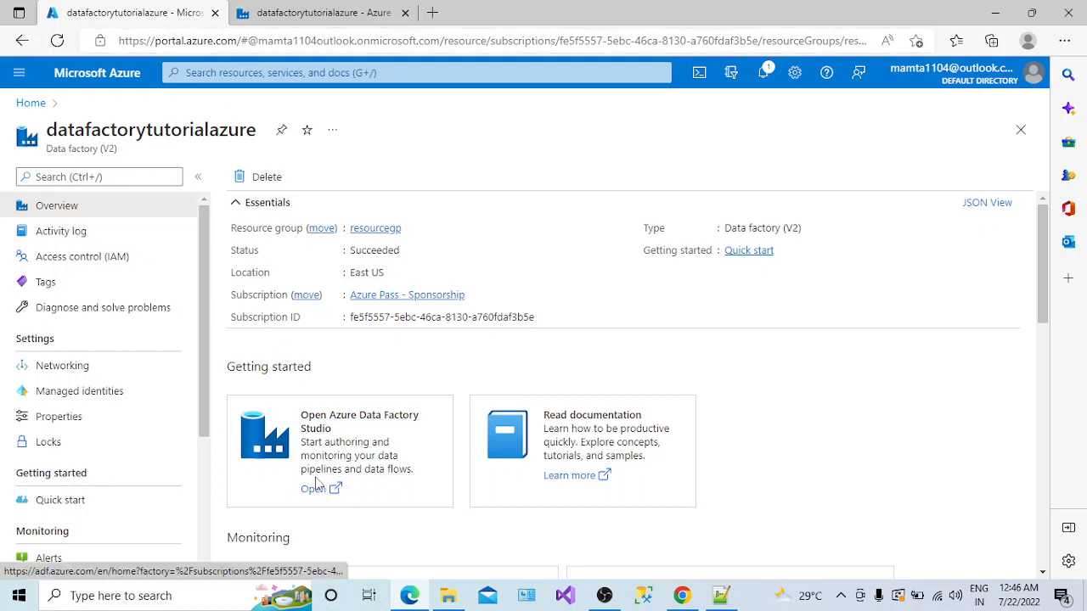
Launch Data Factory Studio for datafactorytutorialazure and expand Pipelines to show PL_CPY_JSON_SQL.
left_click(312, 13)
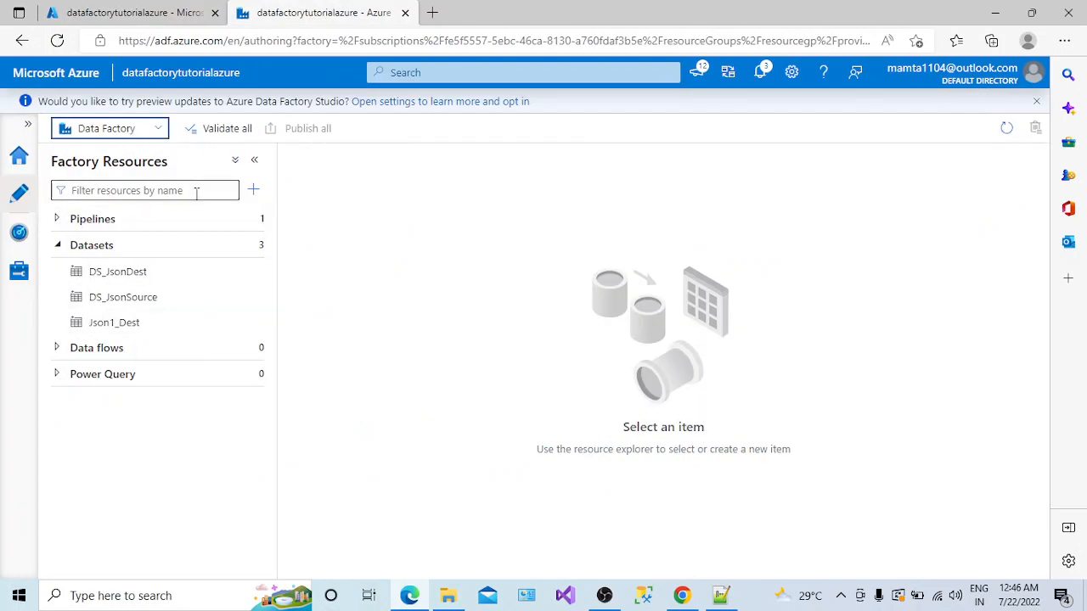
left_click(56, 220)
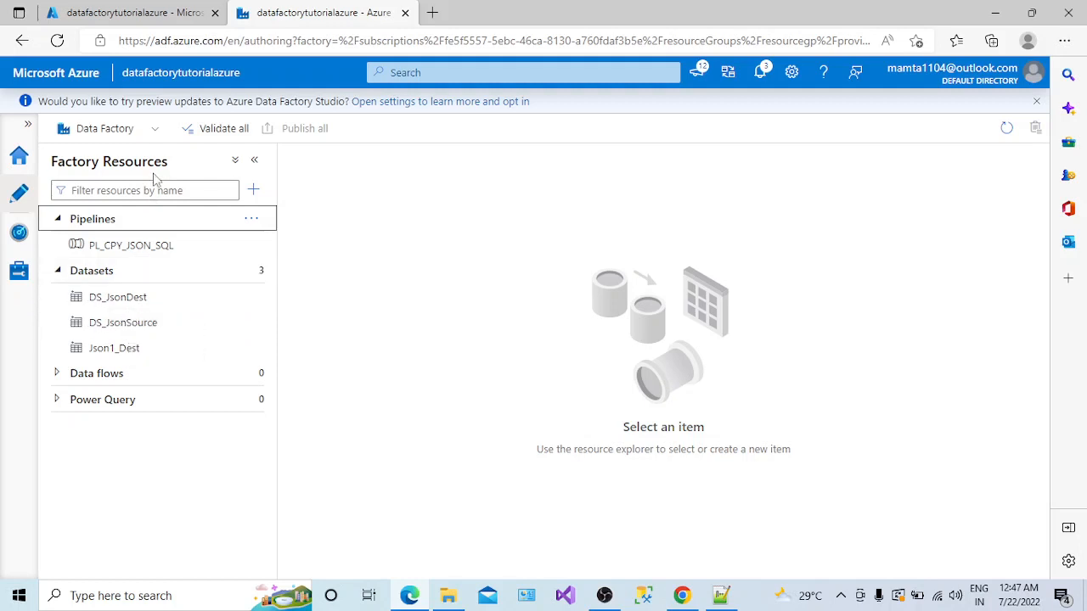
Look over the factory and code repository options, then expand and collapse the navigation sidebar.
left_click(156, 132)
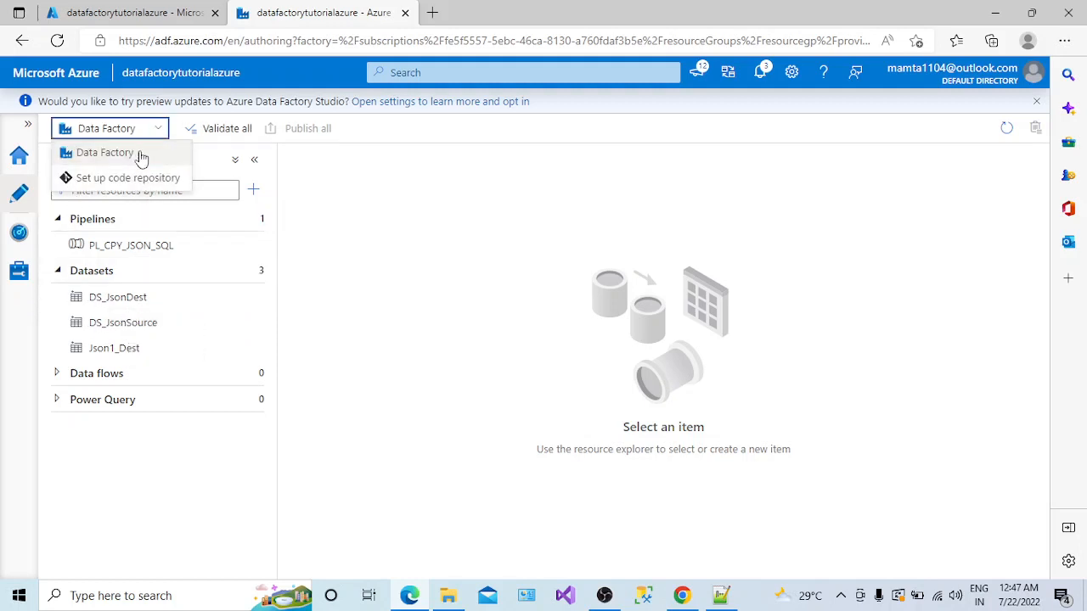
left_click(27, 135)
left_click(27, 132)
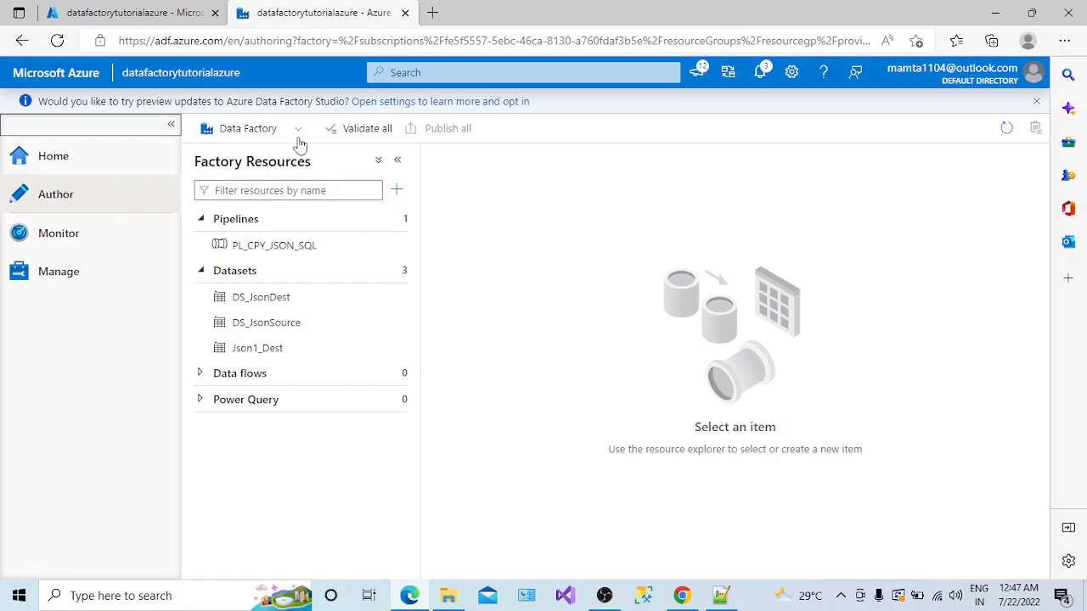
left_click(171, 125)
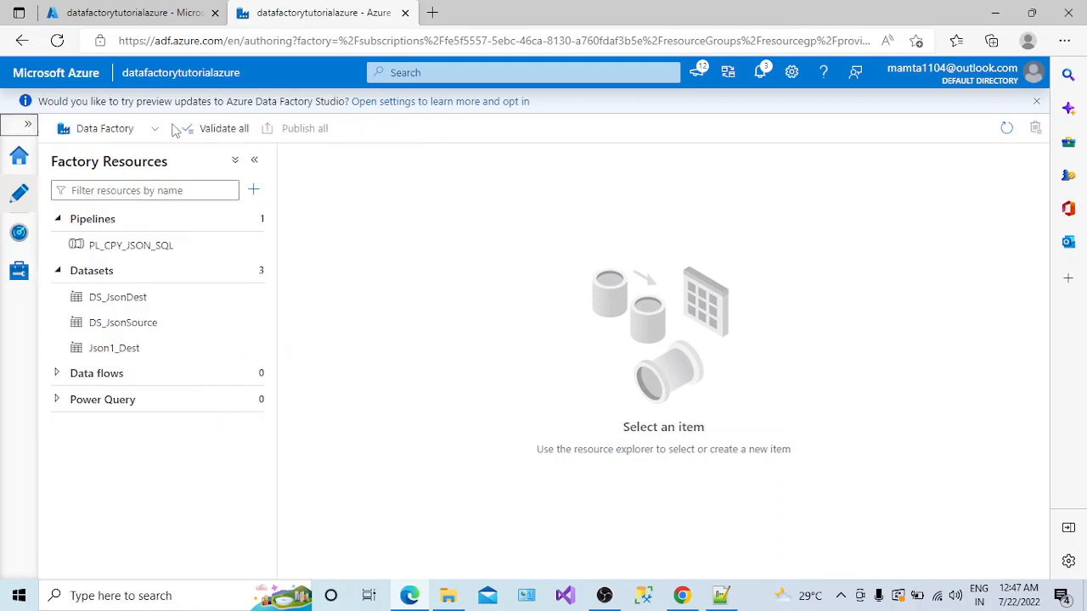
Keep the factory in live Data Factory mode and bring up the new resource types list.
left_click(154, 130)
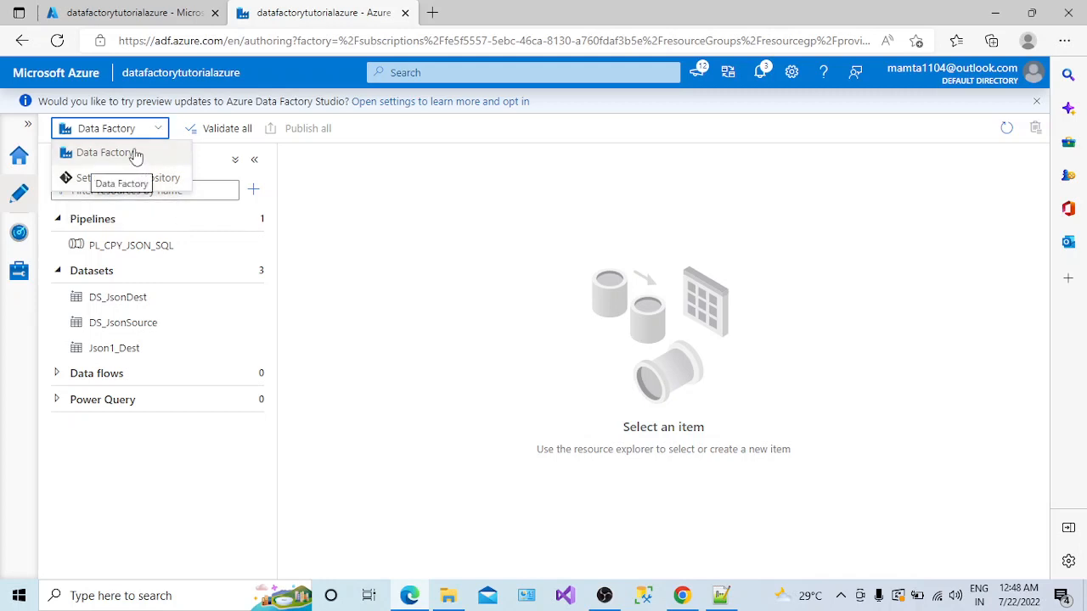
left_click(351, 213)
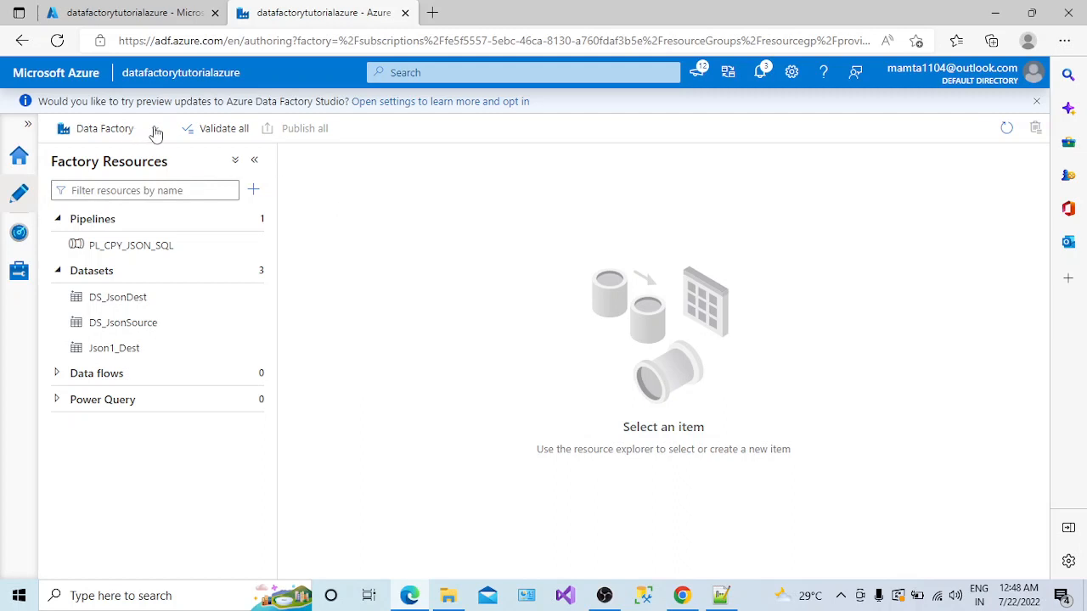
left_click(155, 131)
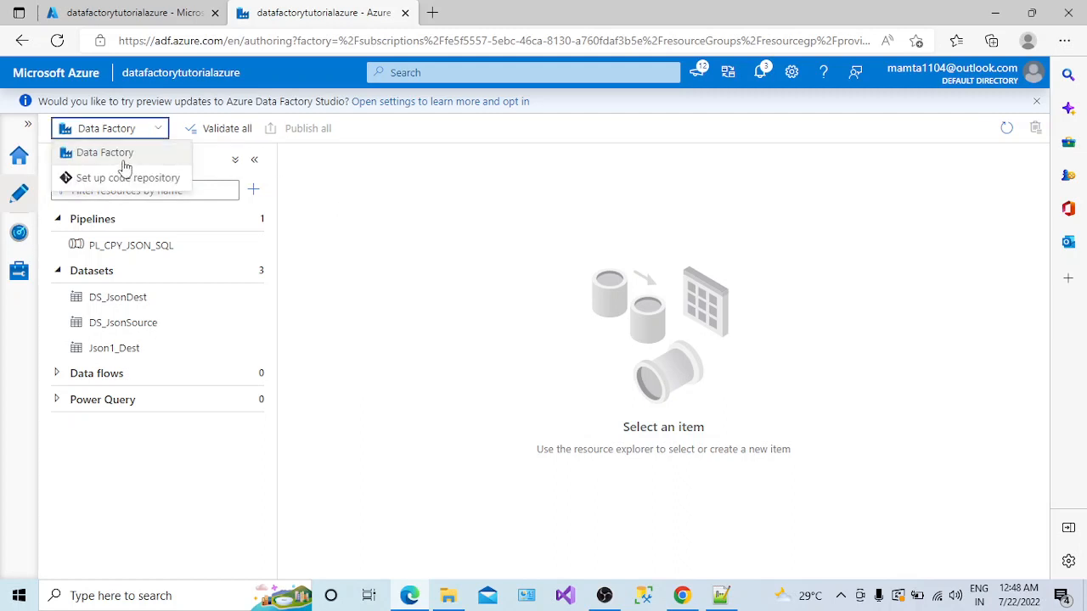
left_click(124, 161)
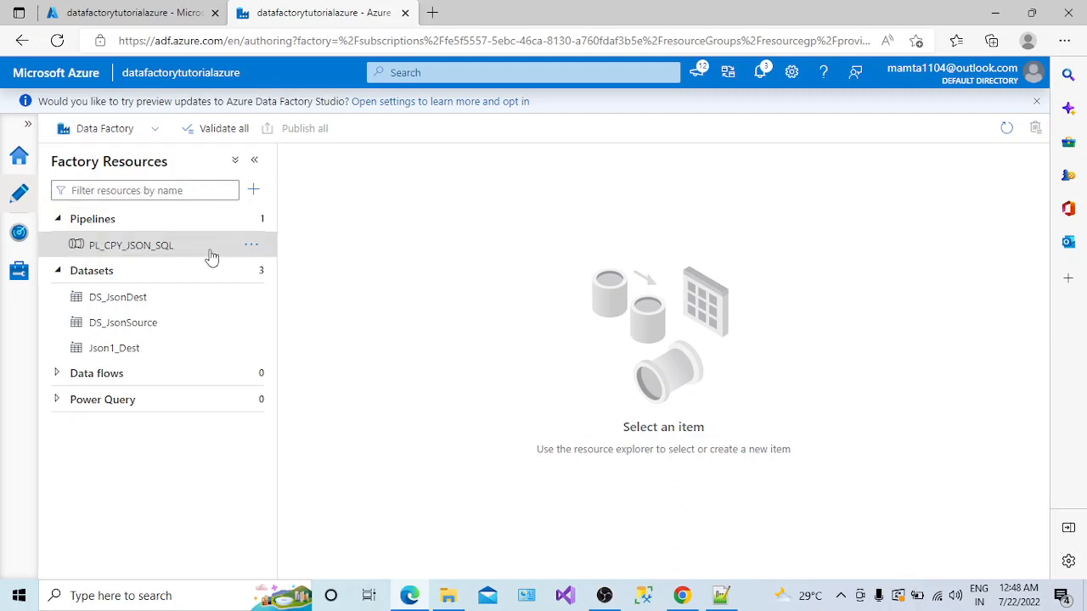
left_click(254, 192)
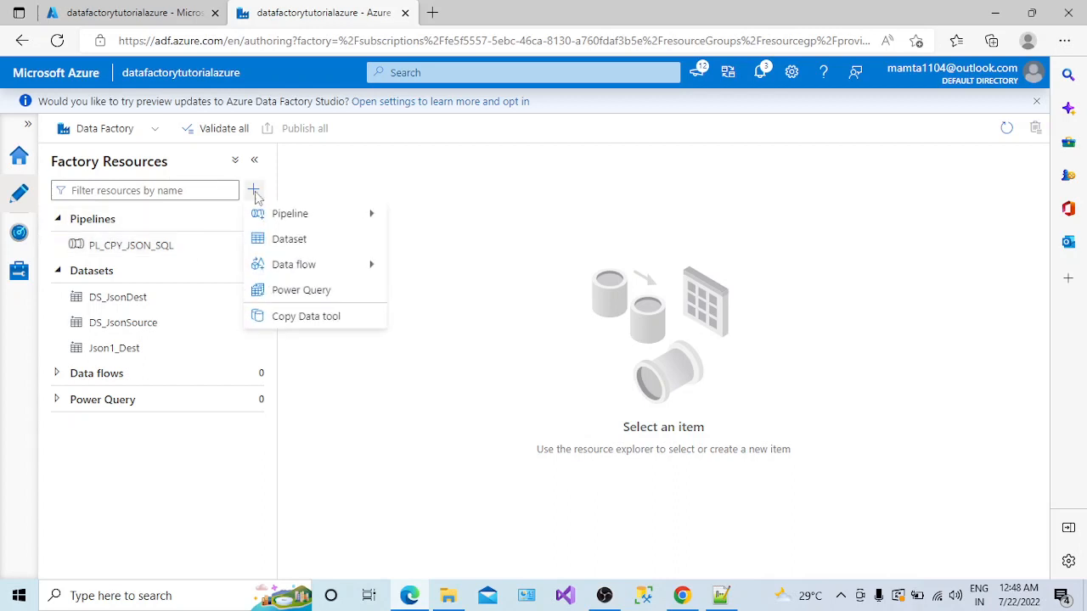
Create a new blank pipeline named pipeline1.
mouse_move(296, 217)
left_click(434, 214)
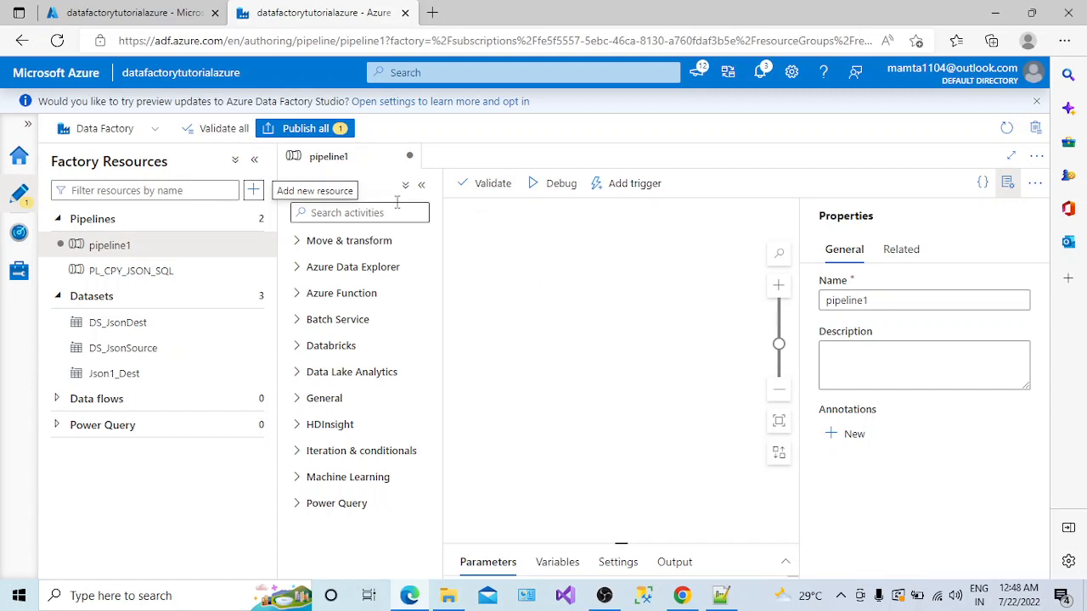
left_click(157, 133)
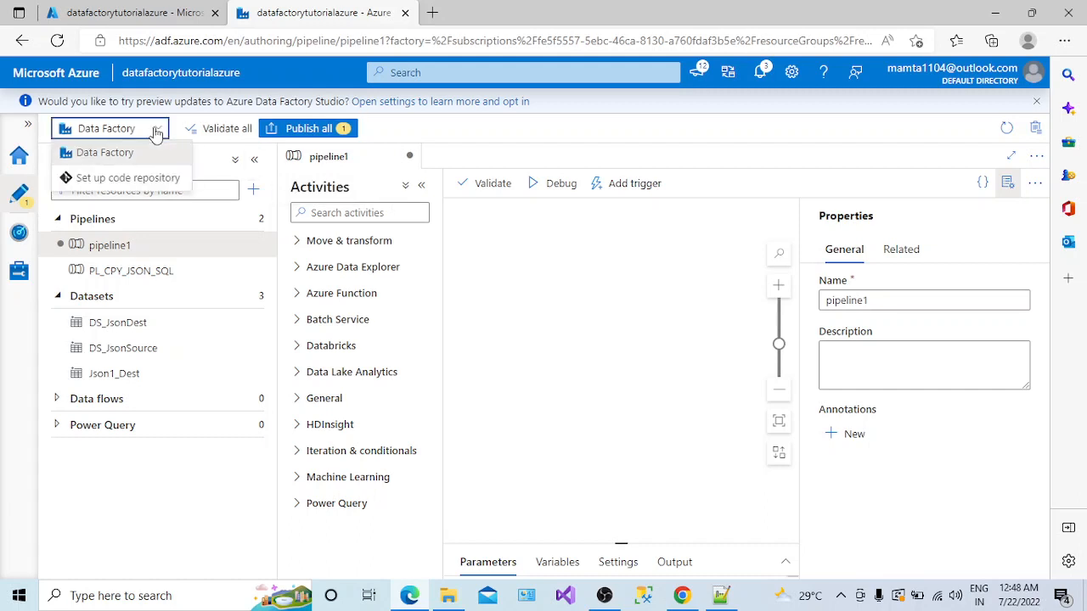
left_click(506, 277)
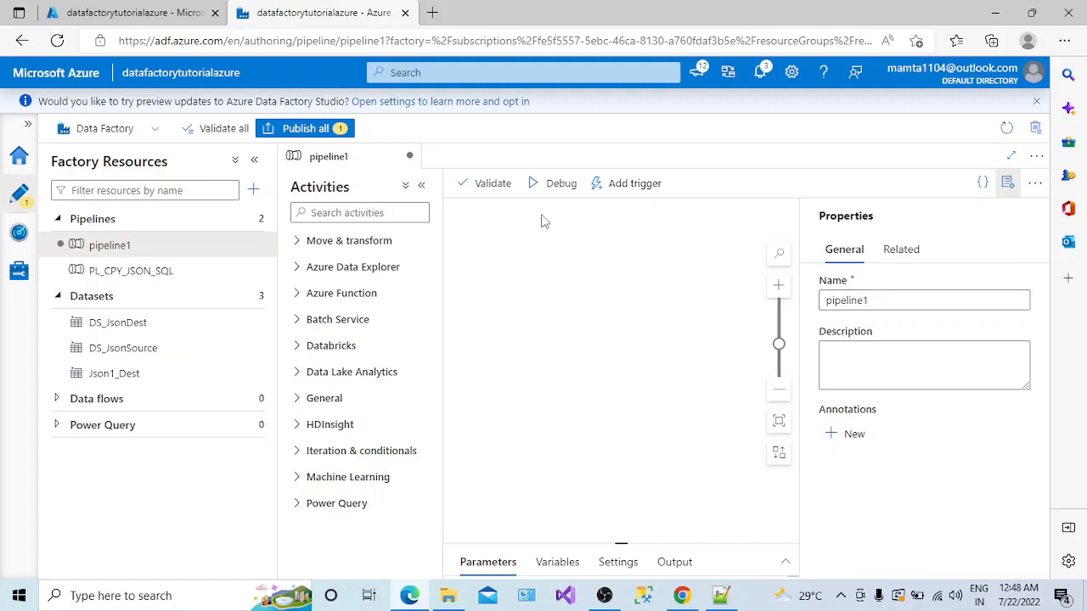
Search activities for 'wai', place a Wait activity (Wait1) on the canvas, and select the pipeline1 name.
left_click(312, 213)
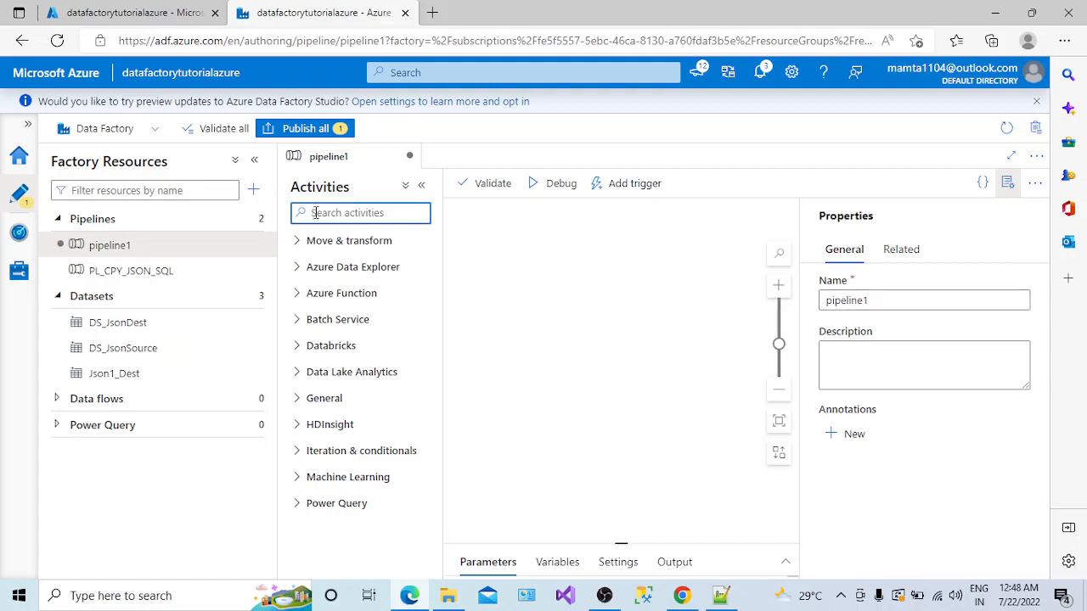
type("wait")
left_click_drag(323, 270, 578, 302)
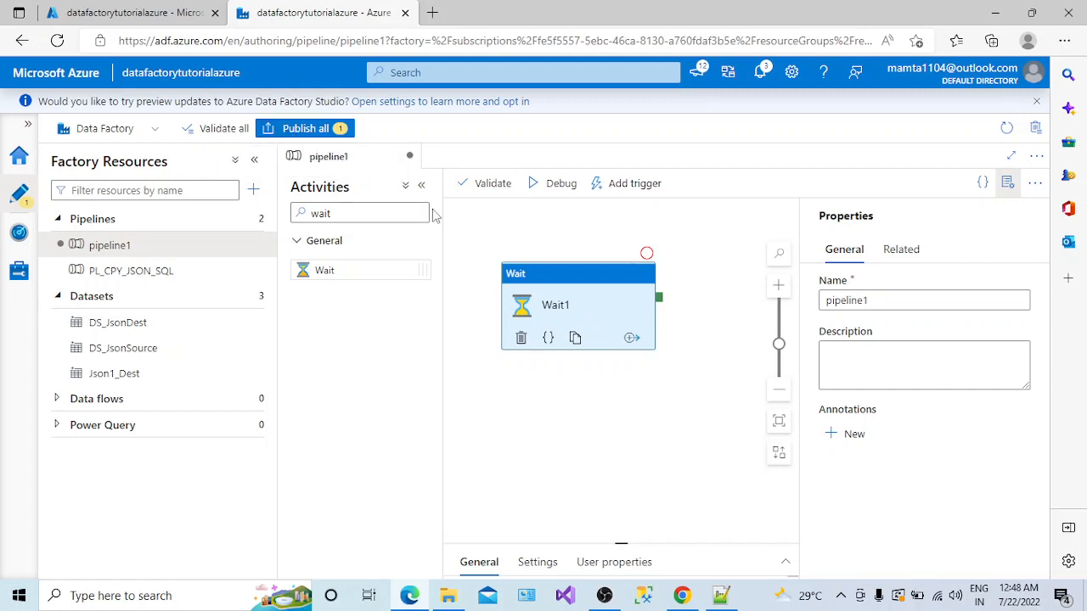
left_click(866, 300)
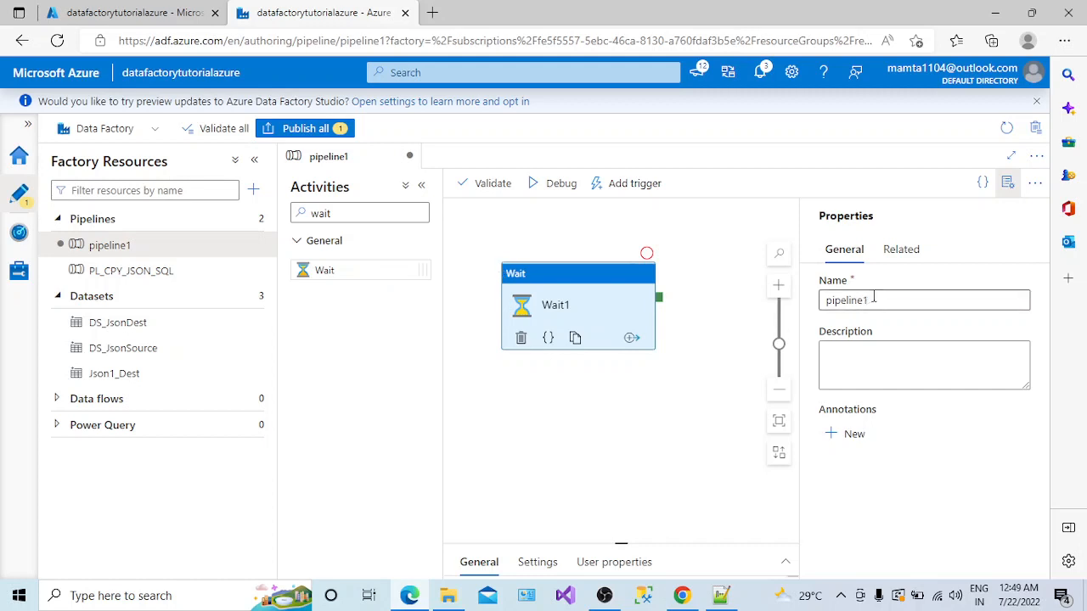
left_click_drag(874, 299, 821, 307)
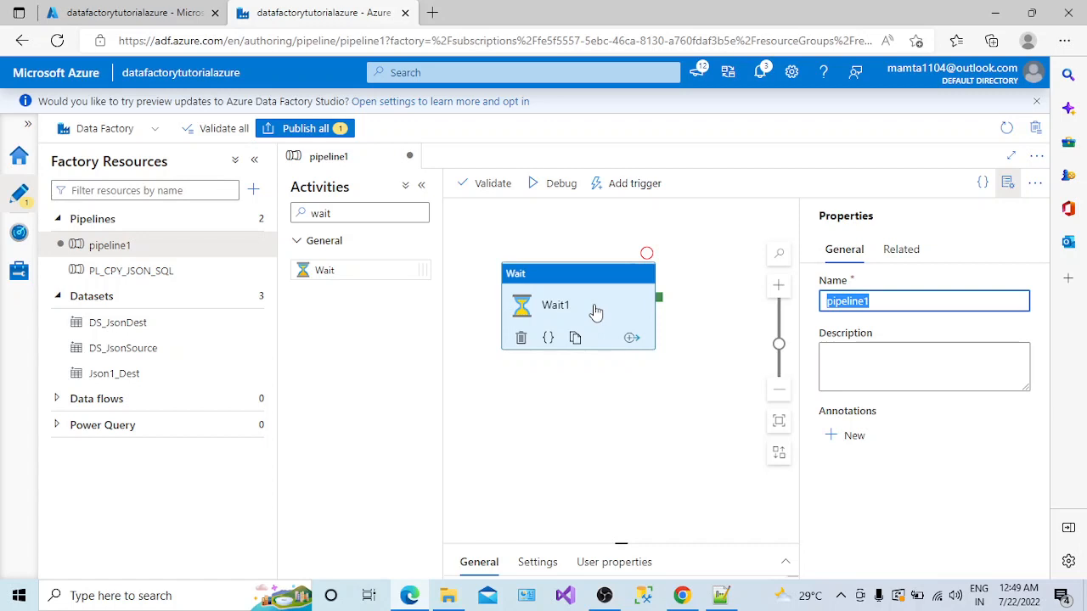
left_click(122, 134)
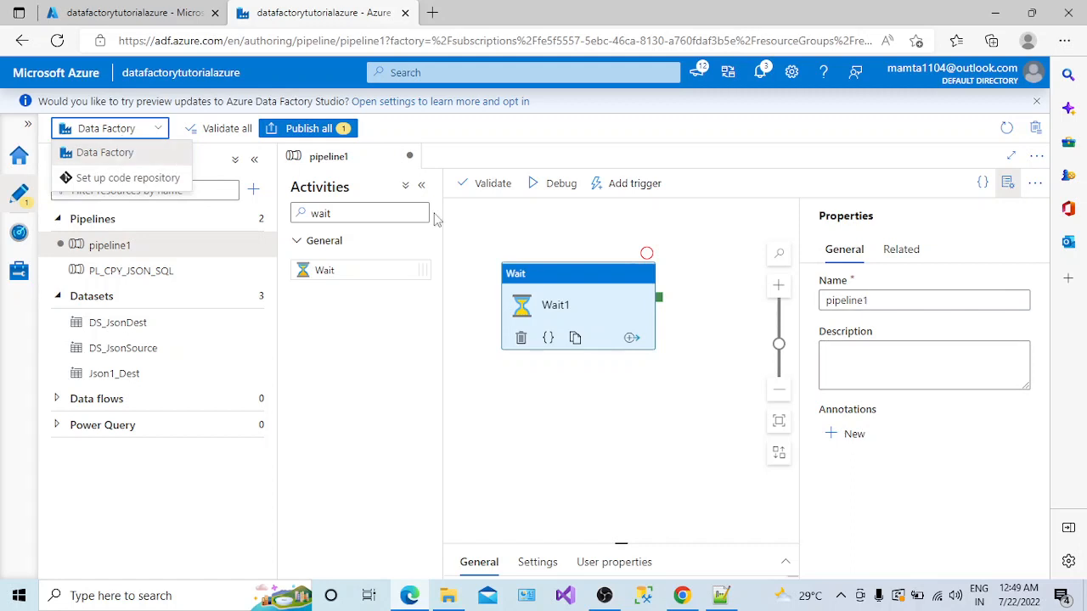
Open and dismiss the factory options list several times, then bring the Notepad++ notes forward.
left_click(483, 239)
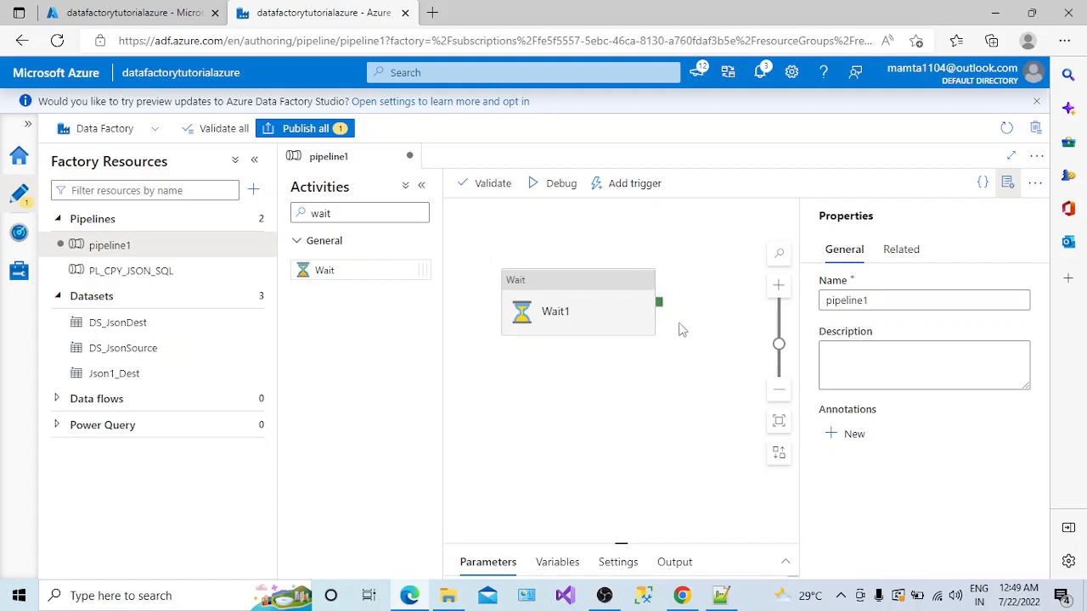
left_click(141, 132)
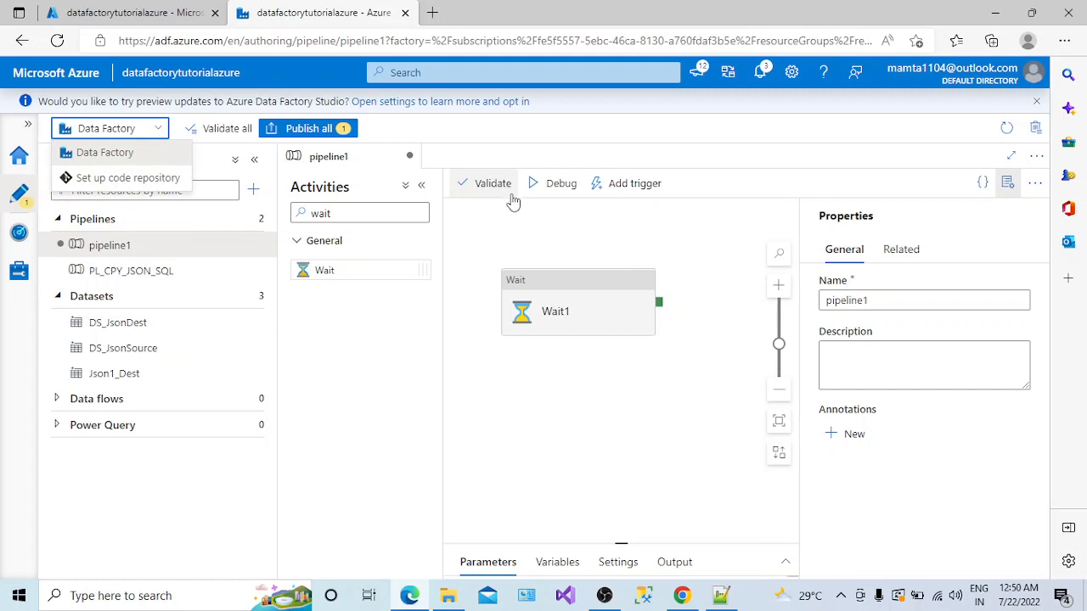
left_click(490, 244)
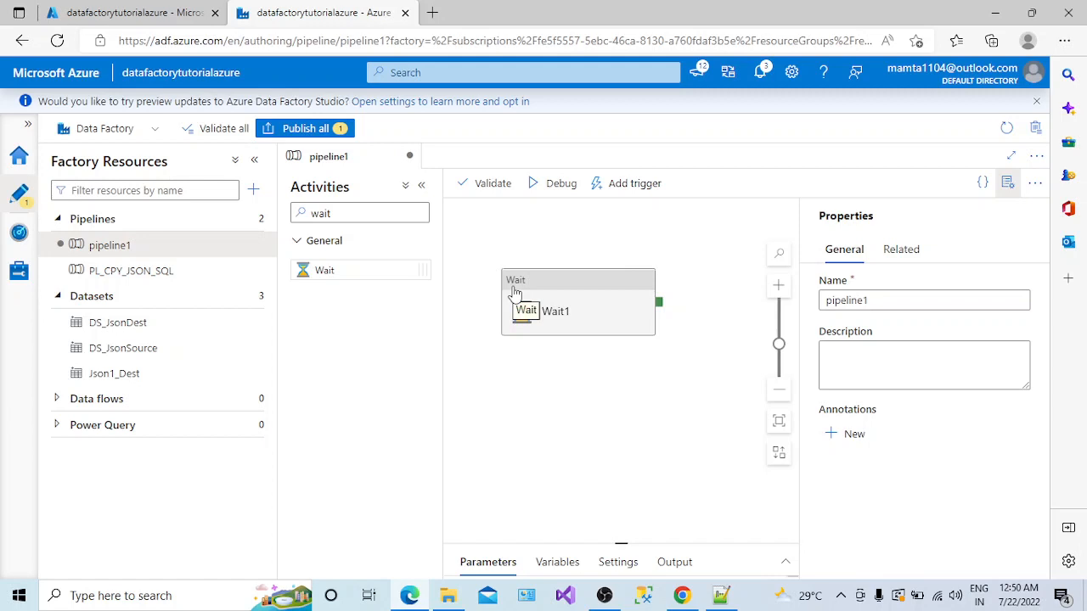
left_click(154, 129)
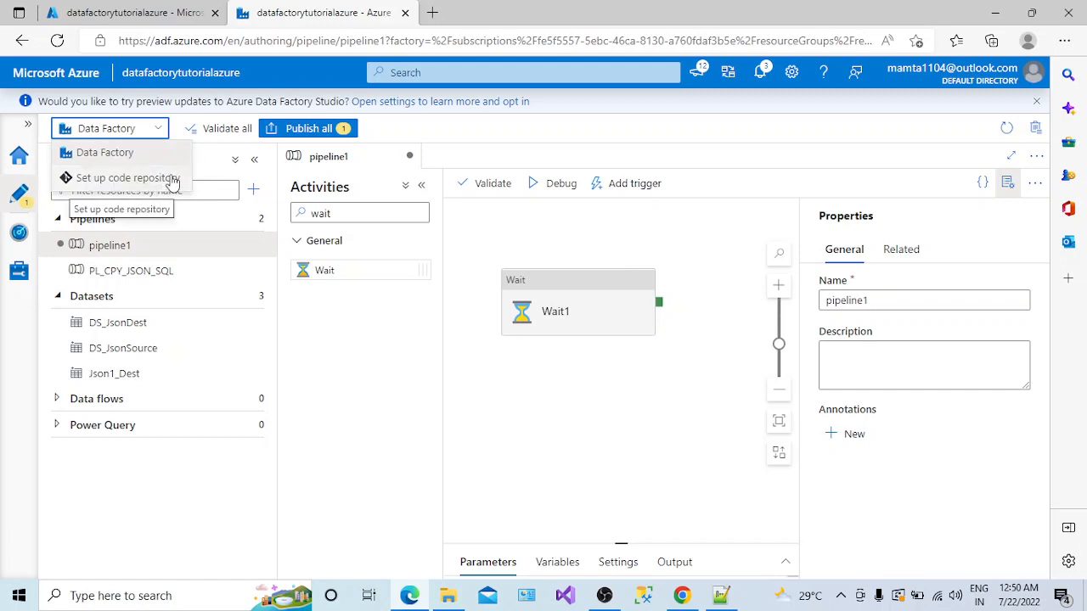
left_click(521, 247)
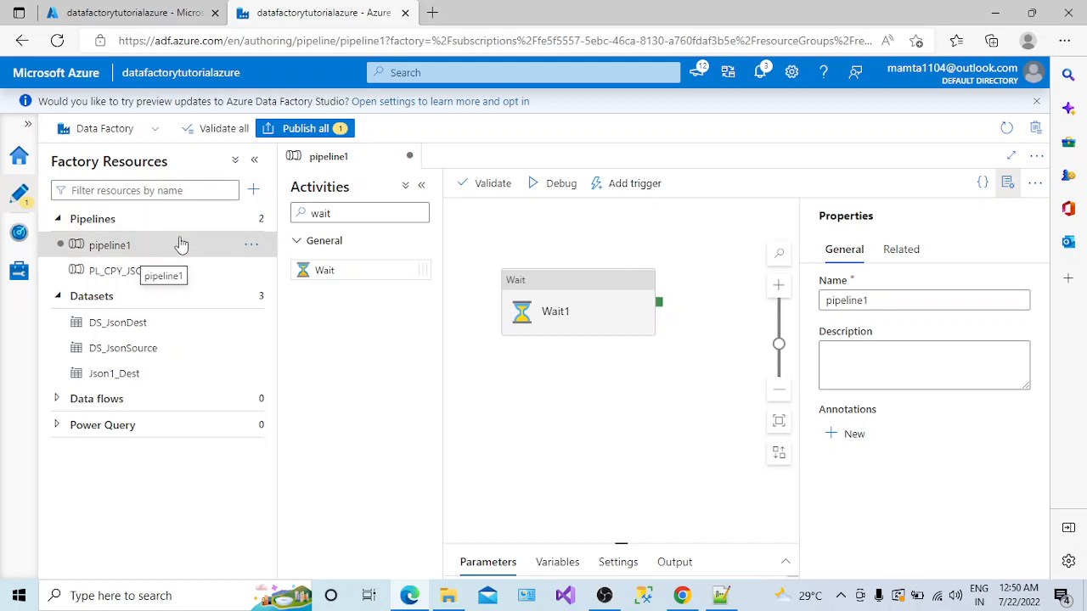
left_click(155, 135)
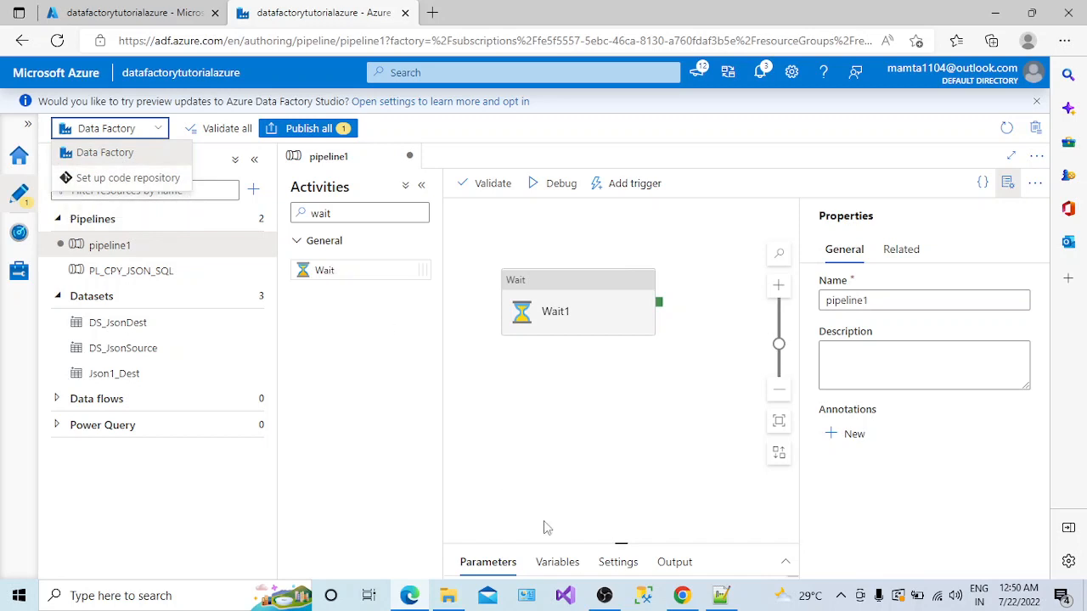
left_click(720, 595)
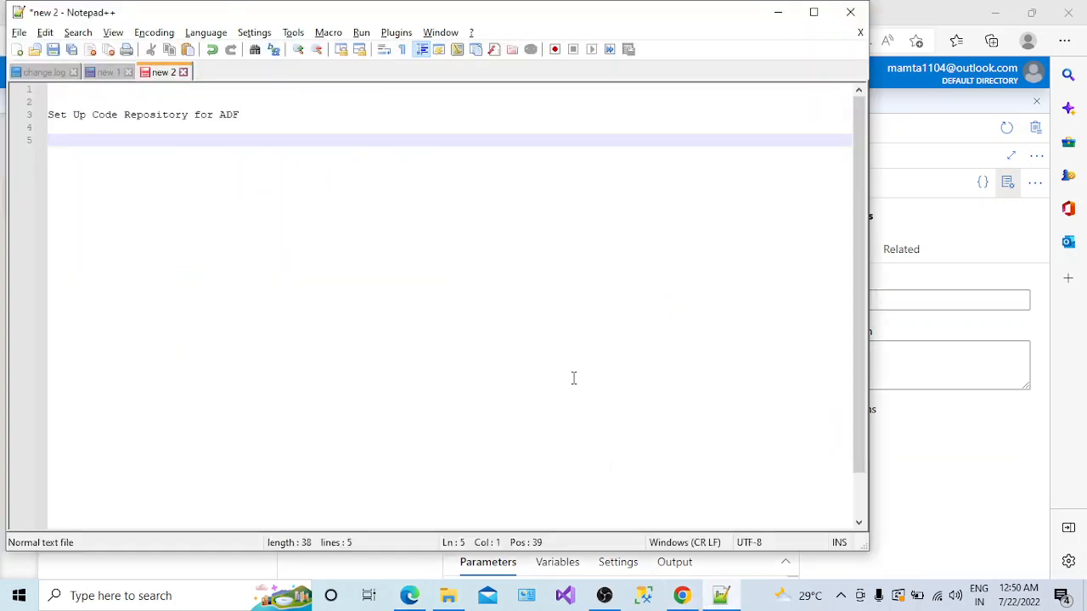
Add a 'Repository Account' line beneath the 'Set Up Code Repository for ADF' heading.
key("Return")
key("Return")
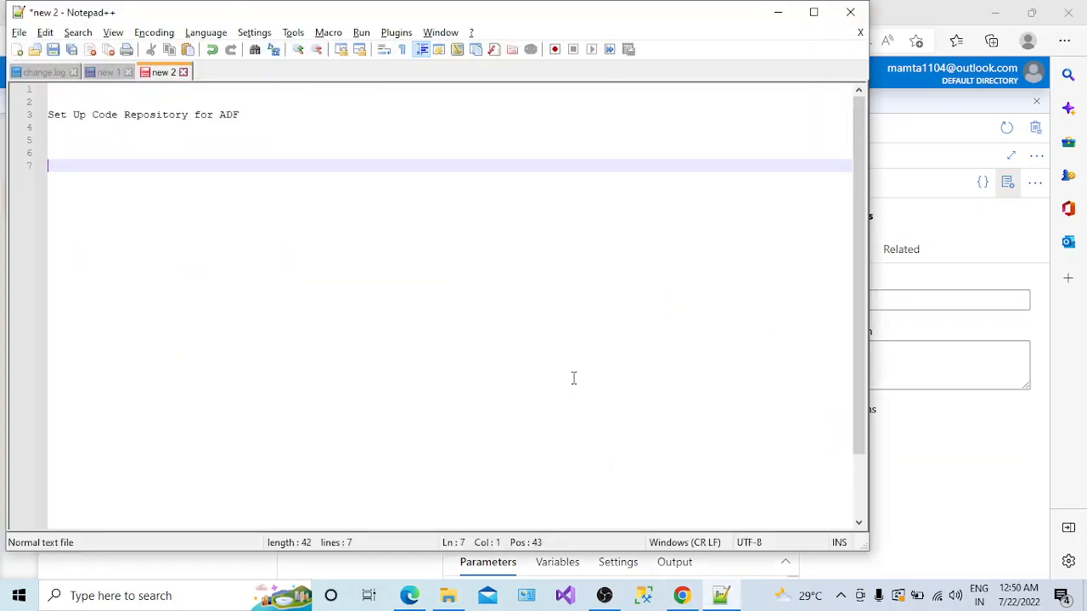
key("Up")
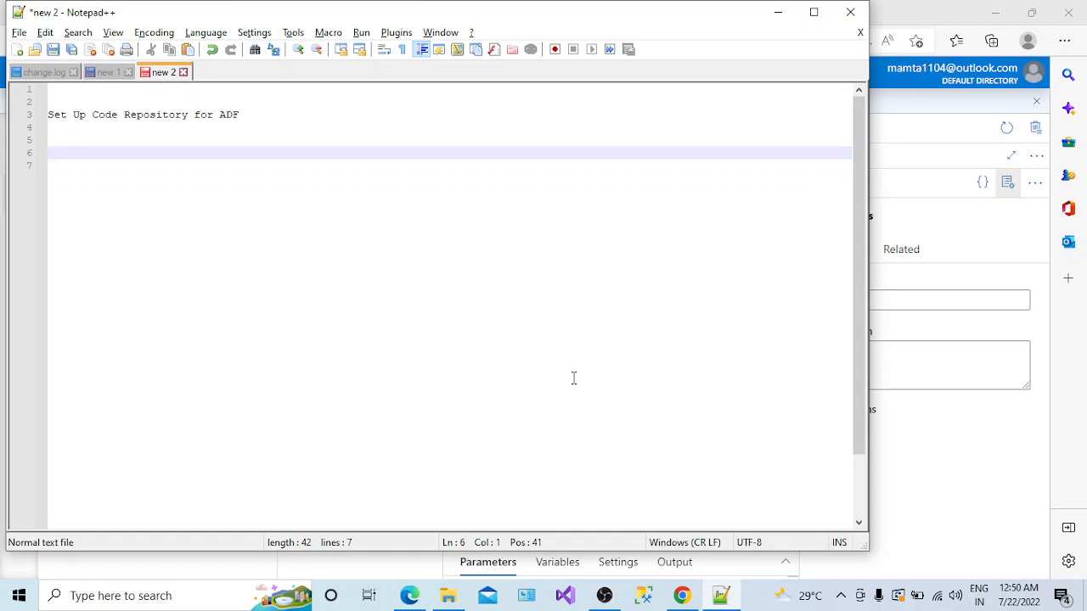
type("Master")
key("BackSpace")
key("BackSpace")
key("BackSpace")
key("BackSpace")
key("BackSpace")
key("BackSpace")
type("Repo")
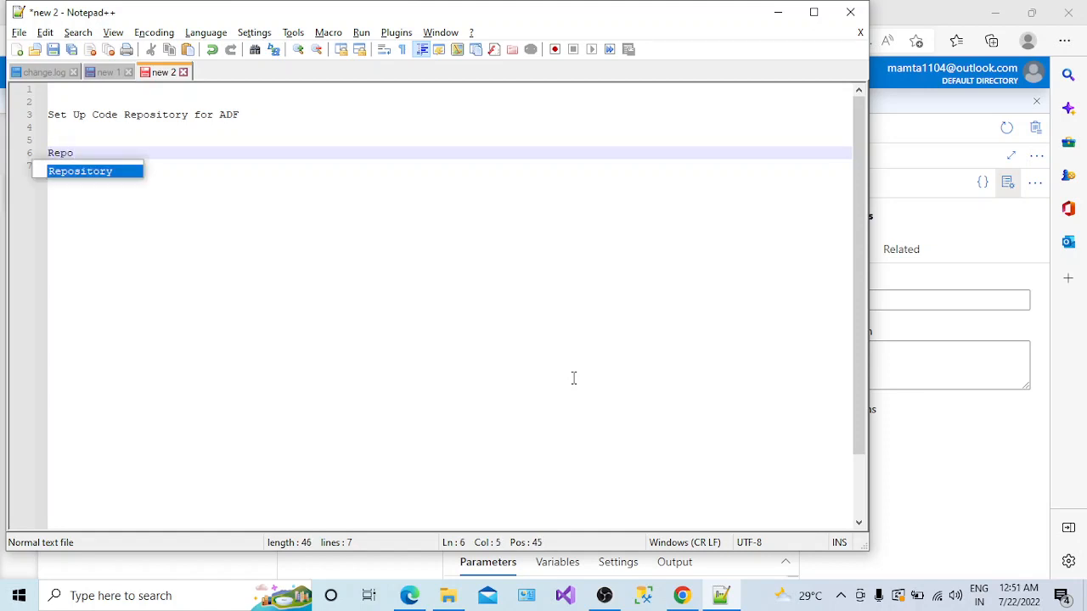
key("Return")
type("Account")
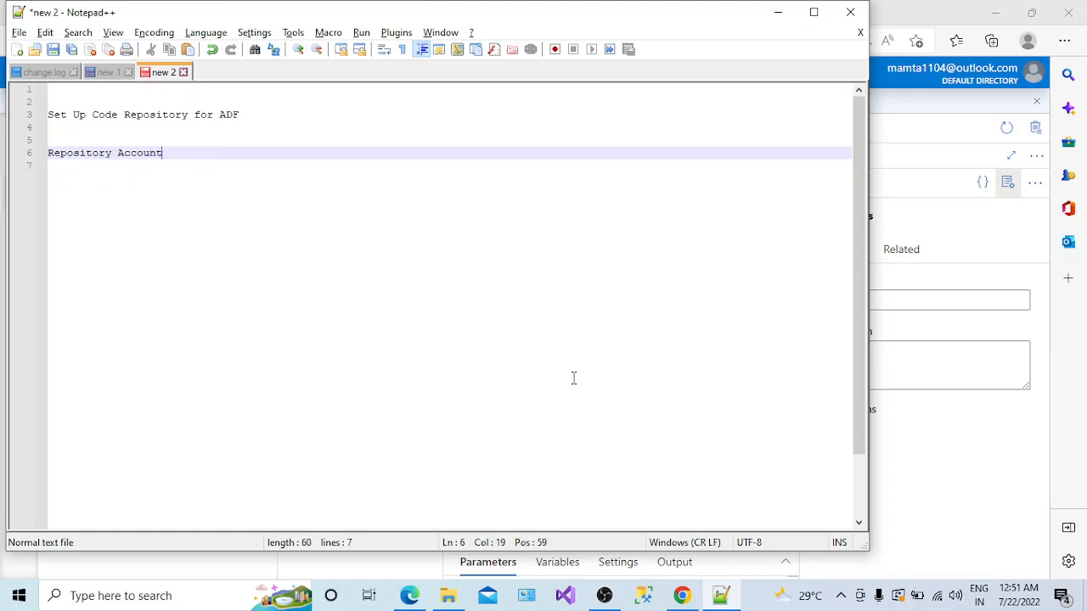
key("Return")
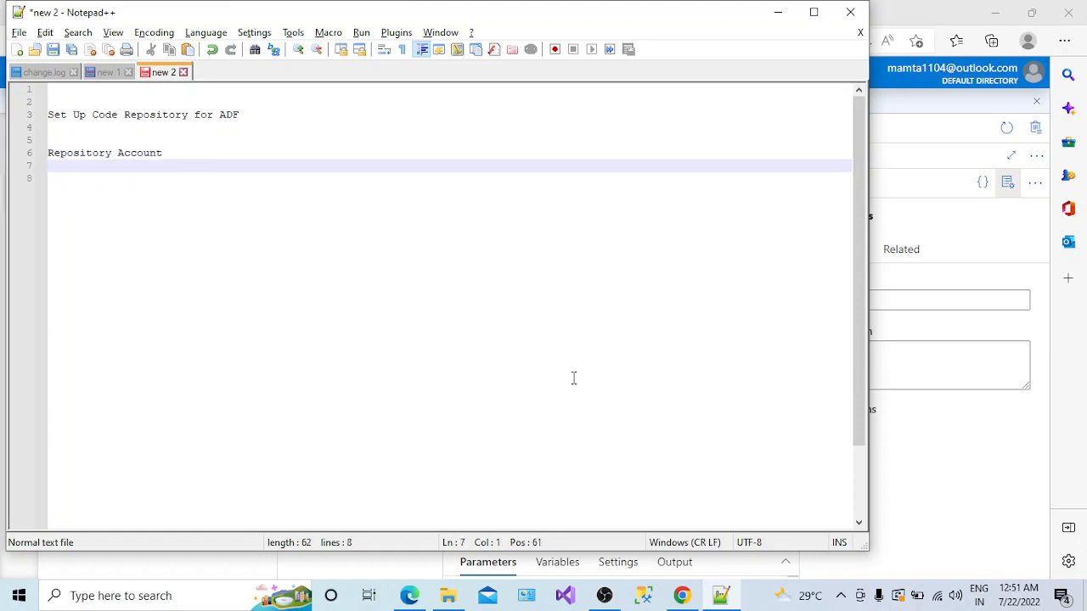
Start a 'Master branch--collabota' line below Repository Account.
key("Return")
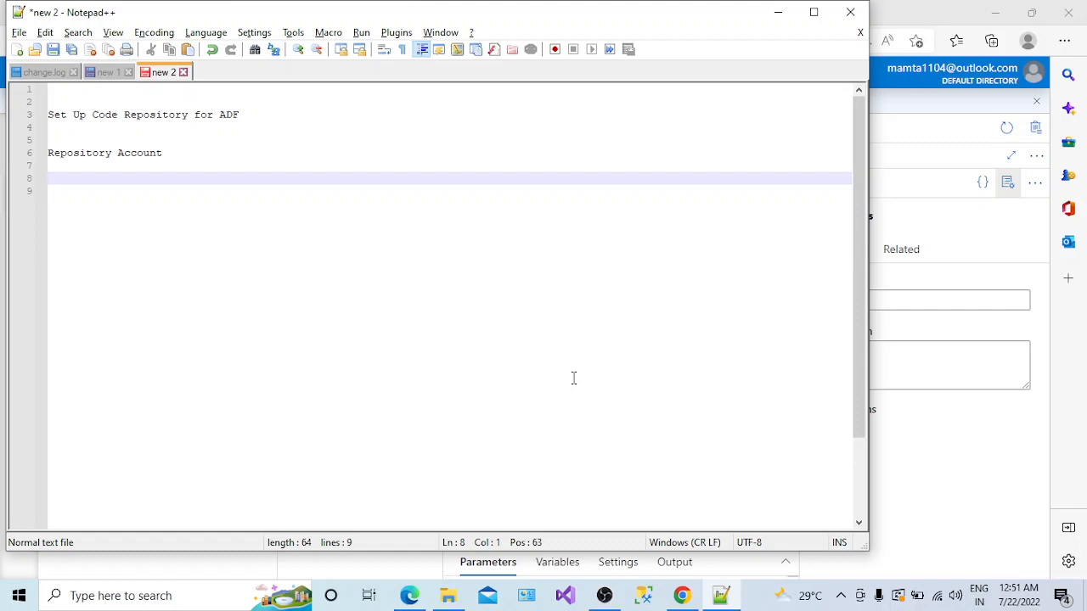
left_click(182, 155)
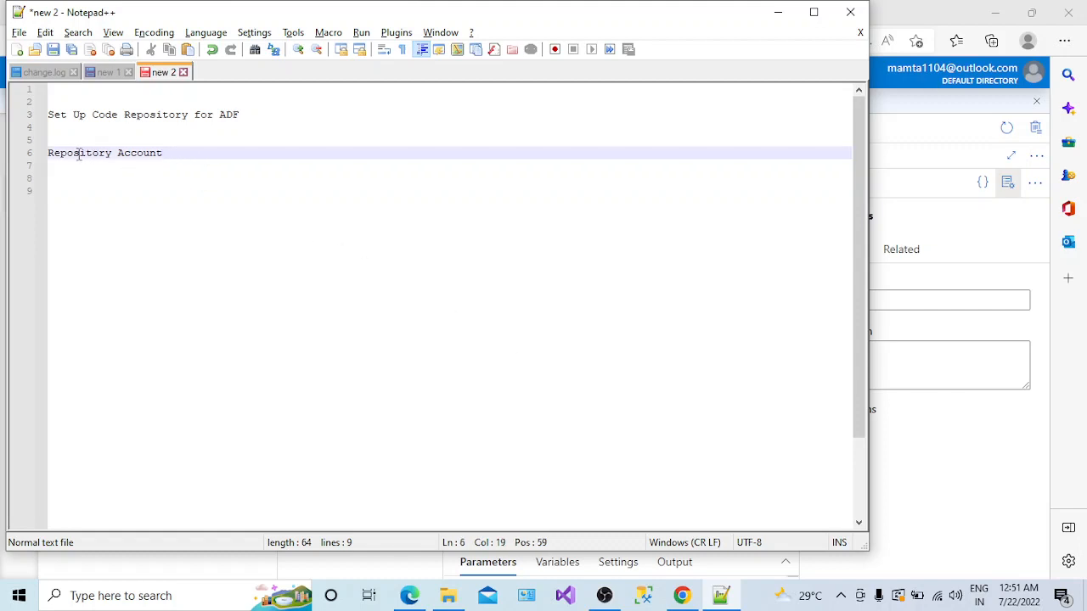
key("Return")
key("Return")
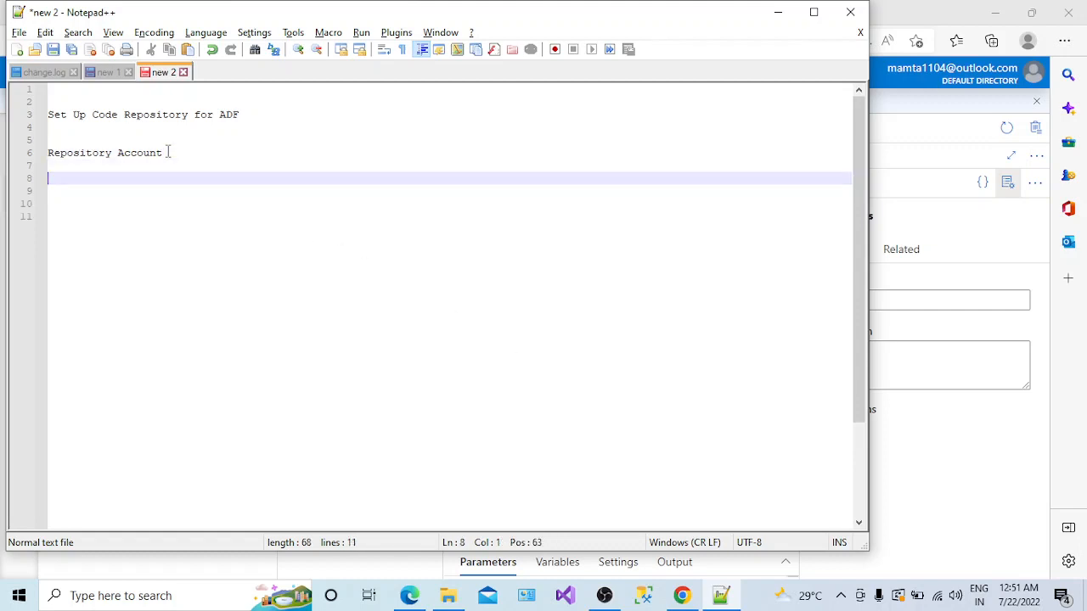
type("Master branch")
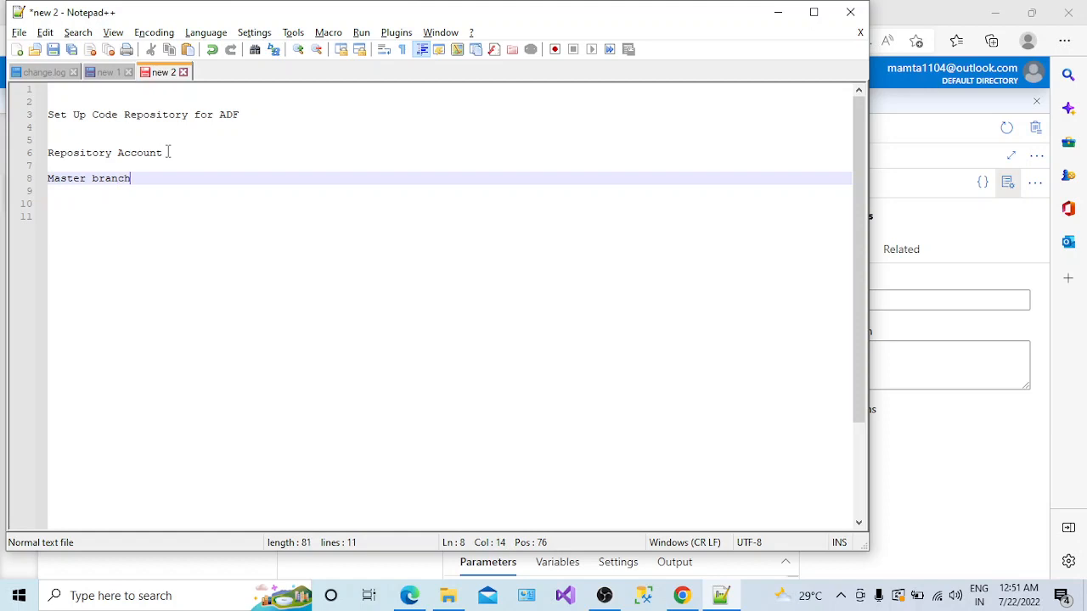
type("--collaboration branch")
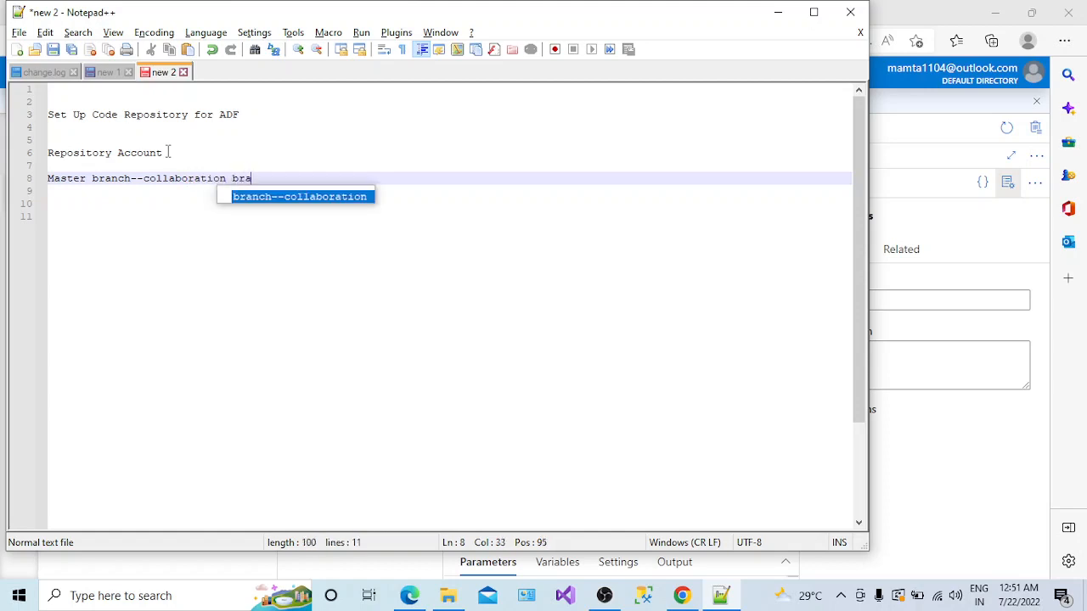
Complete line 8 as 'Master branch--collaboration branch' and start a new line.
key("Return")
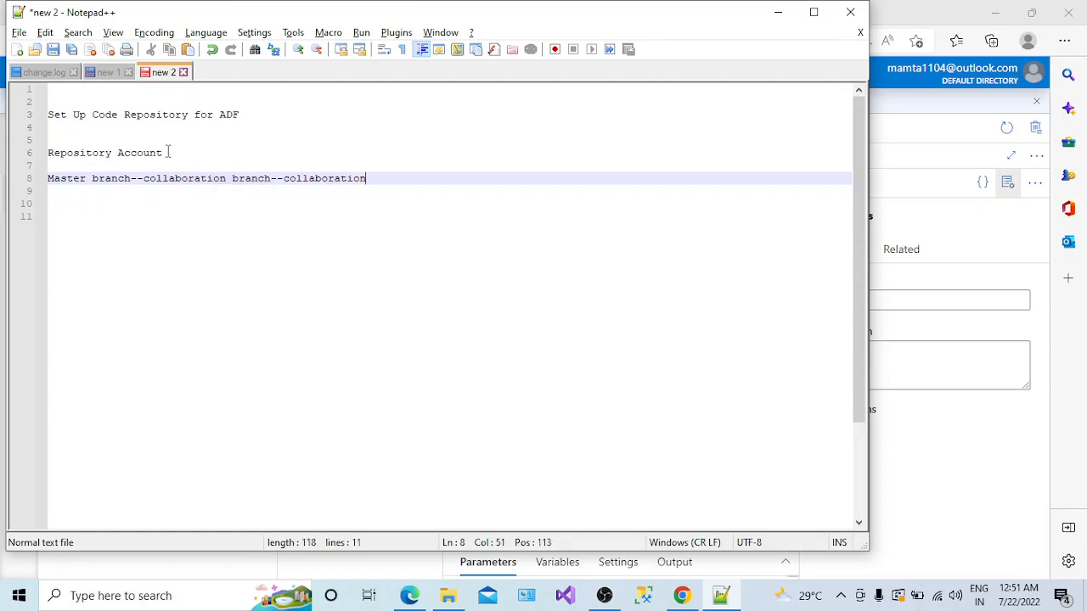
key("BackSpace")
key("BackSpace")
key("BackSpace")
key("BackSpace")
key("BackSpace")
key("BackSpace")
key("BackSpace")
key("BackSpace")
key("BackSpace")
key("BackSpace")
key("BackSpace")
key("BackSpace")
key("BackSpace")
key("BackSpace")
key("BackSpace")
key("Return")
key("Return")
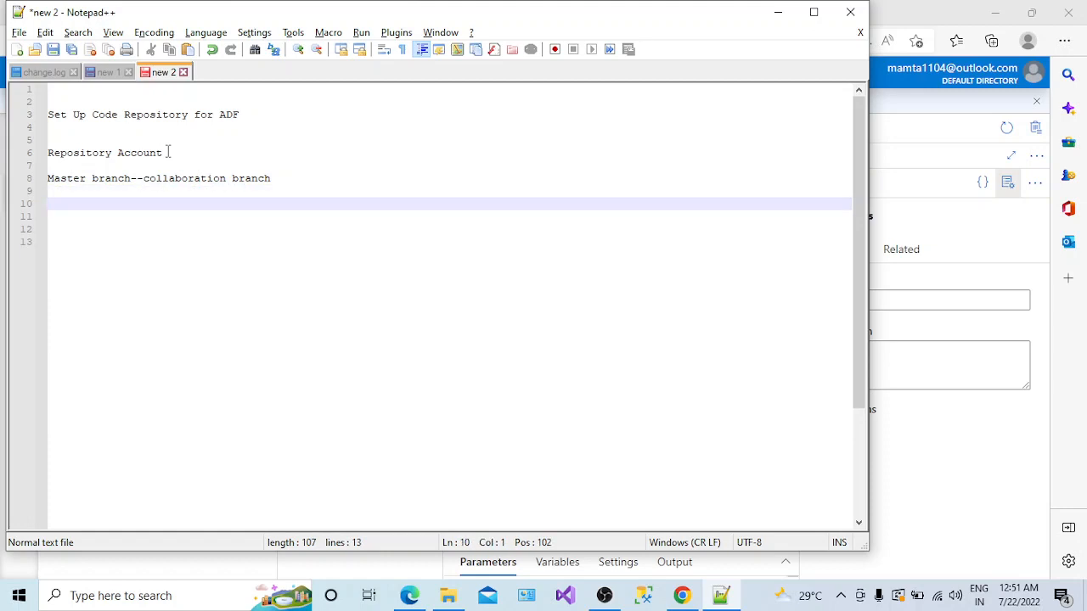
Add 'dev1' and 'dev2' on lines 10 and 12.
type("devl1")
key("BackSpace")
left_click(111, 207)
key("Return")
key("Return")
type("dev 2")
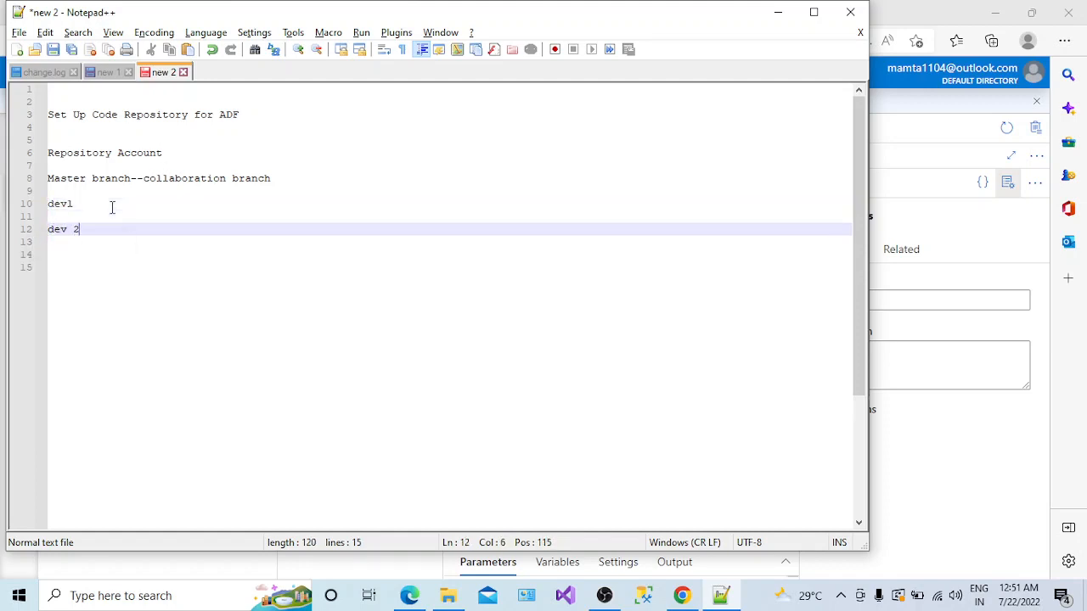
left_click(75, 229)
key("BackSpace")
Append '-- feature branch' to the dev1 line, fixing the misspelling of branch.
double_click(57, 205)
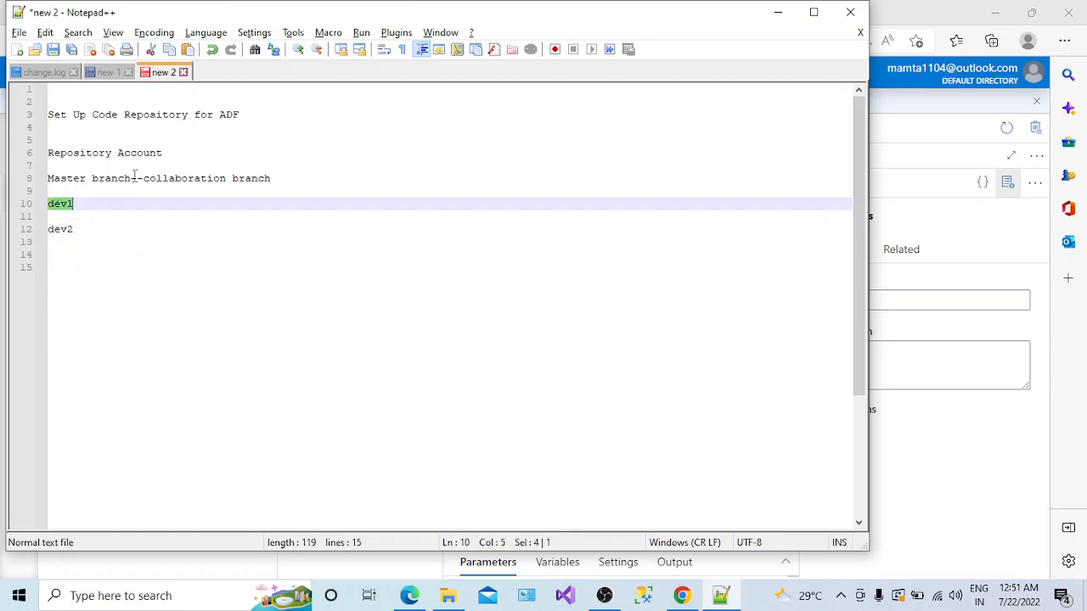
left_click(78, 204)
type("-- ")
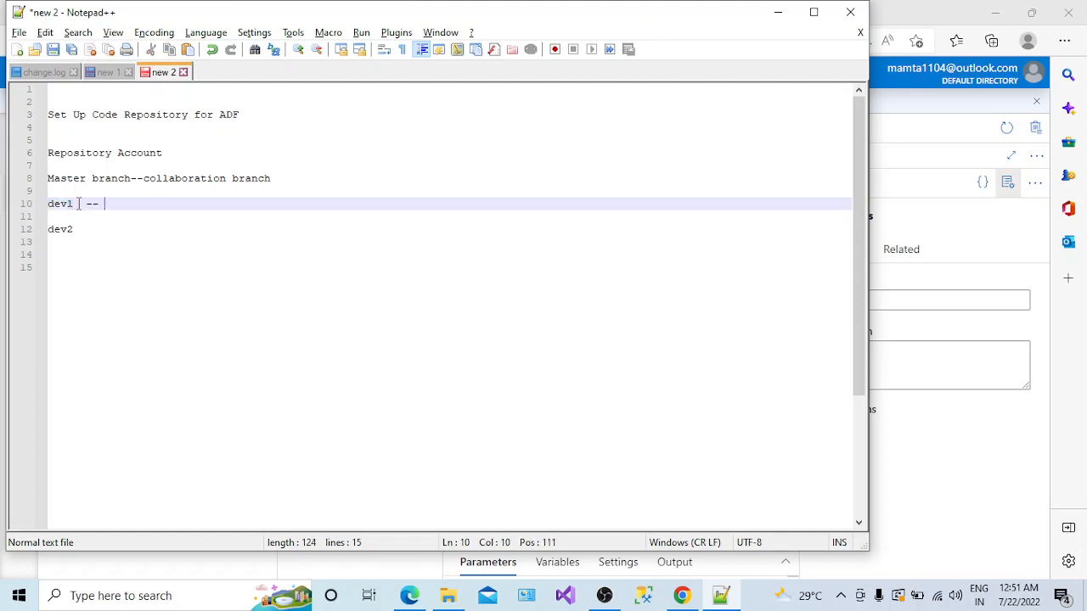
type("feature bar")
type("nch")
key("BackSpace")
type("h")
key("BackSpace")
key("BackSpace")
key("BackSpace")
key("BackSpace")
key("BackSpace")
type("ranch")
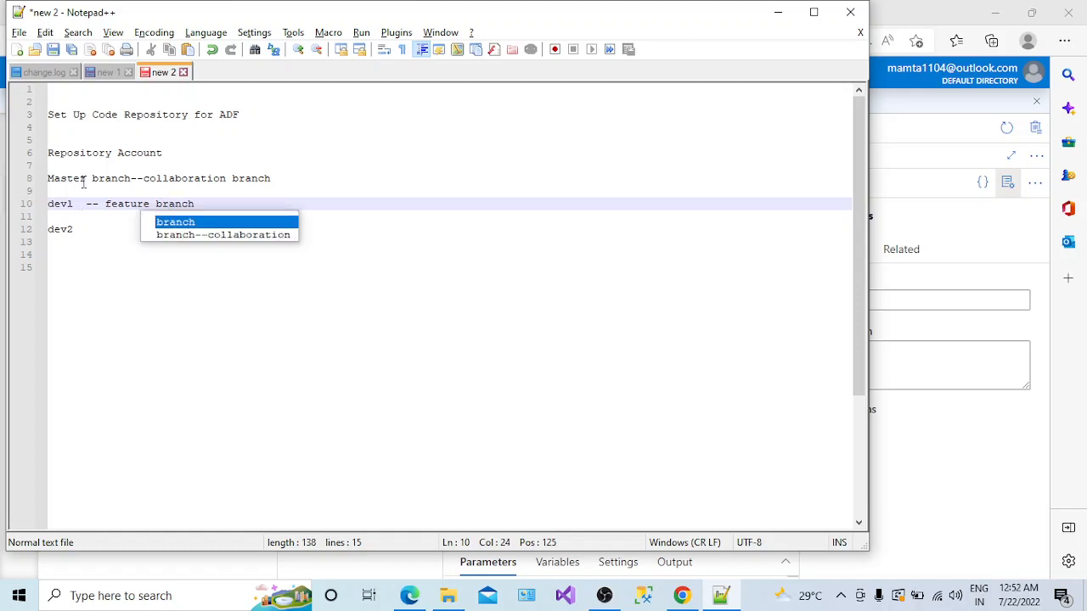
double_click(102, 177)
left_click(202, 207)
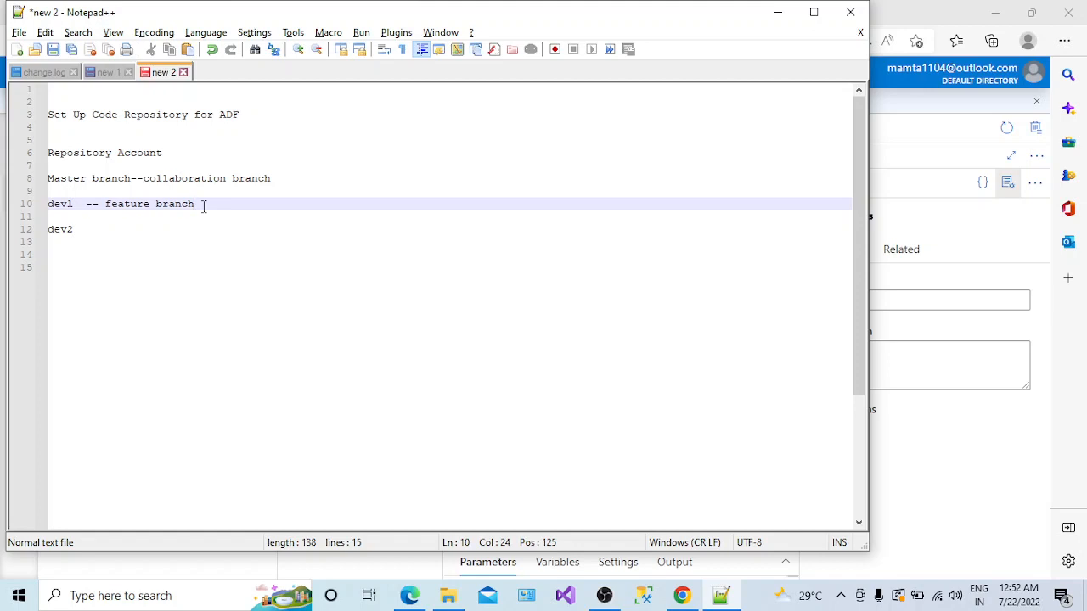
Compare the branch wording on lines 8 and 10, then append '_dev1' to line 10.
left_click(183, 204)
double_click(184, 180)
double_click(182, 206)
left_click(202, 204)
double_click(180, 179)
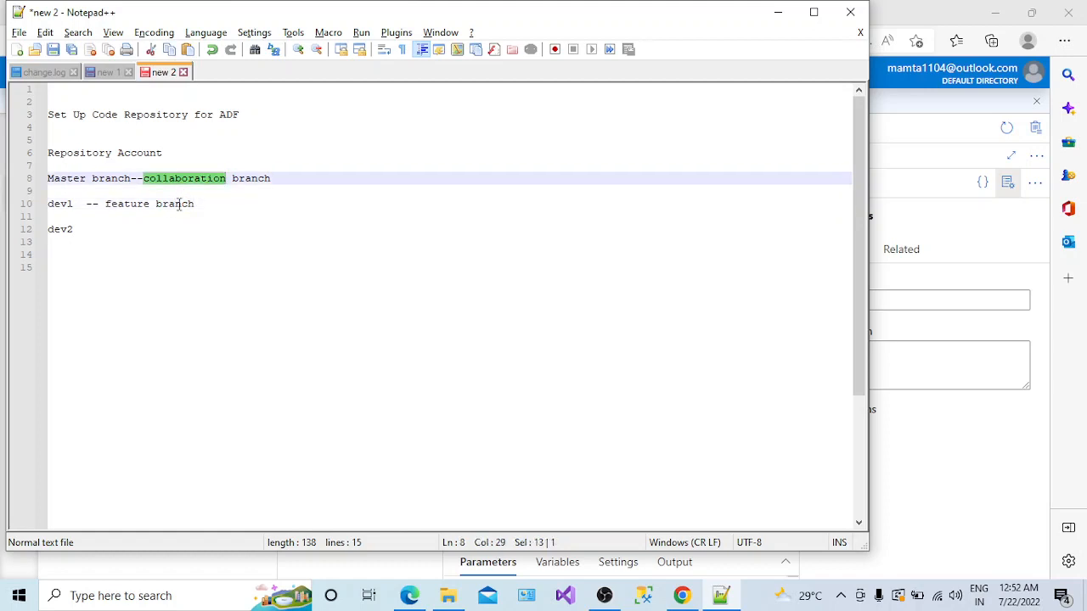
double_click(180, 205)
double_click(201, 203)
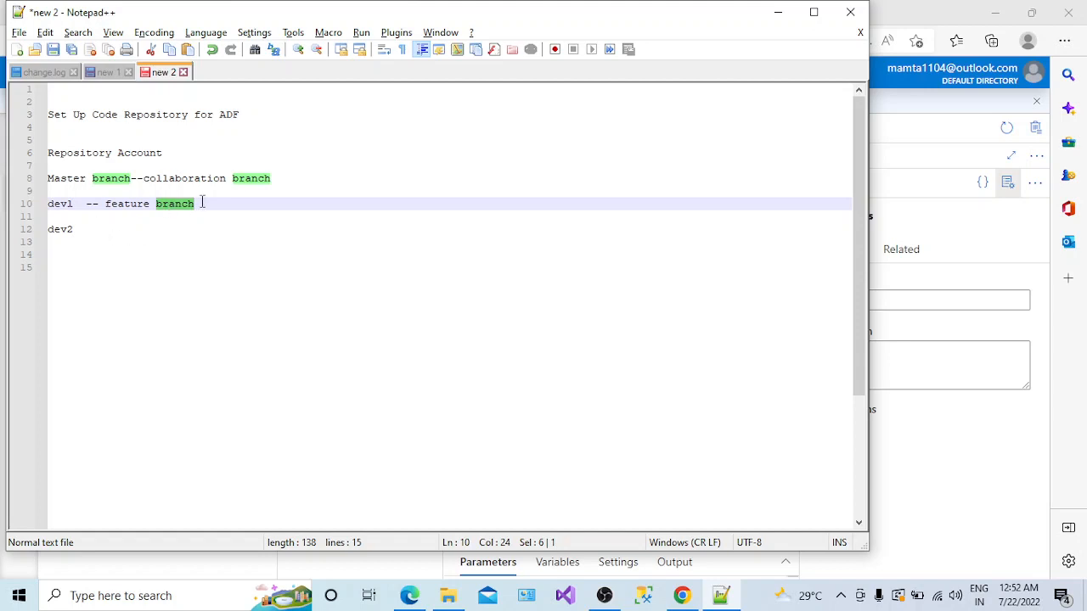
left_click(203, 204)
type("_dev1")
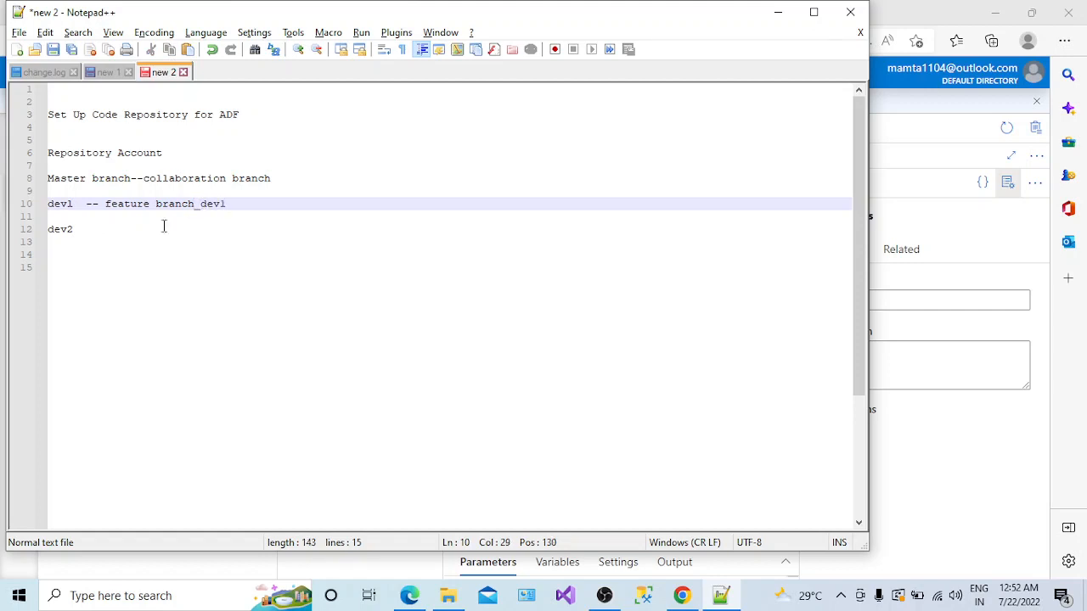
Add '---feature branch_dev2' to the dev2 line and use underscores to form feature_branch_dev1 and feature_branch_dev2.
left_click(108, 228)
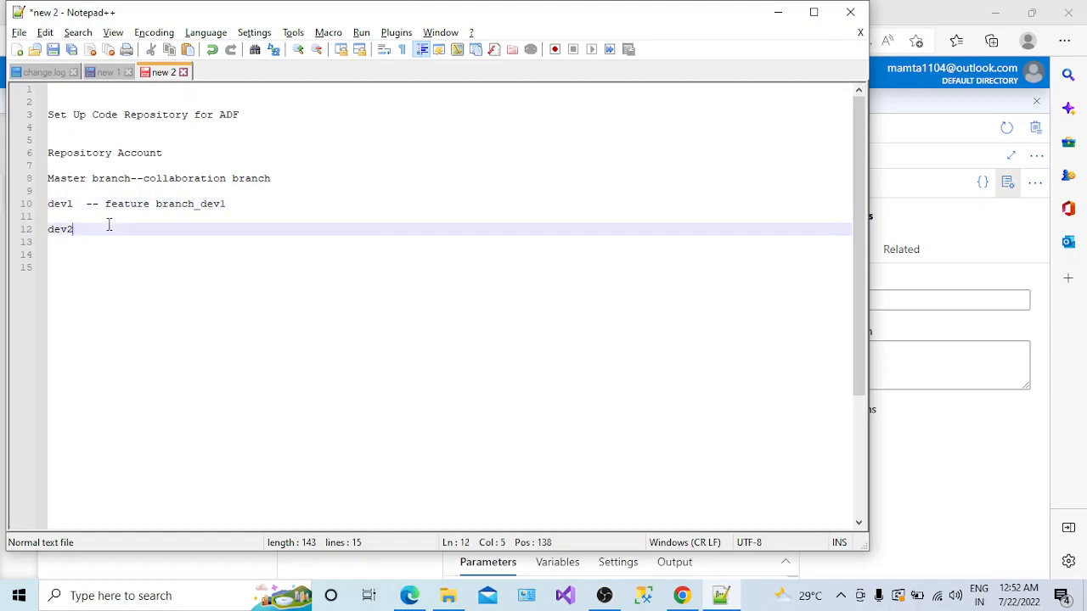
type("---f")
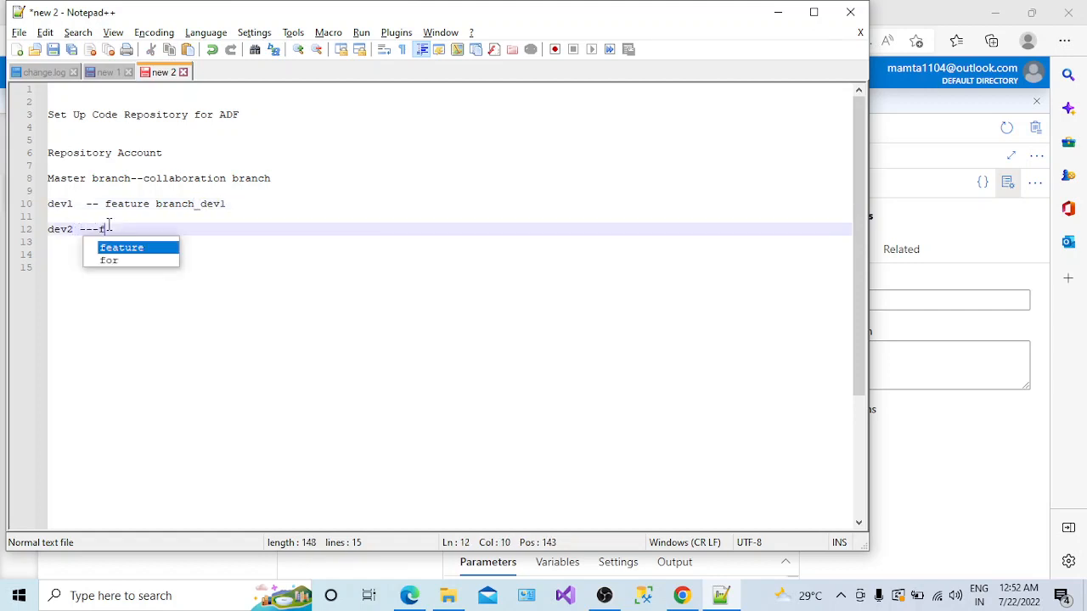
type("eature branc")
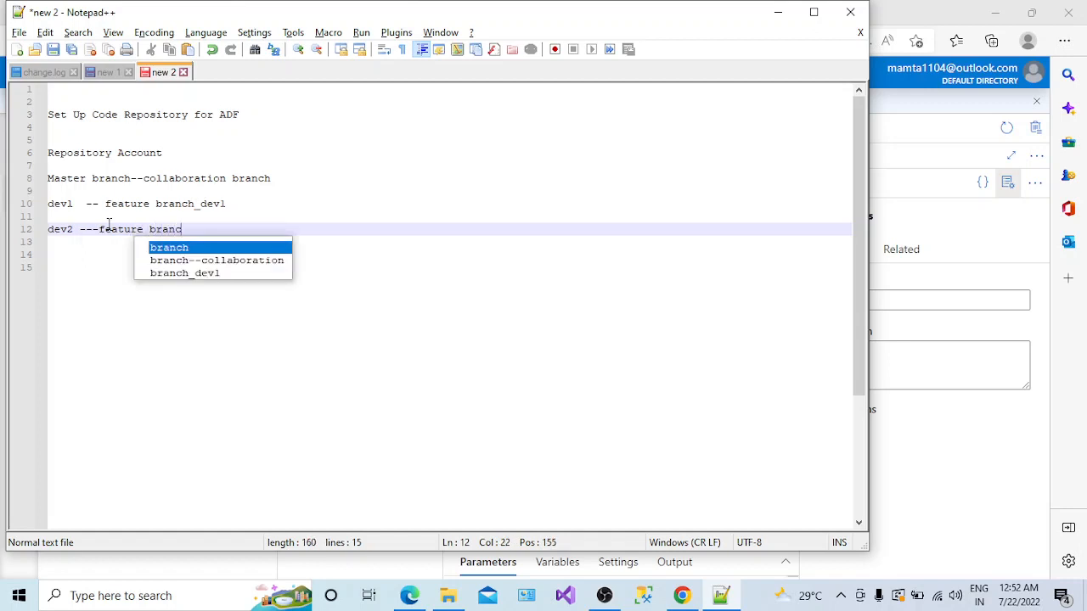
type("h_dev2")
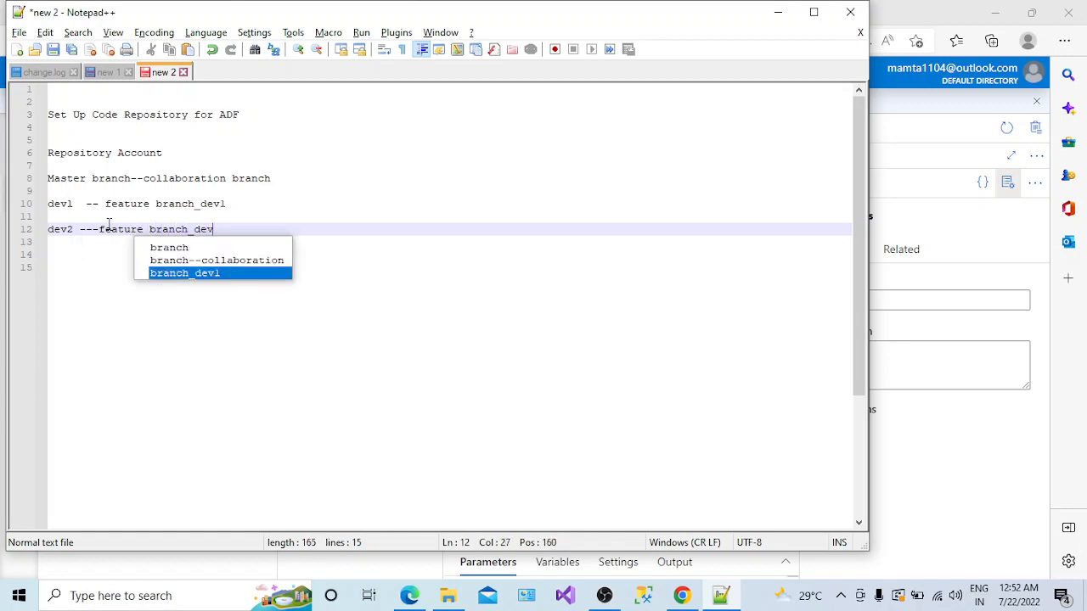
left_click(159, 204)
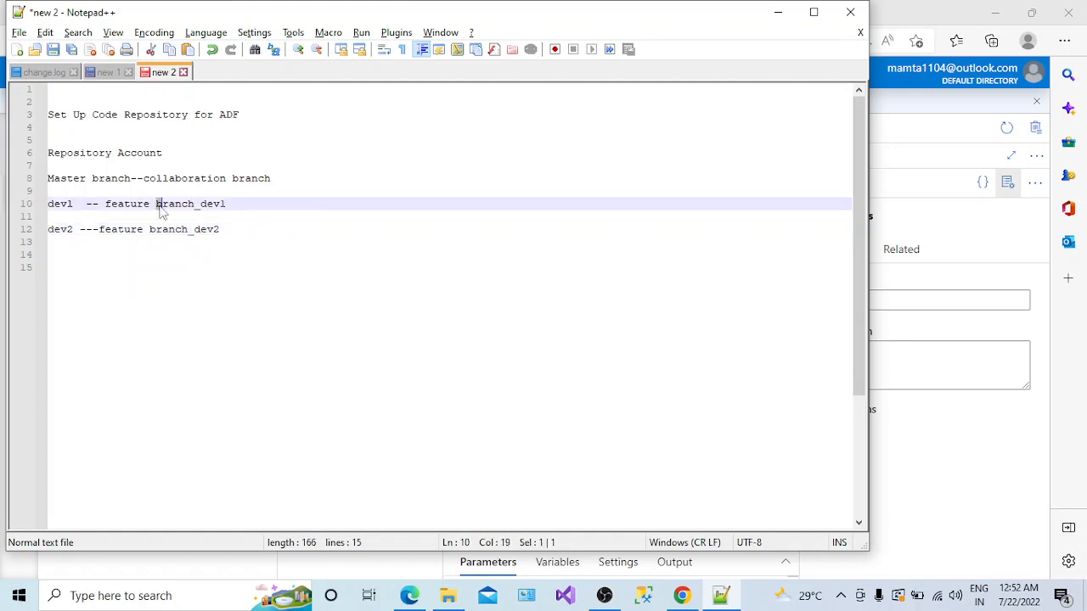
key("Left")
key("BackSpace")
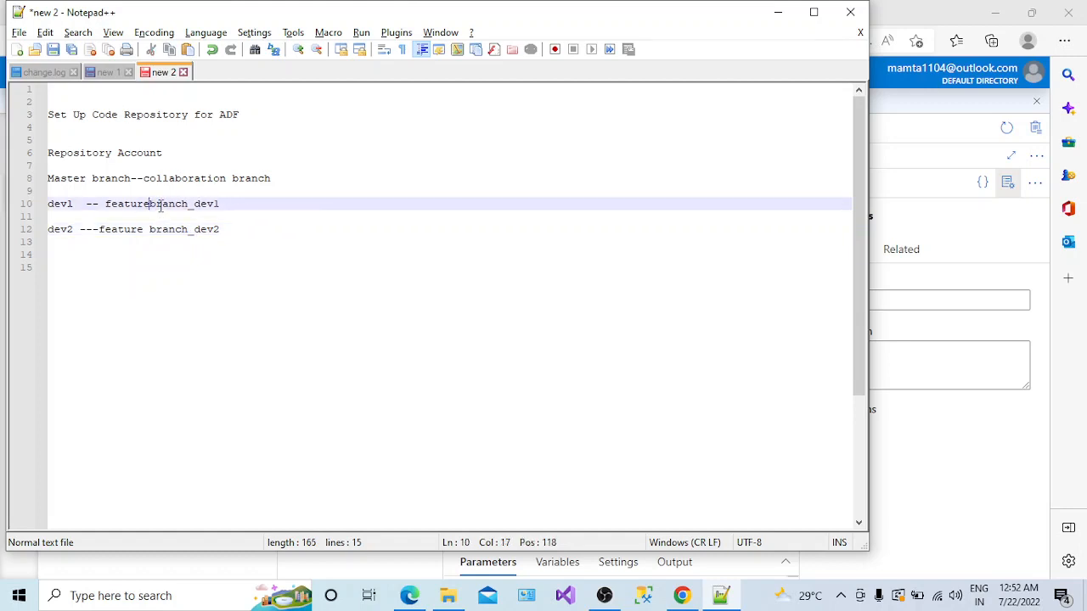
type("_")
left_click(149, 229)
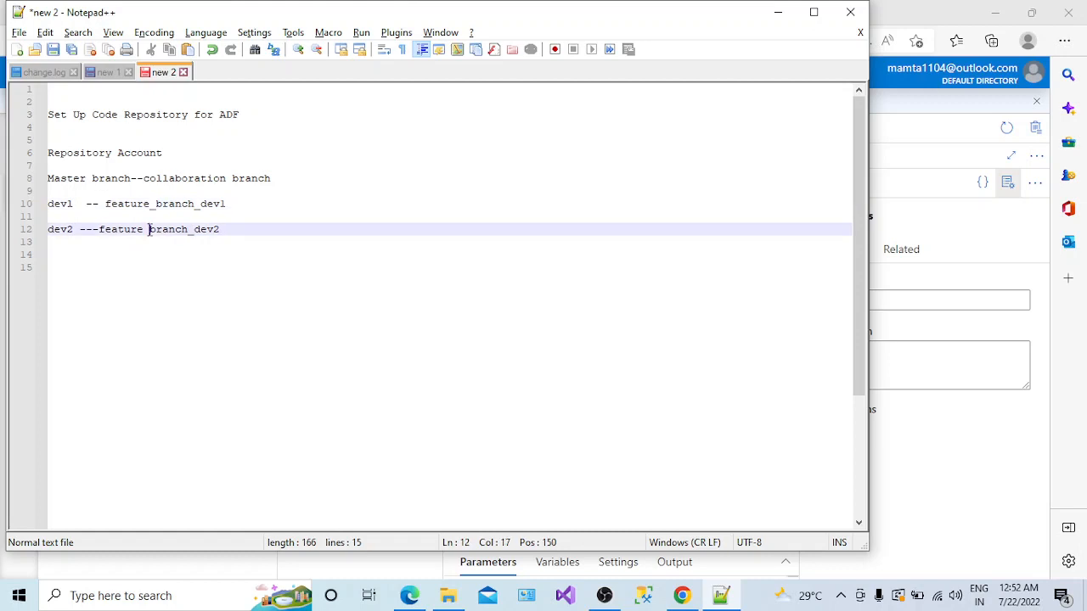
key("BackSpace")
type("_")
double_click(108, 154)
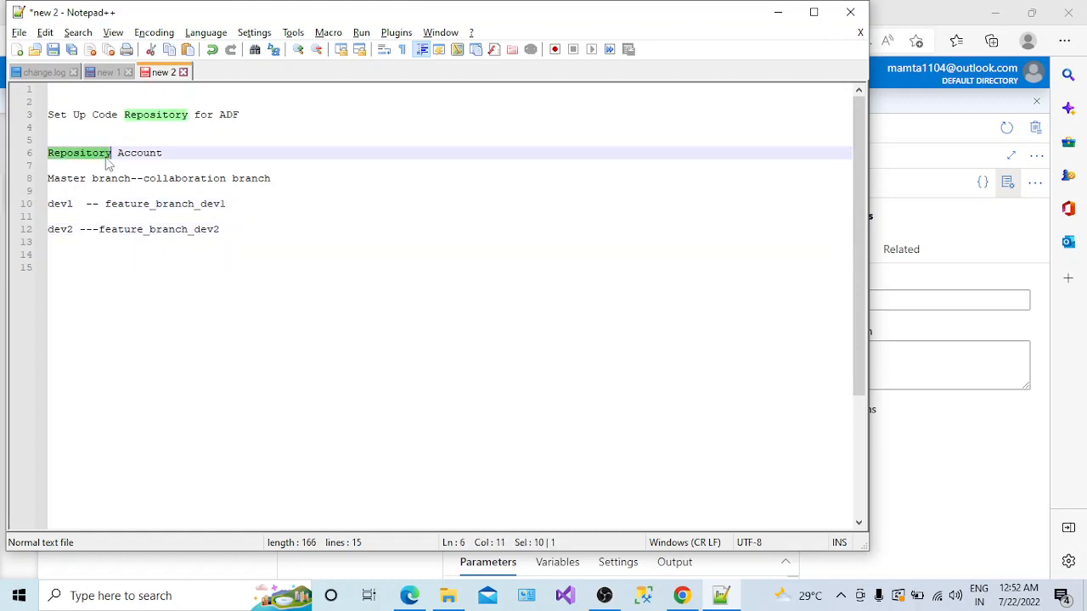
left_click(104, 136)
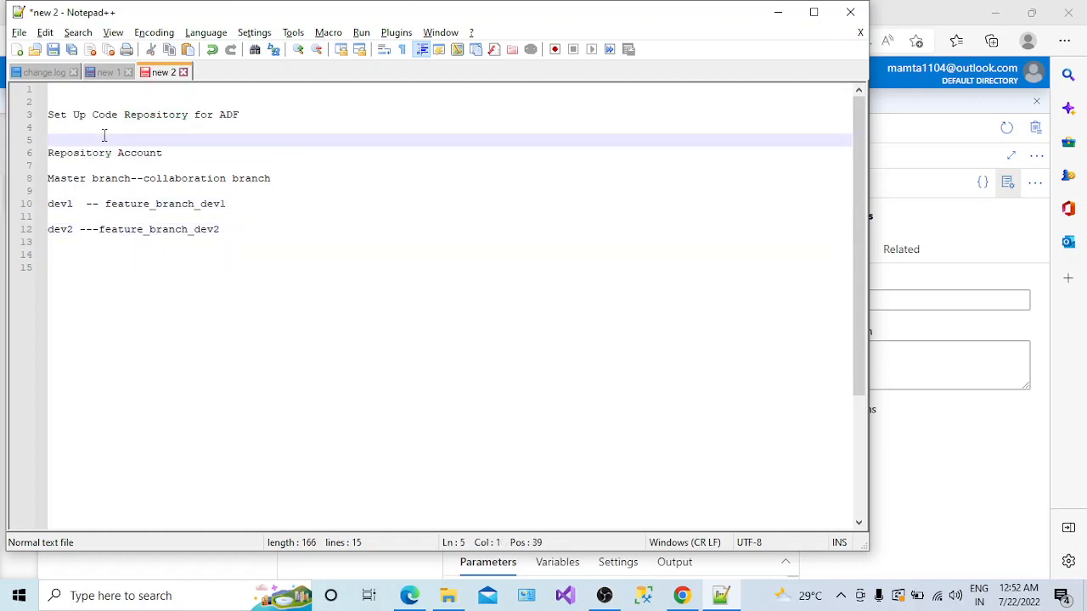
type("ADF live")
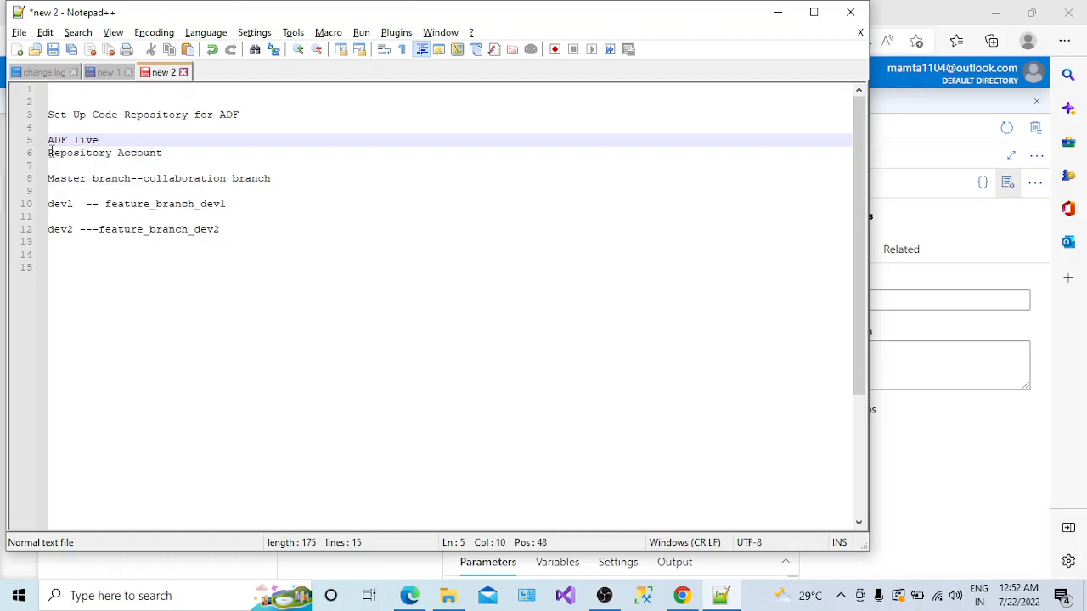
double_click(56, 140)
left_click(67, 153)
double_click(68, 153)
left_click(138, 152)
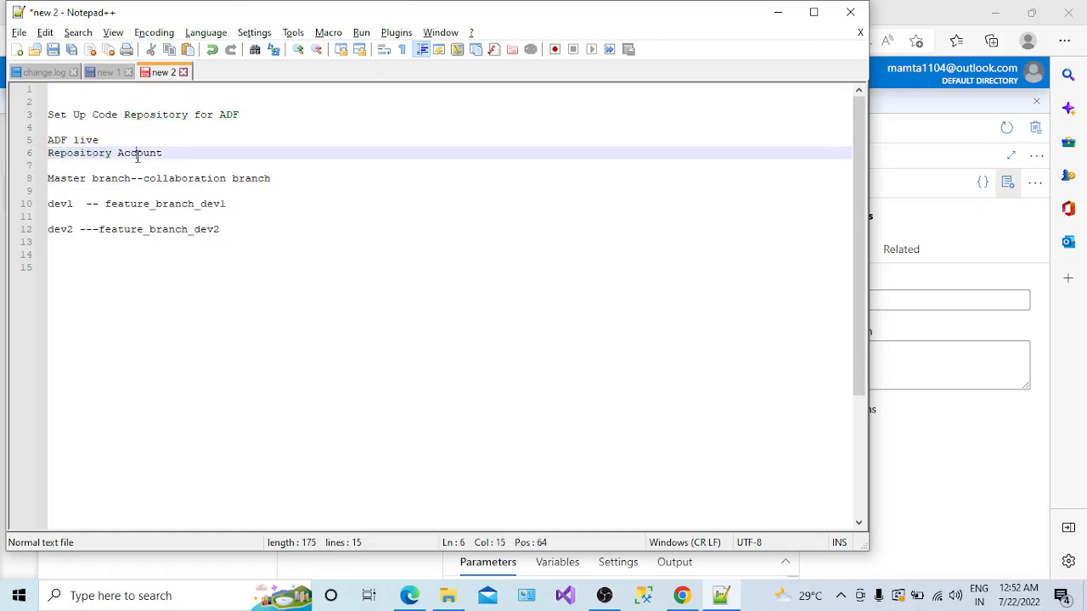
double_click(138, 153)
double_click(57, 180)
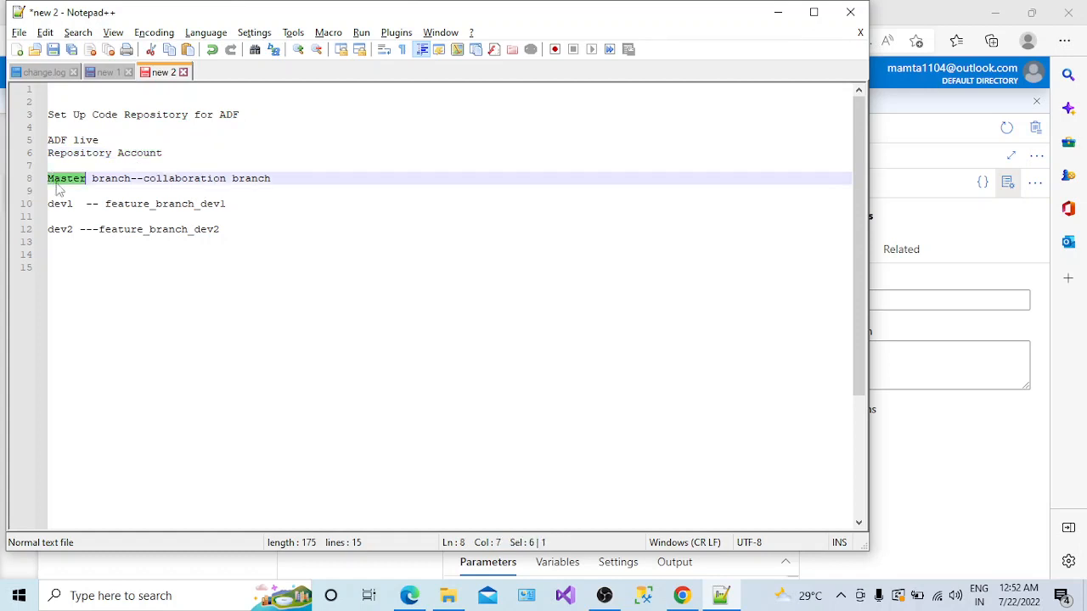
double_click(102, 180)
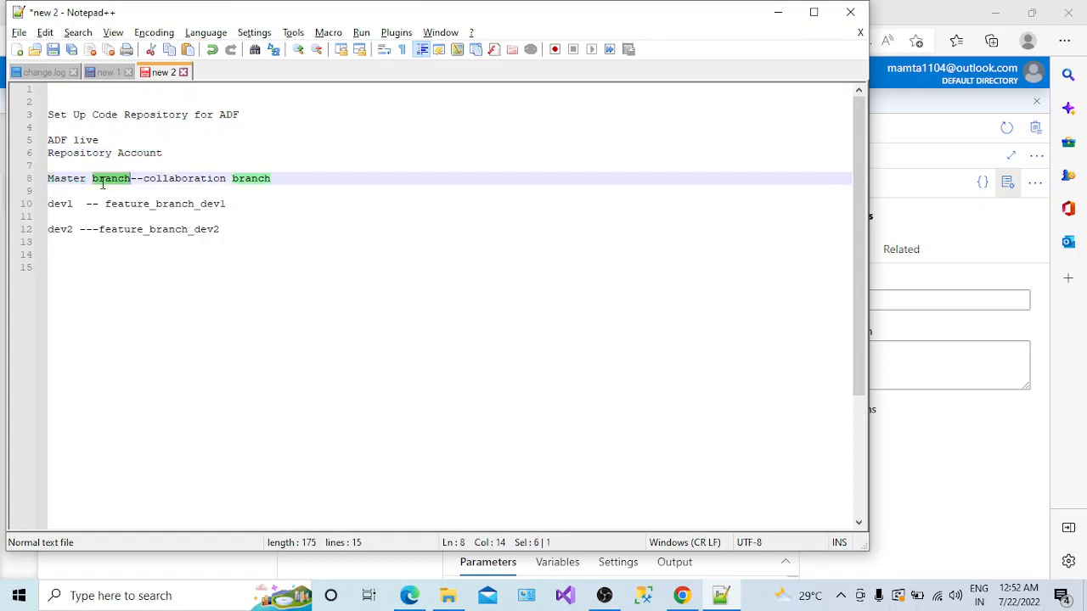
left_click(279, 181)
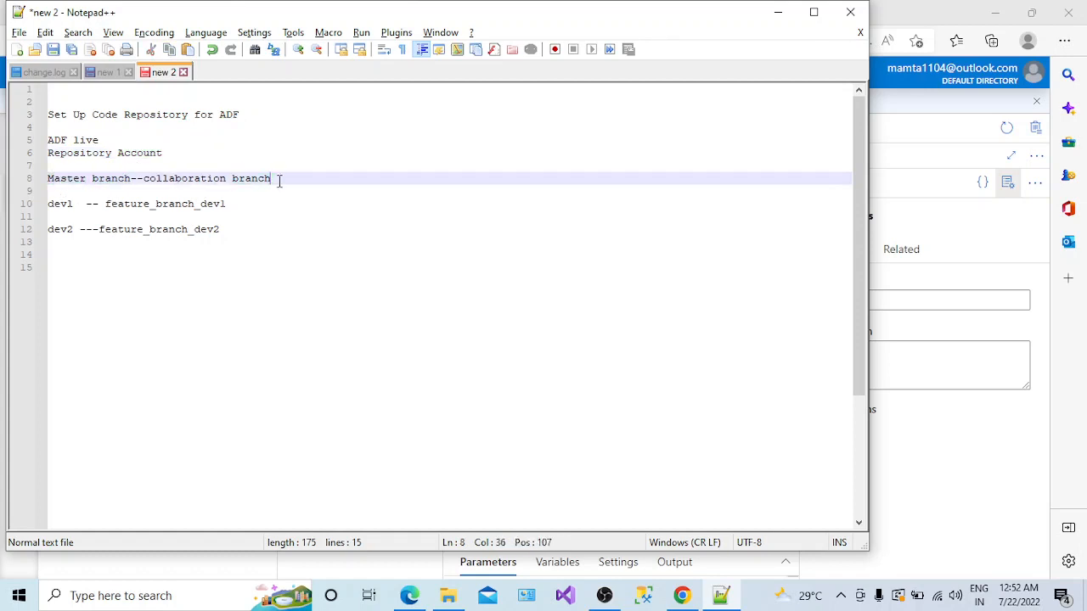
double_click(72, 204)
left_click(143, 214)
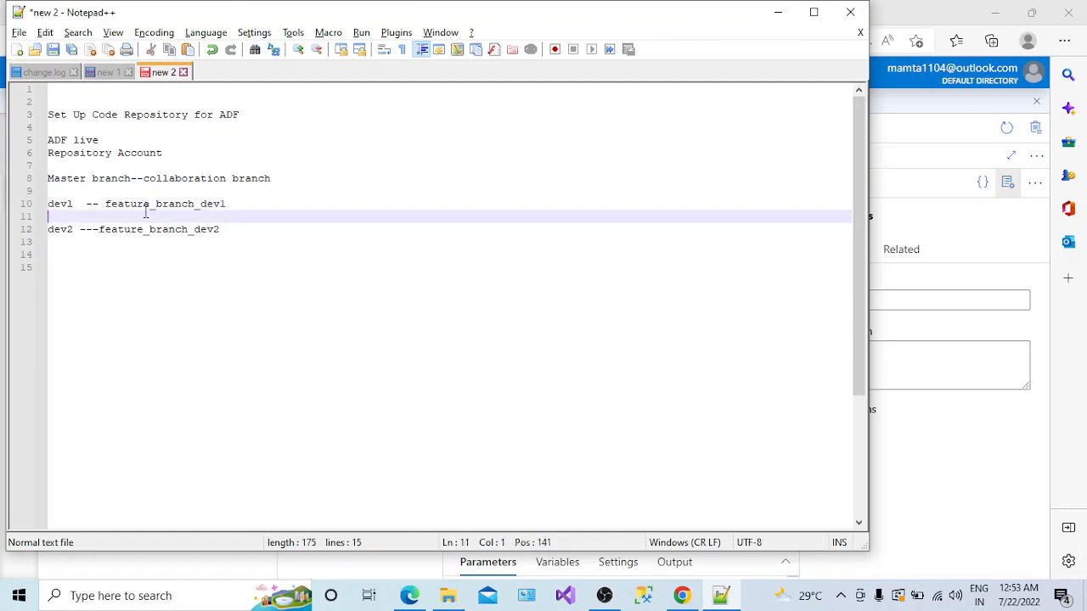
left_click(53, 229)
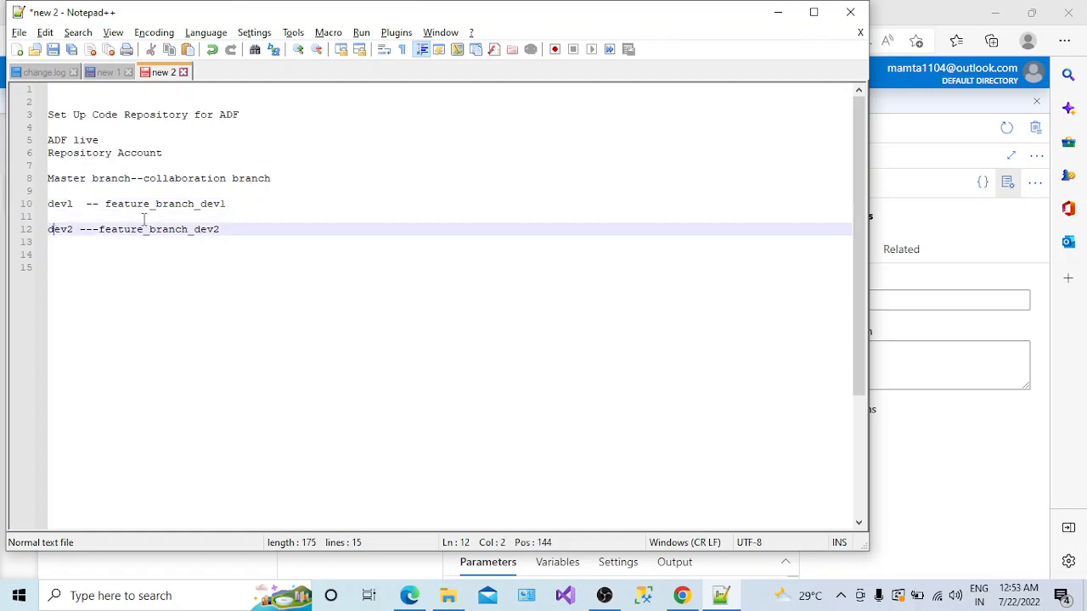
double_click(151, 229)
left_click(167, 204)
double_click(168, 204)
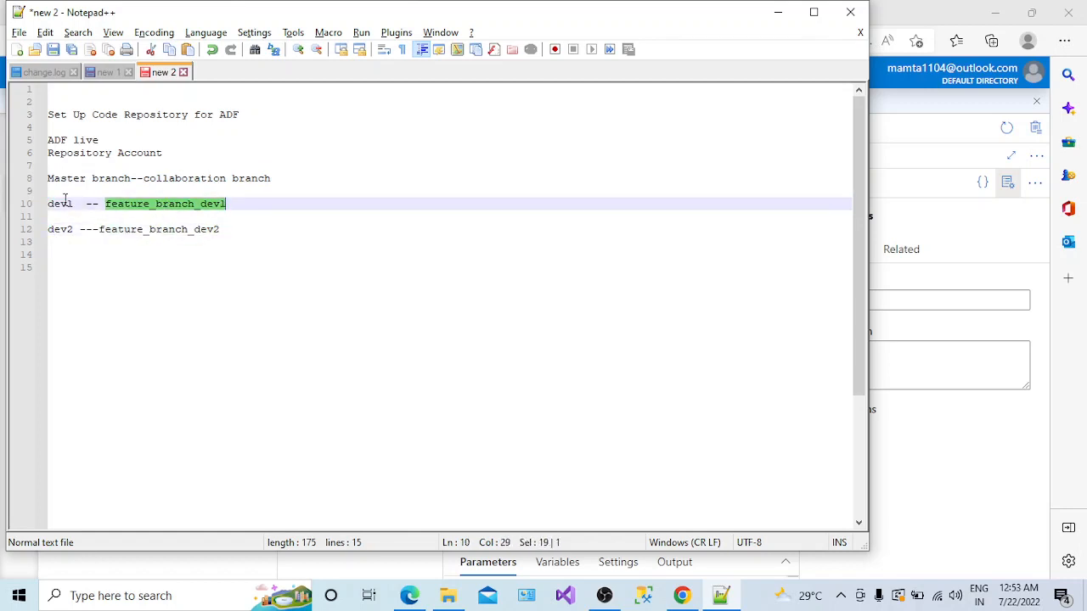
left_click(67, 229)
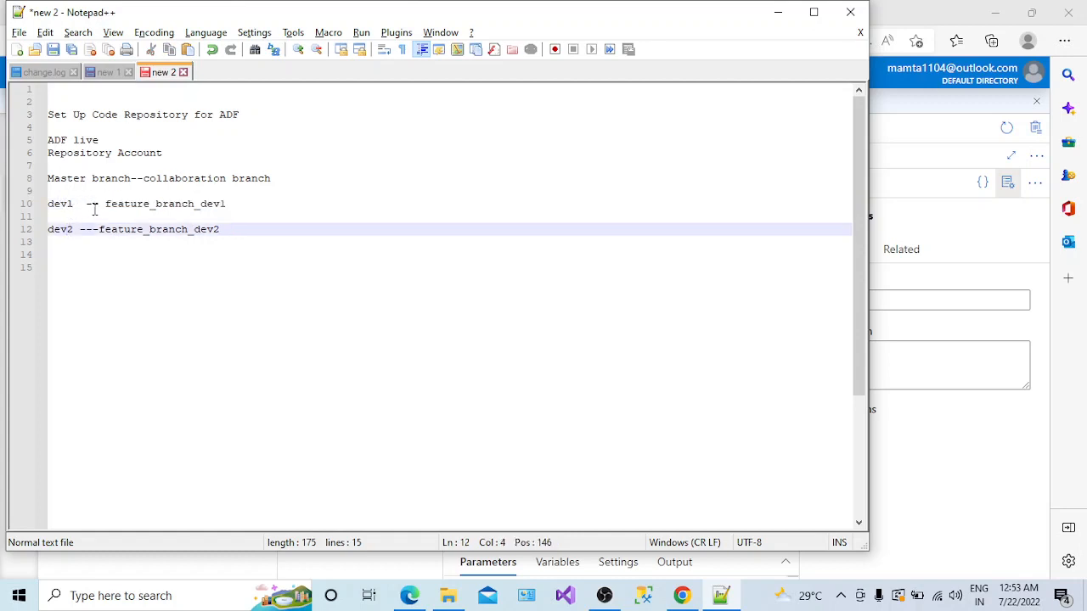
double_click(178, 204)
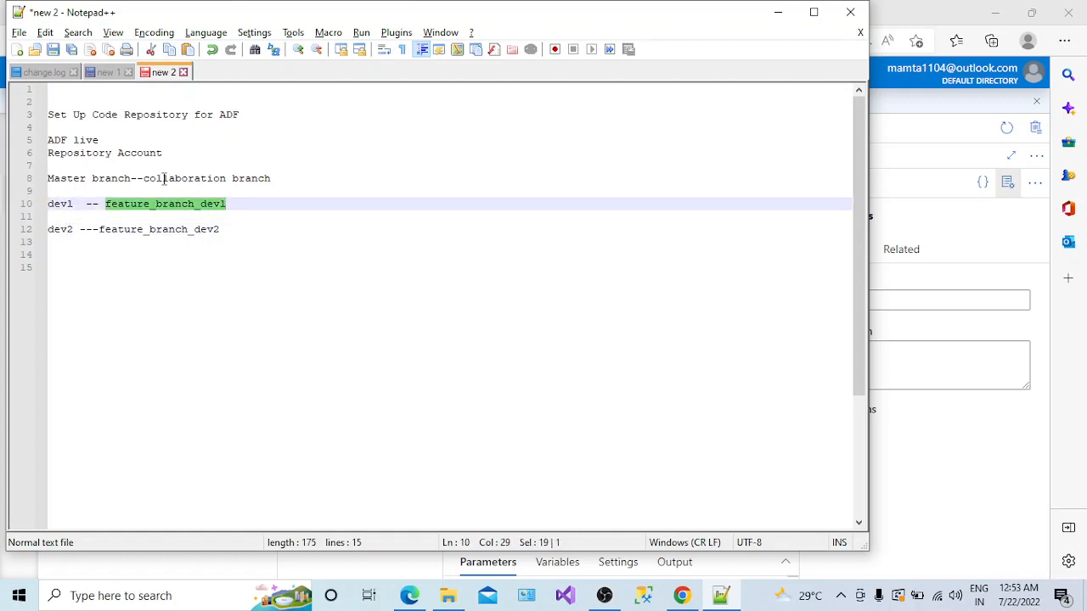
left_click(165, 181)
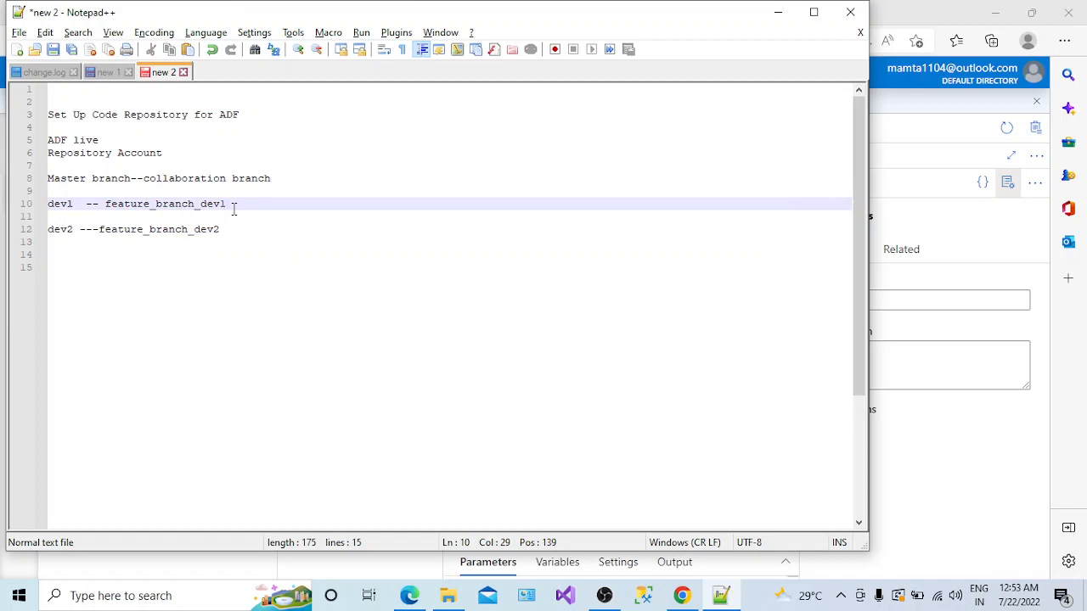
Append '(pull request' after feature_branch_dev1 on line 10 and highlight request.
type("(pull request")
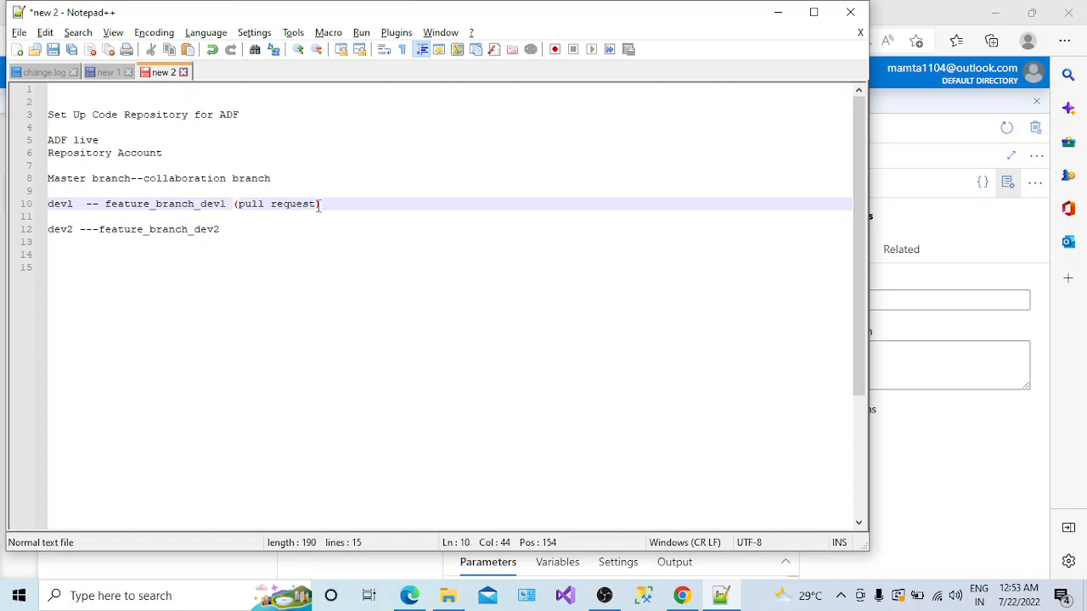
double_click(272, 205)
double_click(67, 204)
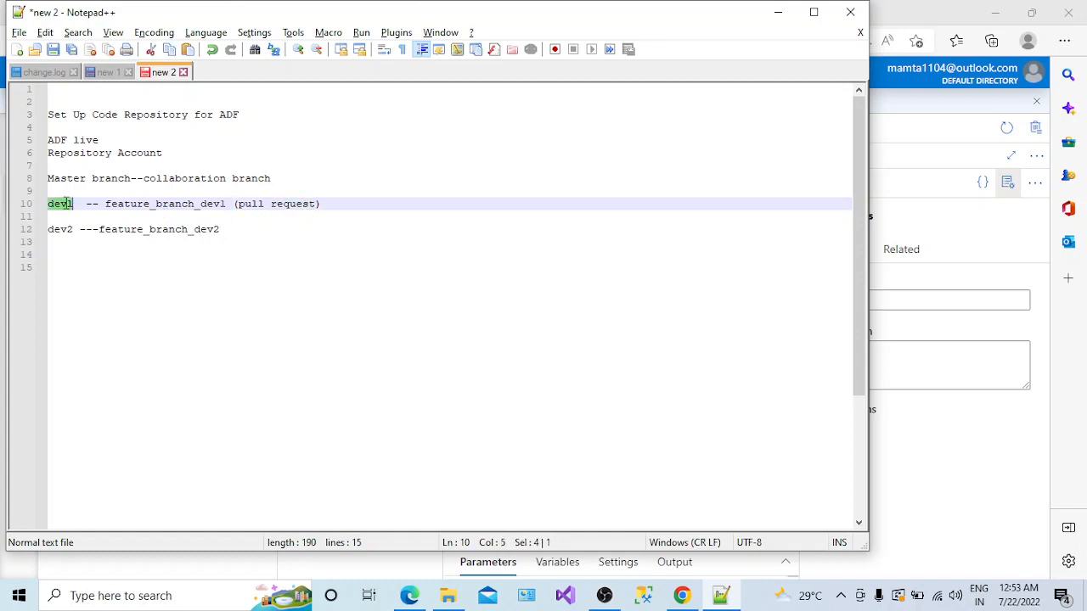
double_click(294, 205)
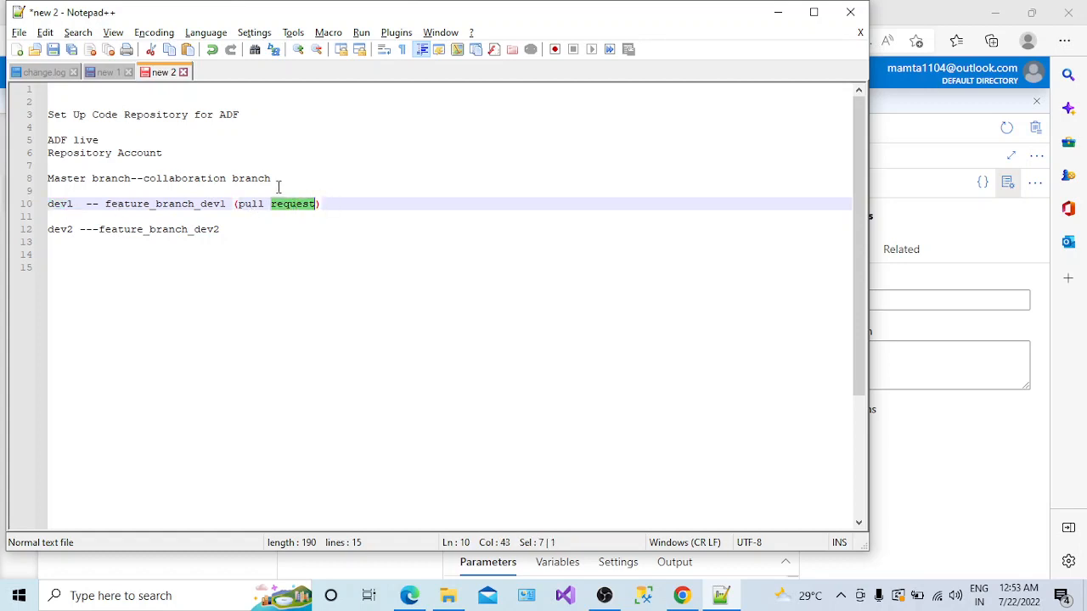
left_click(284, 184)
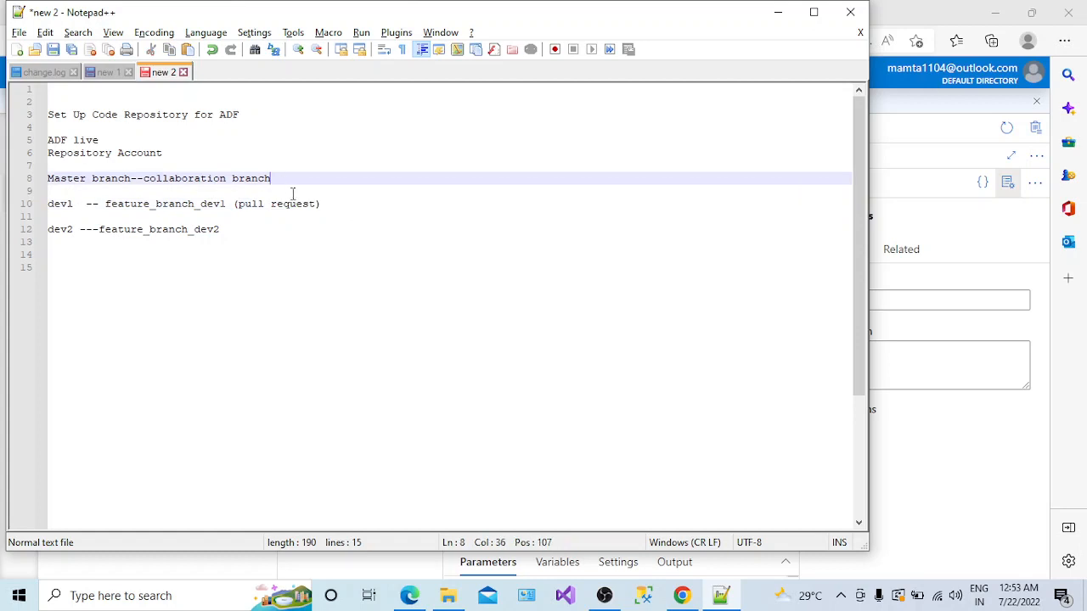
double_click(301, 202)
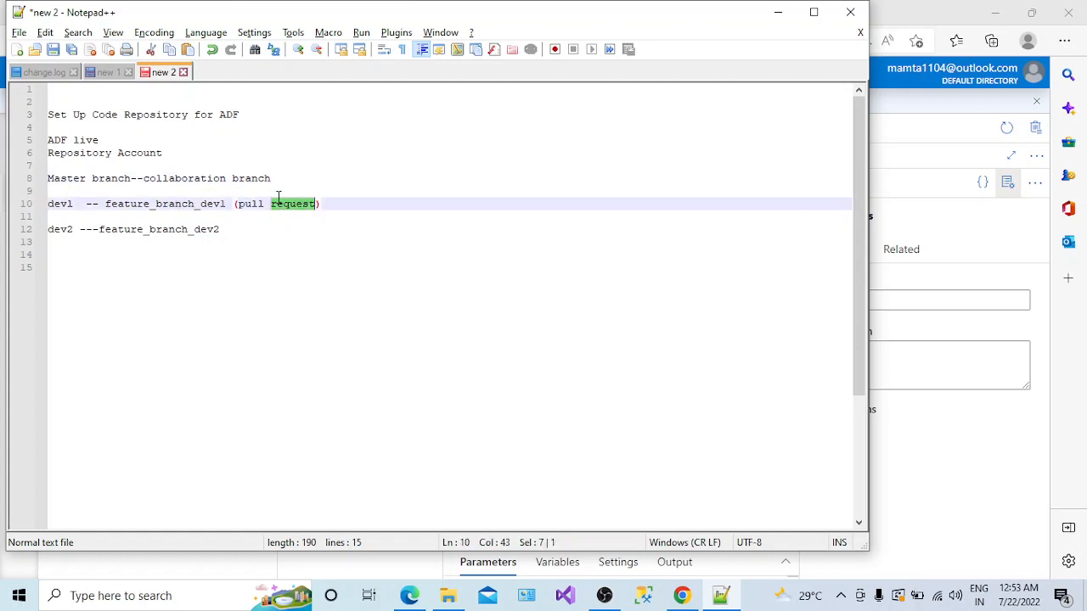
Highlight key notes: branch, Account, the ADF live line, feature_branch_dev2, and the Repository Account-to-dev2 block.
double_click(238, 180)
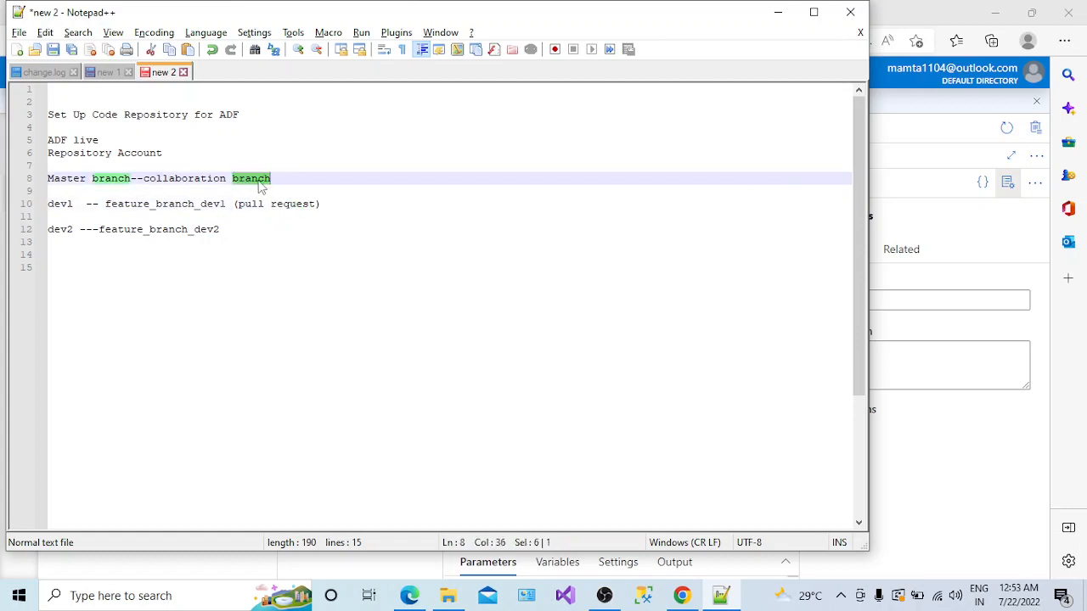
double_click(190, 150)
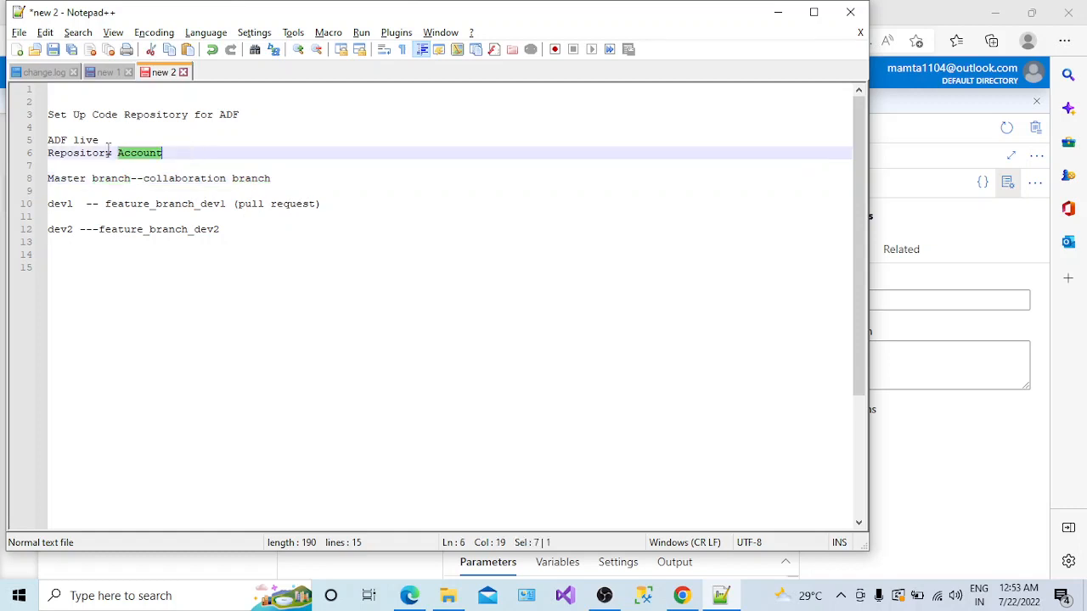
double_click(70, 141)
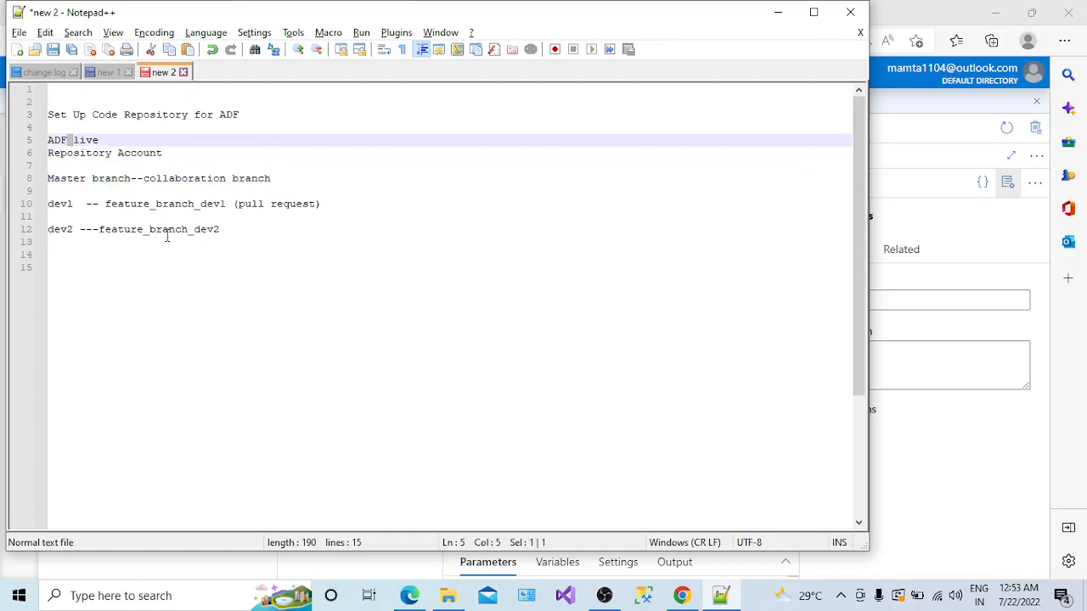
left_click(226, 232)
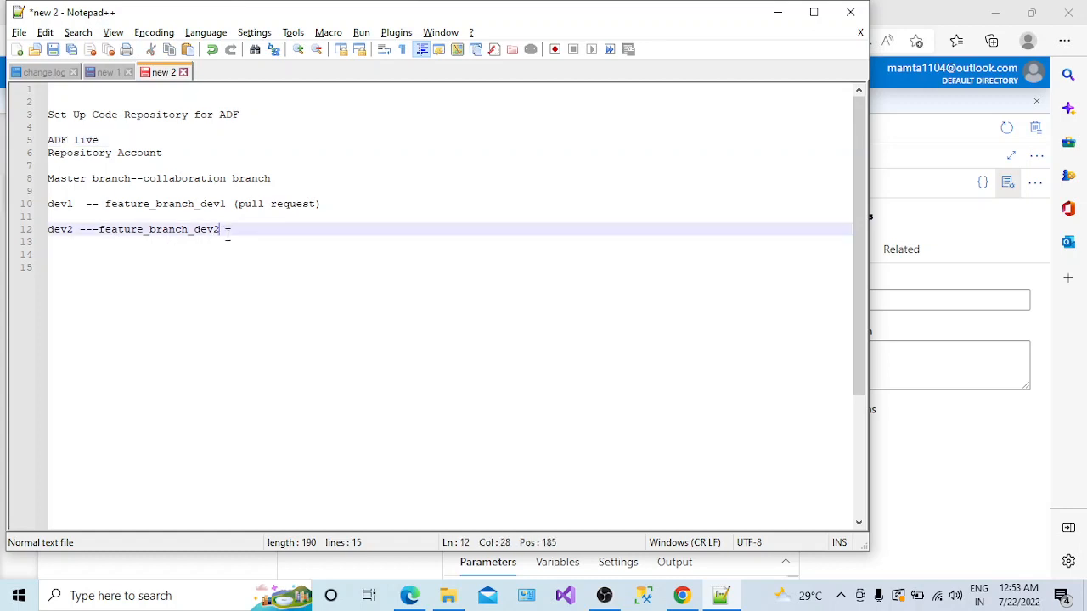
double_click(143, 231)
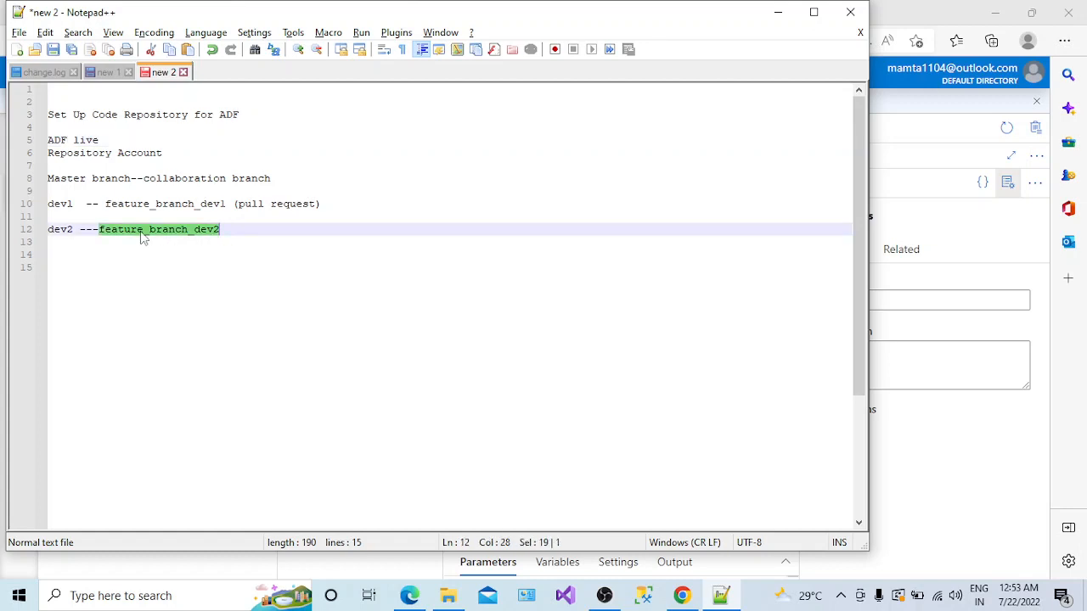
left_click(161, 188)
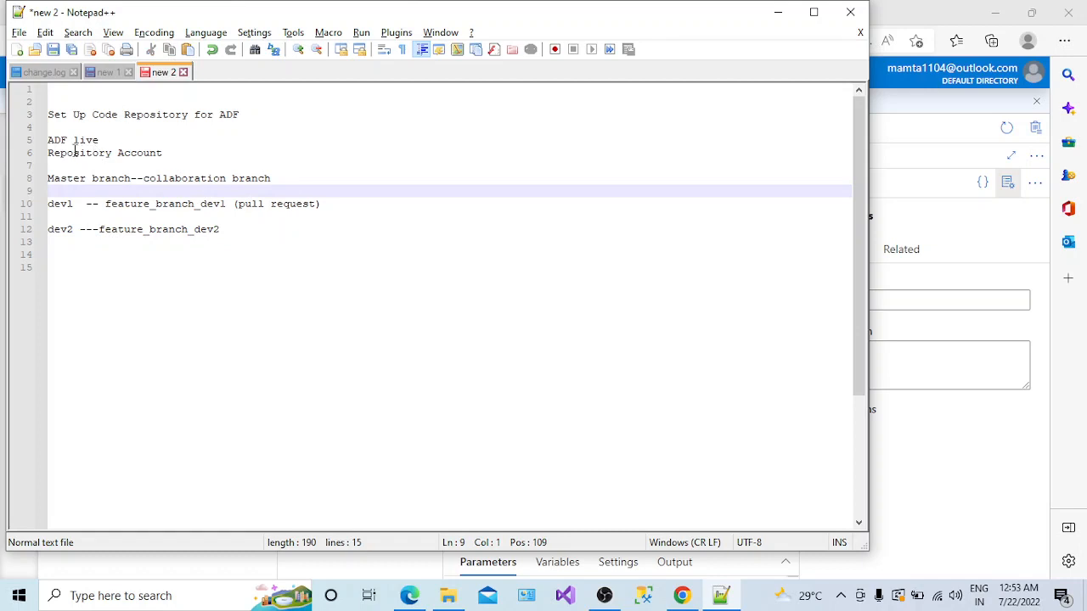
left_click_drag(75, 152, 233, 233)
left_click(233, 235)
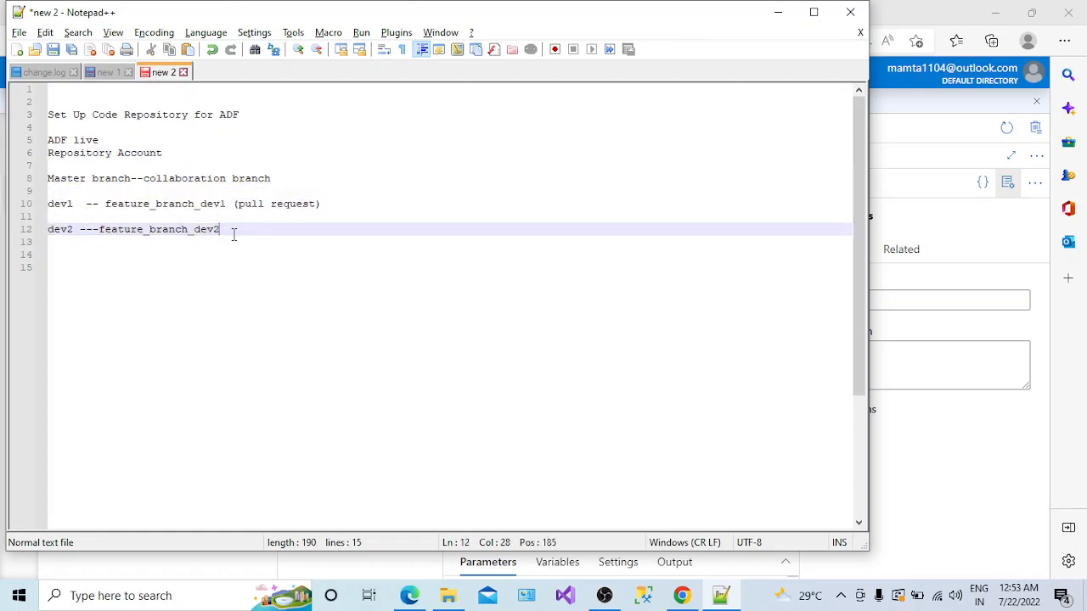
double_click(57, 141)
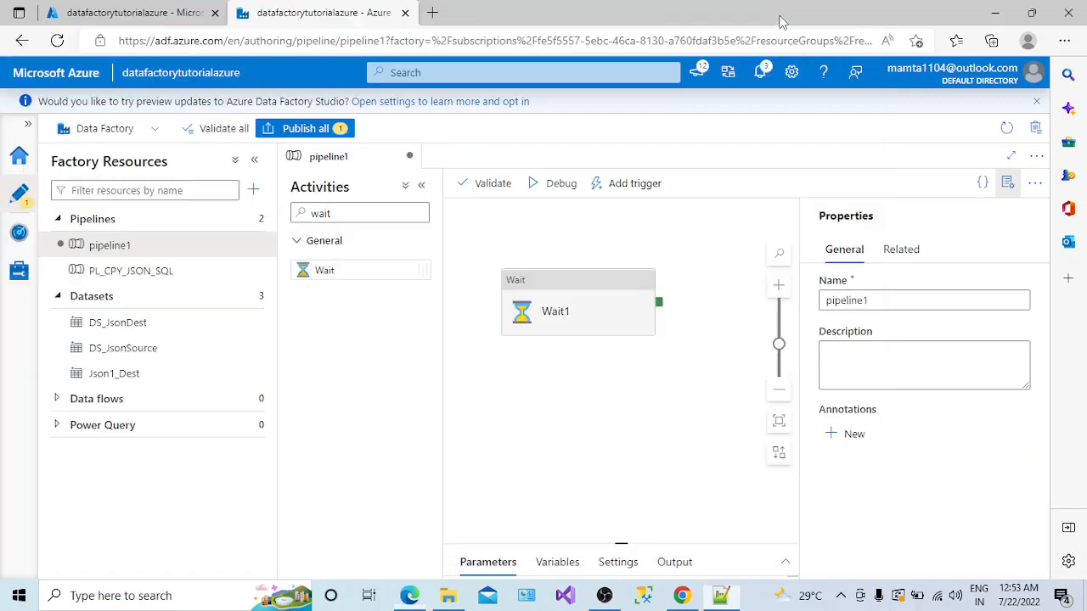
Minimize Notepad++ to return to Data Factory Studio and glance at the repository options.
left_click(775, 14)
left_click(158, 128)
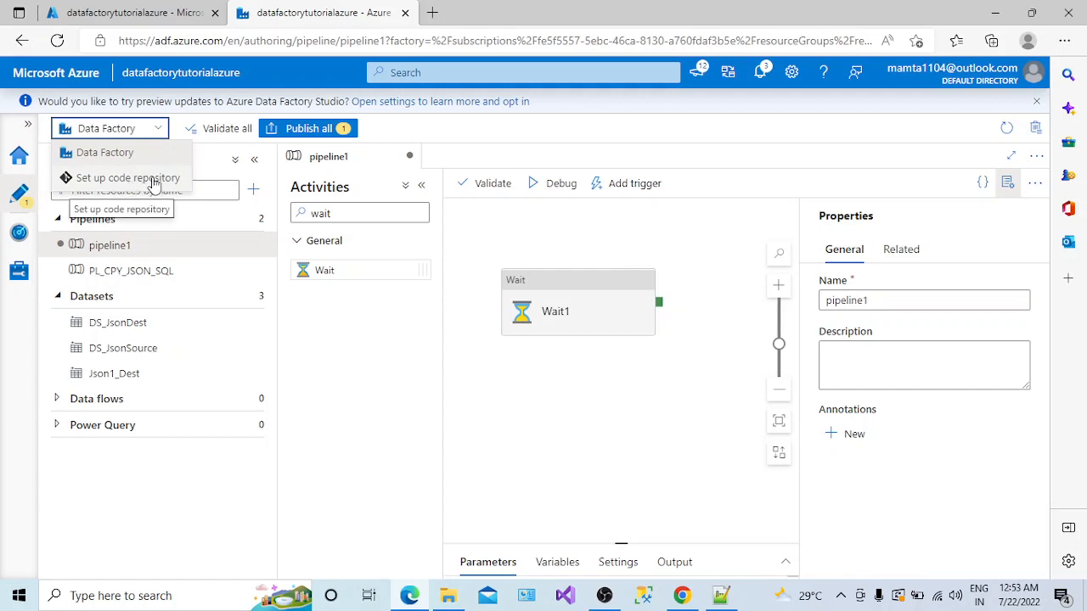
left_click(575, 388)
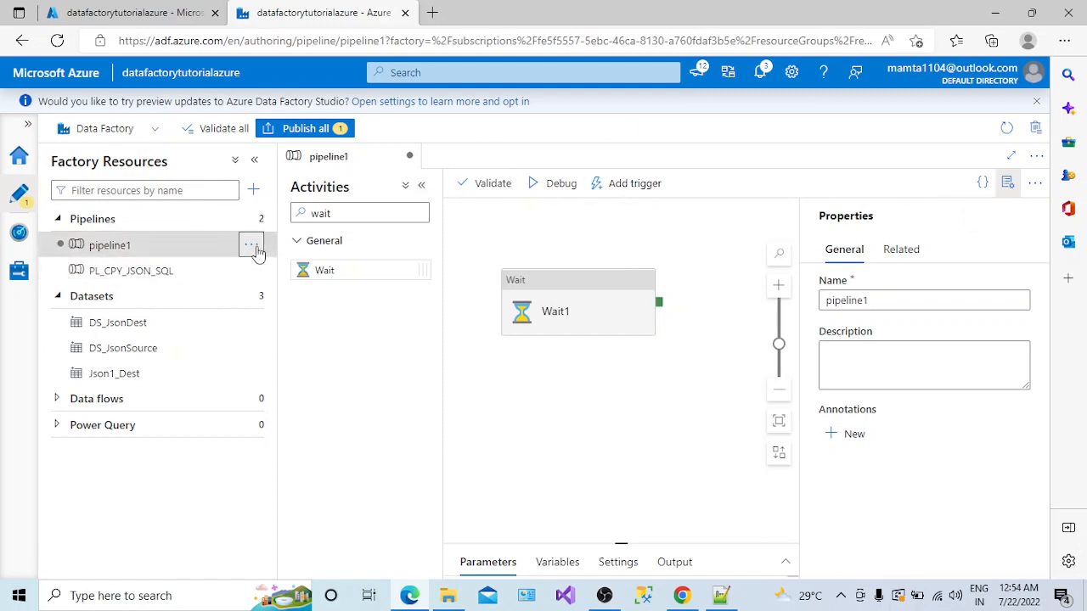
Delete the unsaved pipeline1 and open PL_CPY_JSON_SQL with its AT_CPY_JSON_SQL copy activity.
left_click(258, 245)
left_click(288, 424)
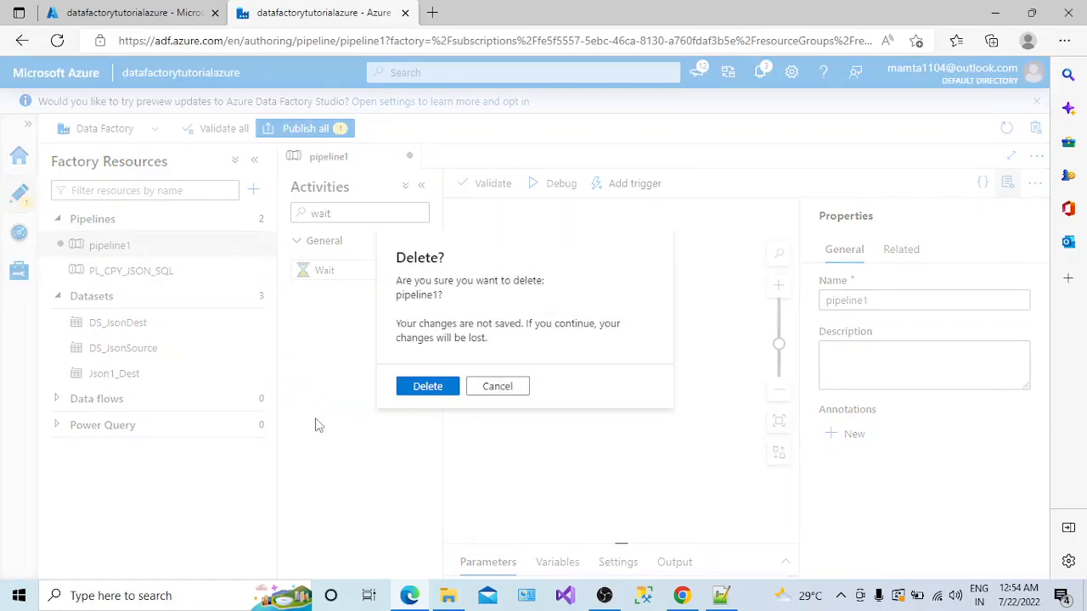
left_click(441, 392)
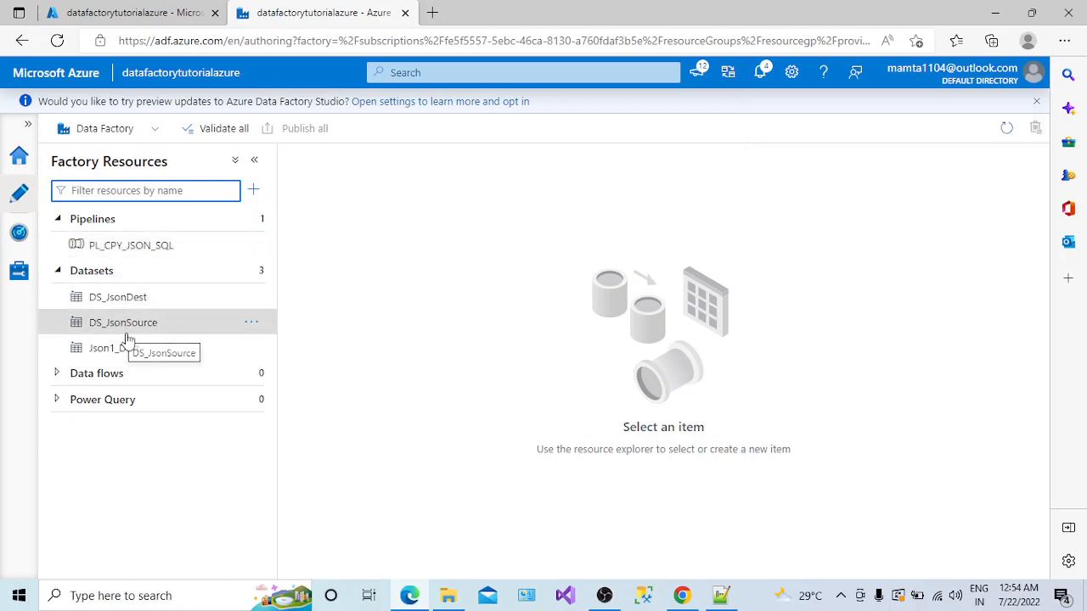
left_click(132, 248)
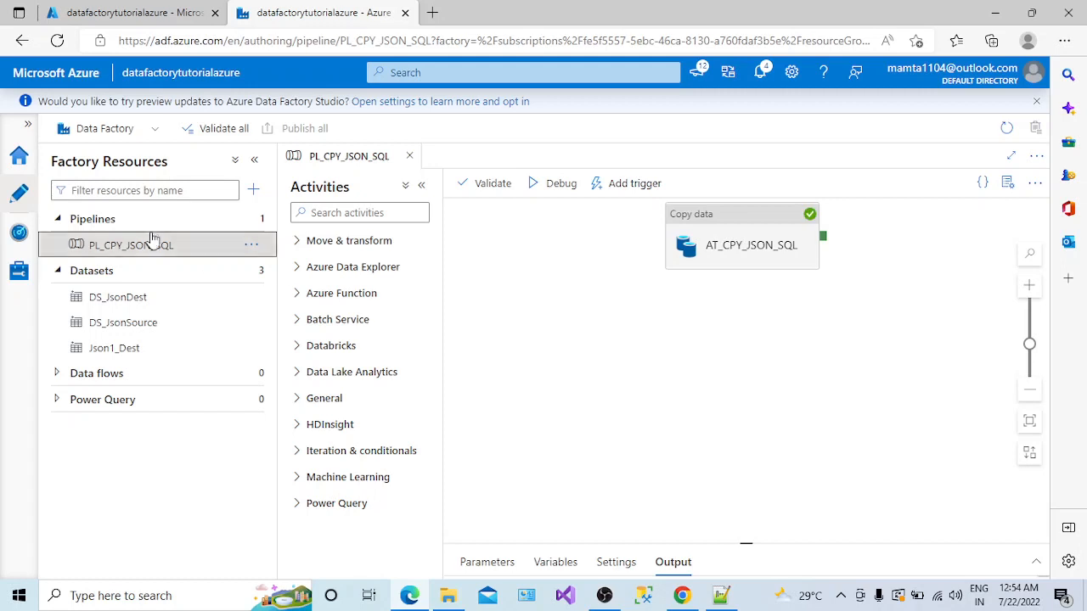
left_click(155, 133)
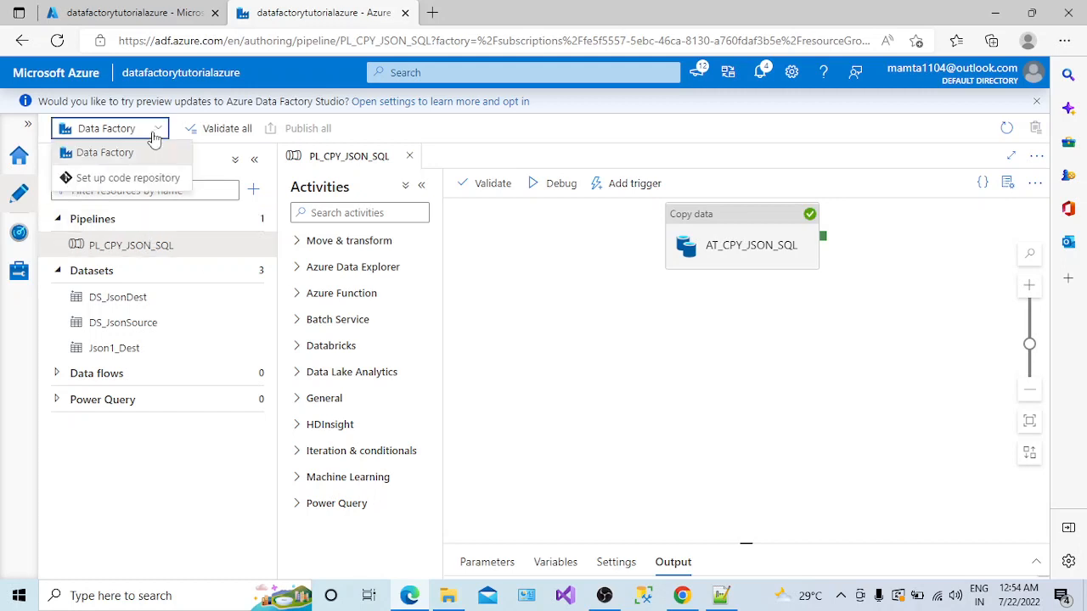
Start Set up code repository, choose GitHub as the repository type, and select the owner field.
left_click(138, 180)
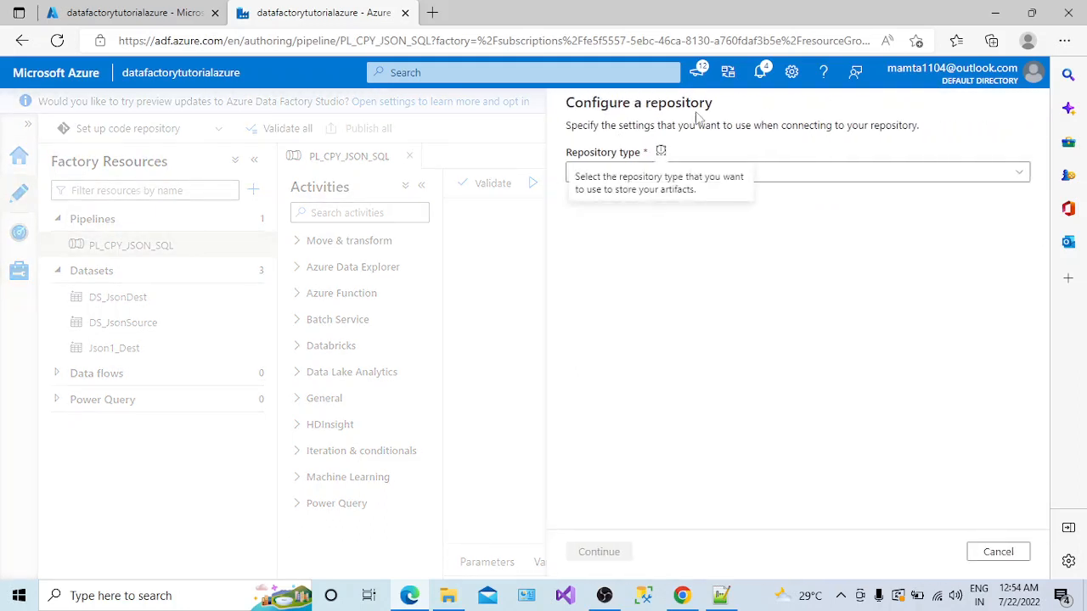
left_click_drag(735, 113, 591, 103)
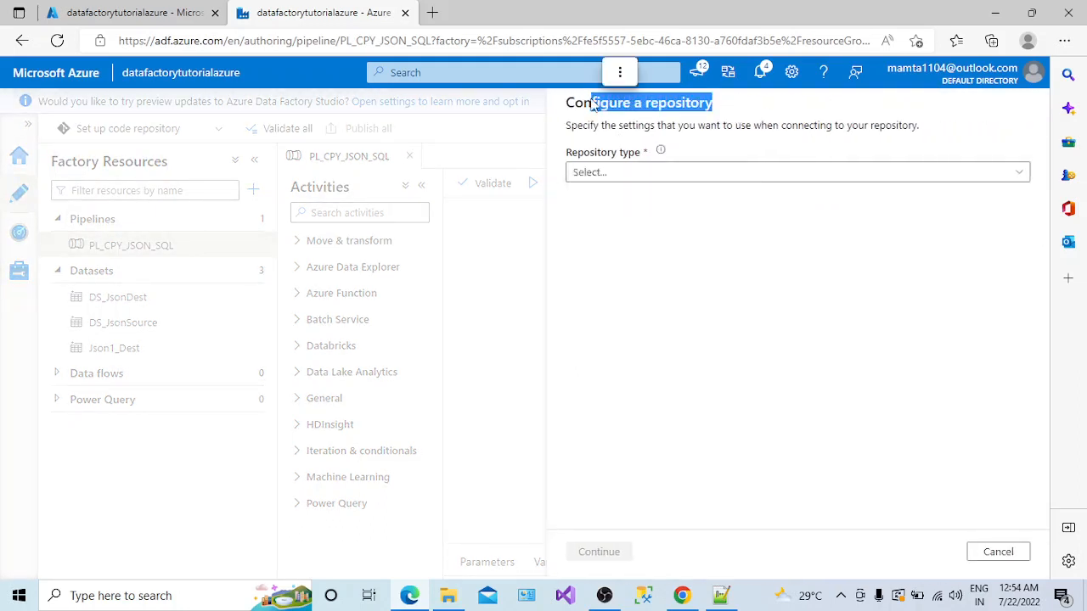
left_click(626, 175)
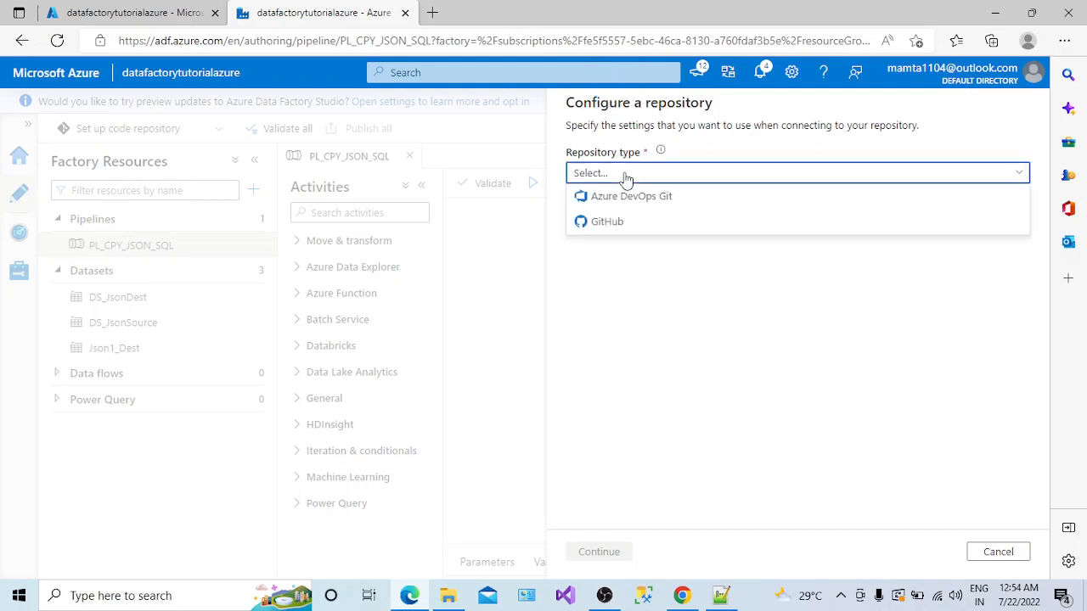
left_click(621, 227)
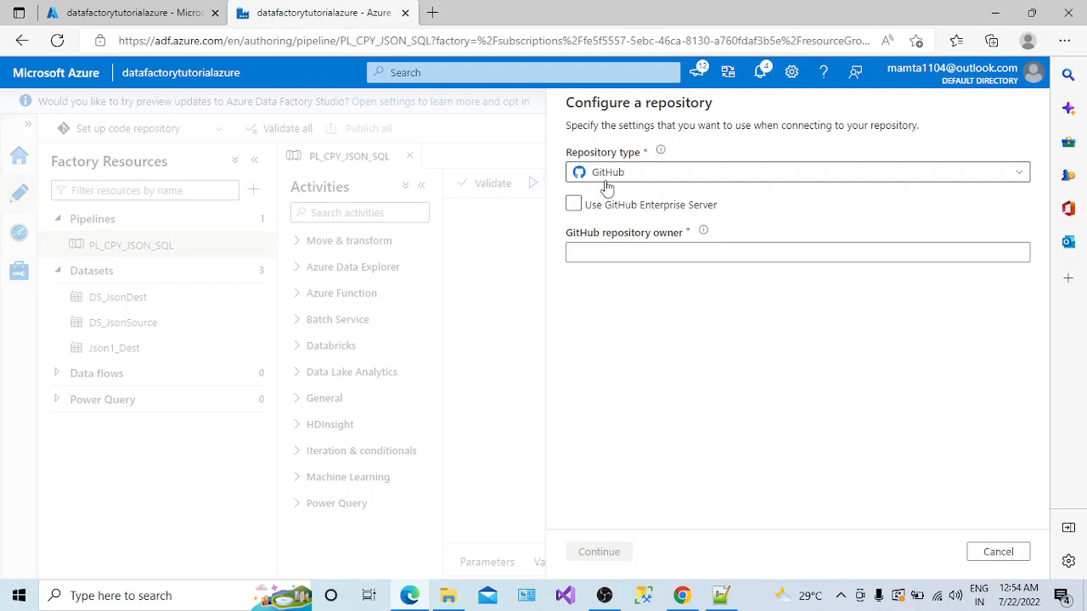
left_click(645, 255)
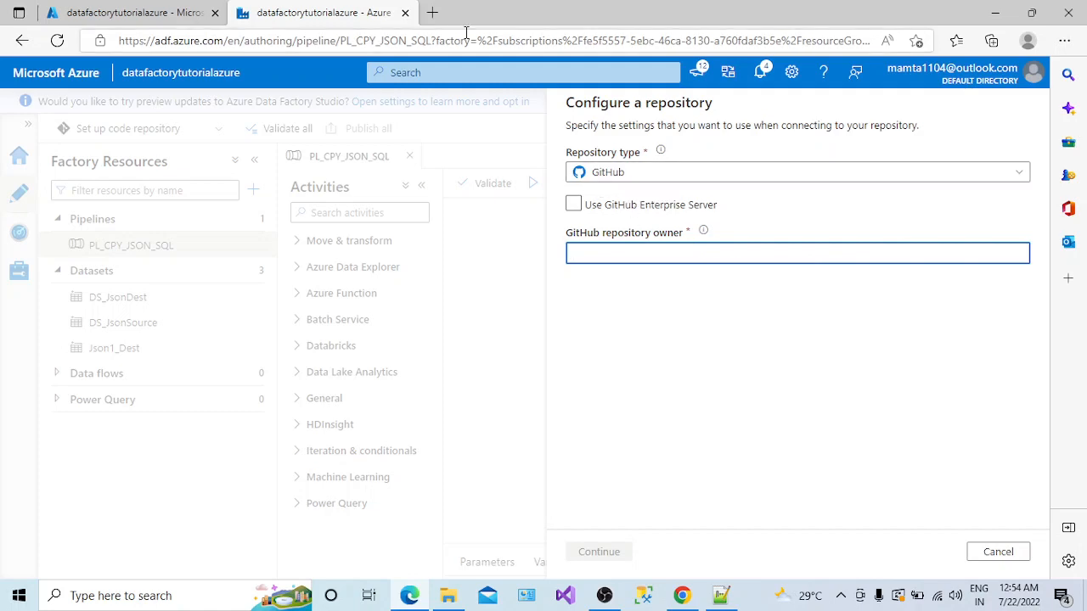
left_click(433, 14)
Go to google.com, search 'create github account', and open the Join GitHub result.
type("goo")
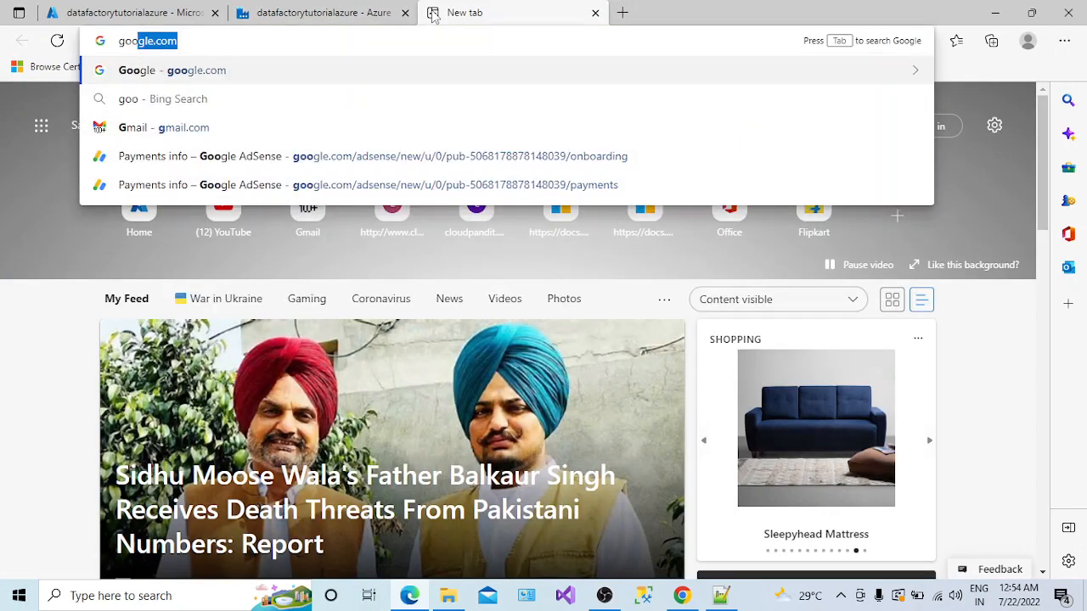
key("Return")
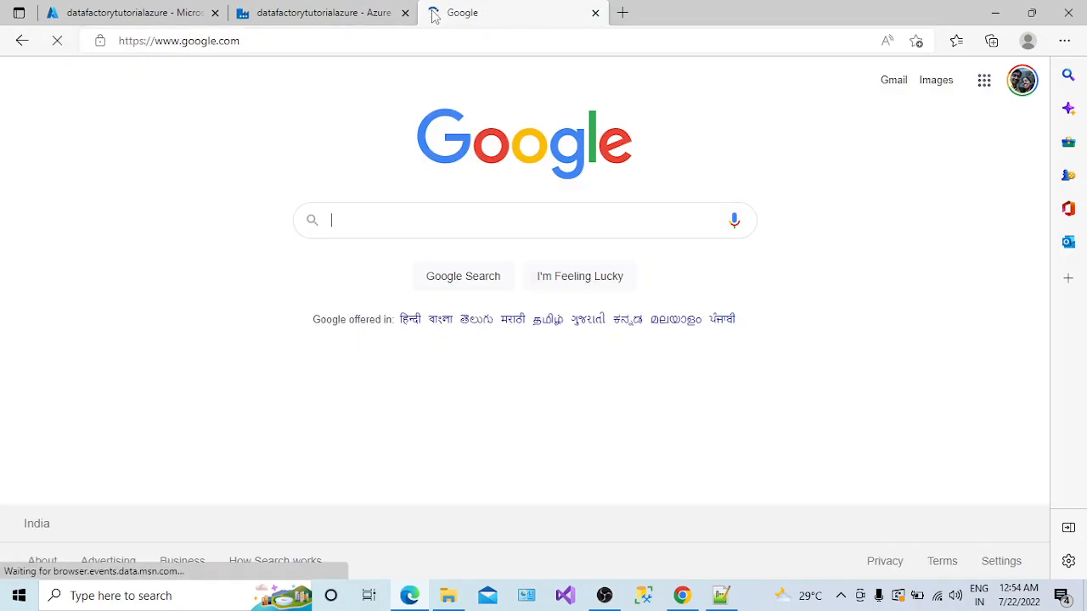
type("create")
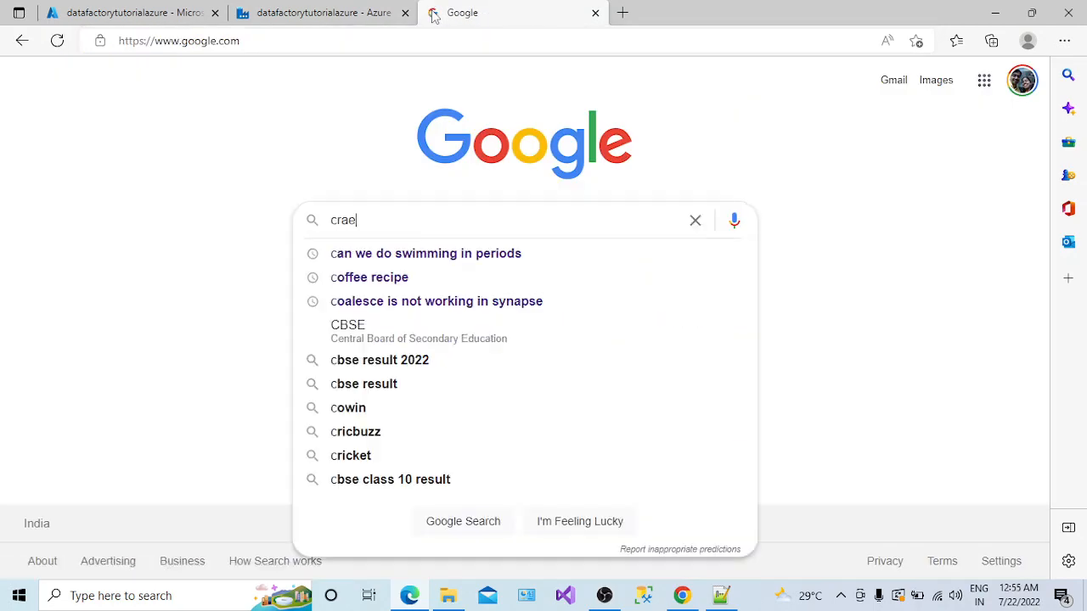
key("BackSpace")
key("BackSpace")
key("BackSpace")
key("BackSpace")
type("a")
key("BackSpace")
type("ea")
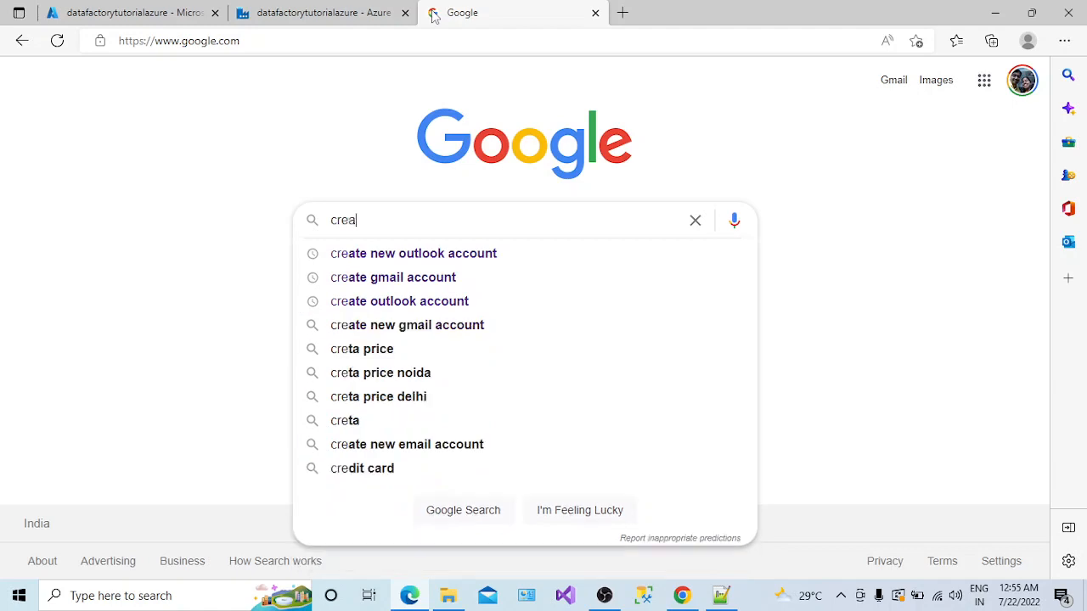
type("te git")
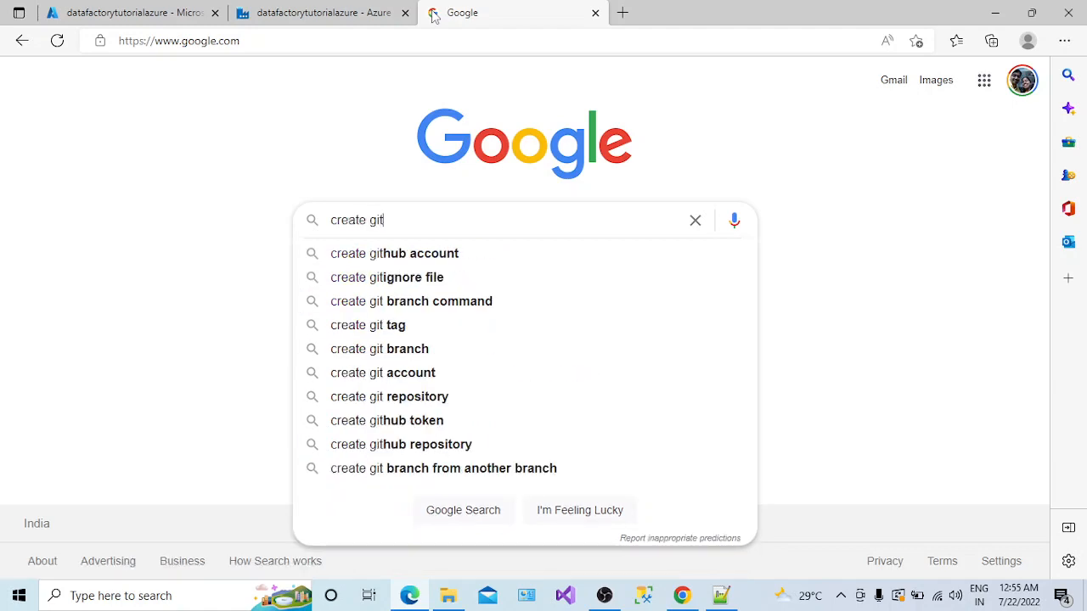
type("b")
key("BackSpace")
type("hu")
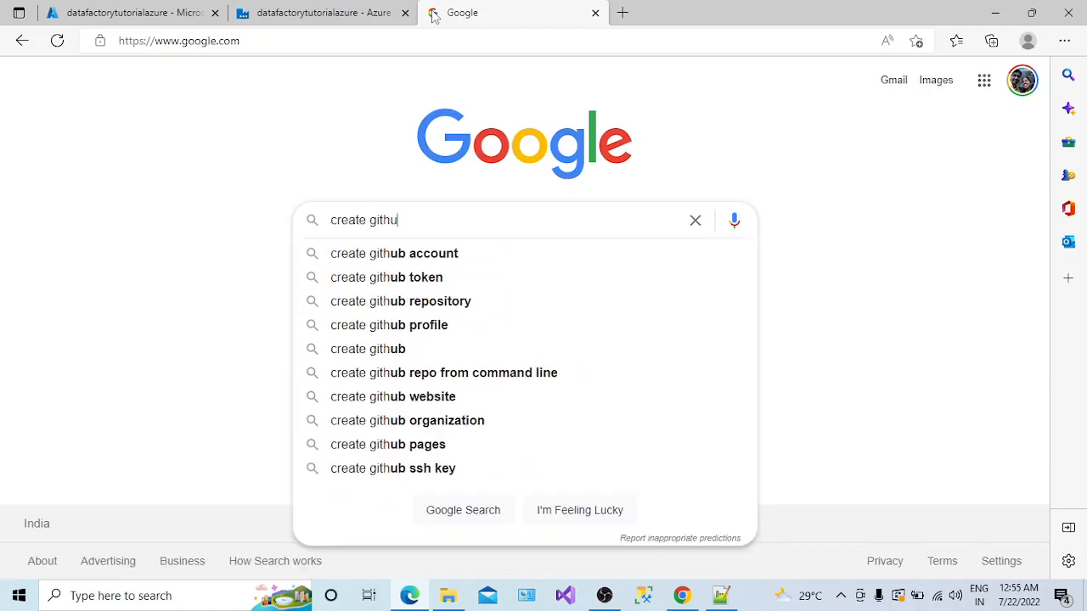
key("Down")
key("Return")
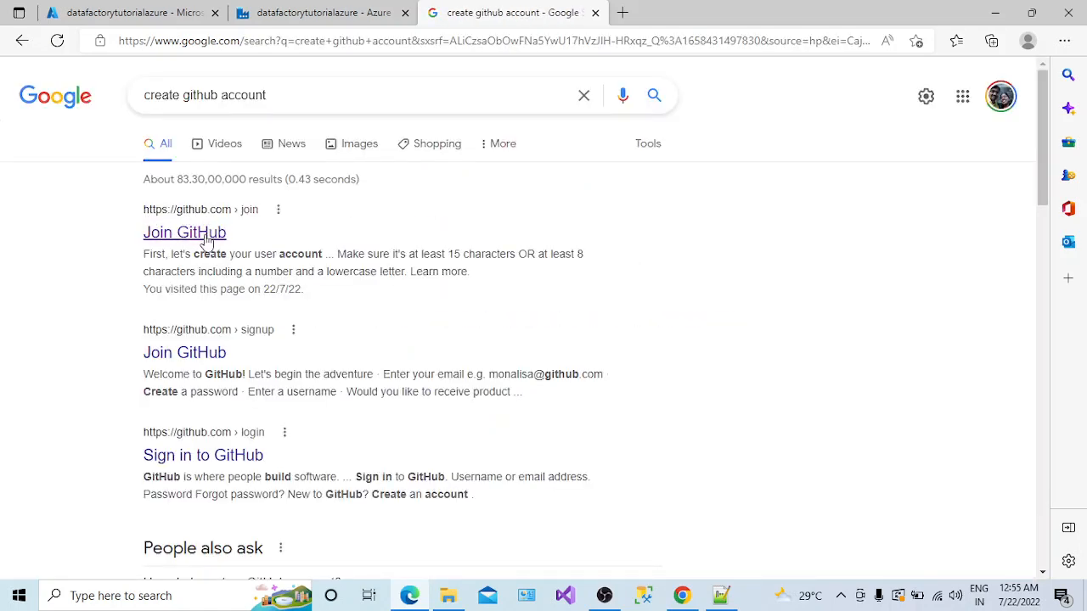
left_click(206, 236)
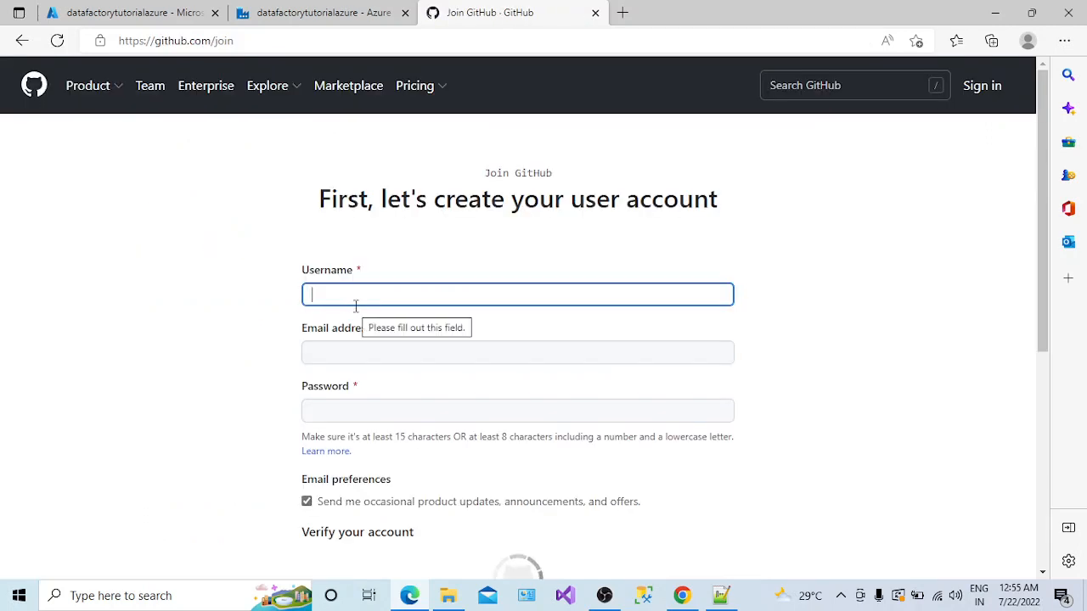
Fill in the username, Outlook email address and password, and opt out of product update emails.
type("mamta1104")
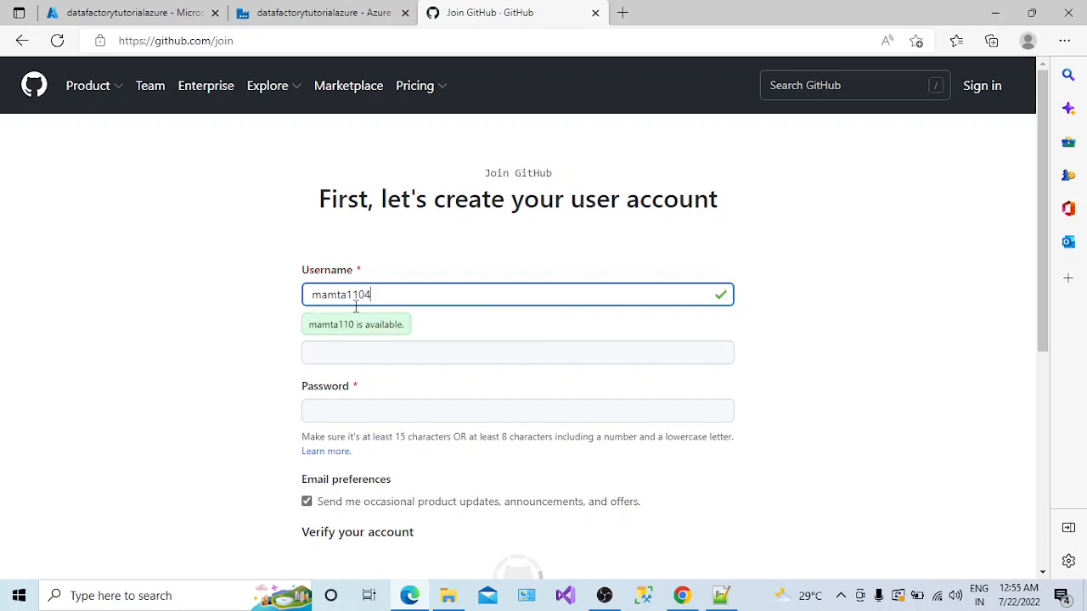
key("Tab")
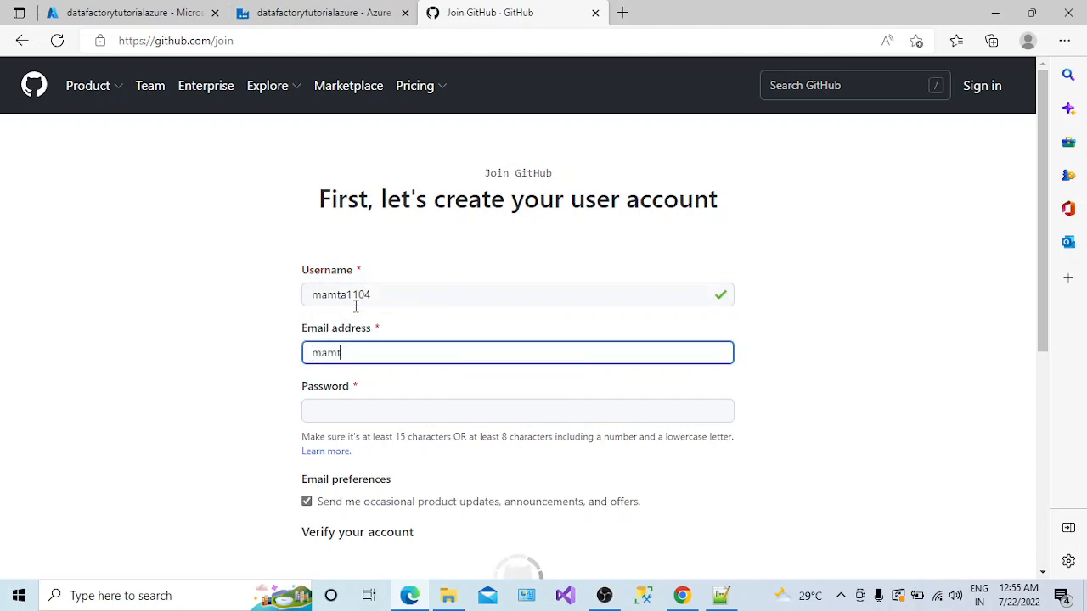
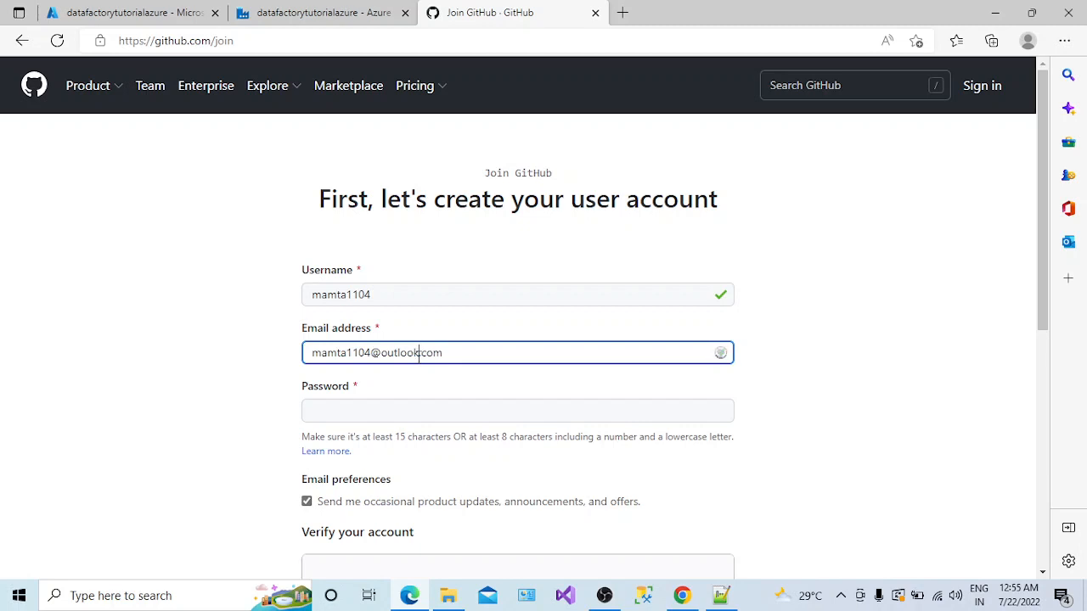
left_click(363, 409)
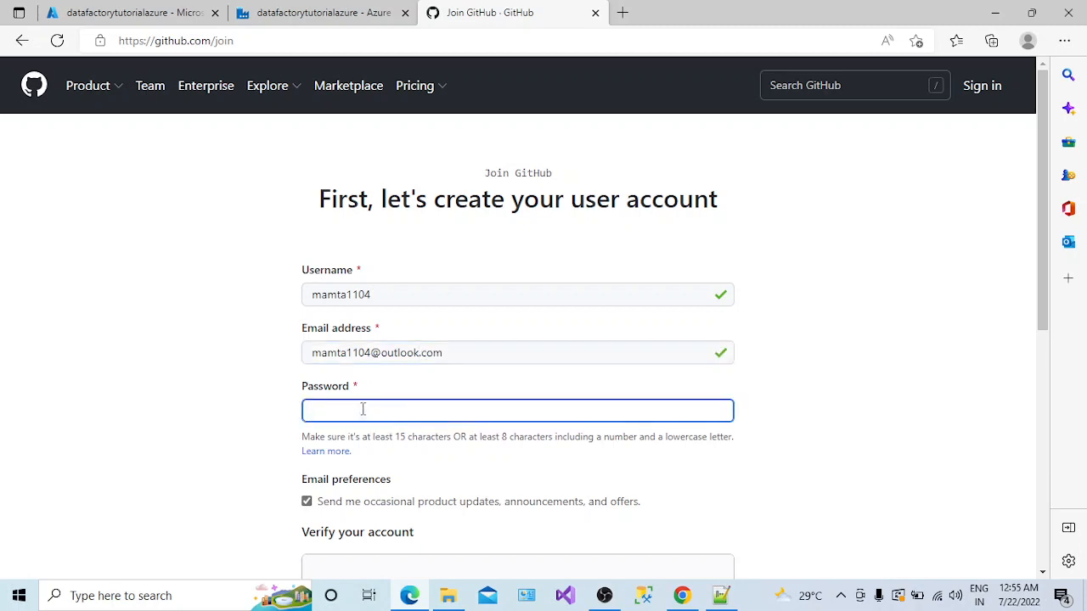
type("••••••••••")
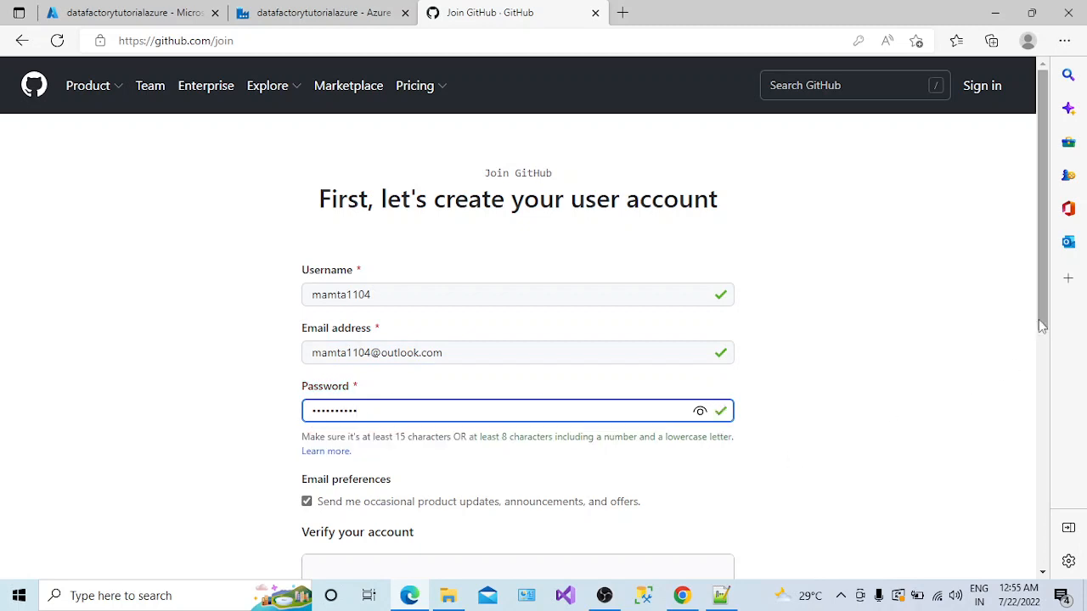
scroll(1041, 325, "down", 2)
left_click(306, 331)
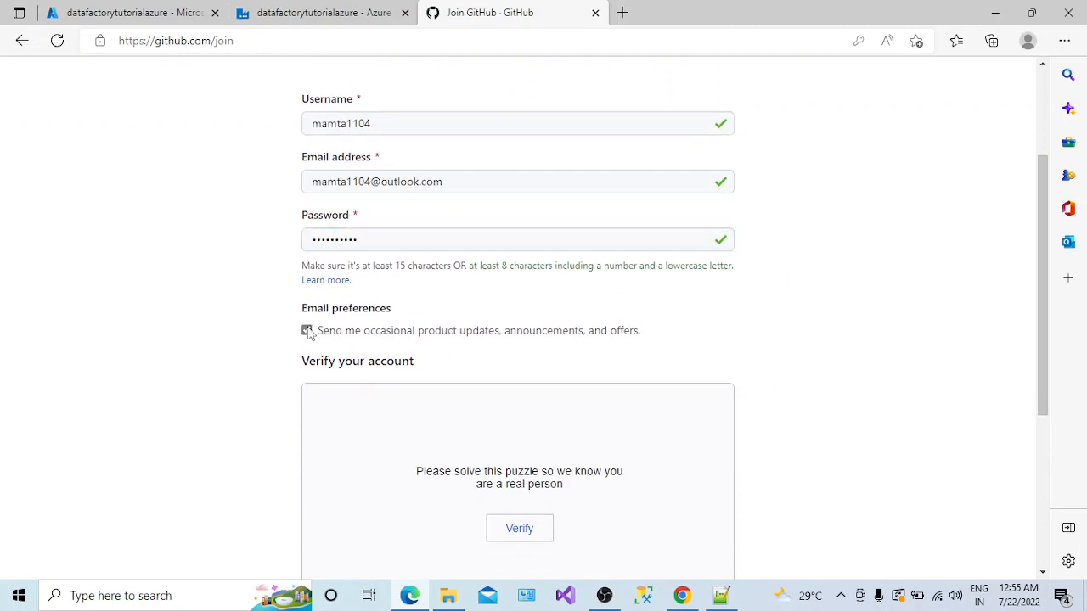
Pass the spiral-galaxy verification puzzle and create the GitHub account.
scroll(1044, 396, "down", 2)
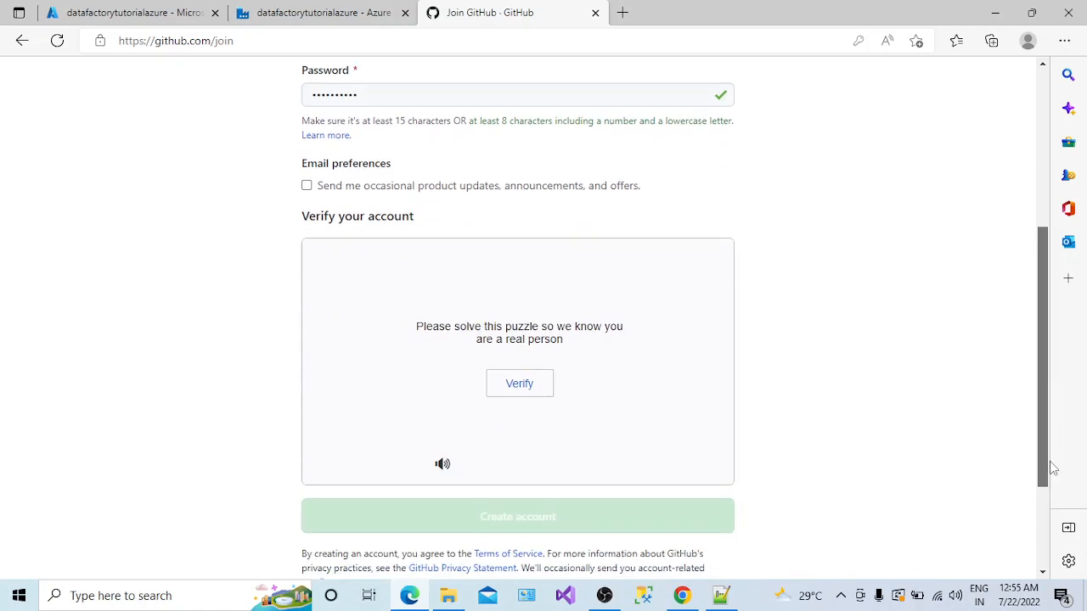
left_click(534, 387)
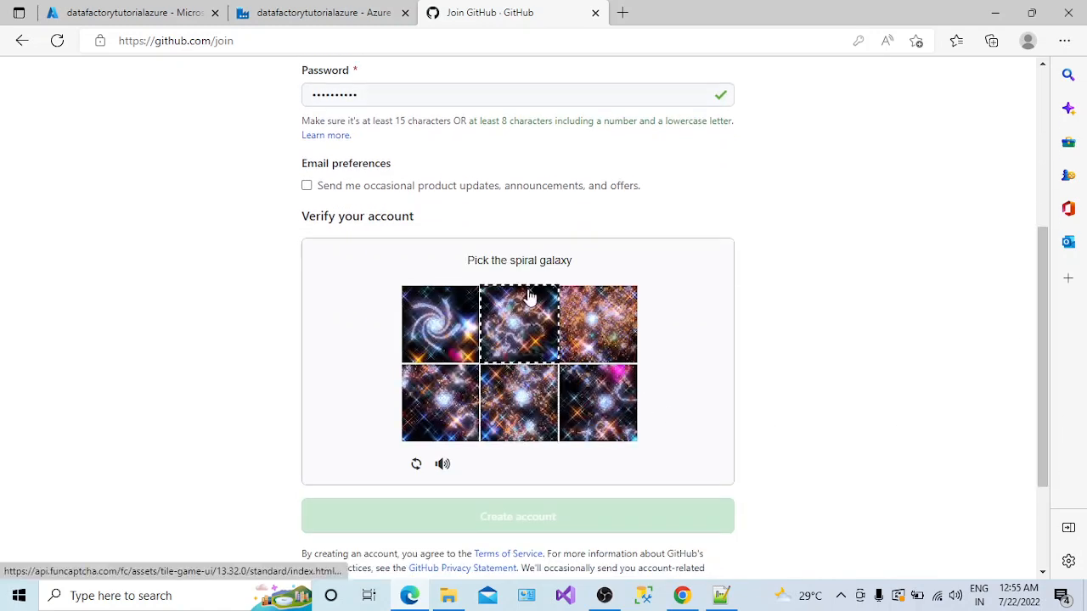
left_click(416, 323)
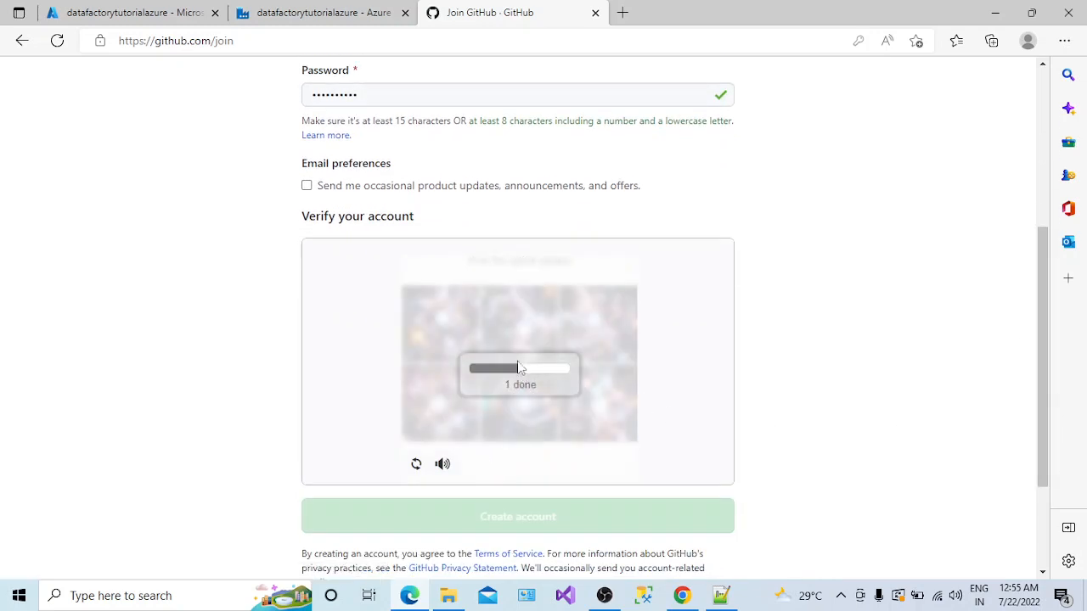
left_click(510, 396)
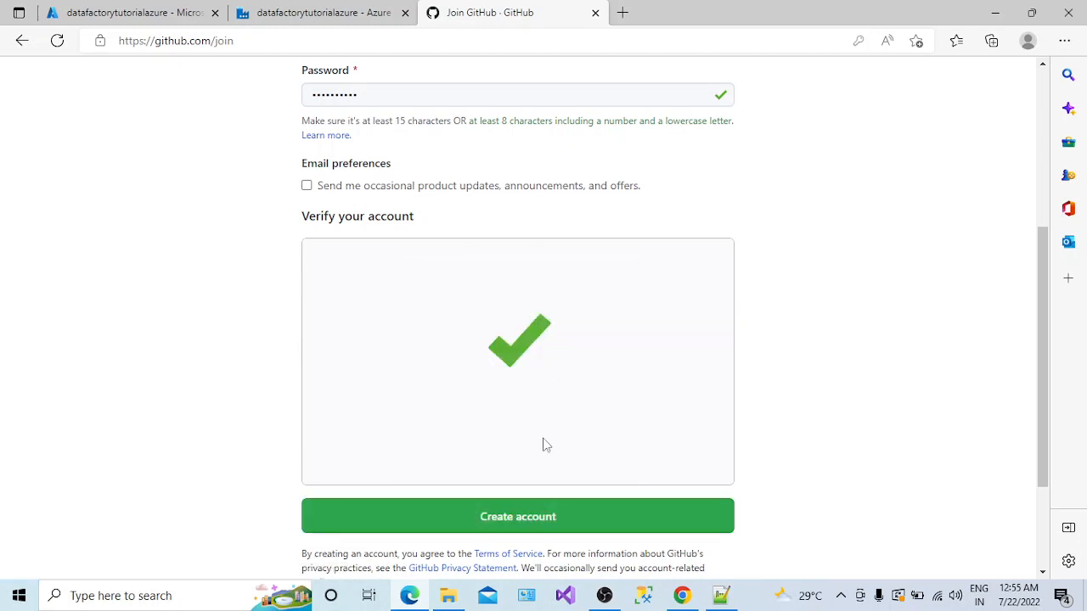
left_click(553, 518)
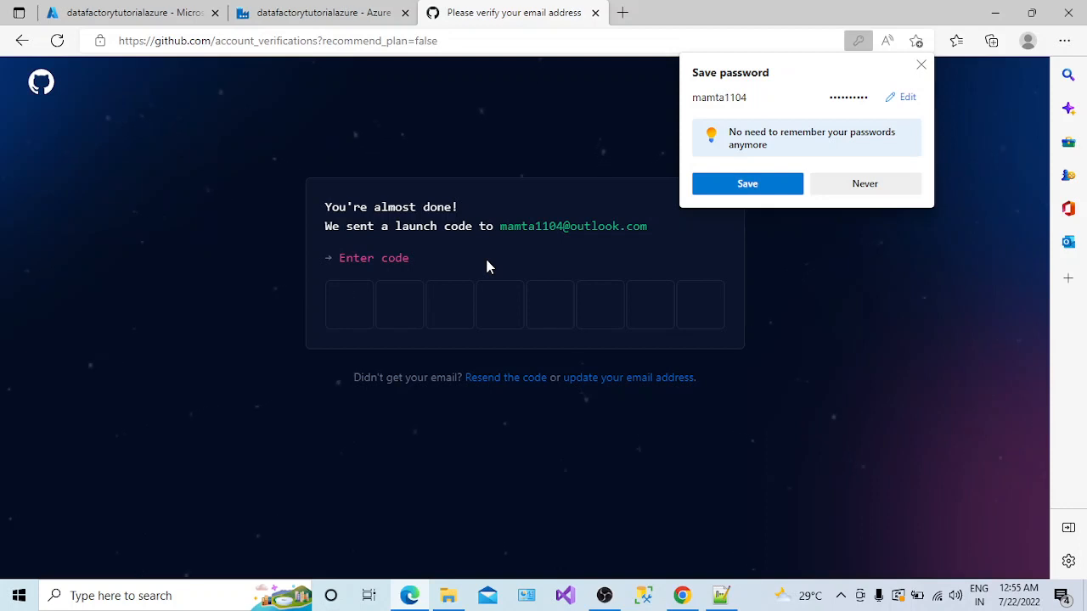
Open the Outlook.com website in a new tab through a Bing search.
left_click(624, 13)
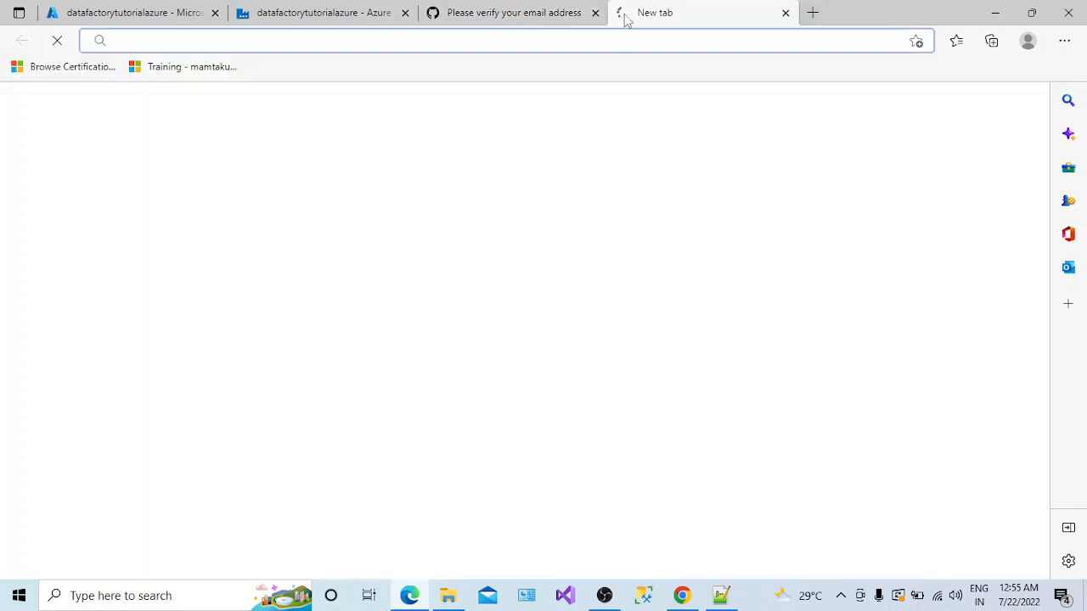
type("out")
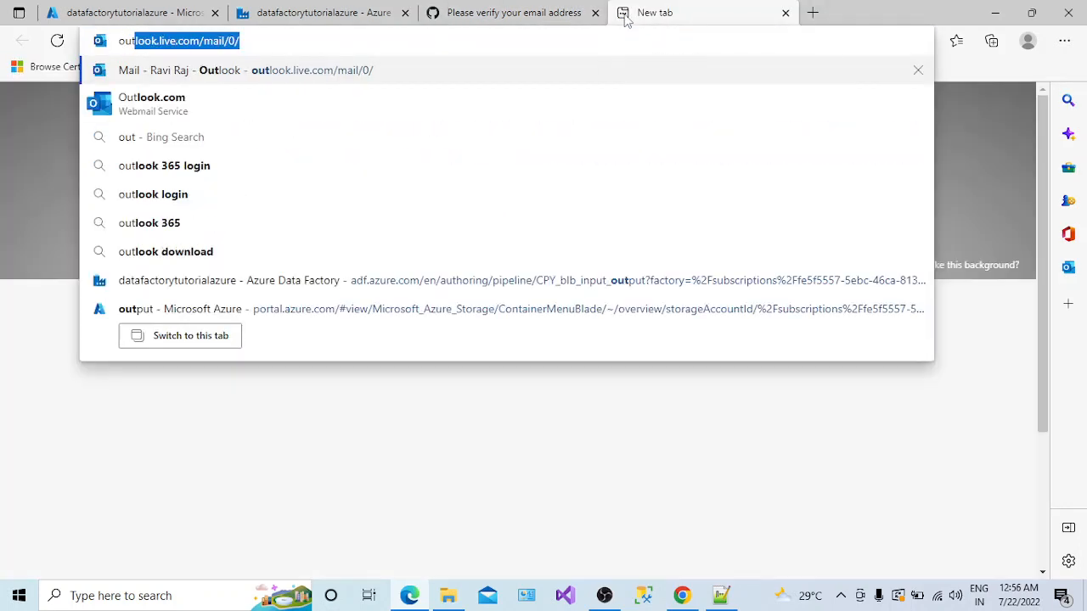
left_click(204, 98)
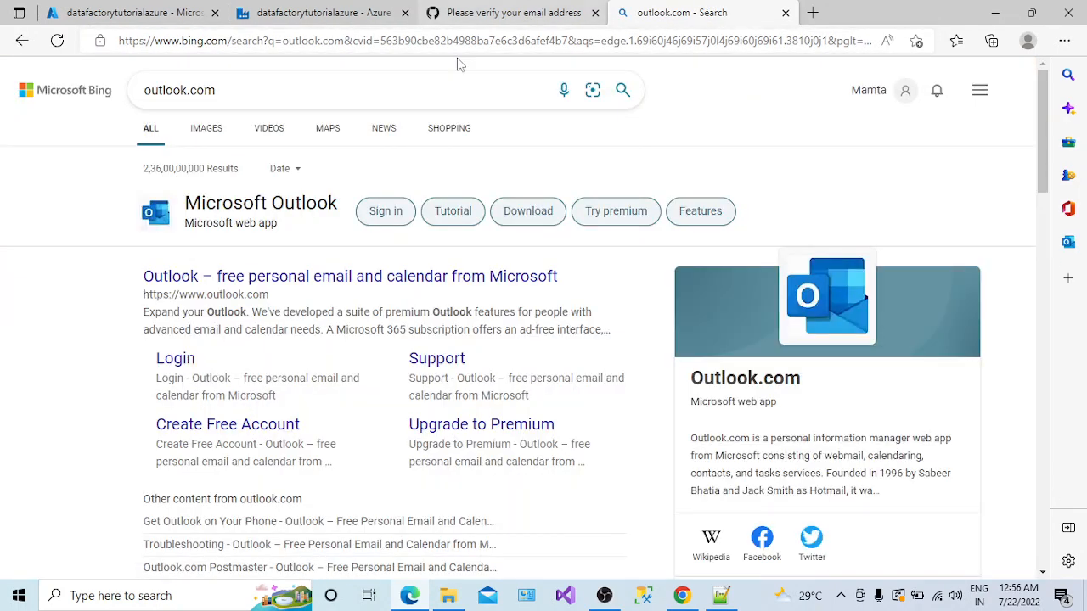
left_click(289, 278)
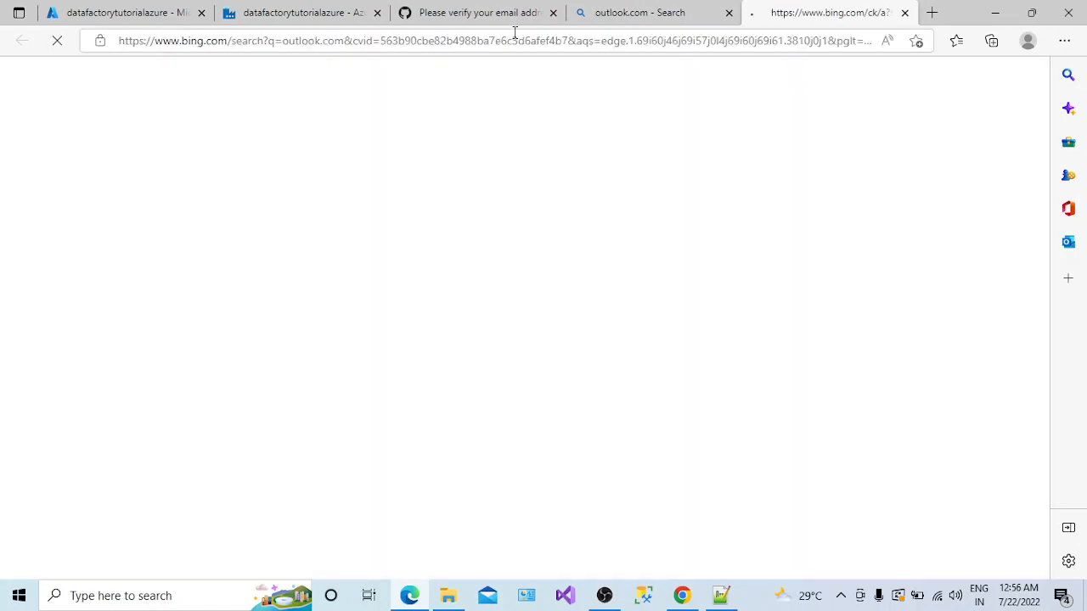
Sign in to the Outlook account with its password and choose a phone number as security info.
left_click(477, 15)
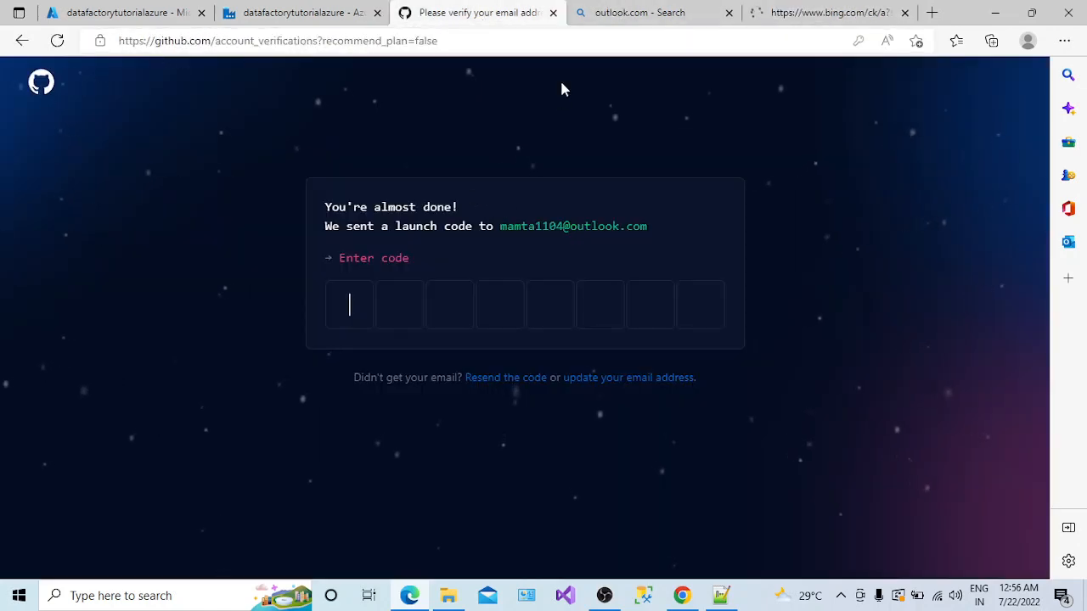
left_click(810, 13)
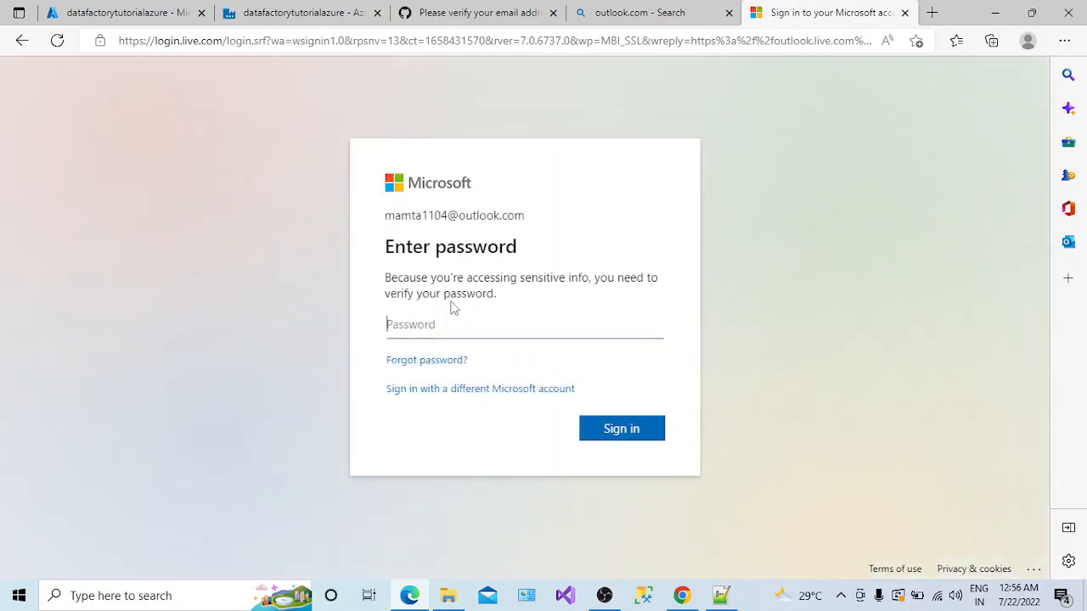
type("***")
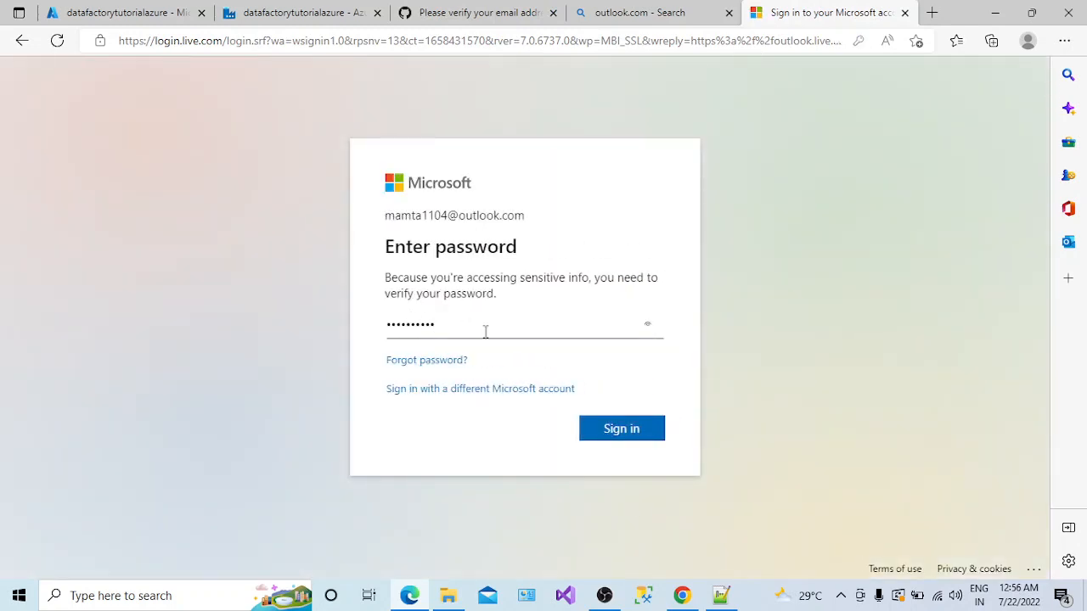
left_click(623, 437)
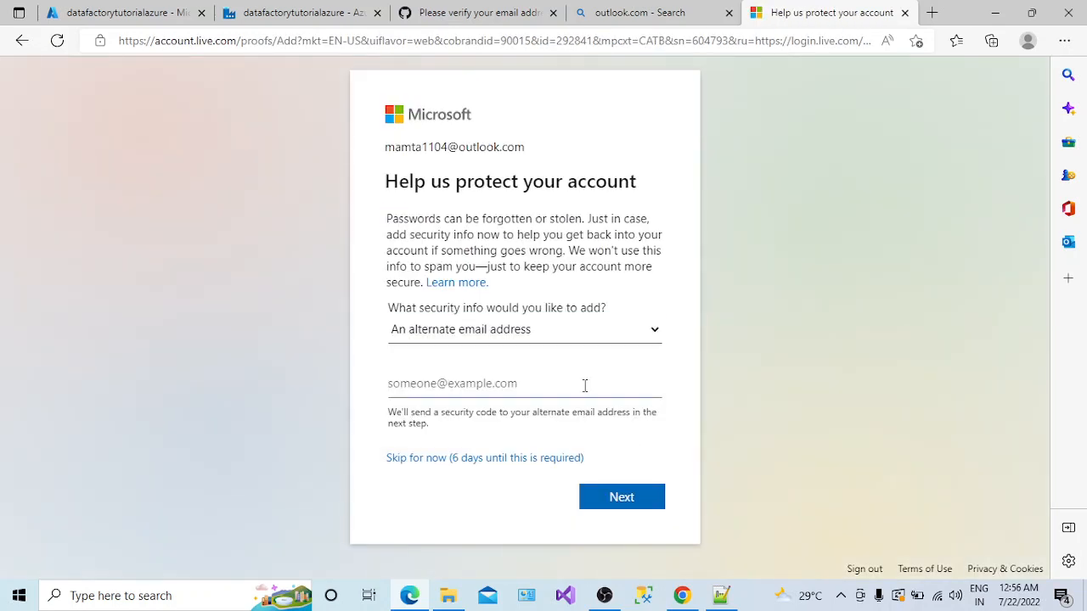
left_click(591, 335)
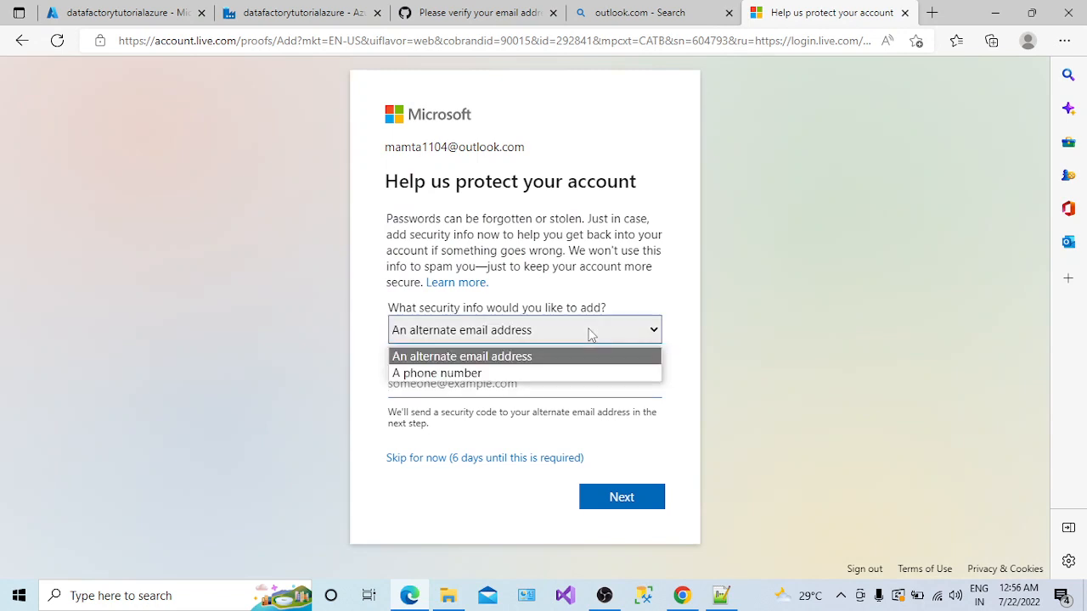
left_click(509, 376)
left_click(428, 411)
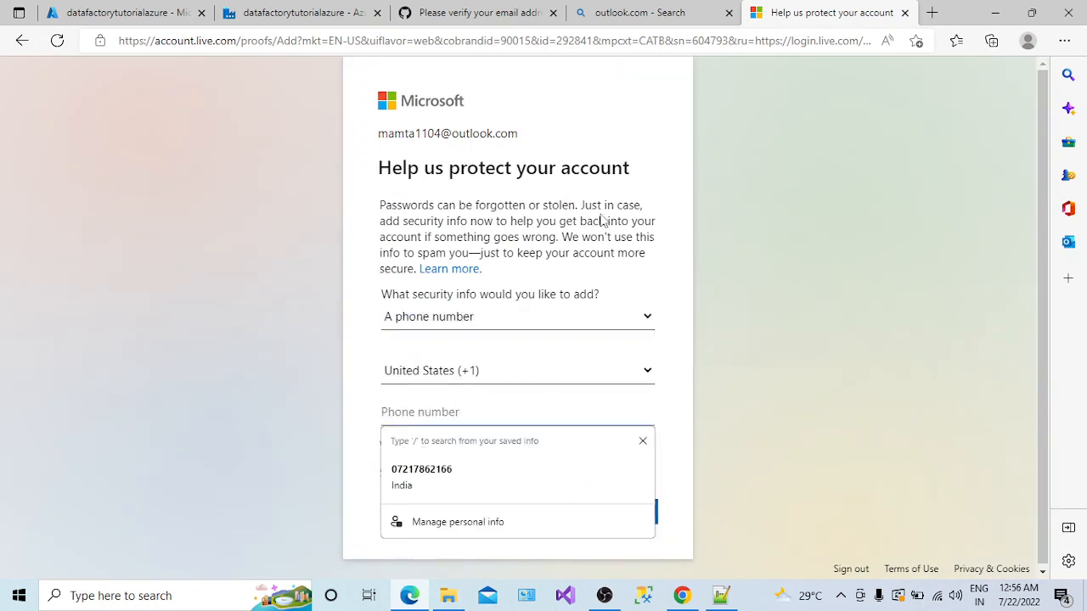
left_click(841, 595)
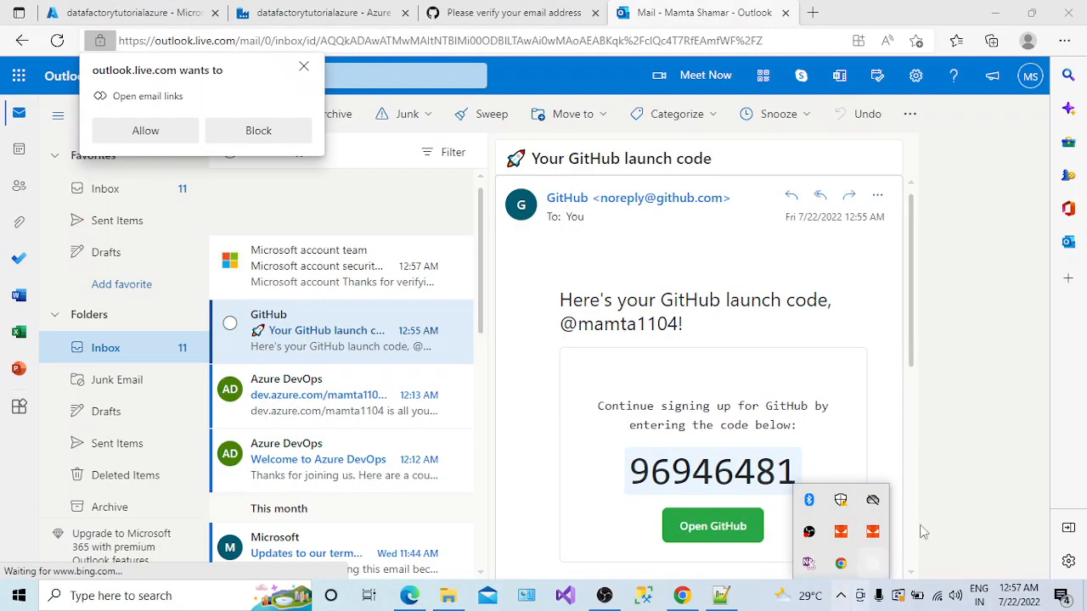
Open GitHub's launch code email in Outlook and select the verification code.
left_click(962, 463)
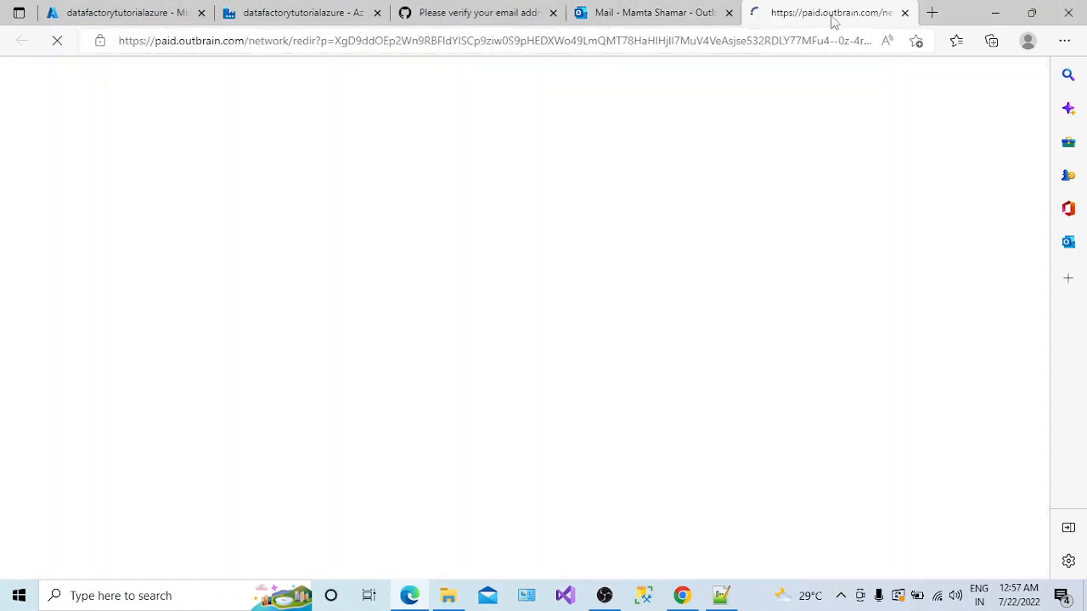
left_click(905, 13)
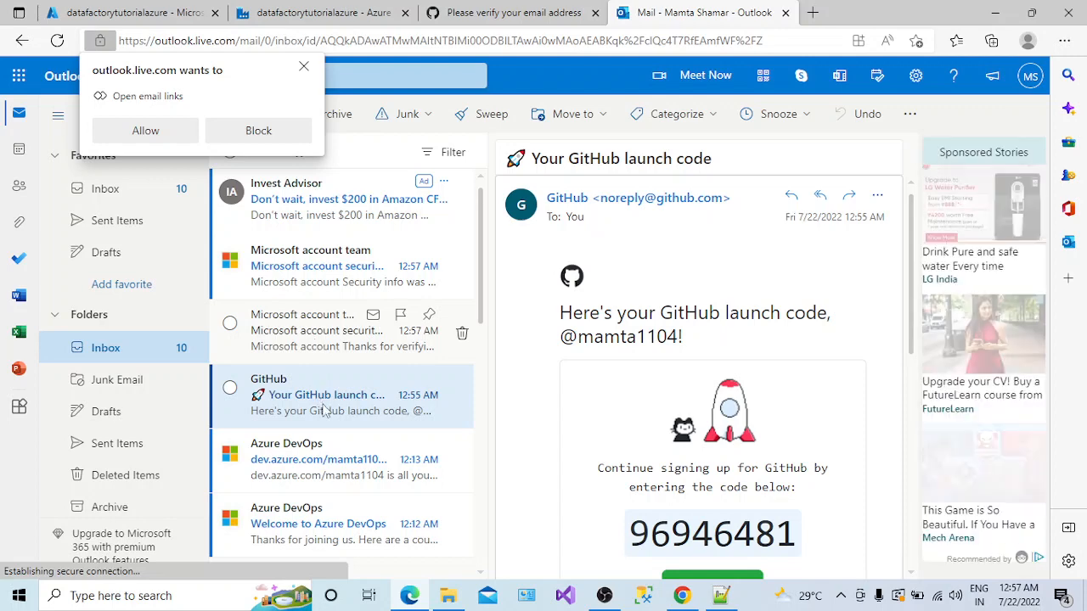
left_click(318, 339)
left_click(330, 414)
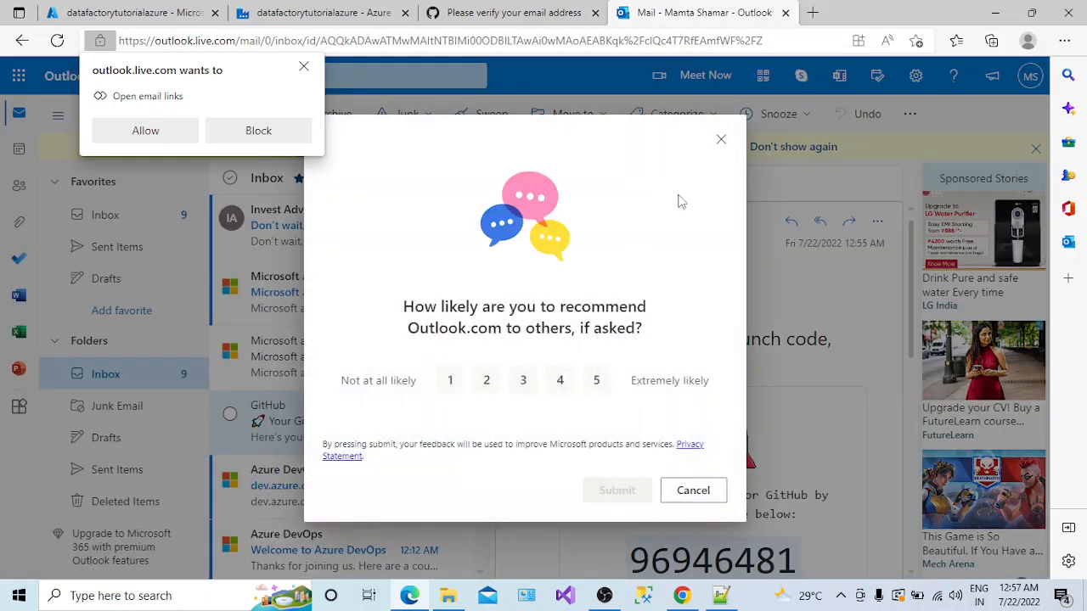
left_click(721, 140)
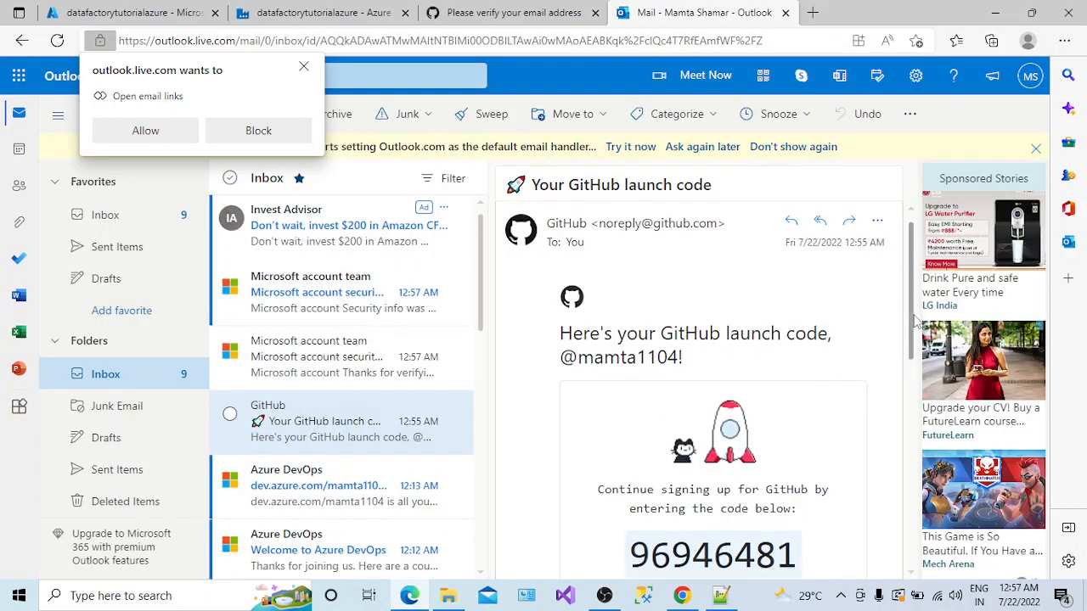
scroll(915, 321, "down", 1)
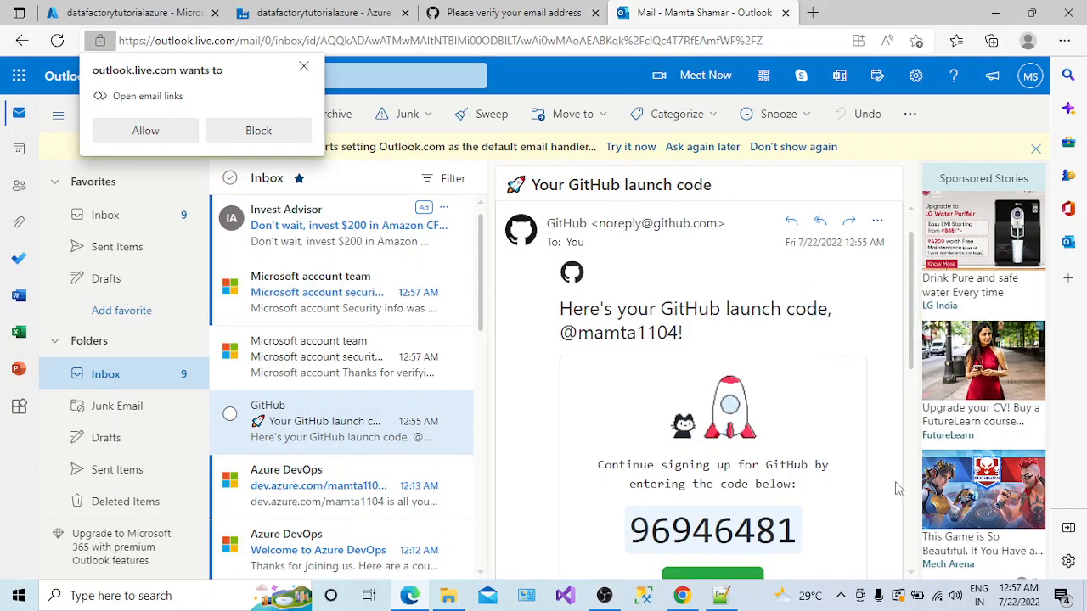
scroll(914, 365, "down", 4)
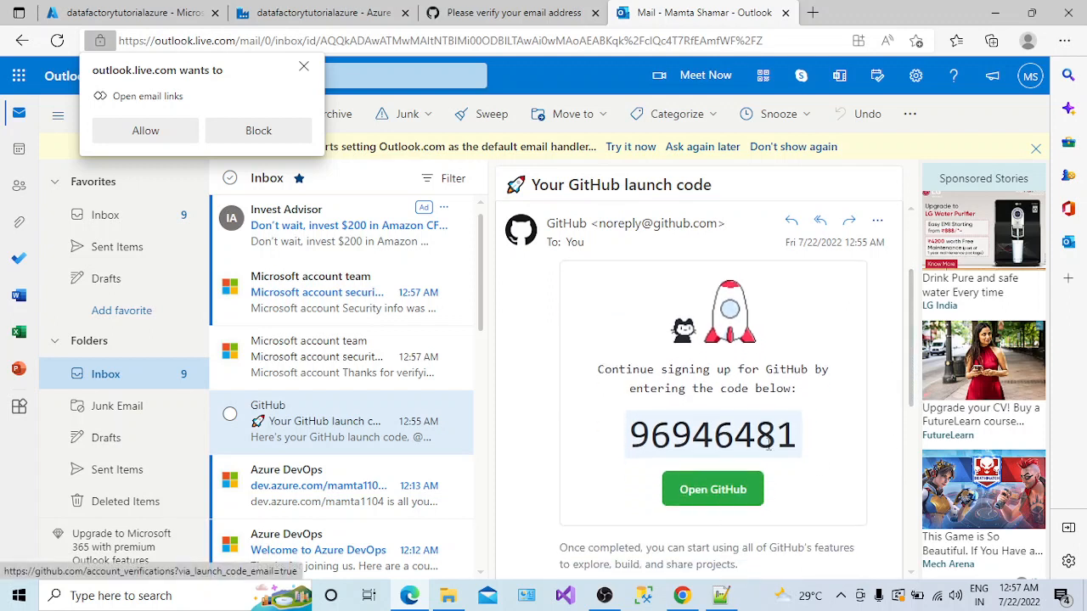
left_click_drag(798, 435, 636, 431)
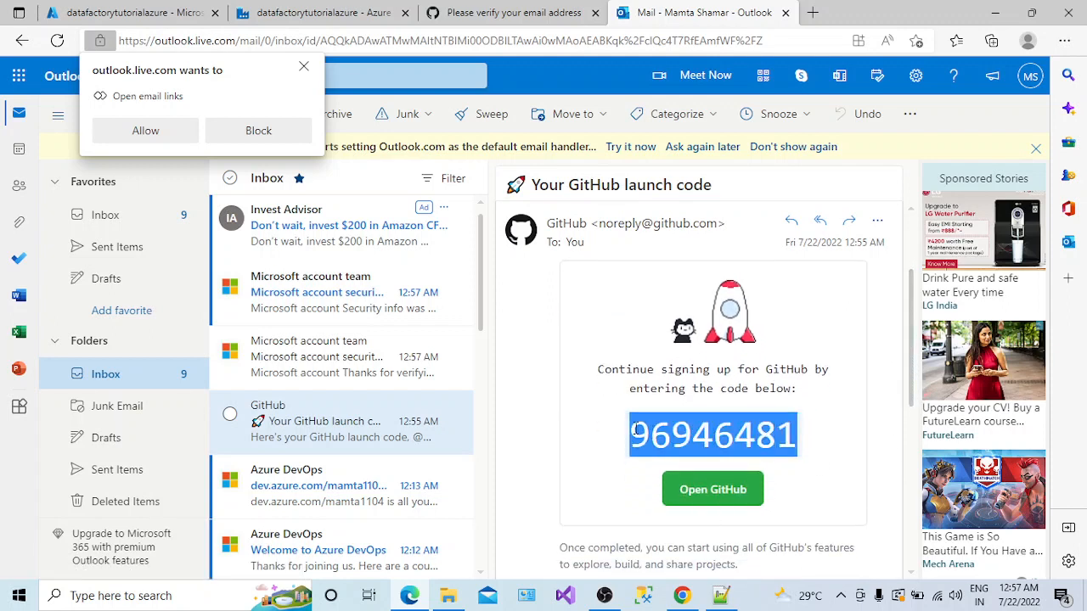
Enter the launch code digits on GitHub's email verification page.
left_click(514, 17)
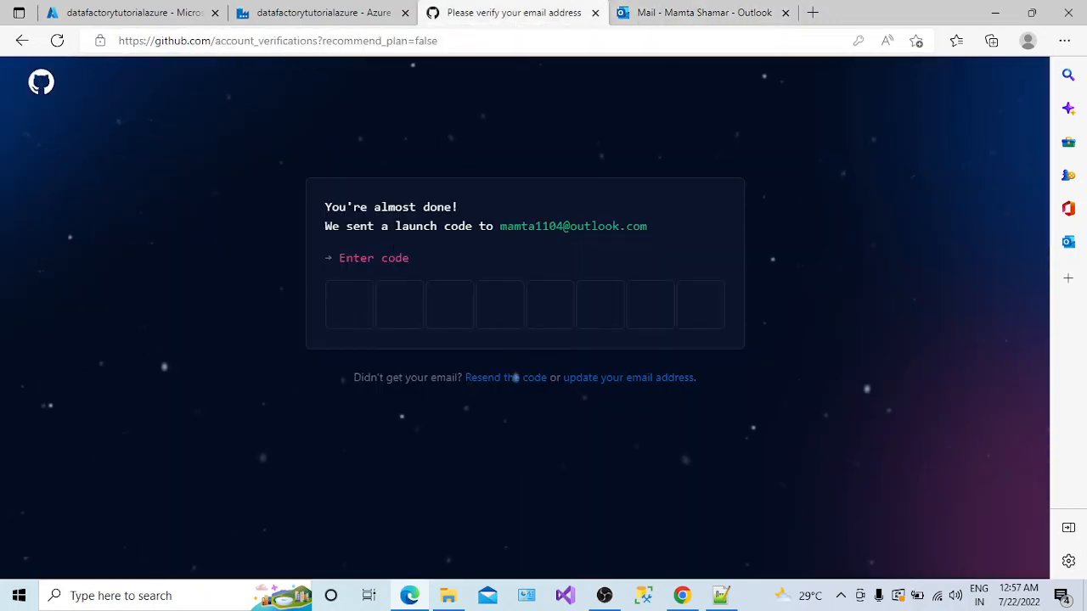
key("alt+Tab")
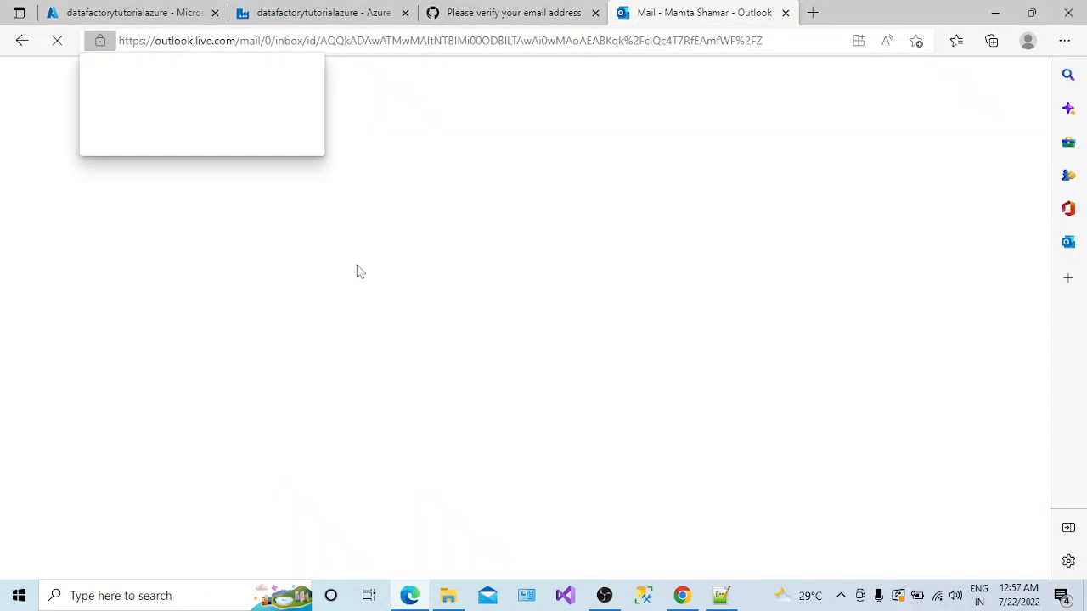
key("alt+Tab")
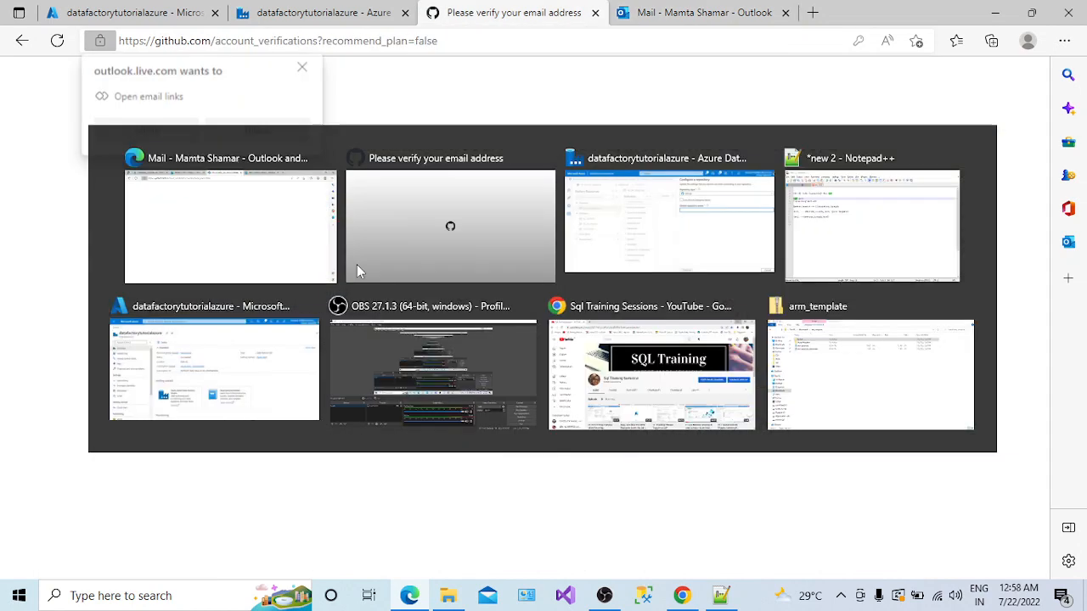
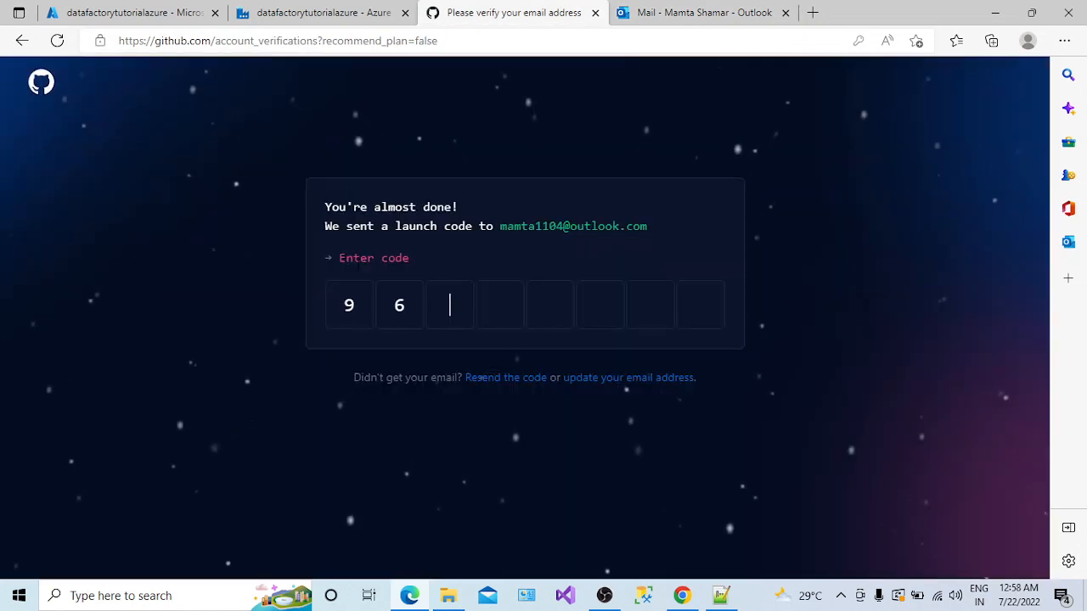
left_click(684, 10)
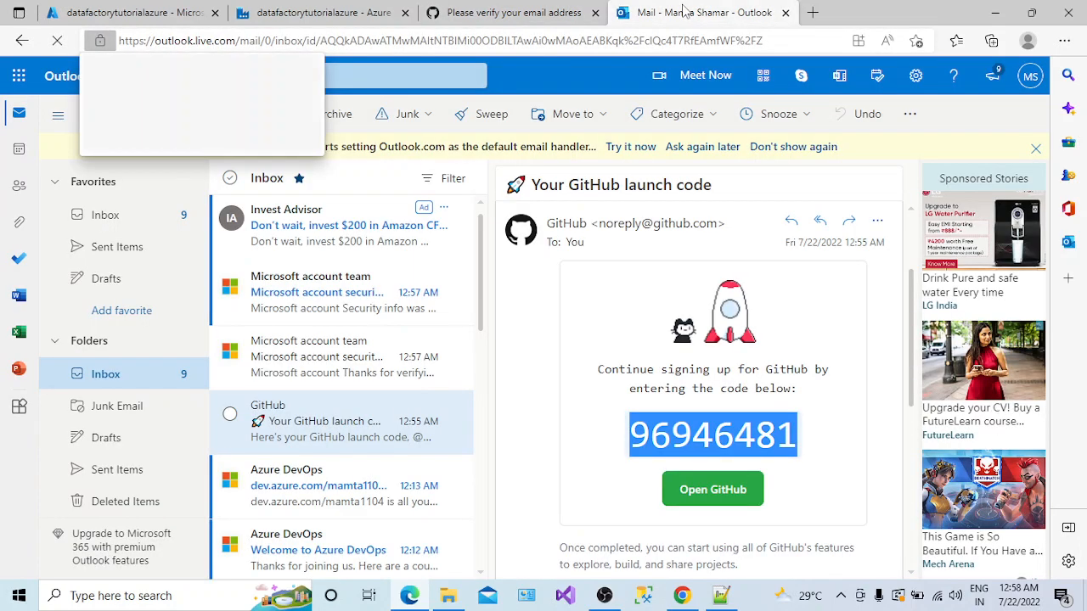
left_click(504, 12)
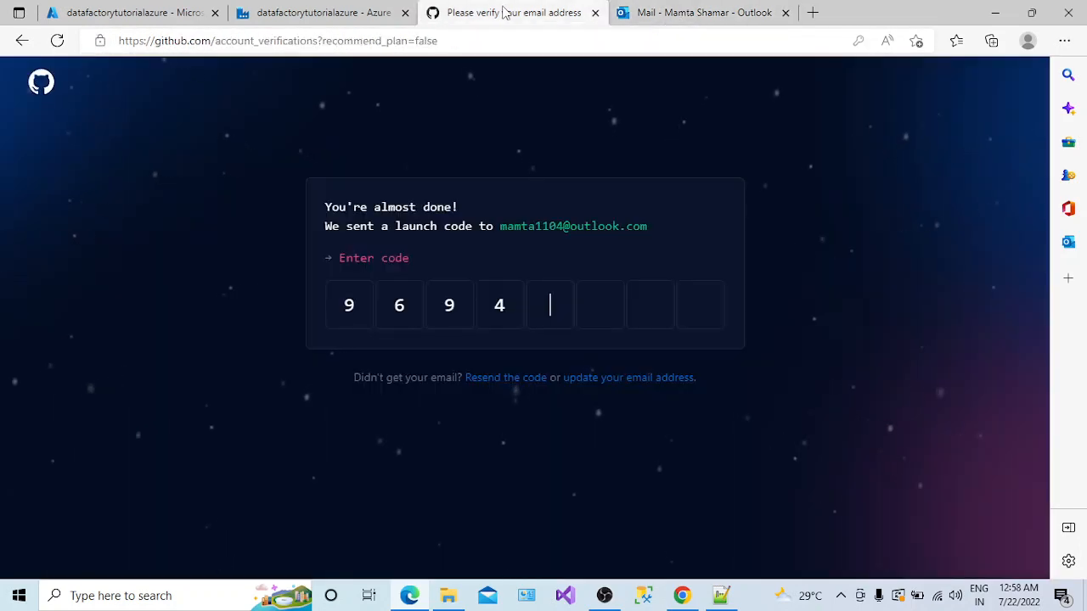
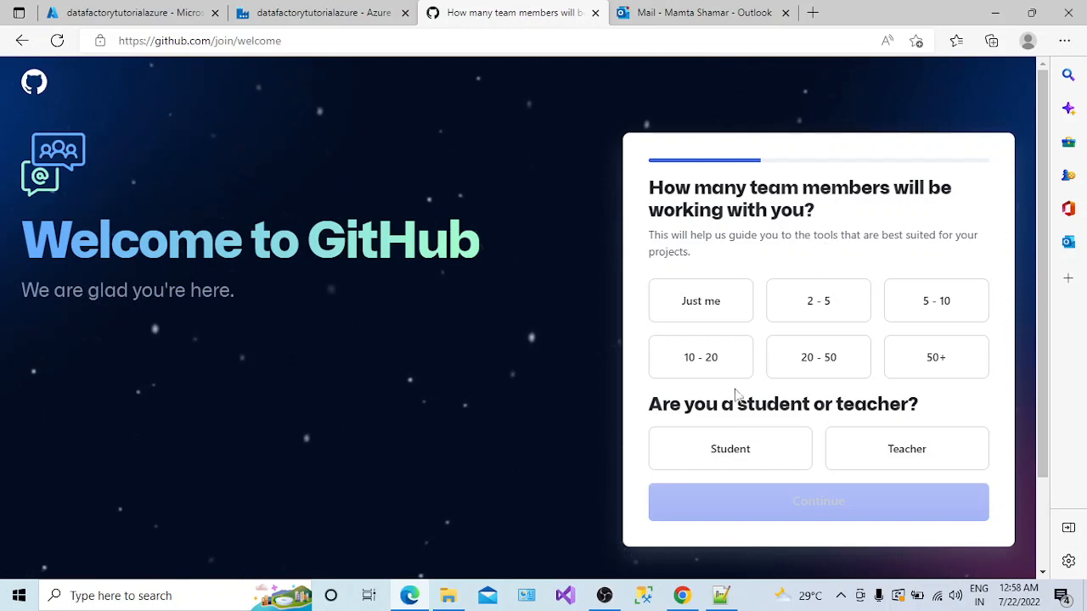
Answer 'Just me' and 'Student', skip the feature question, and continue with the free plan.
left_click(744, 450)
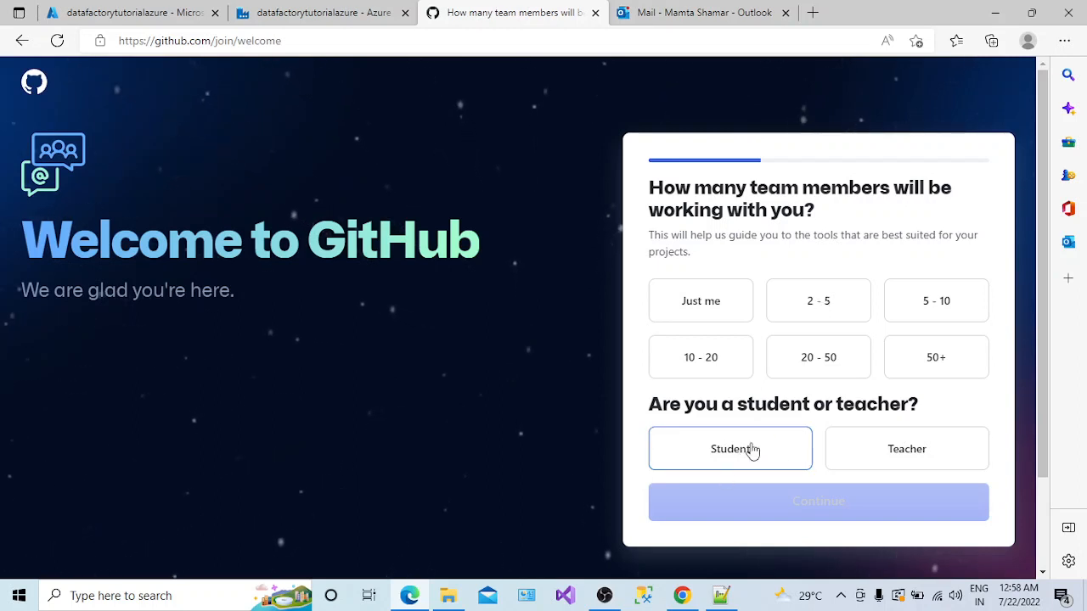
left_click(714, 310)
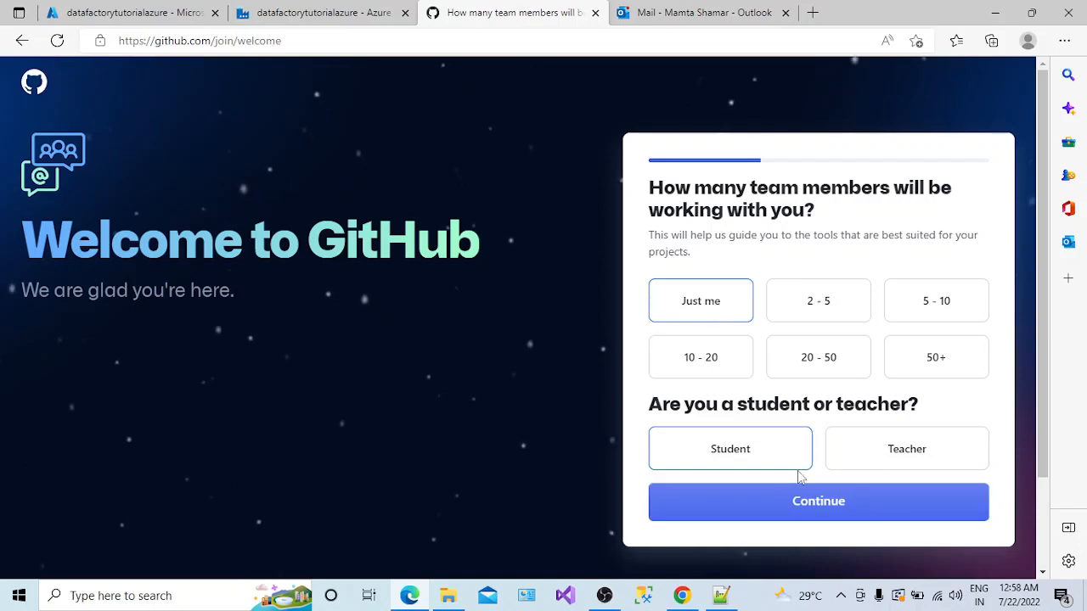
left_click(799, 509)
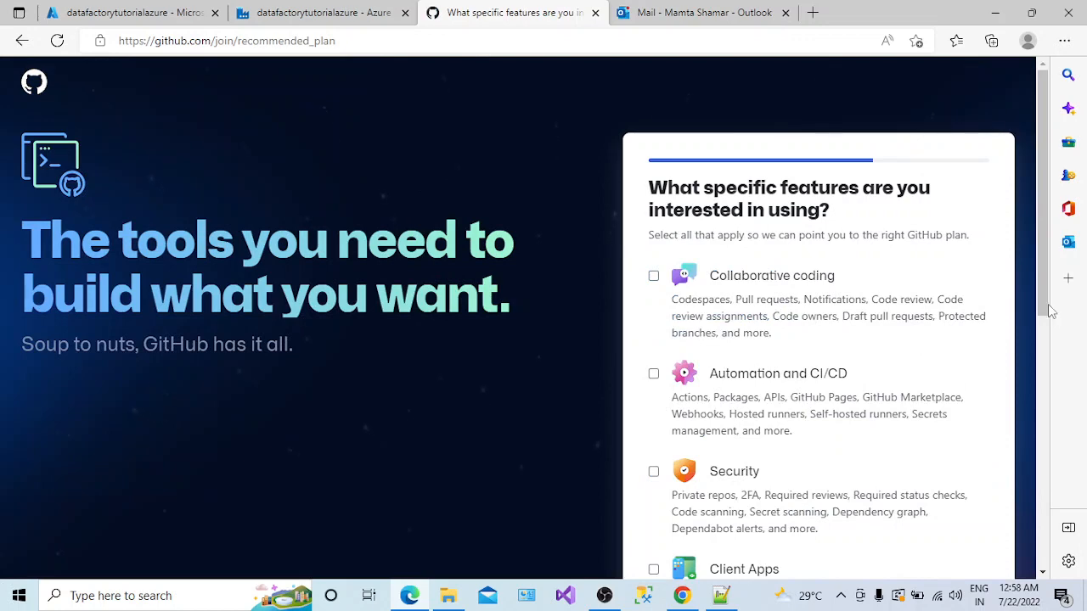
left_click_drag(1051, 312, 1053, 561)
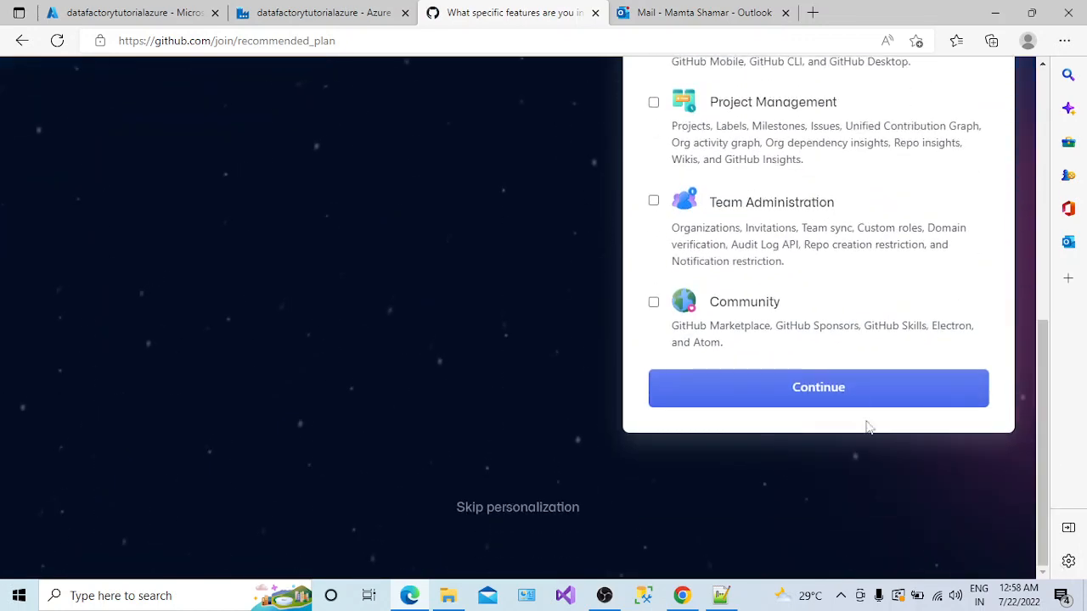
left_click(848, 389)
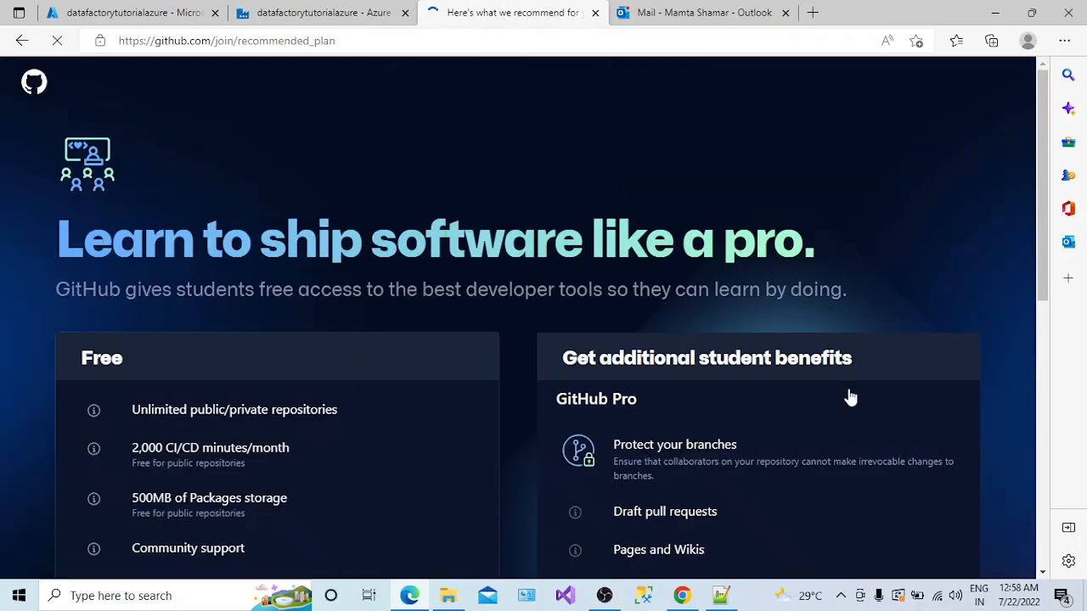
left_click_drag(1044, 297, 1017, 311)
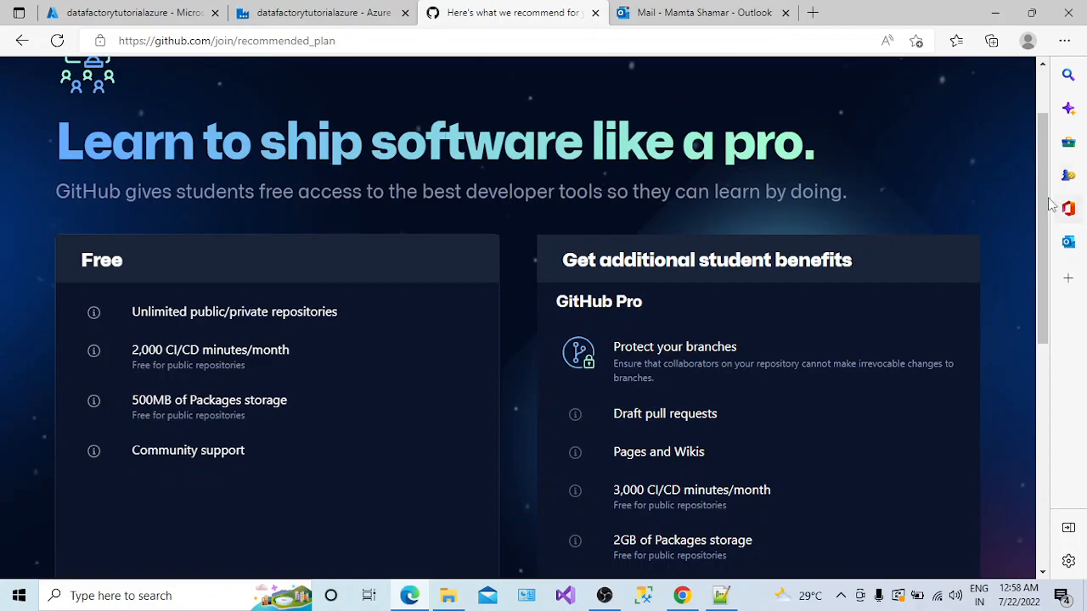
left_click(1046, 497)
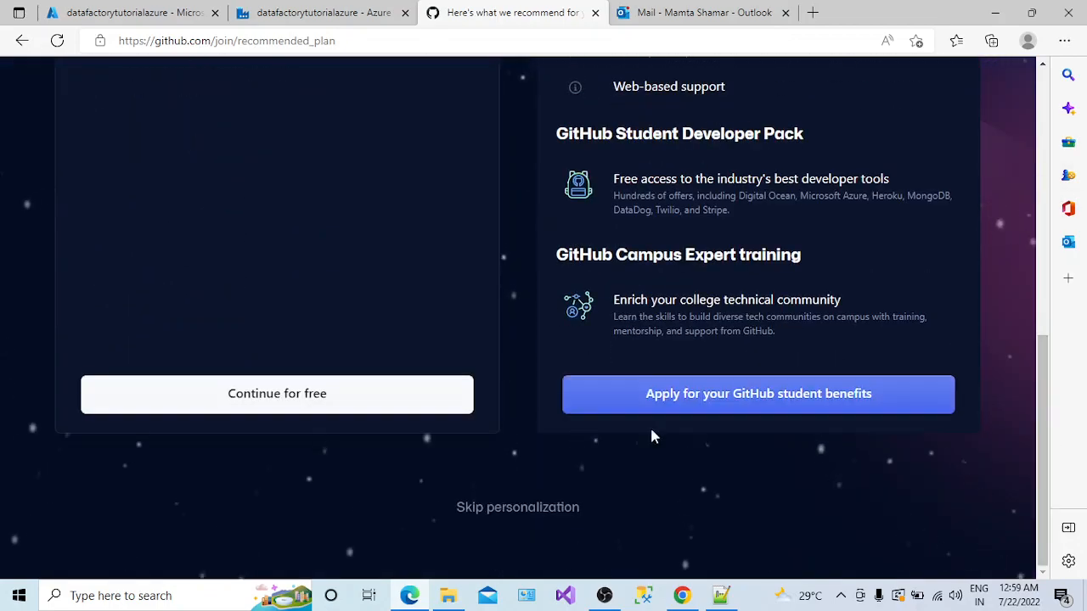
left_click(337, 396)
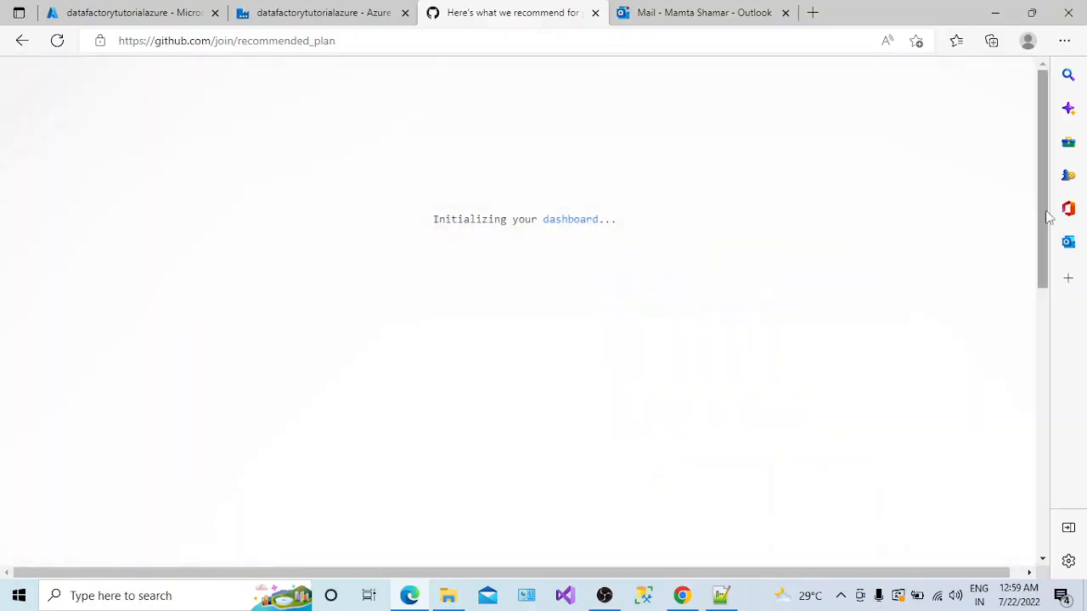
Scroll to the top of the new dashboard and open the profile avatar dropdown.
left_click_drag(1045, 215, 1045, 252)
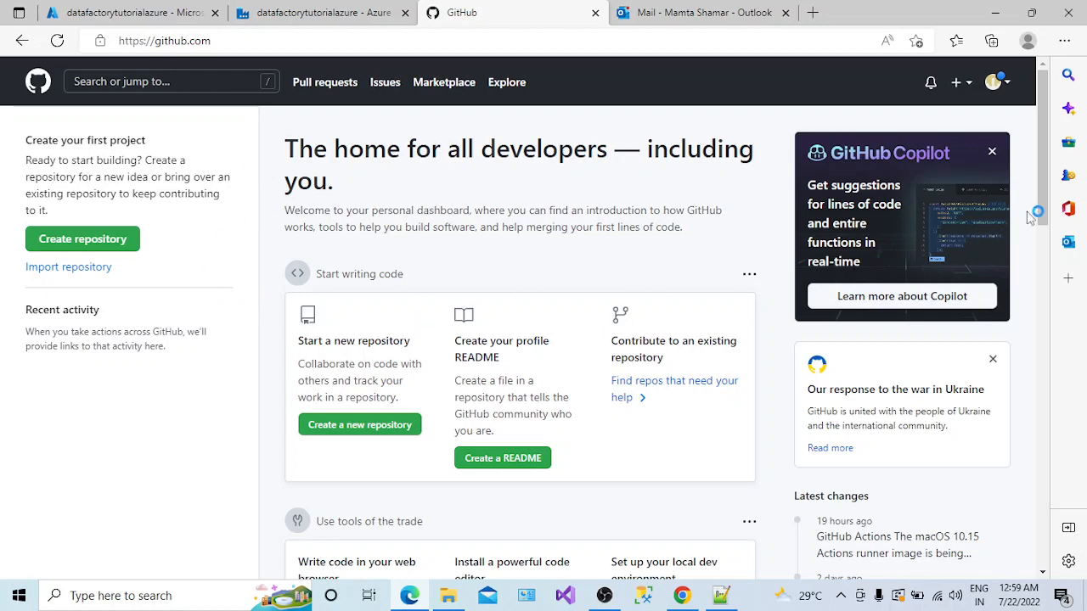
left_click_drag(1042, 209, 1051, 357)
scroll(701, 249, "up", 5)
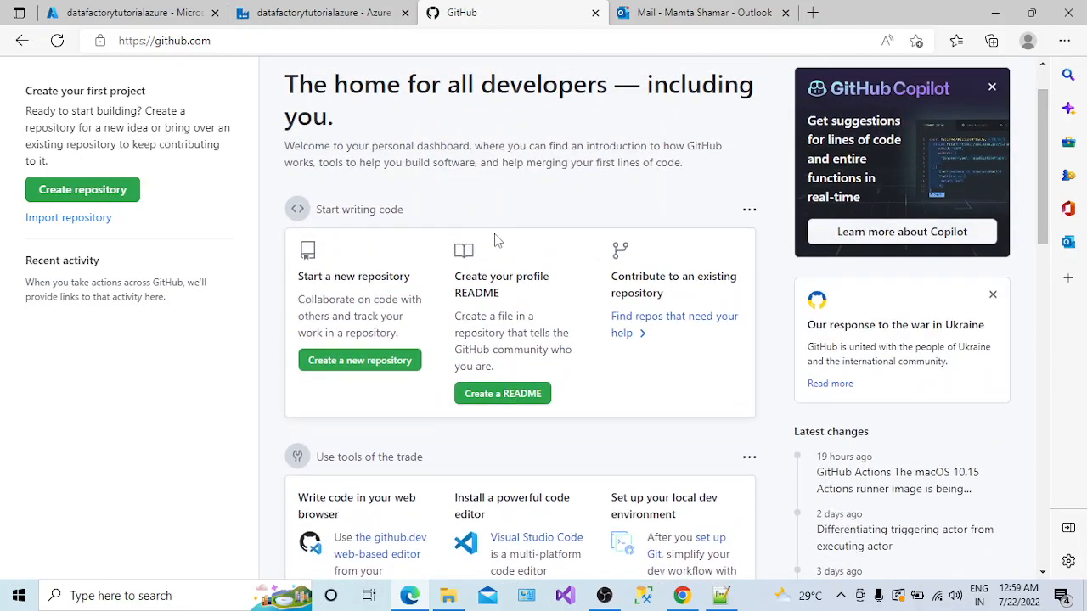
scroll(1034, 202, "up", 1)
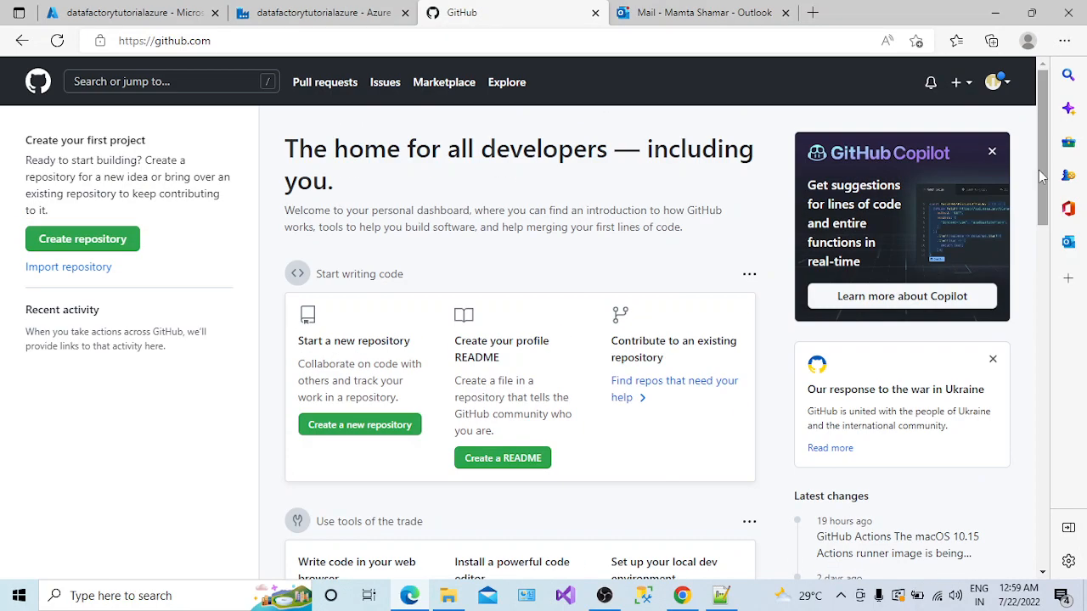
left_click(995, 82)
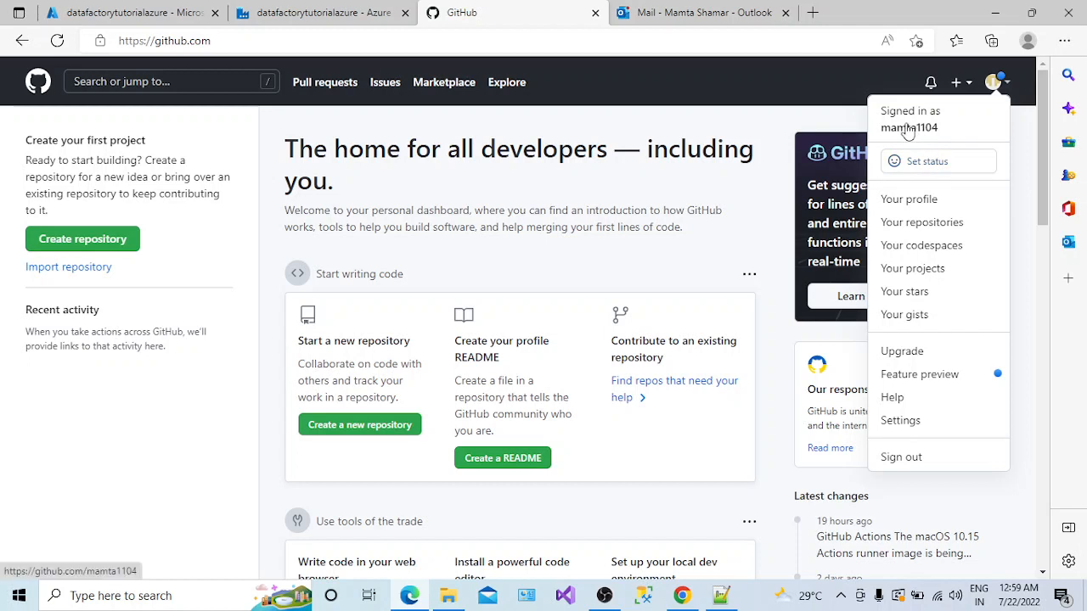
Check Your repositories, which is empty, then return to Data Factory's Configure a repository pane.
left_click(911, 231)
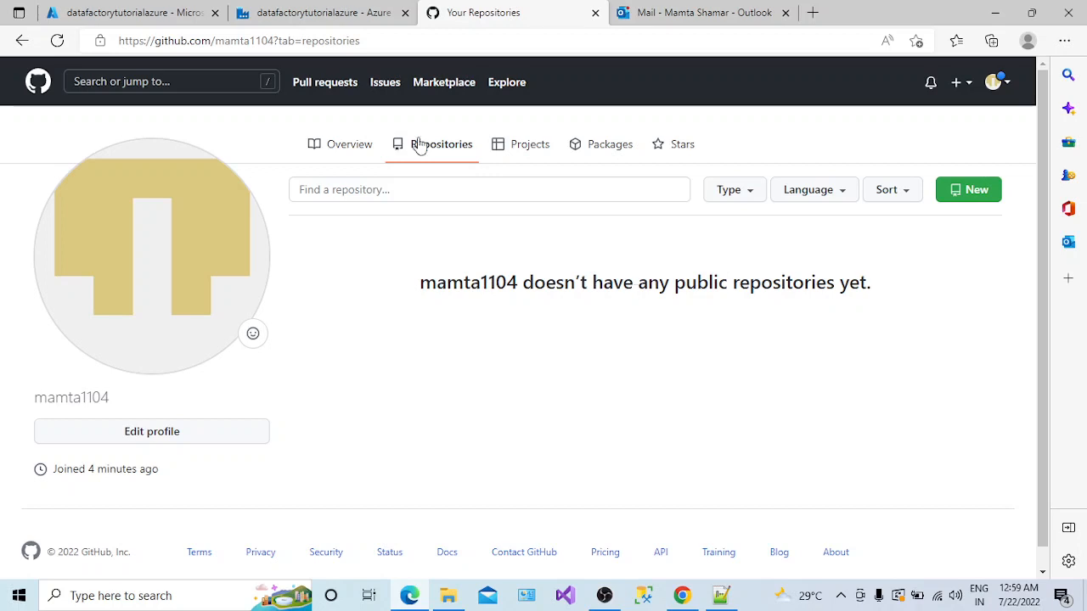
left_click(327, 22)
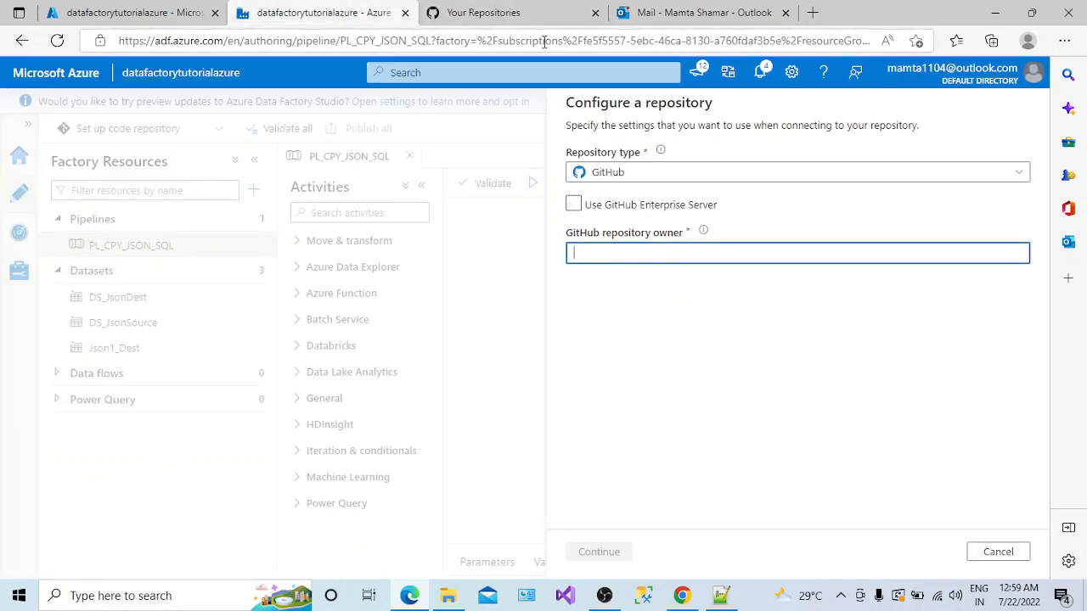
Enter the GitHub username as repository owner and authorize AzureDataFactory on GitHub.
left_click(510, 13)
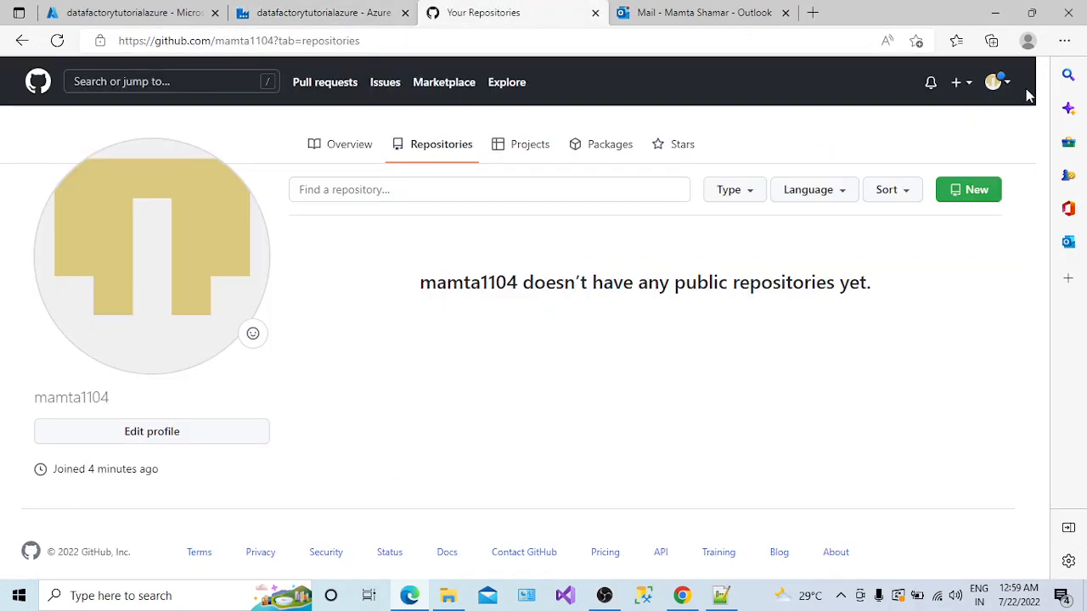
left_click(997, 82)
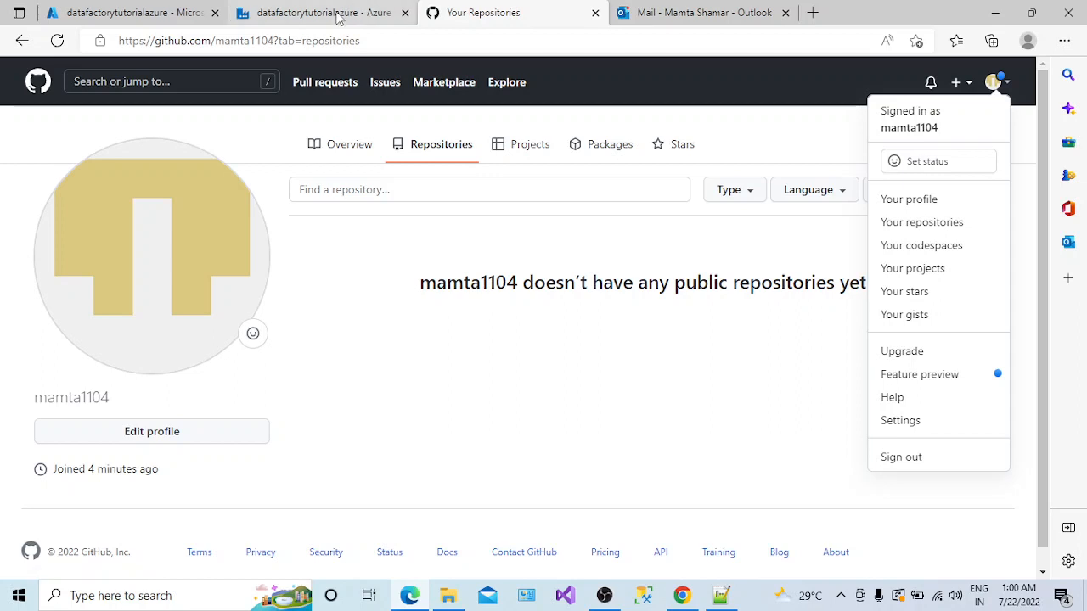
left_click(344, 14)
type("mamta")
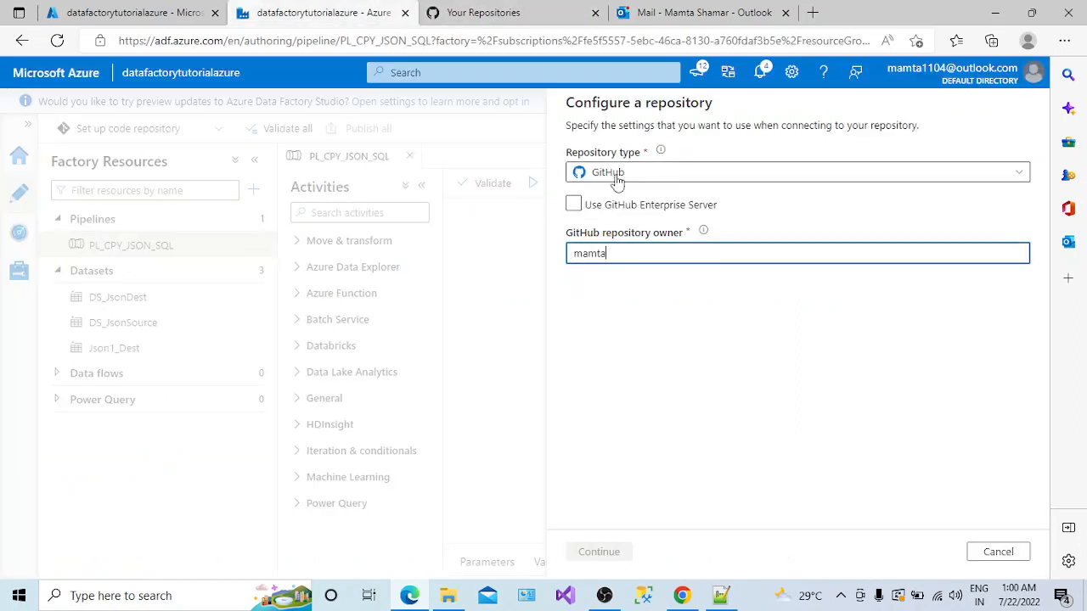
type("1104")
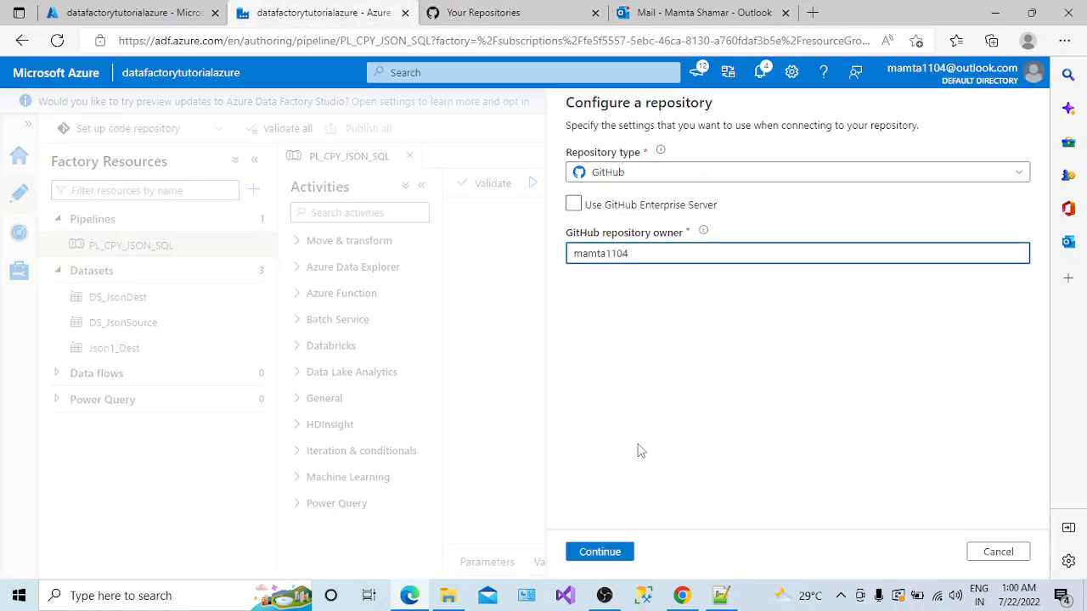
left_click(599, 552)
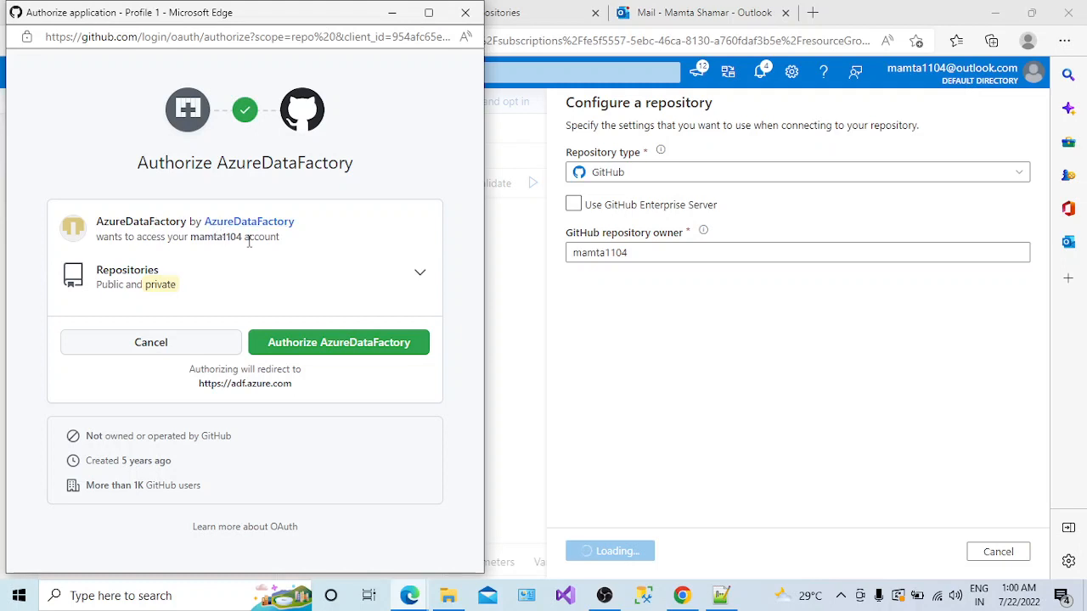
left_click(325, 341)
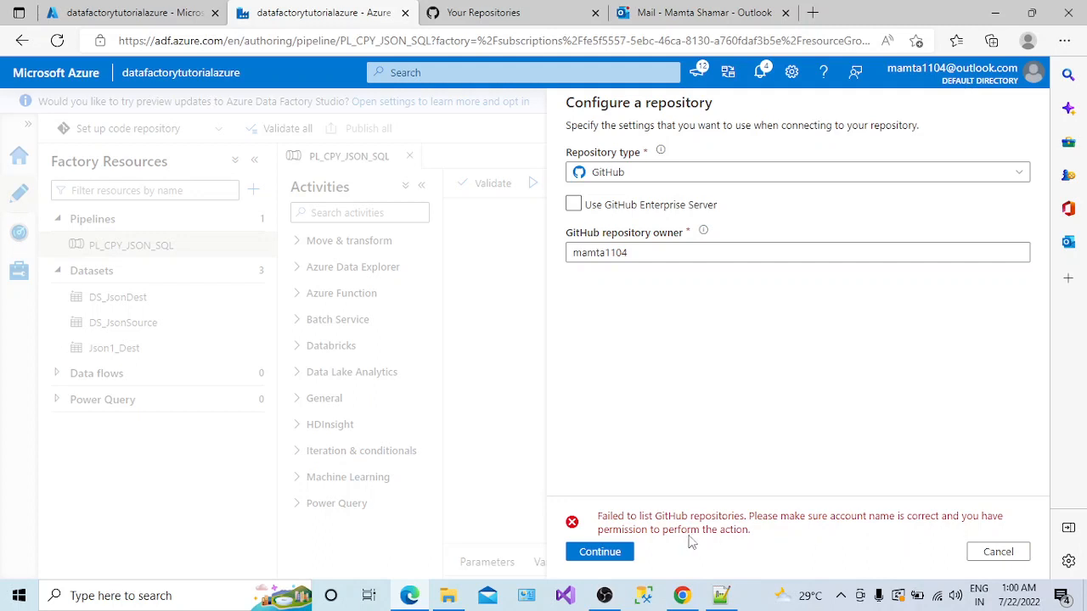
Toggle GitHub Enterprise Server on and off, retype the repository owner, and retry the connection.
left_click_drag(628, 516, 903, 519)
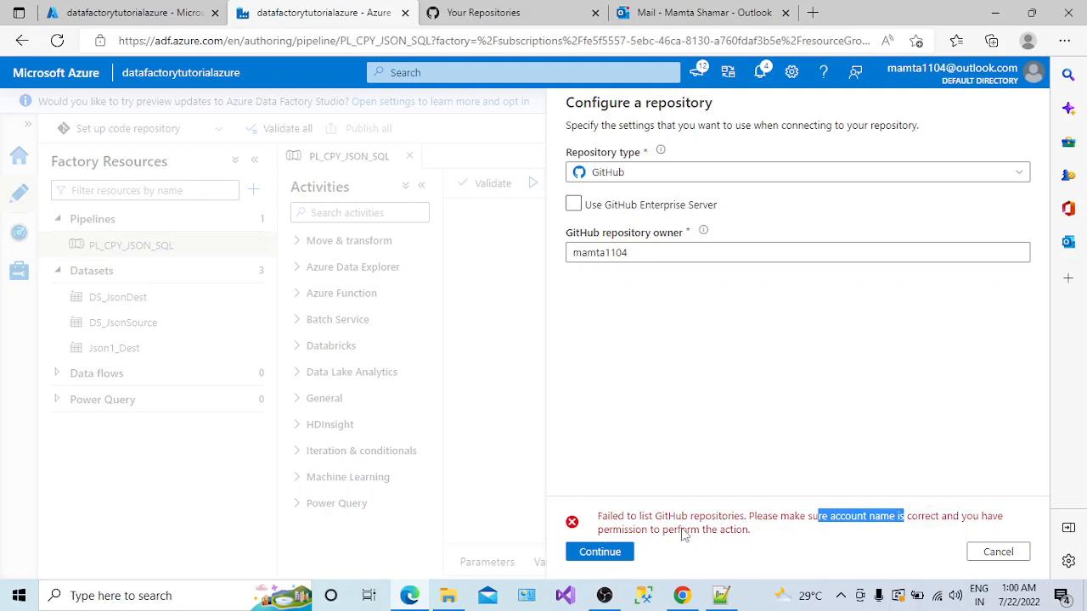
left_click(573, 204)
left_click(599, 248)
left_click(573, 204)
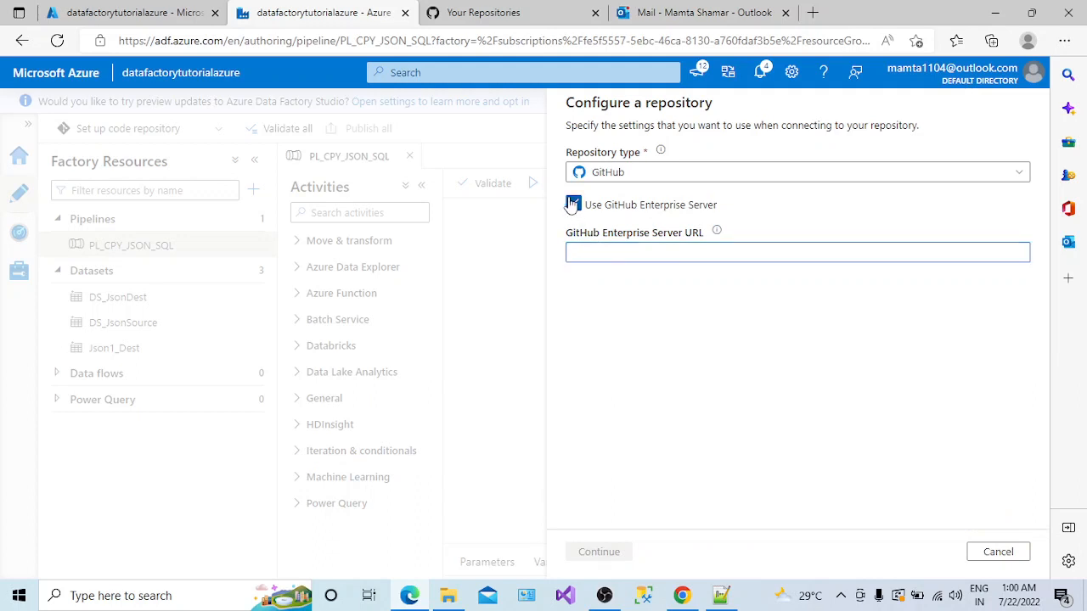
left_click(612, 254)
type("mamta")
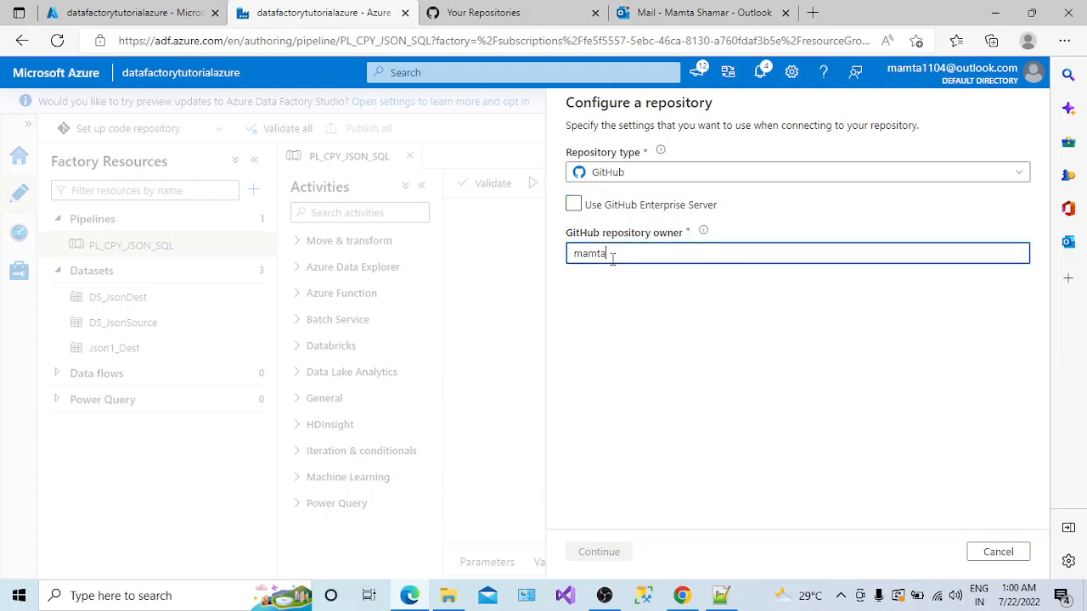
type("1104")
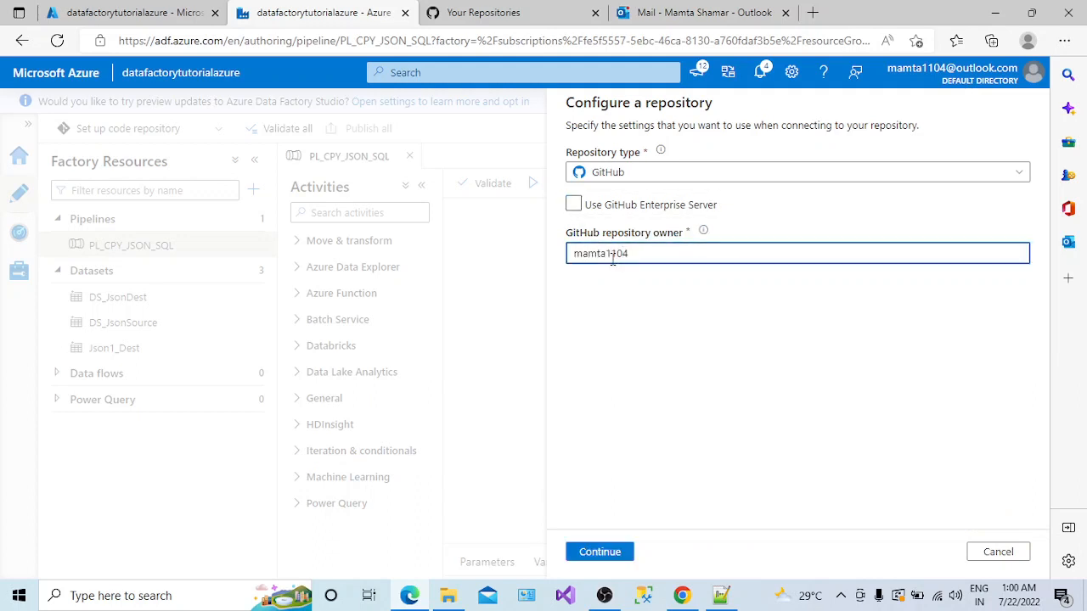
left_click(556, 10)
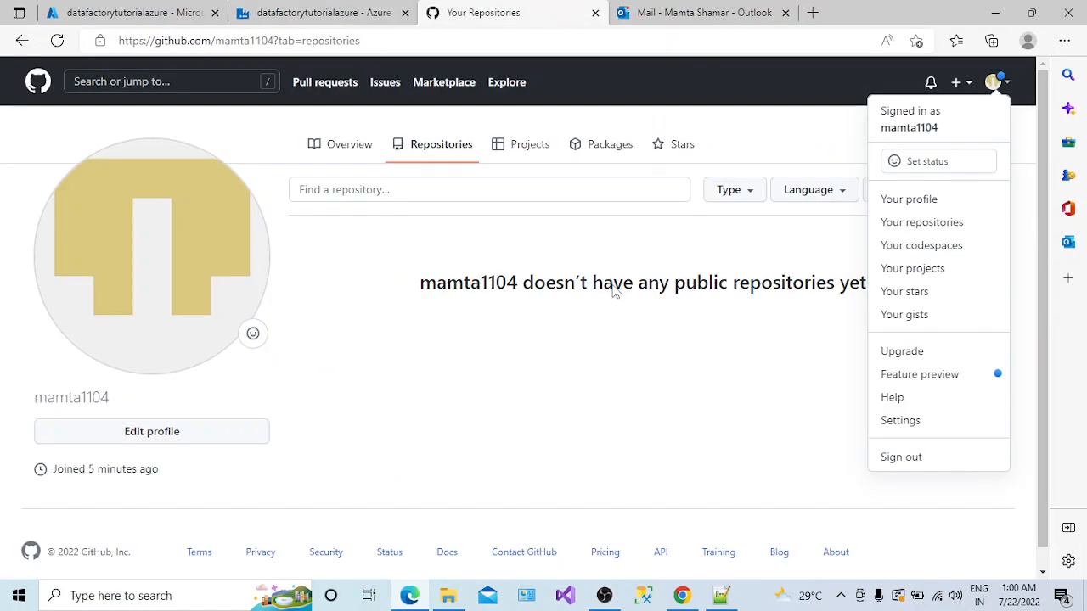
left_click(730, 13)
left_click(509, 13)
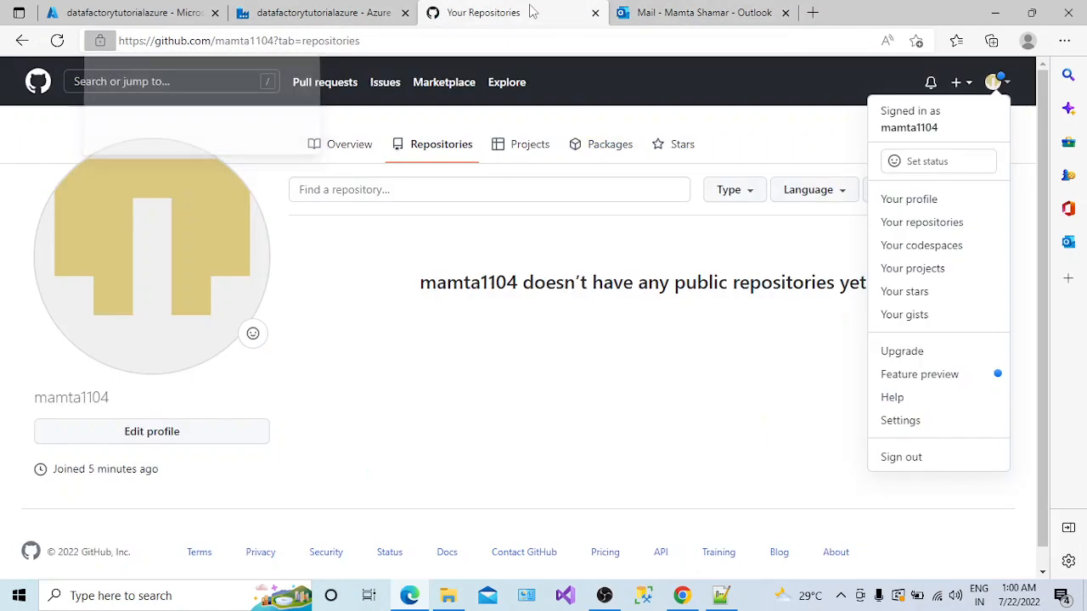
left_click(361, 15)
left_click(599, 552)
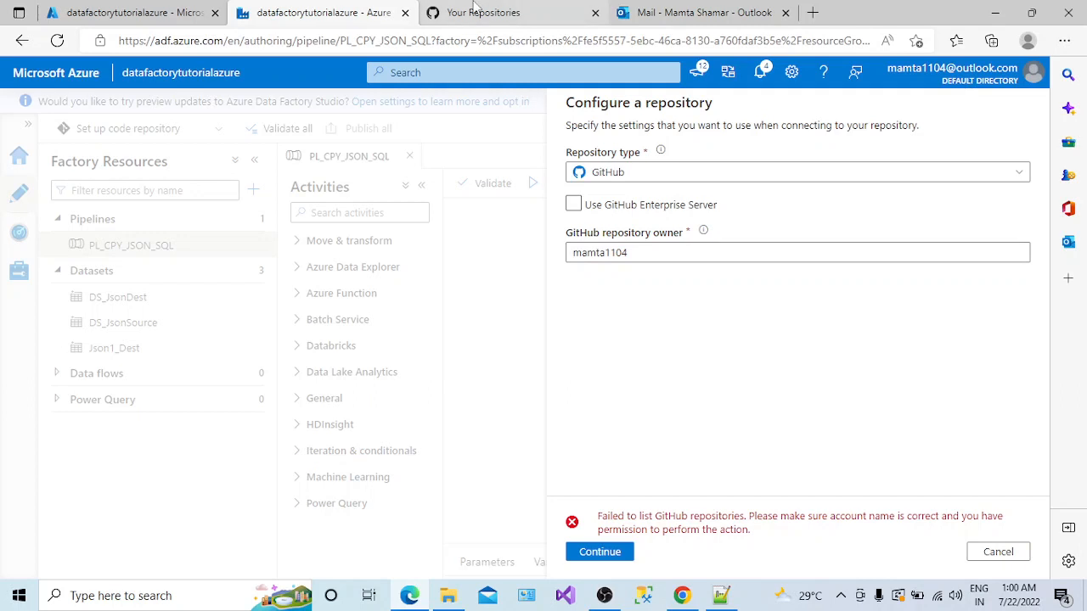
Compare the 'Failed to list GitHub repositories' error with GitHub's empty Repositories tab.
left_click(840, 598)
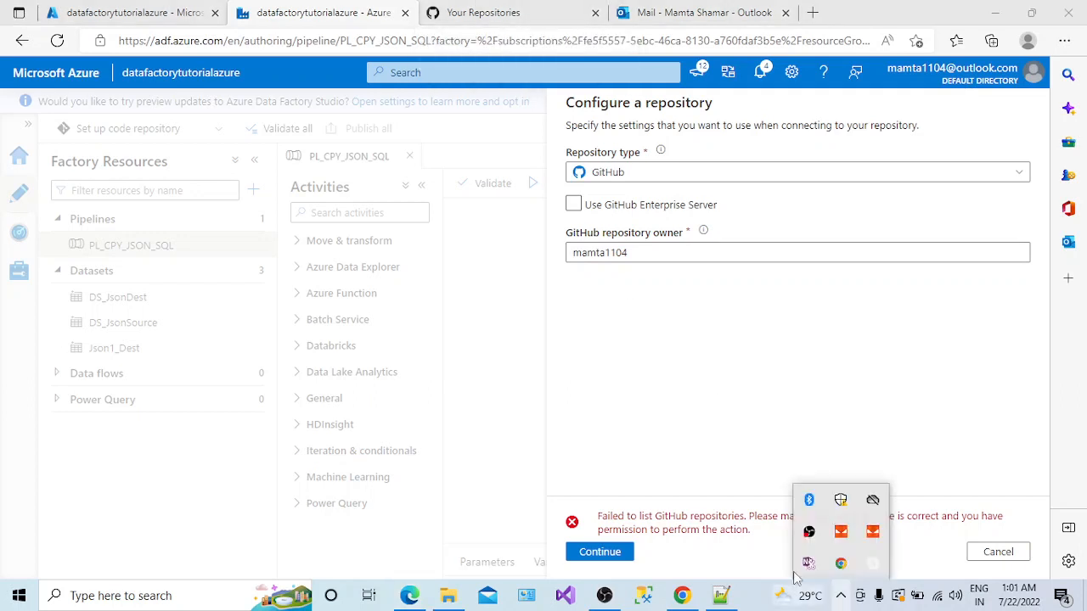
left_click(841, 598)
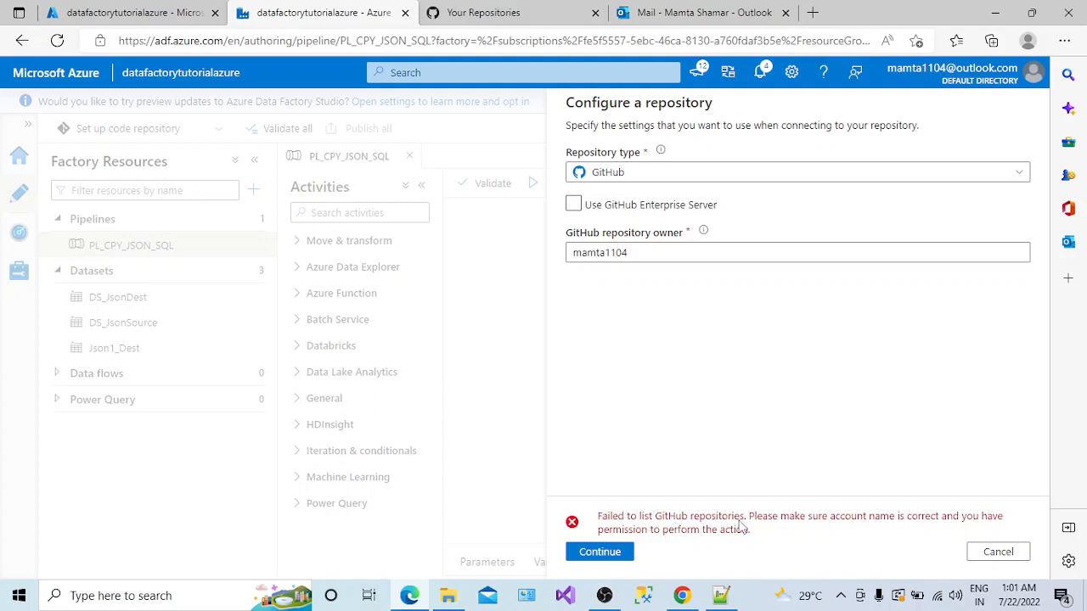
left_click_drag(745, 516, 650, 519)
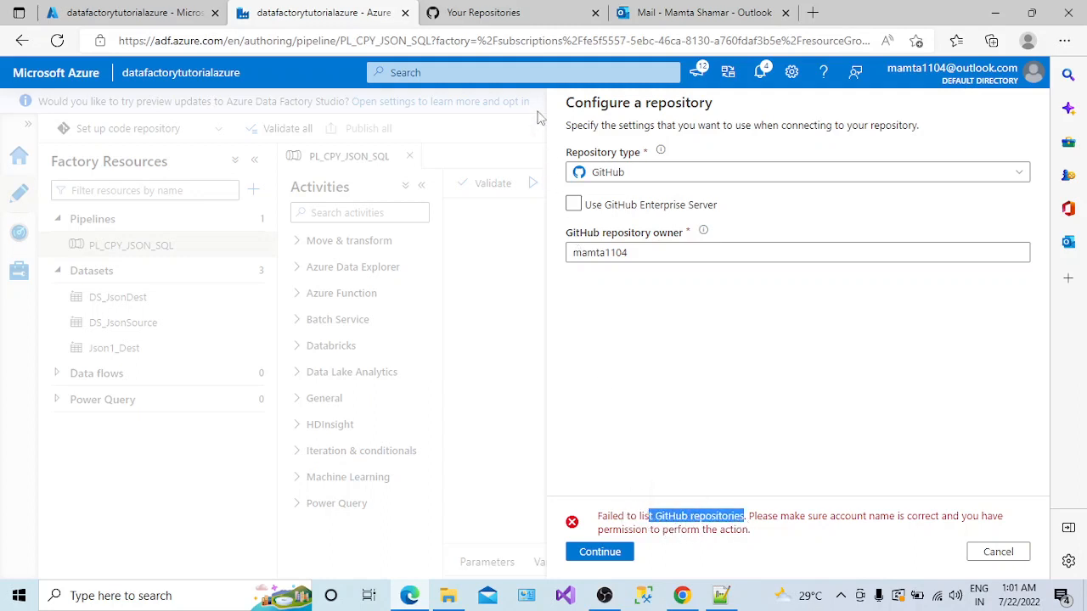
left_click(504, 14)
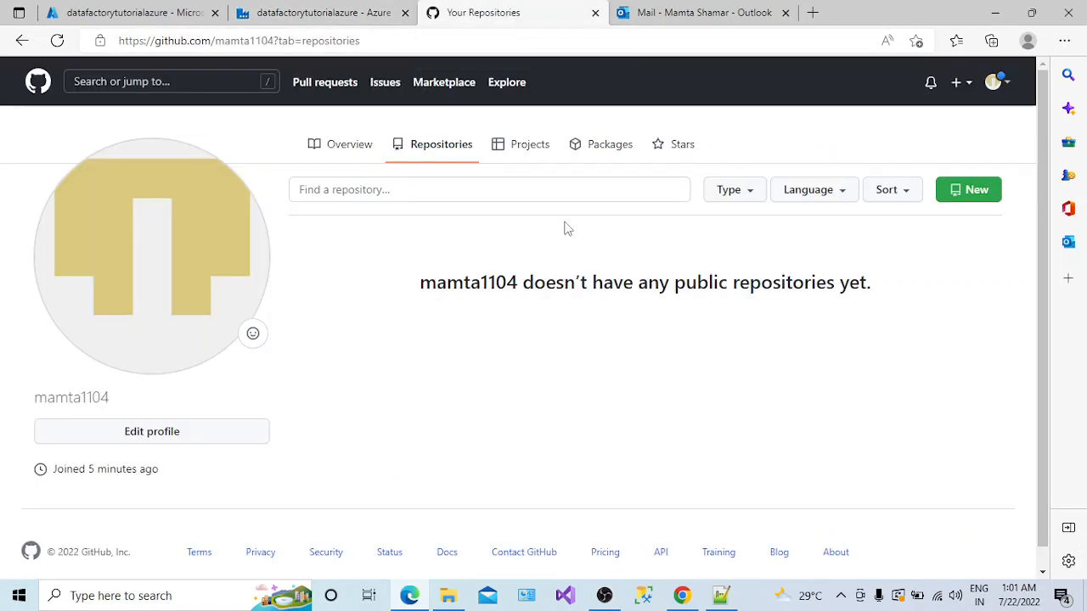
left_click(352, 14)
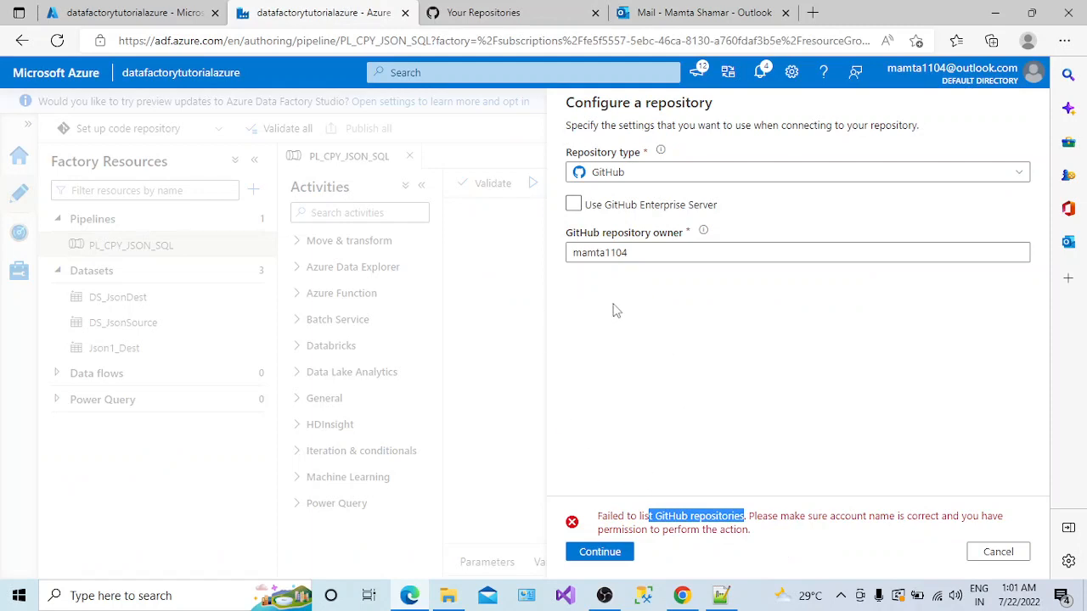
left_click(526, 23)
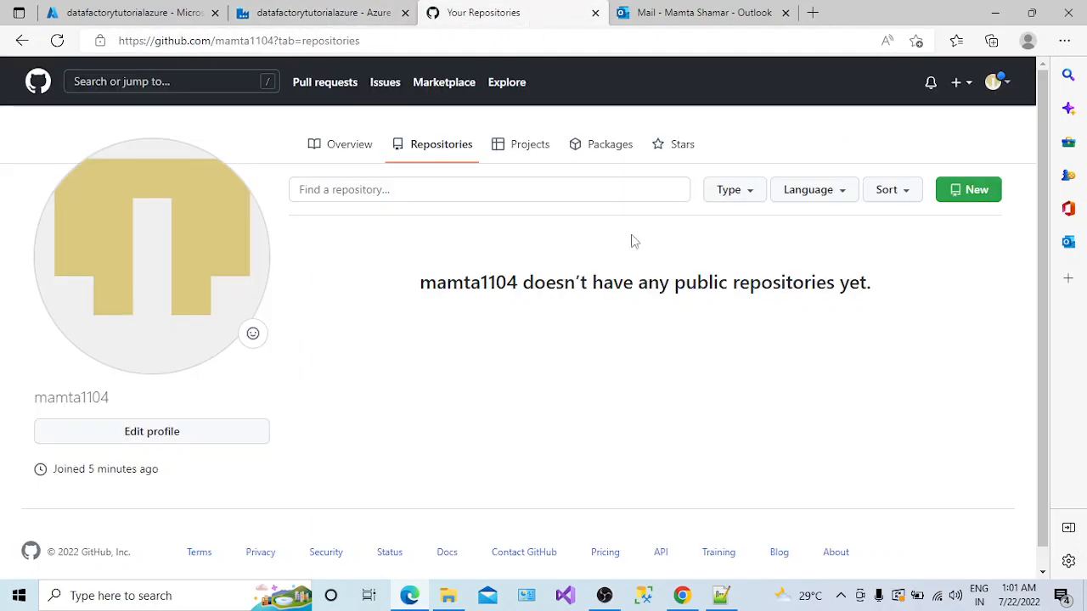
Start a new repository, name it AzureDemoRepo, and create it with public visibility.
left_click(964, 201)
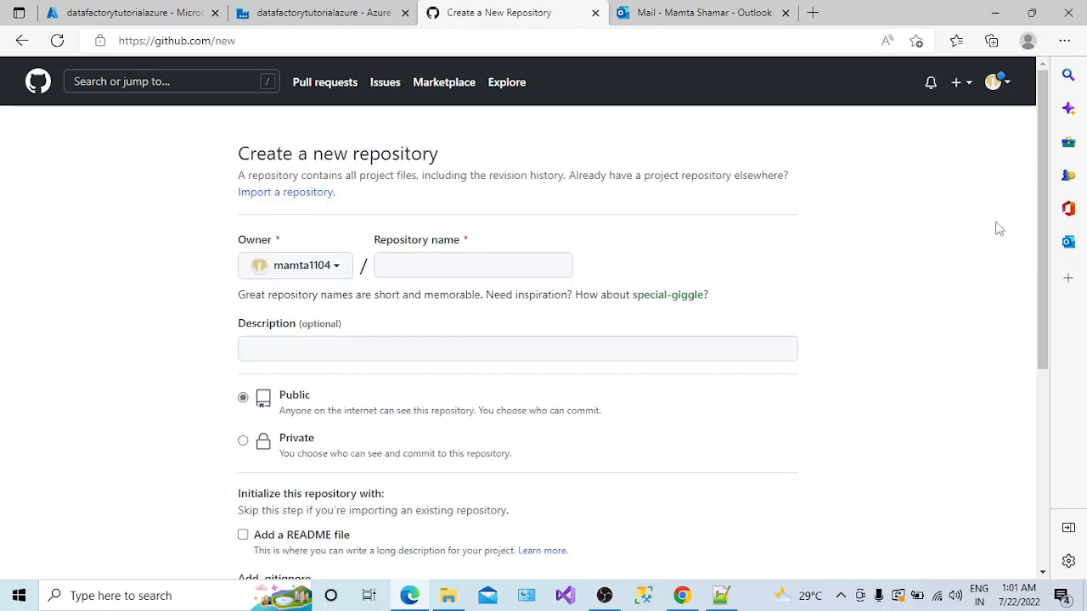
scroll(1046, 272, "down", 1)
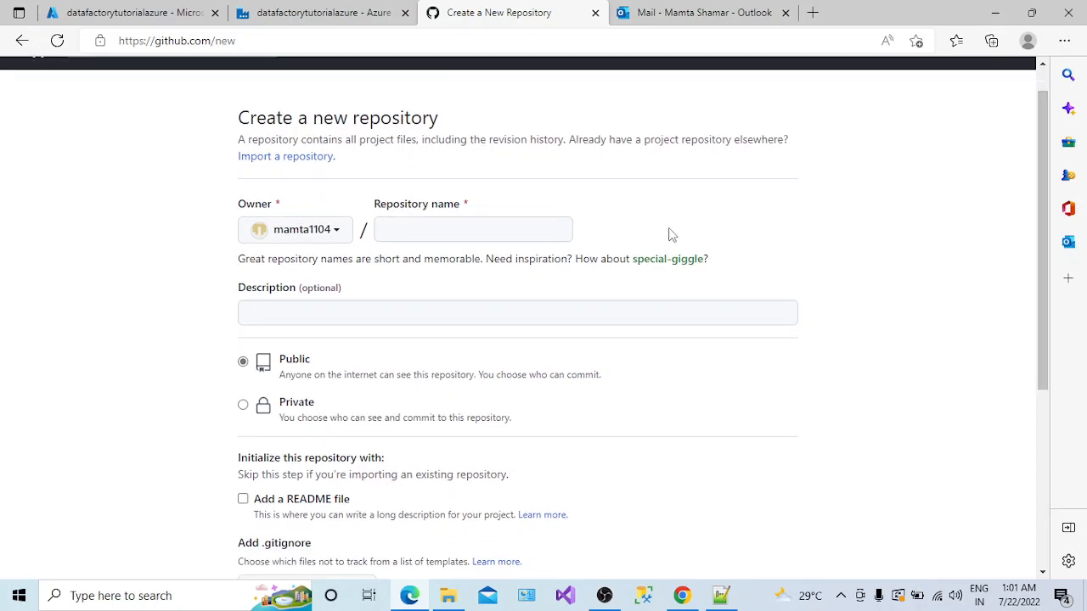
left_click(526, 229)
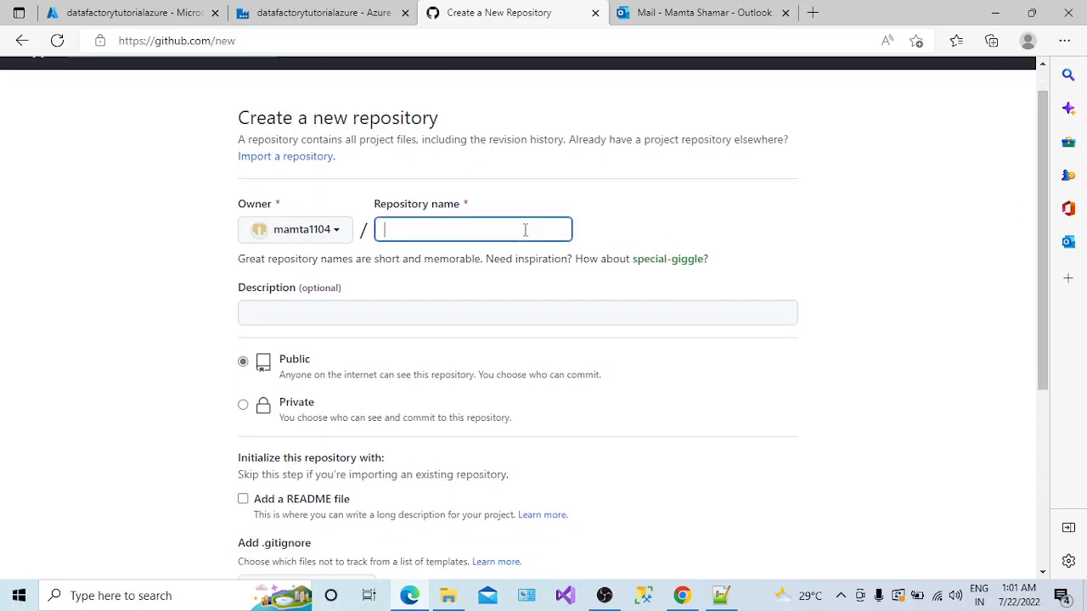
type("Azure")
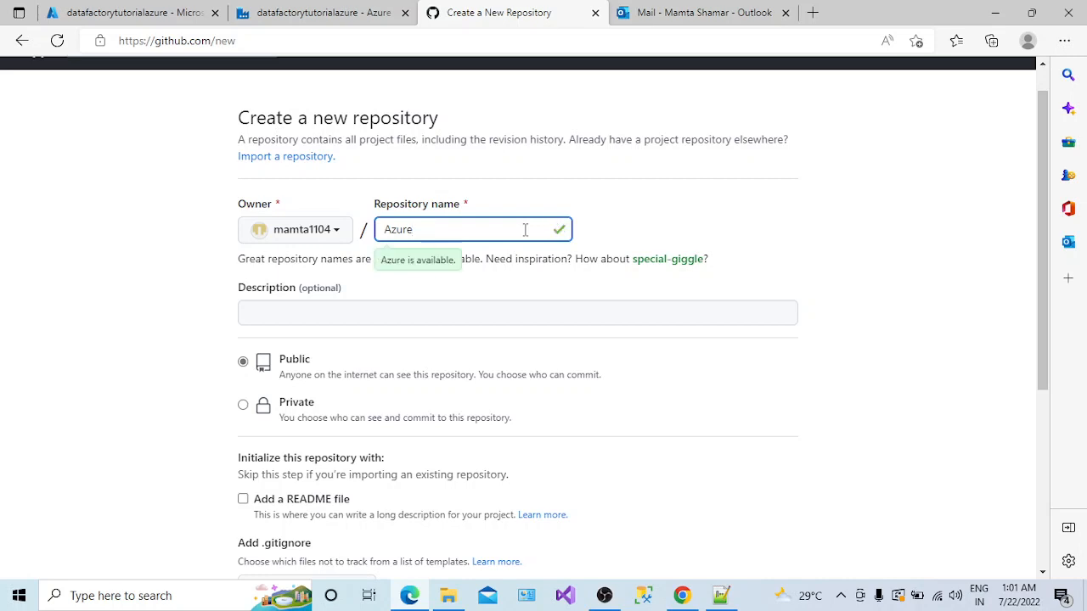
type("Demo")
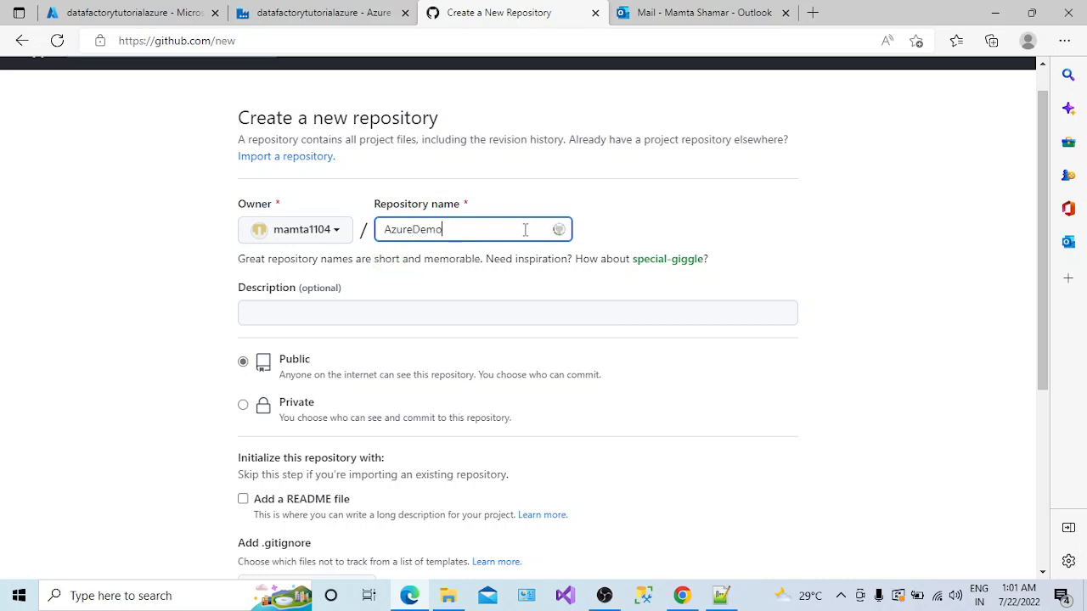
type("Repo")
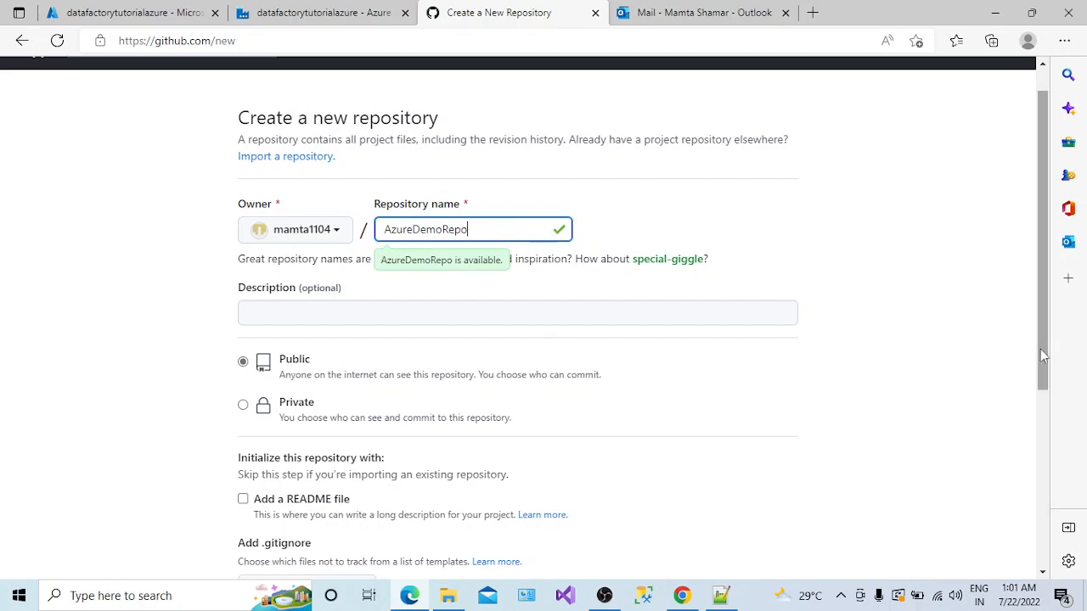
left_click_drag(1040, 349, 1038, 500)
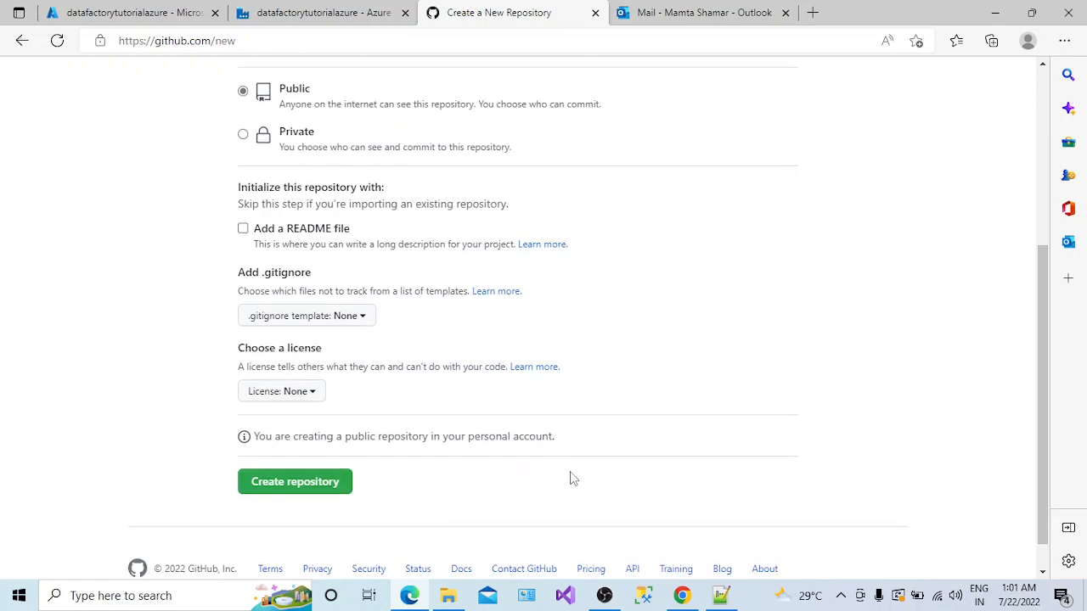
left_click(325, 483)
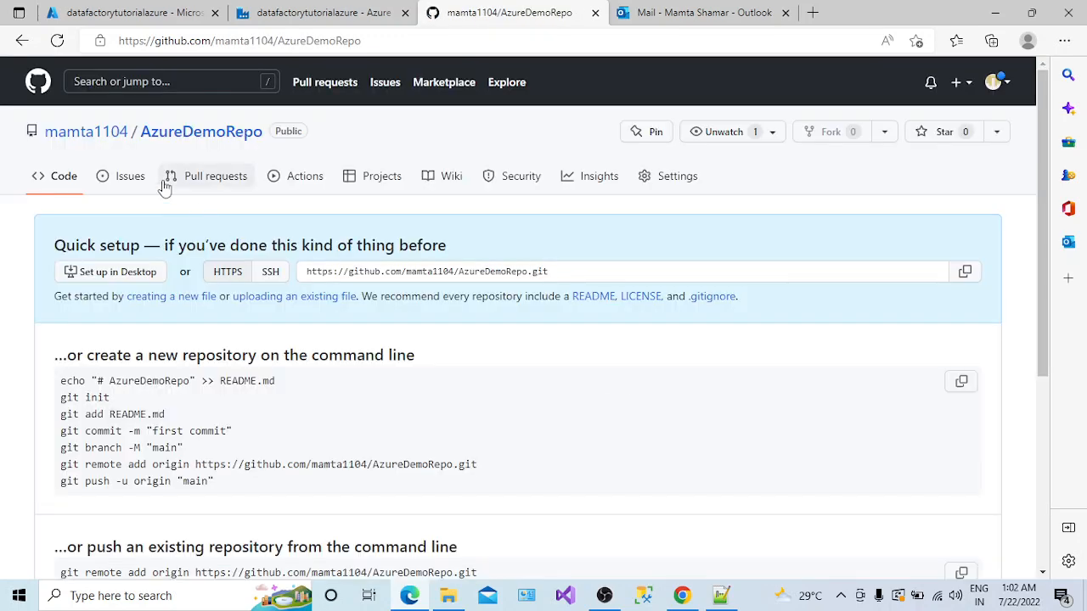
Follow the 'creating a new file' link on AzureDemoRepo's Quick setup page.
mouse_move(64, 136)
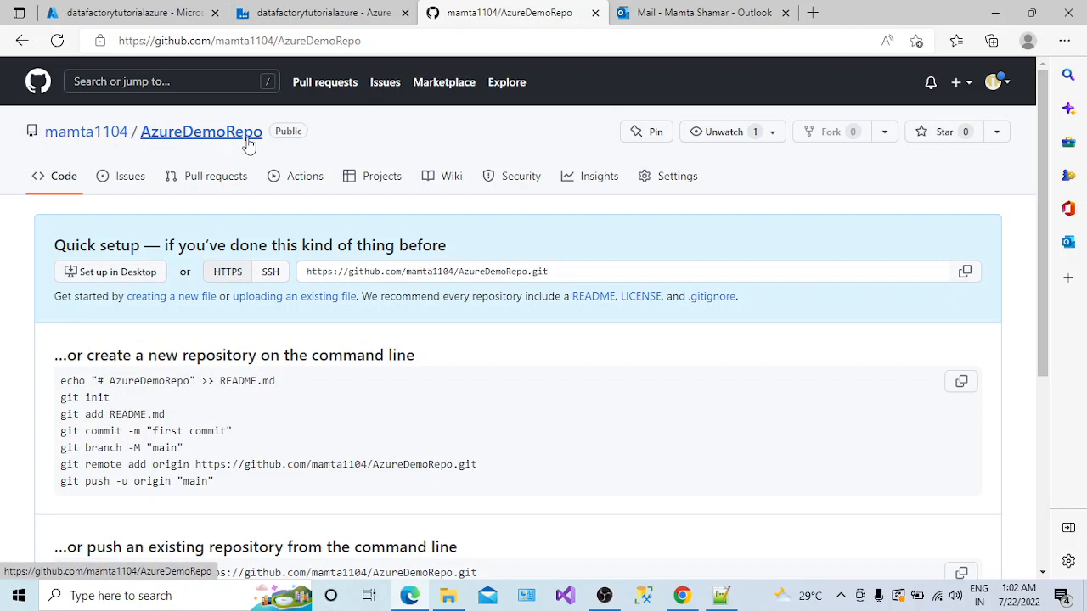
mouse_move(110, 144)
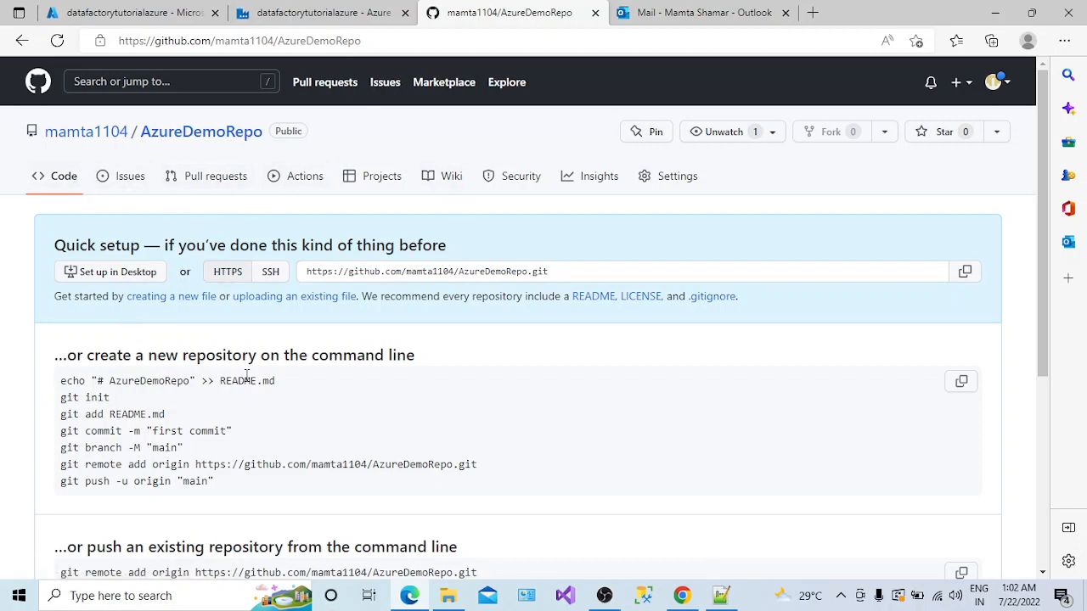
left_click_drag(1044, 312, 1062, 377)
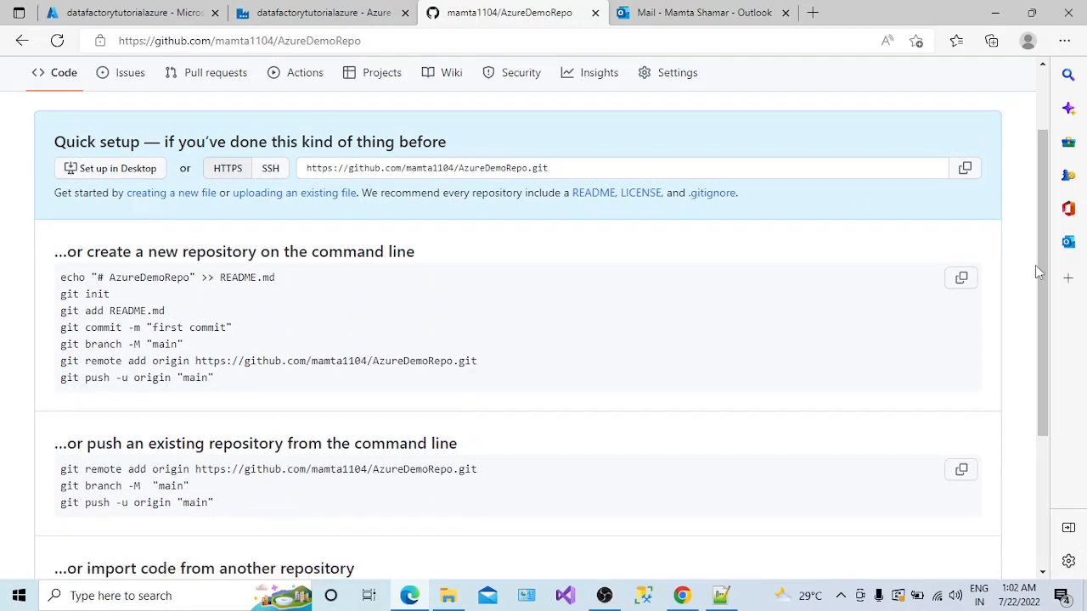
left_click_drag(1040, 265, 1039, 235)
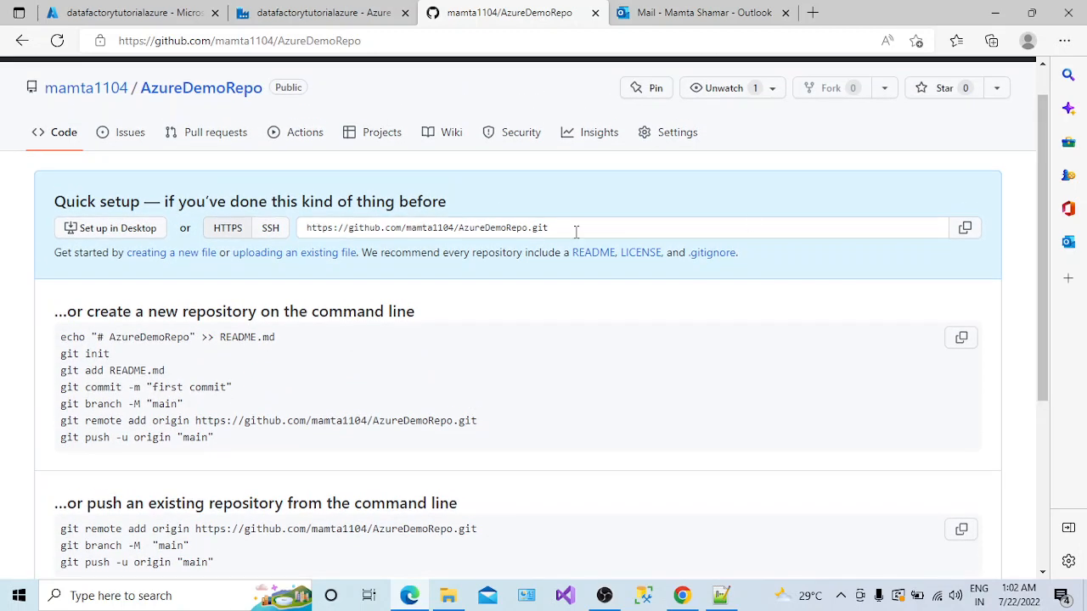
left_click(167, 256)
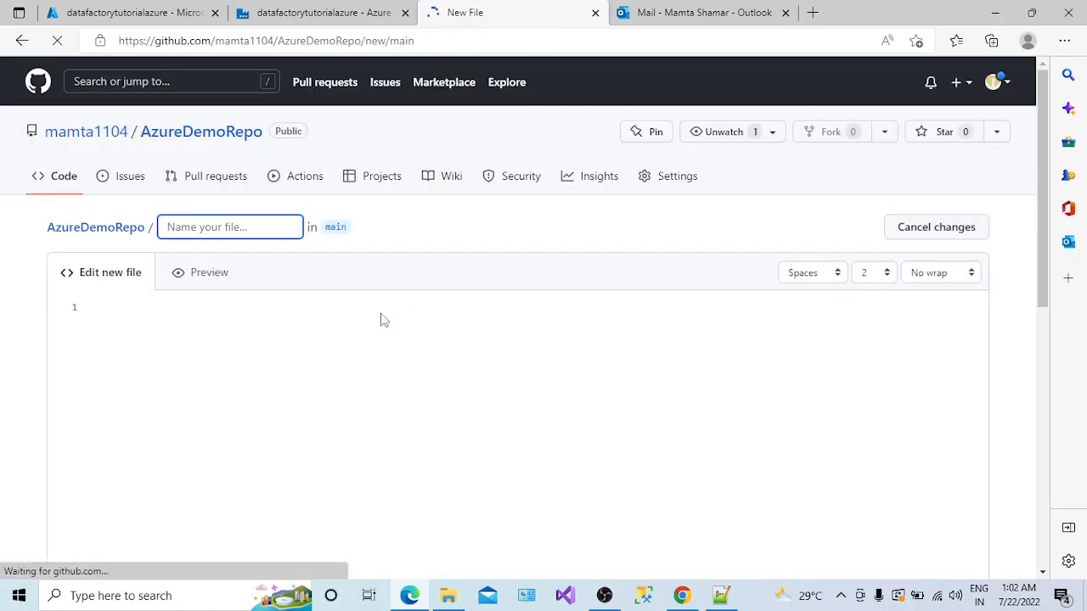
Create test.csv with an 'empid, empname' header and two employee rows, and commit it to main.
type("test.csv")
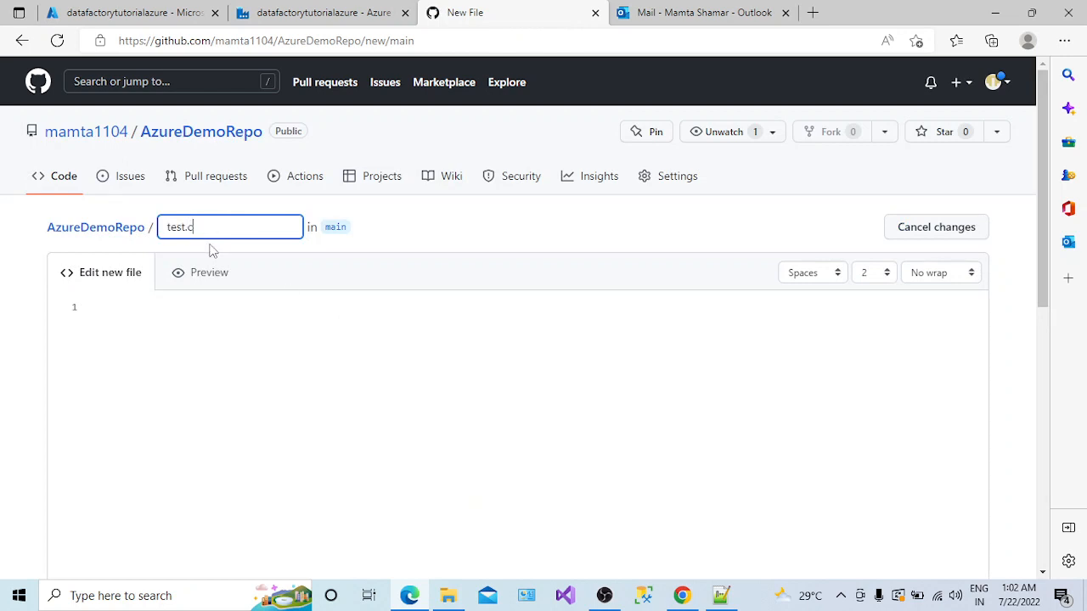
left_click(153, 332)
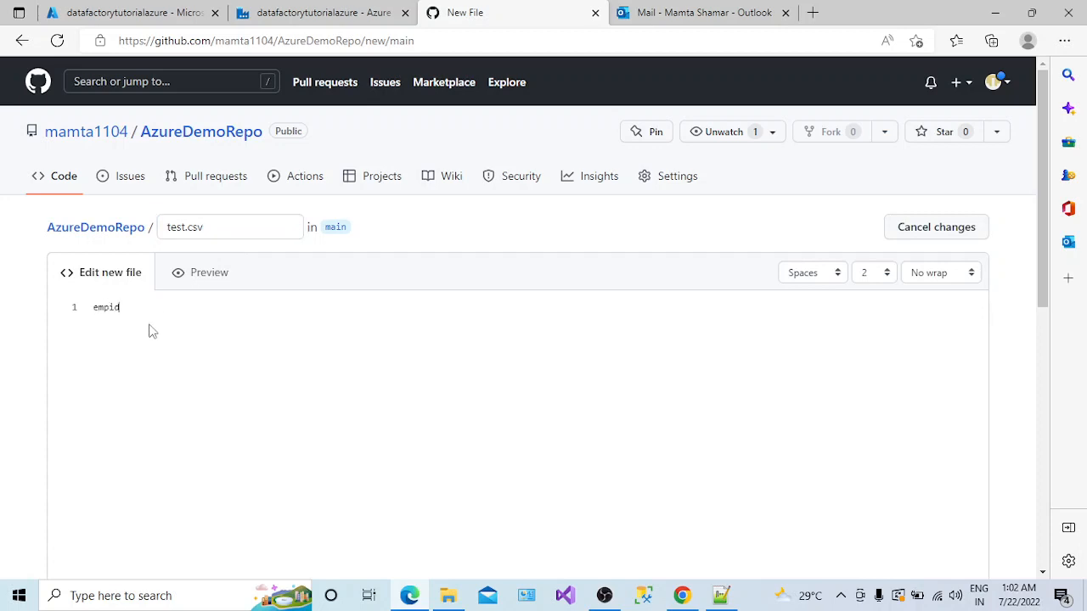
type("empid, empname")
key("Return")
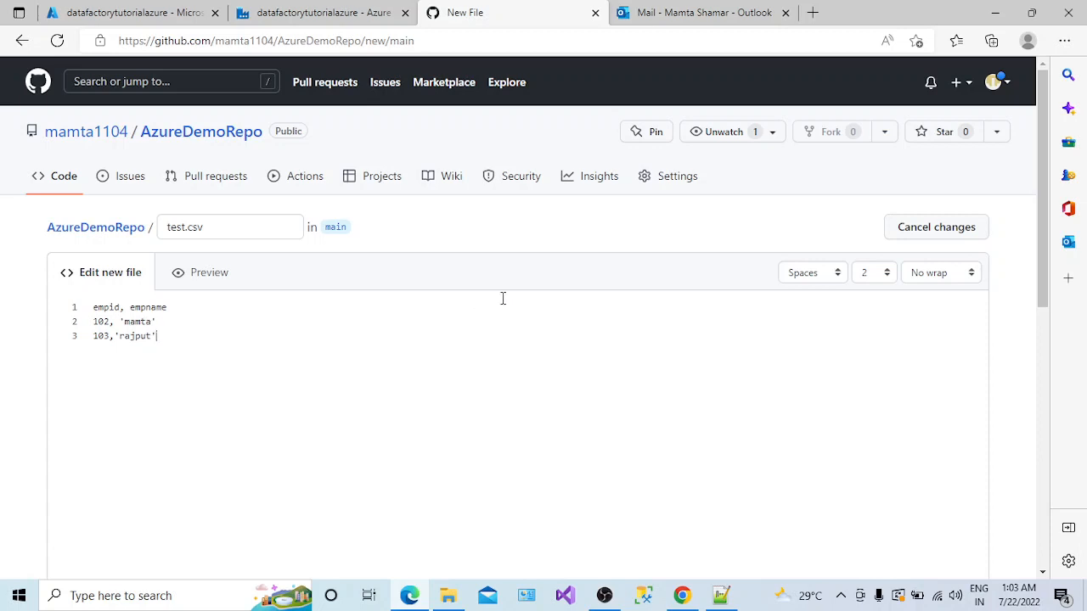
left_click_drag(1042, 280, 1068, 531)
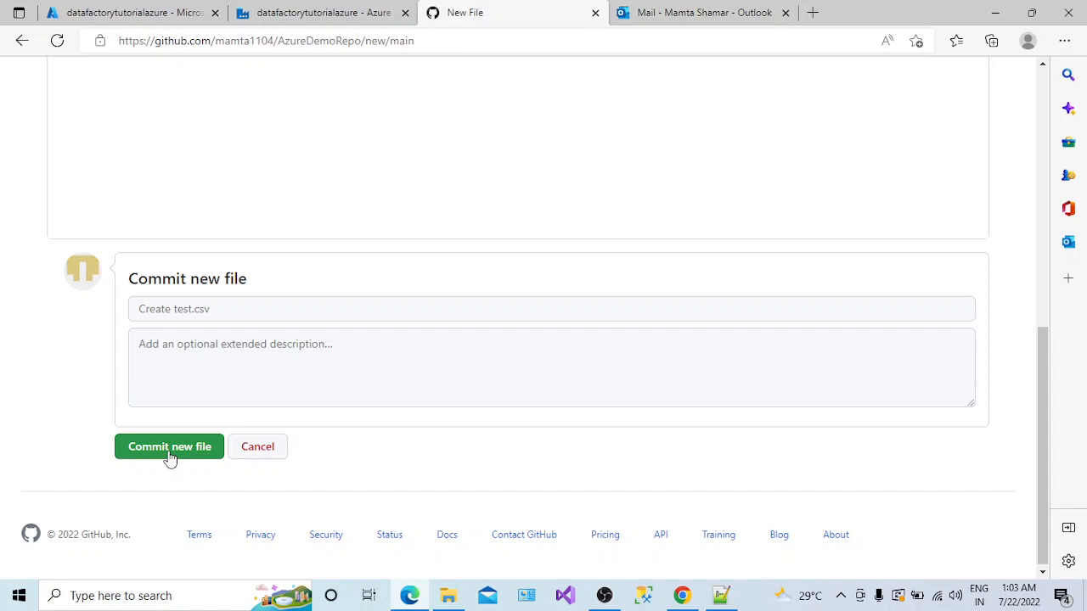
left_click(214, 355)
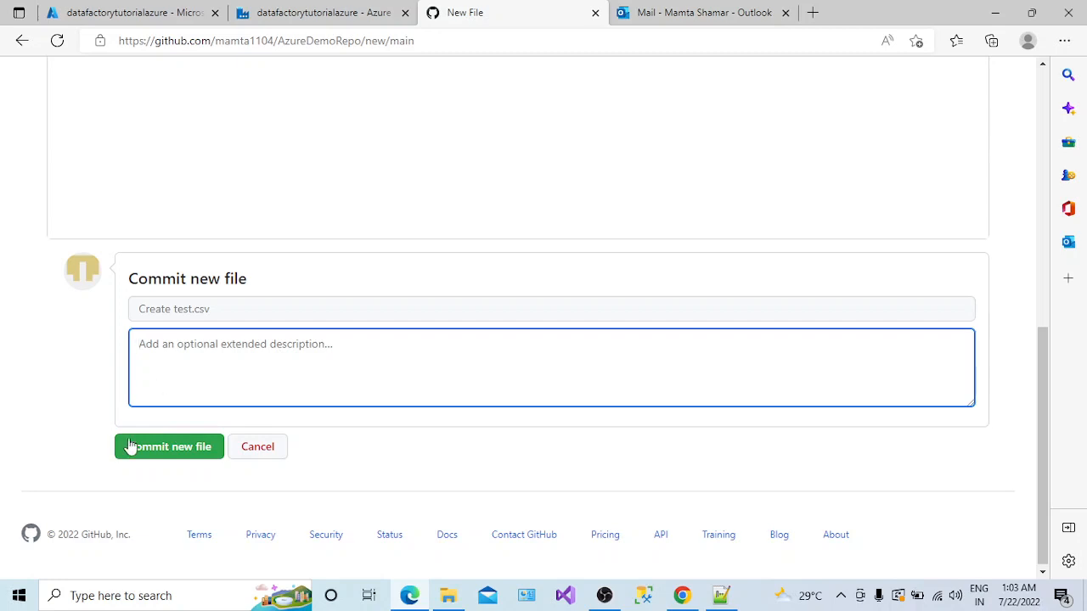
left_click(165, 449)
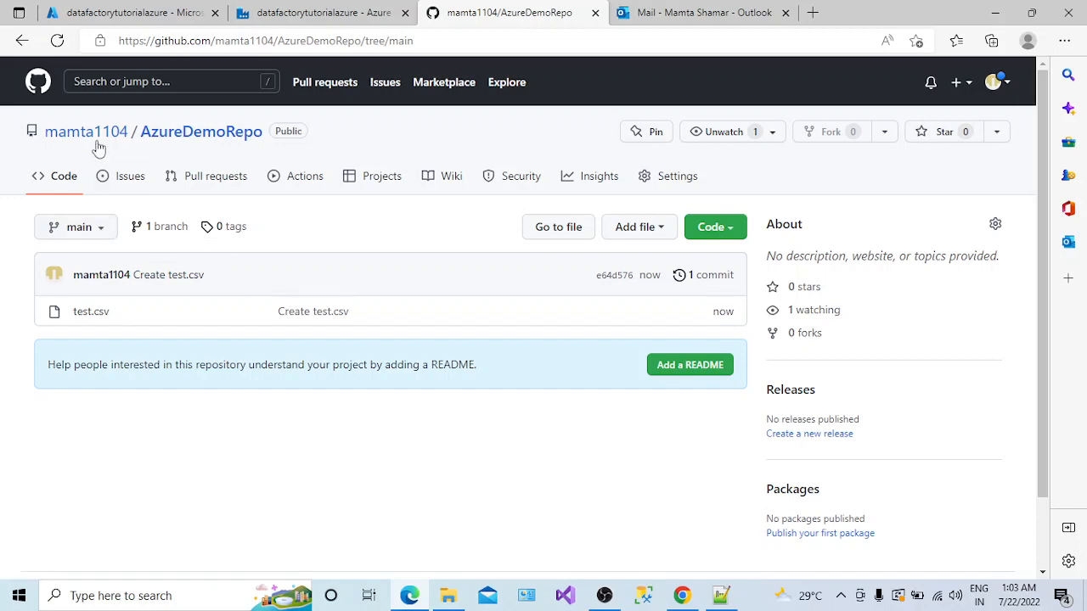
Confirm main is the only branch of AzureDemoRepo, then bring up the Notepad++ notes.
mouse_move(98, 145)
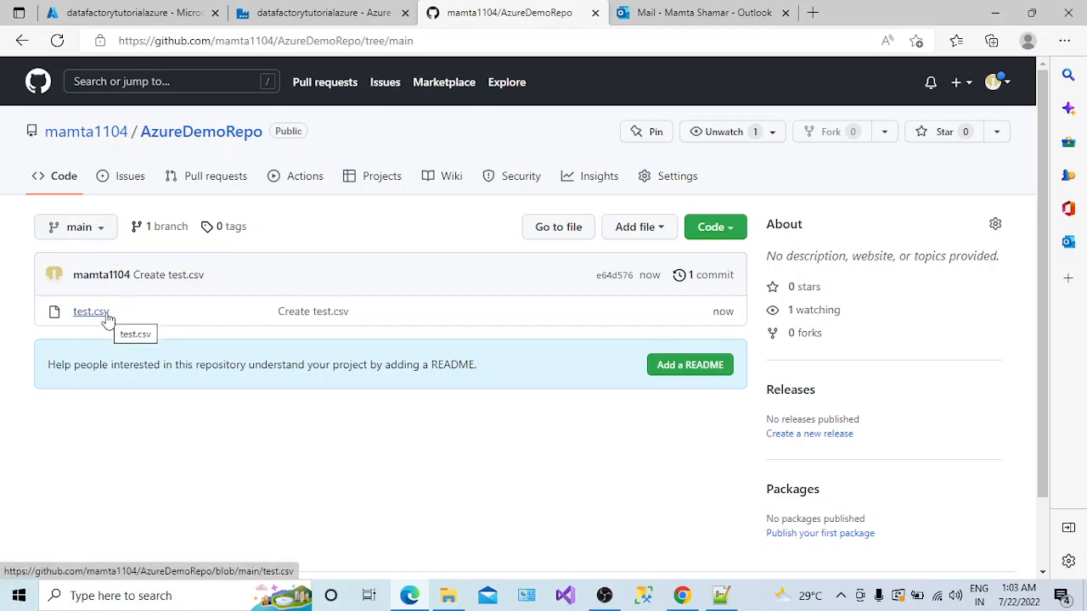
left_click(97, 236)
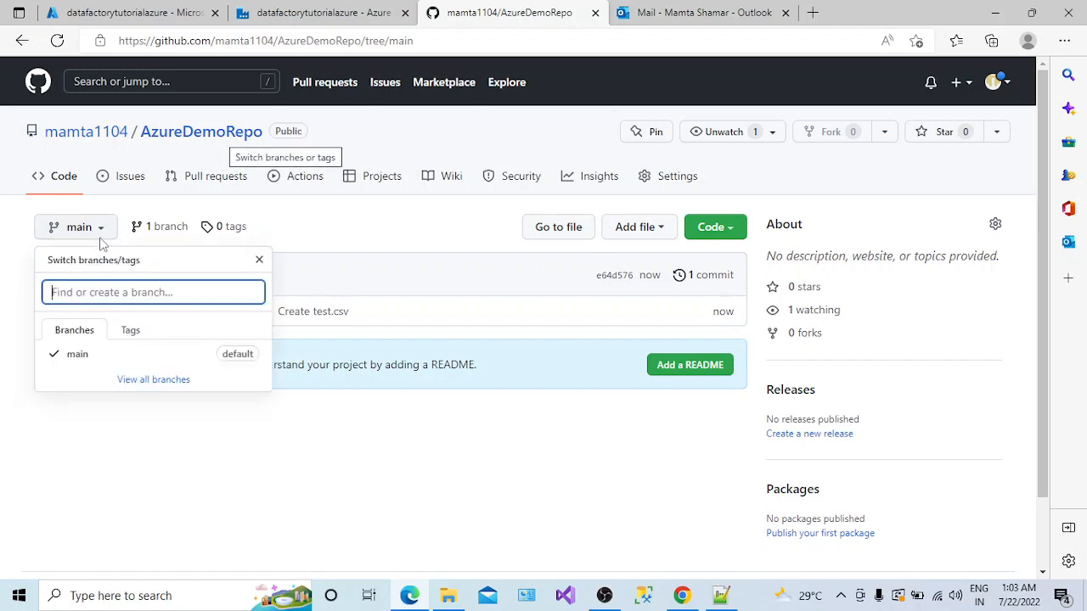
left_click(720, 596)
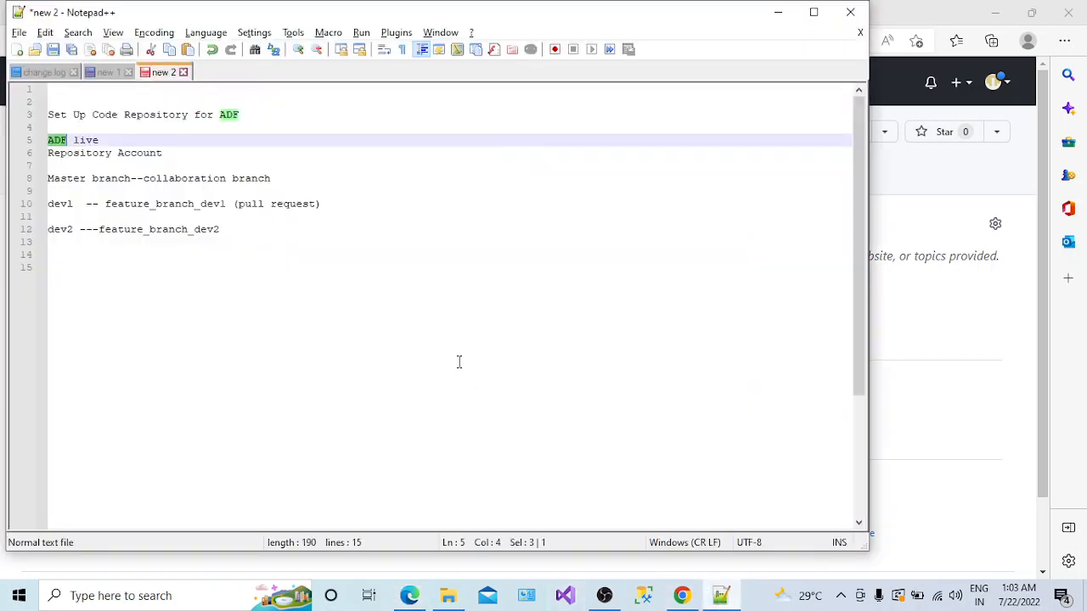
Note the GitHub account name after Repository Account and '(main)' after the collaboration branch line.
left_click(158, 151)
type("(mam")
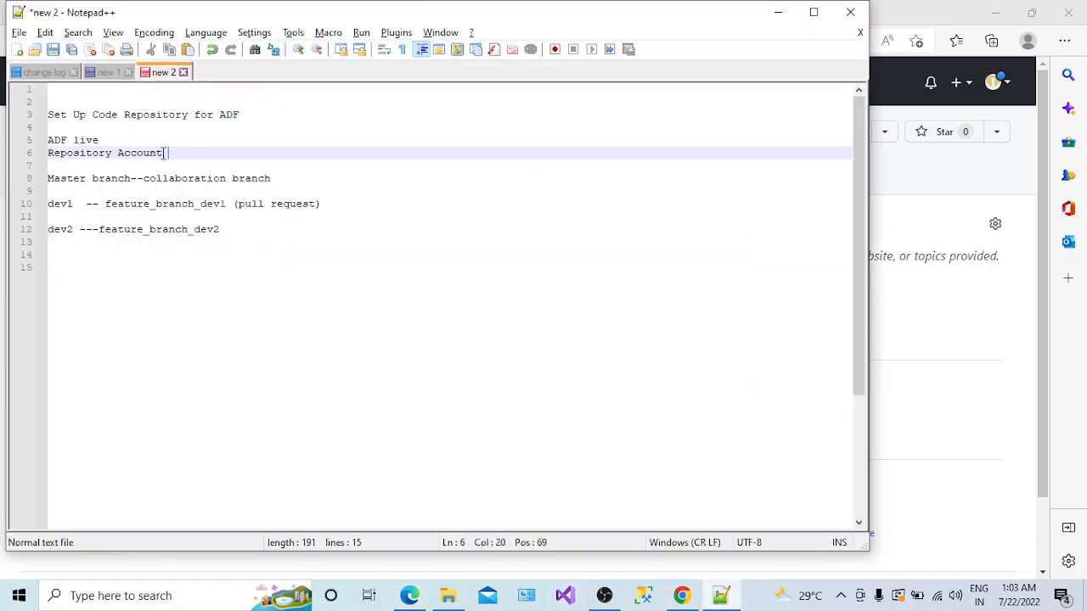
type("ta1104)")
left_click(277, 179)
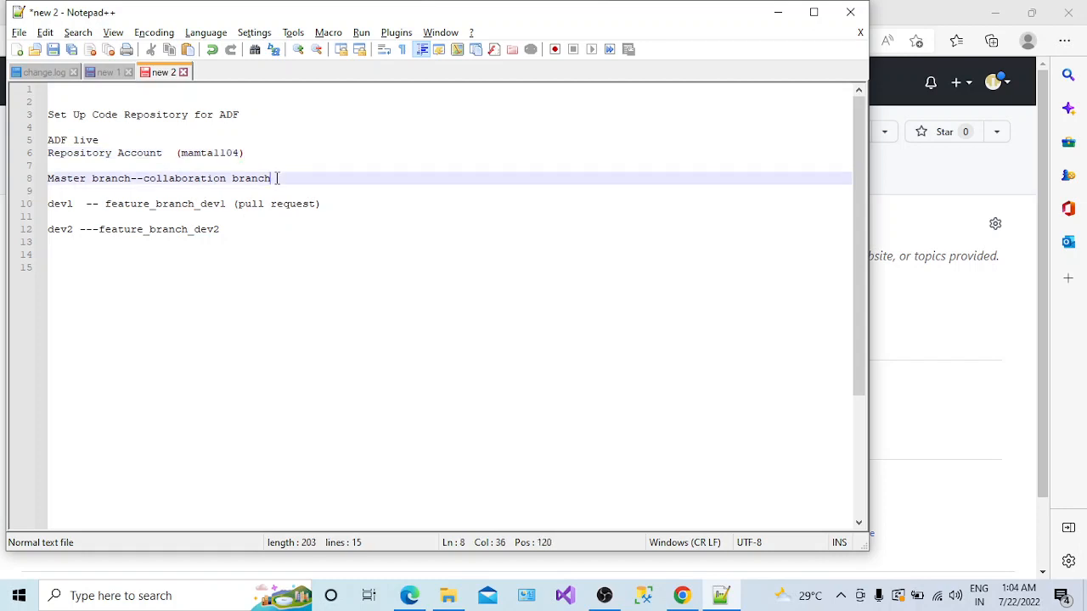
key("alt+Tab")
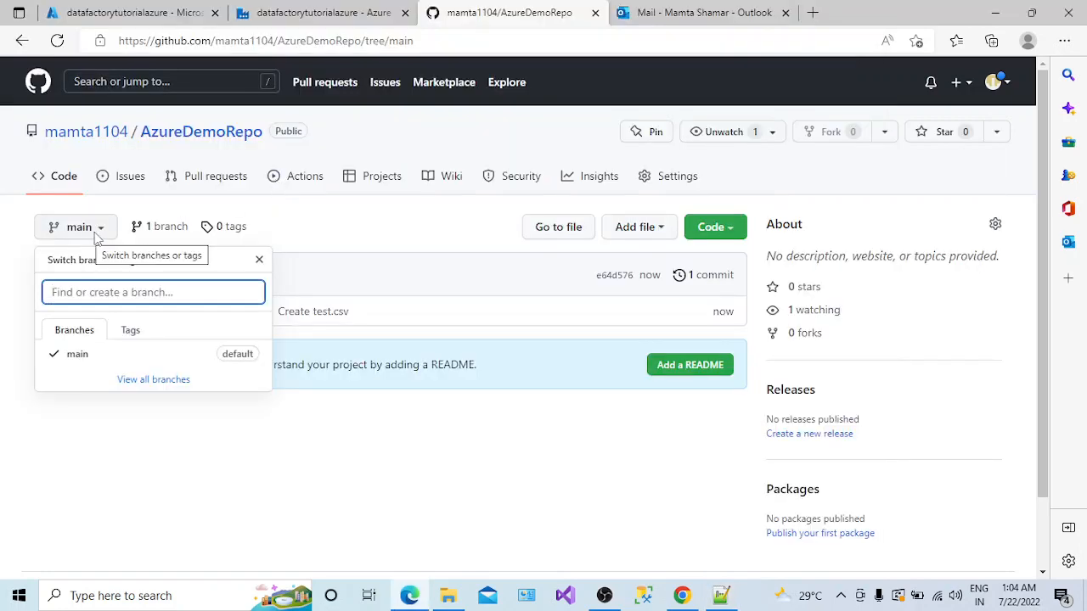
key("alt+Tab")
type("(mai")
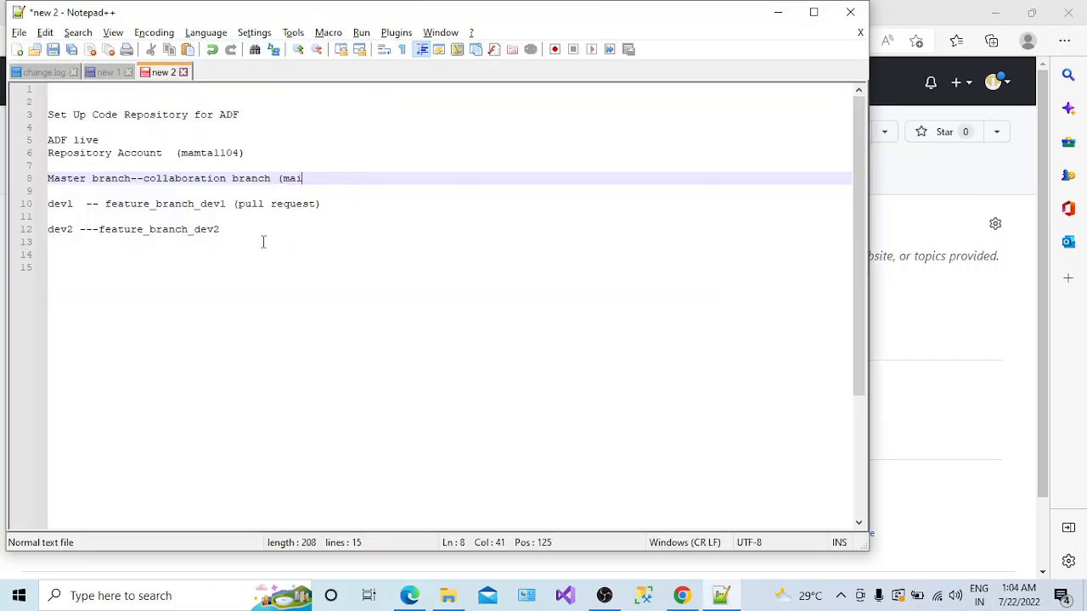
type("n)")
Close GitHub's branch list and return to the Data Factory repository setup.
key("alt+Tab")
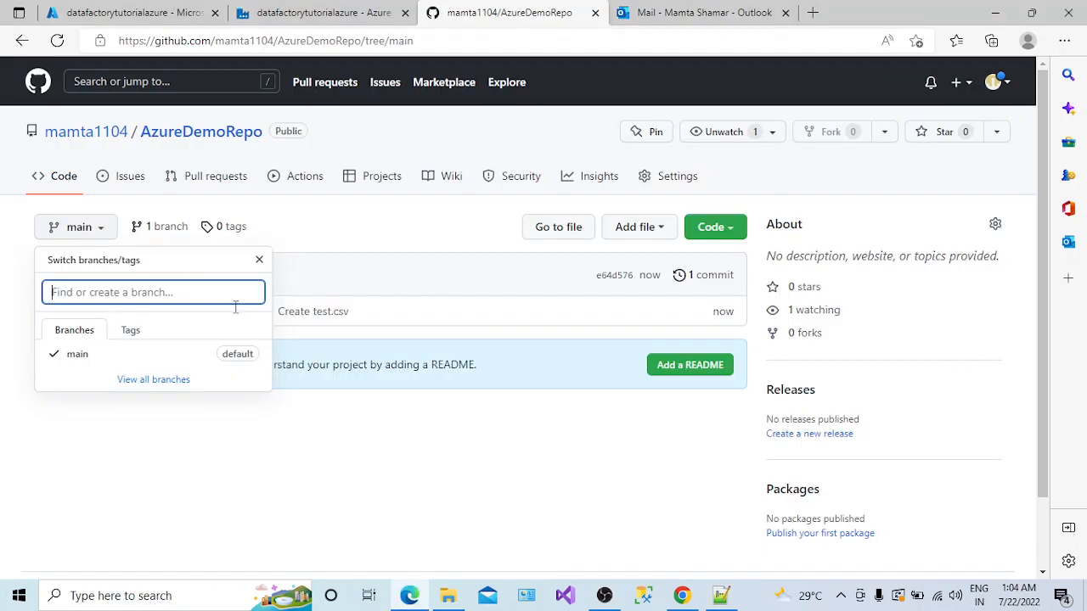
left_click(253, 472)
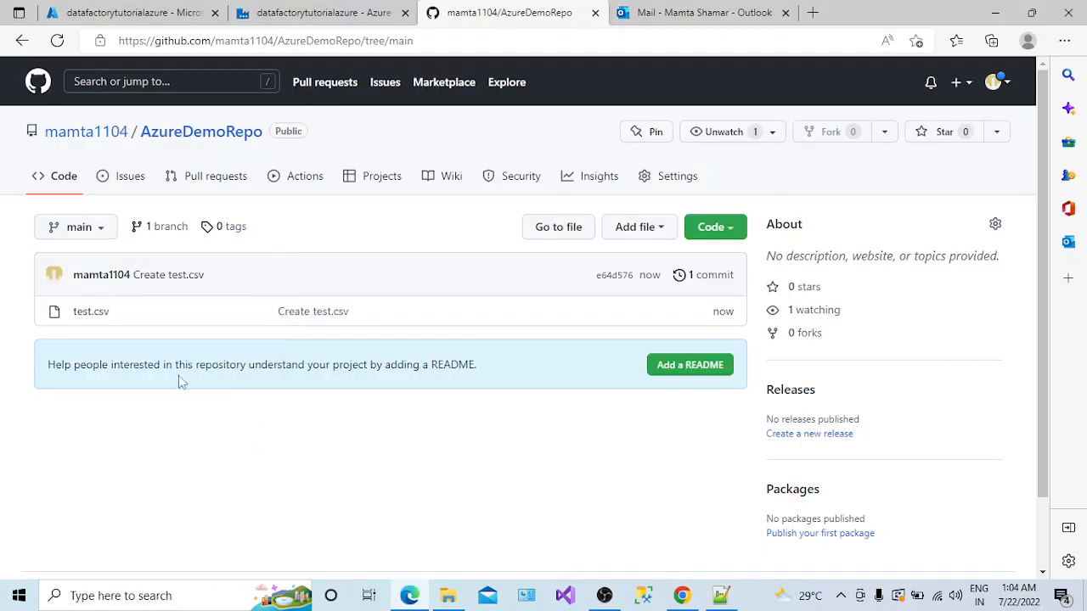
left_click(320, 11)
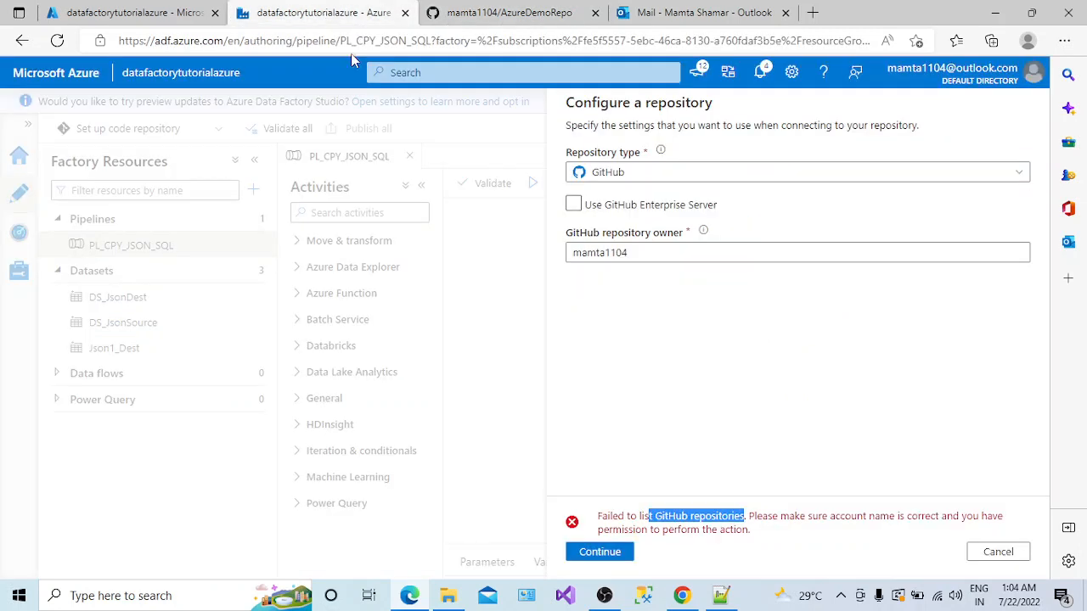
Get past the repository listing error and select AzureDemoRepo as the Repository name.
left_click(594, 553)
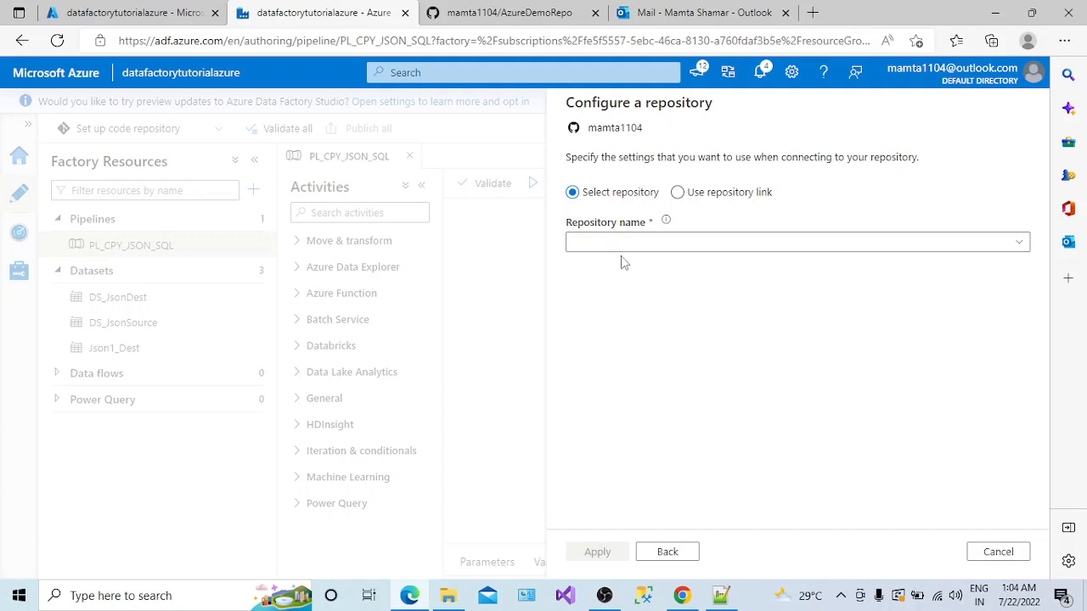
left_click(669, 244)
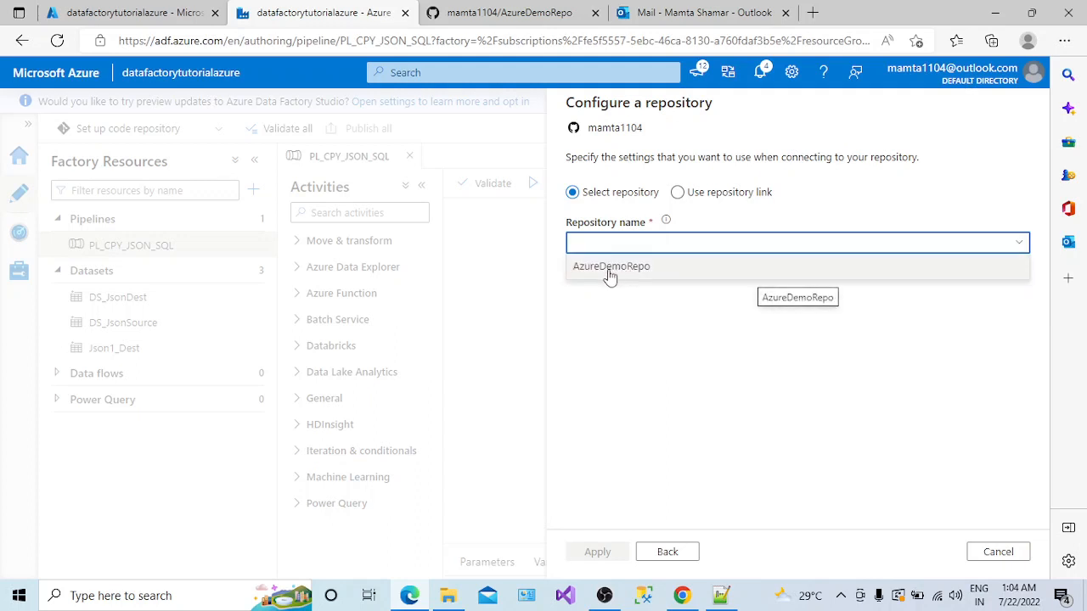
left_click(523, 18)
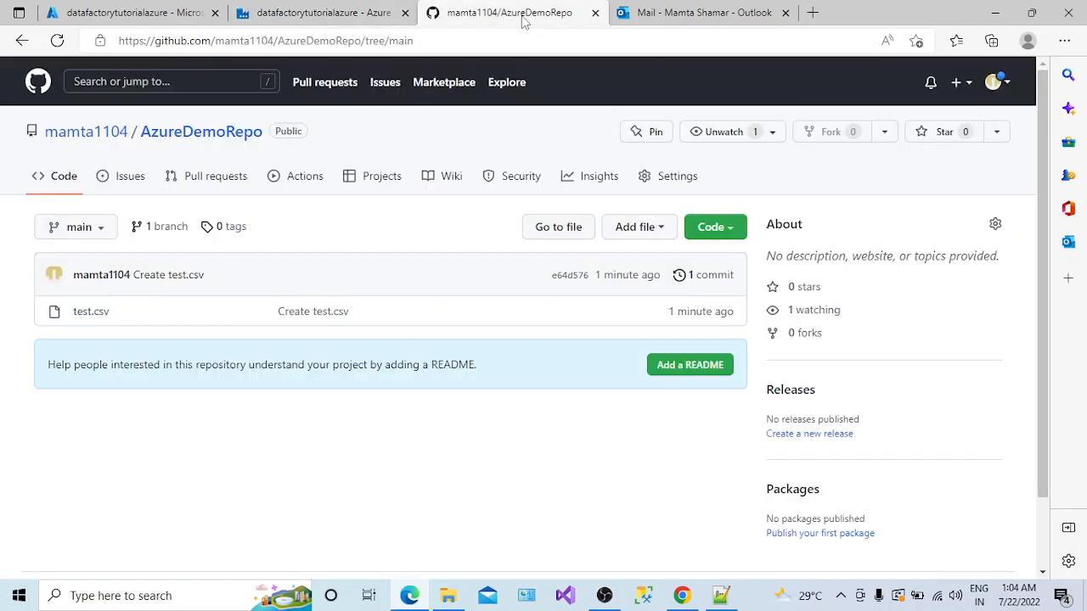
left_click(342, 20)
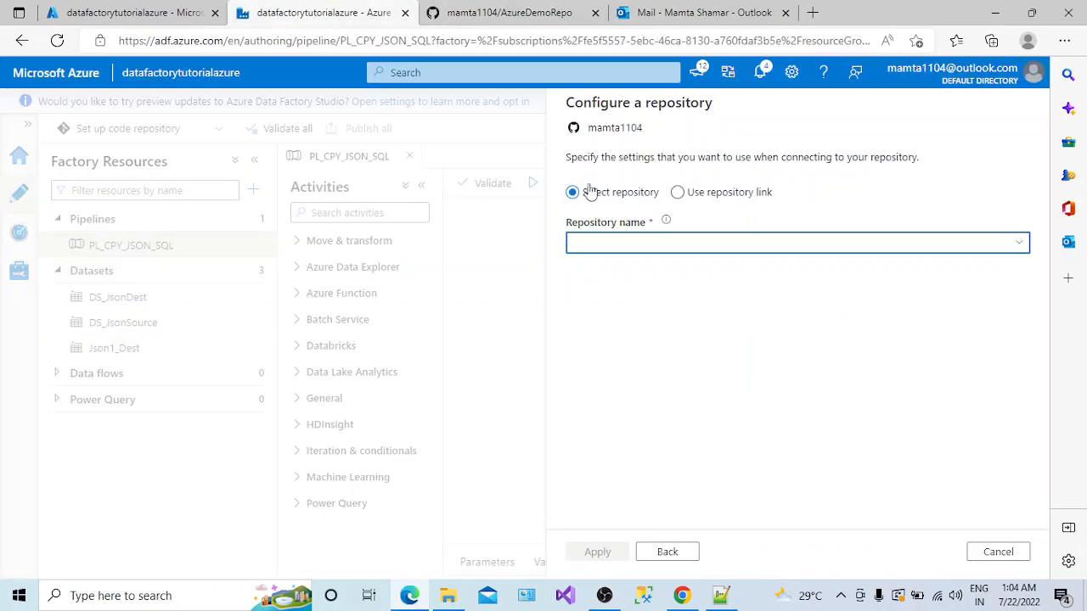
left_click(659, 246)
left_click(629, 270)
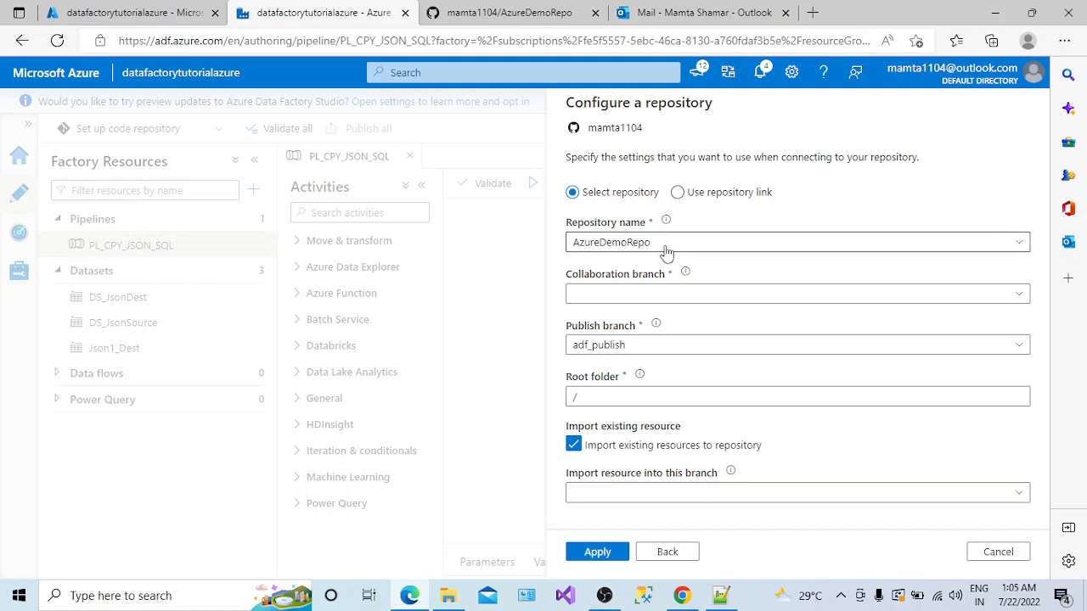
Use main as collaboration branch and adf_publish as publish branch, import existing resources, and apply.
left_click(694, 302)
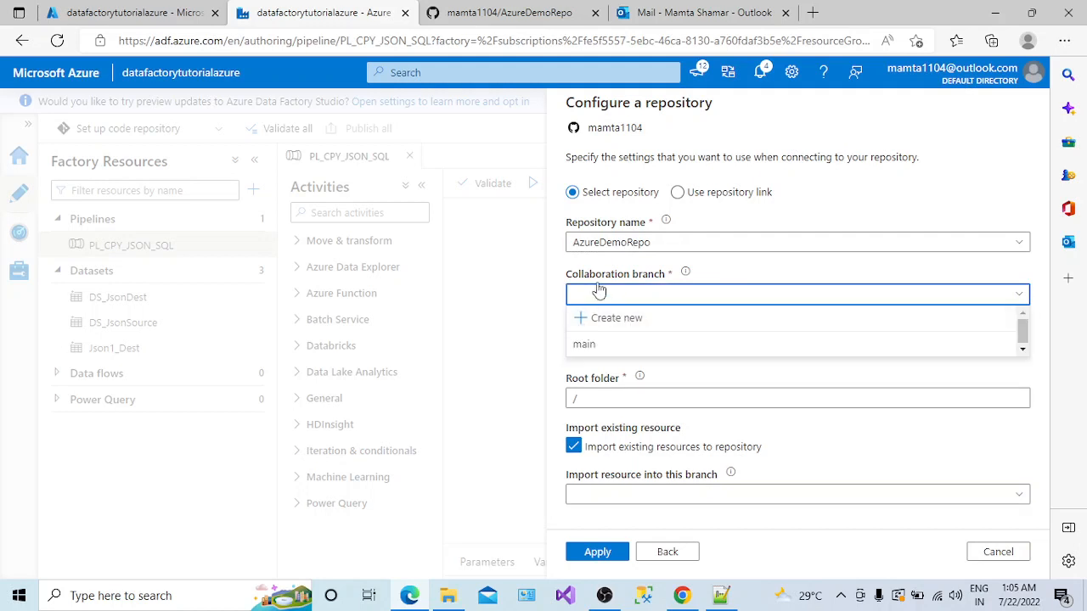
left_click(588, 346)
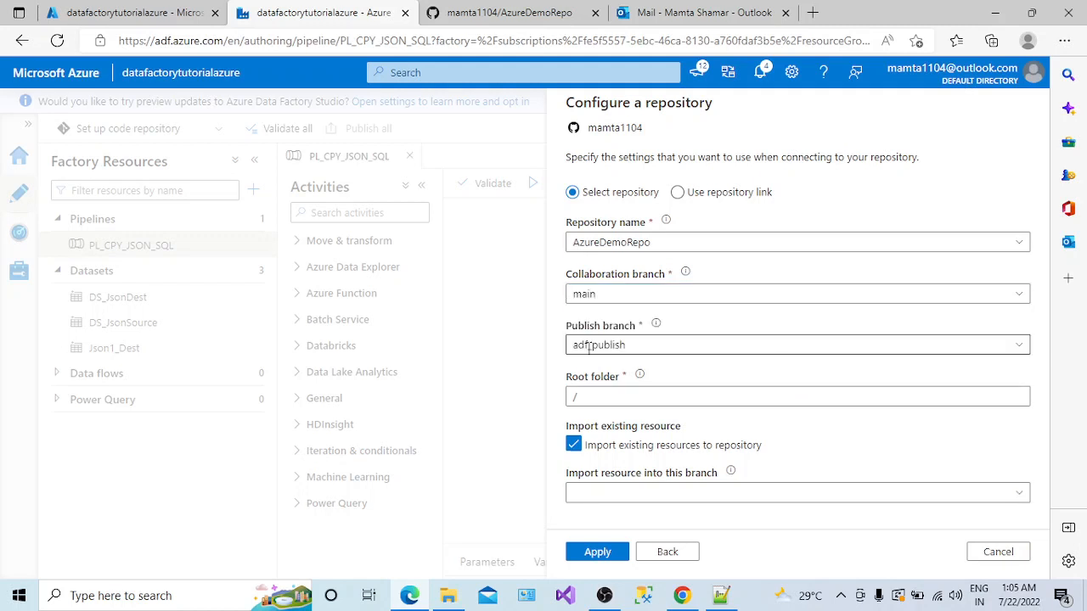
left_click(1021, 348)
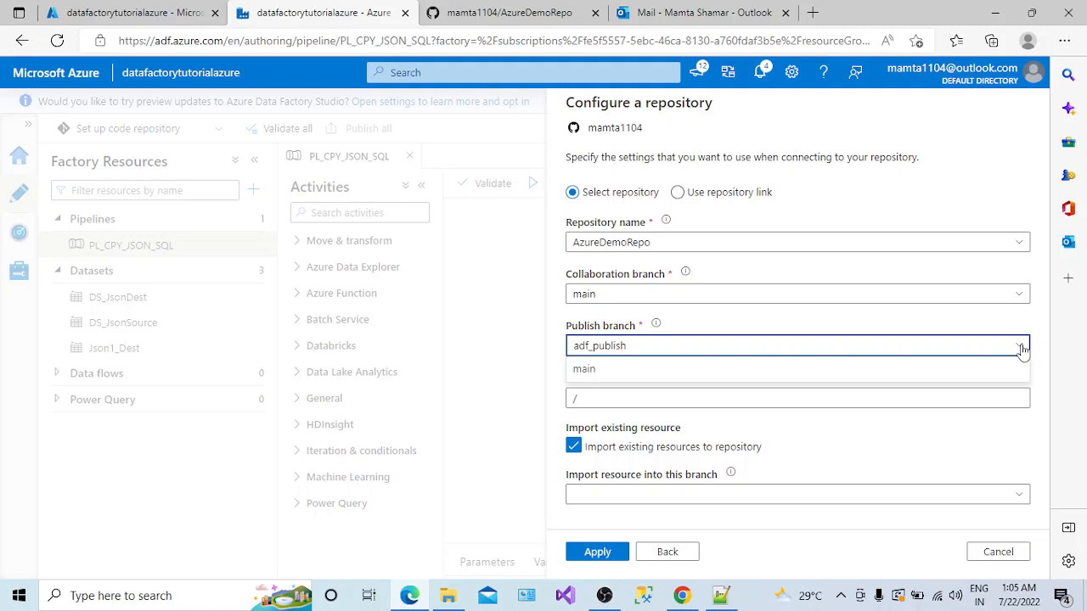
left_click(964, 328)
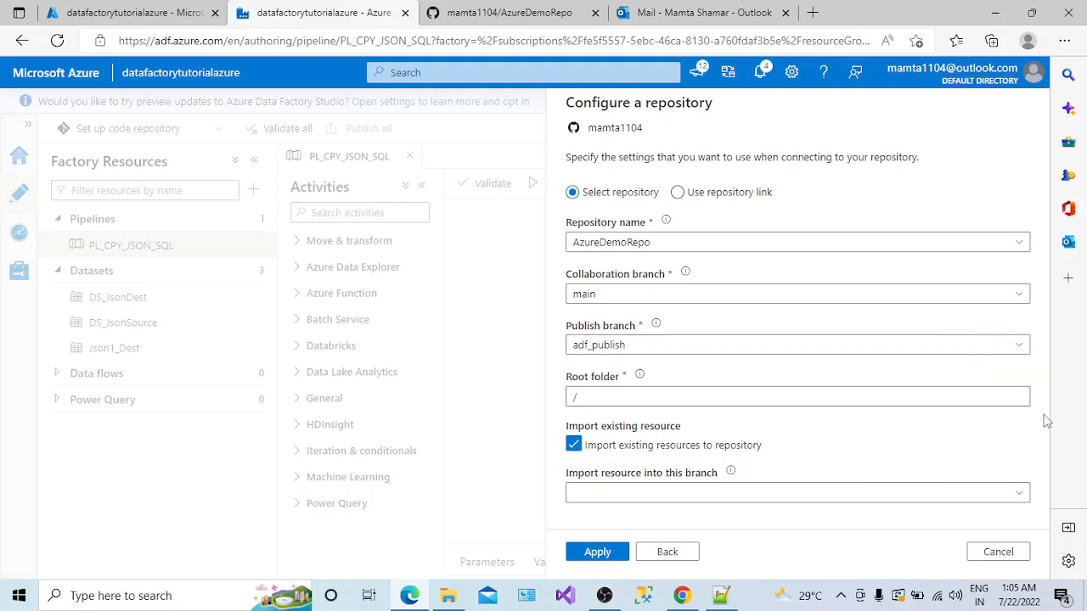
left_click(576, 450)
left_click(576, 452)
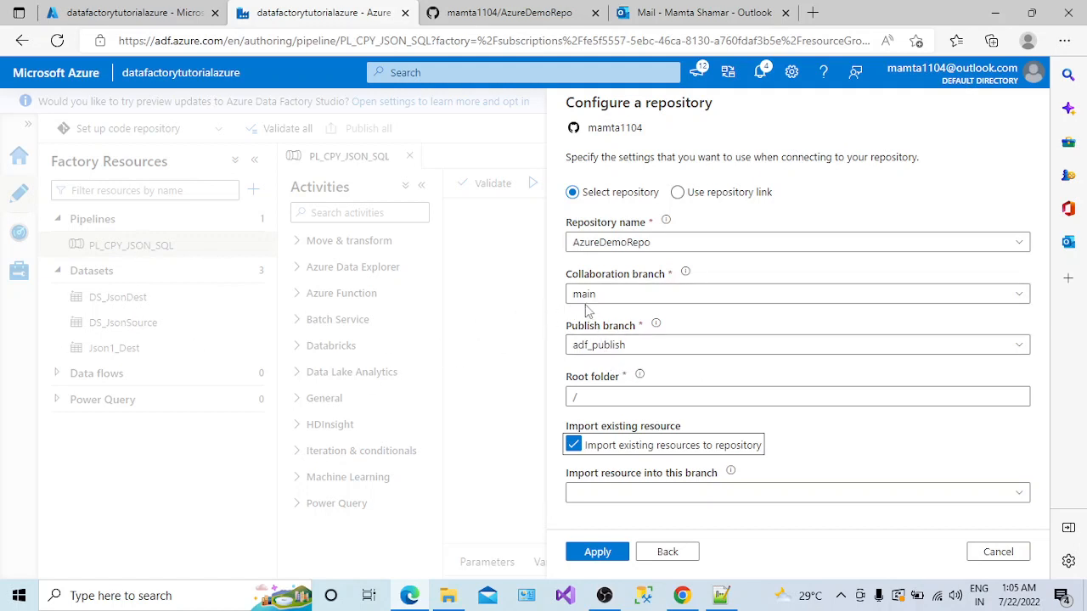
left_click(608, 552)
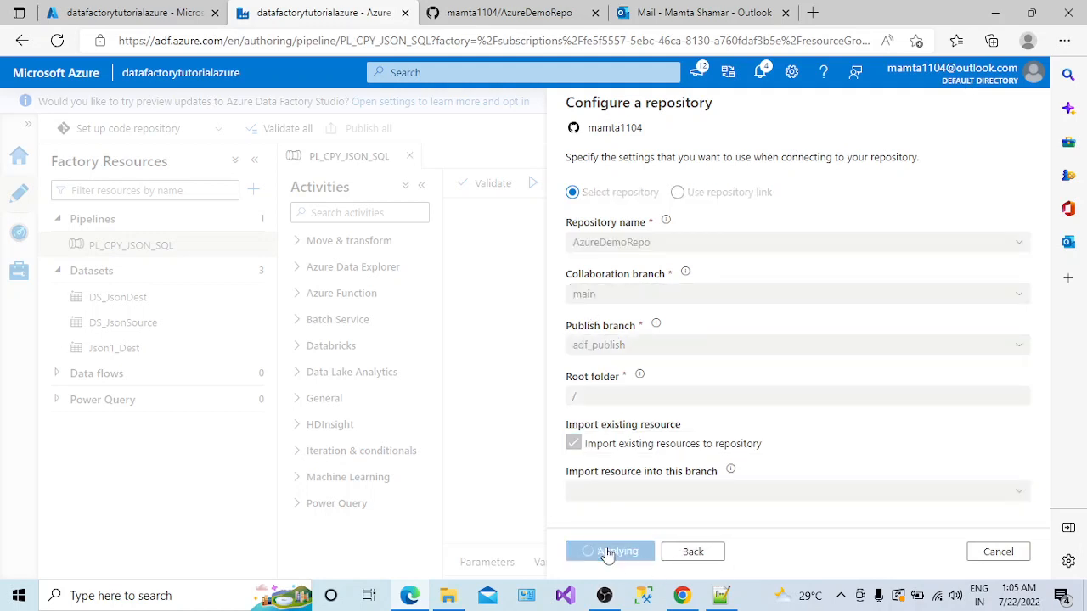
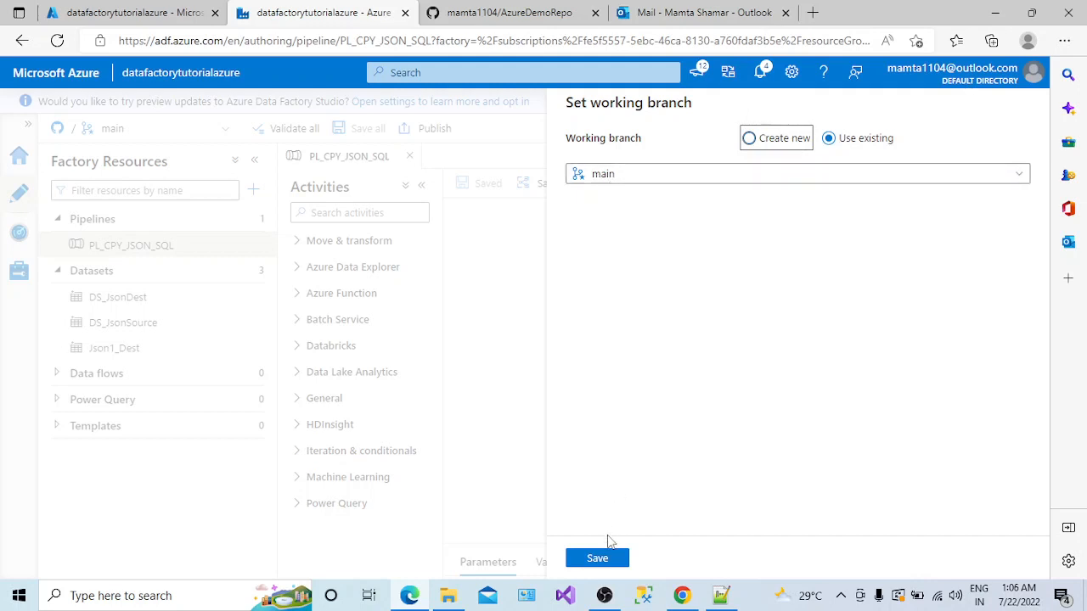
Apply the existing main branch as the working branch and review the branch list.
left_click(605, 566)
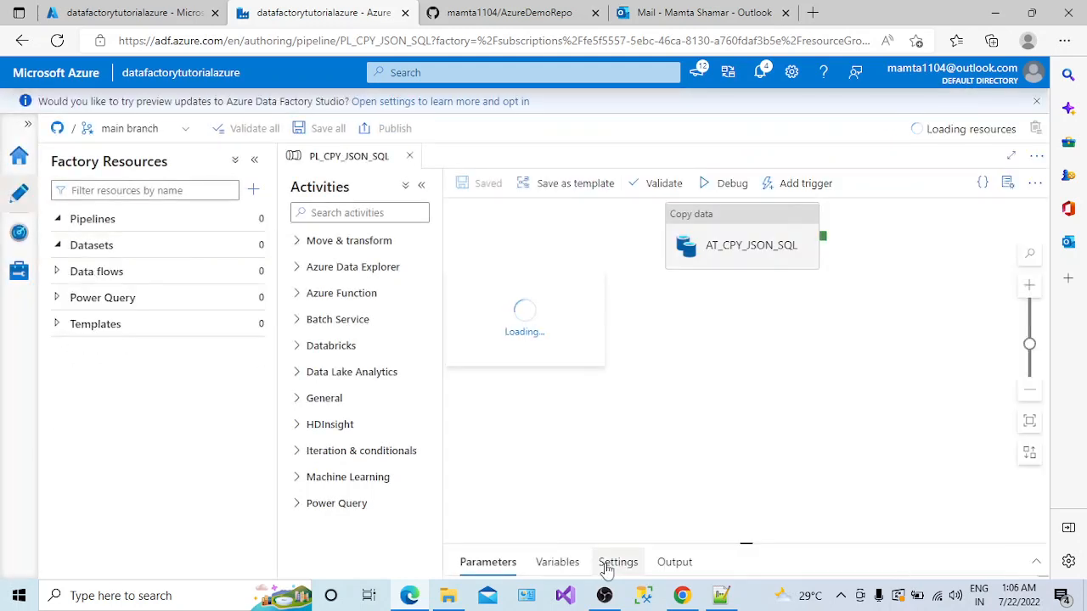
left_click(131, 195)
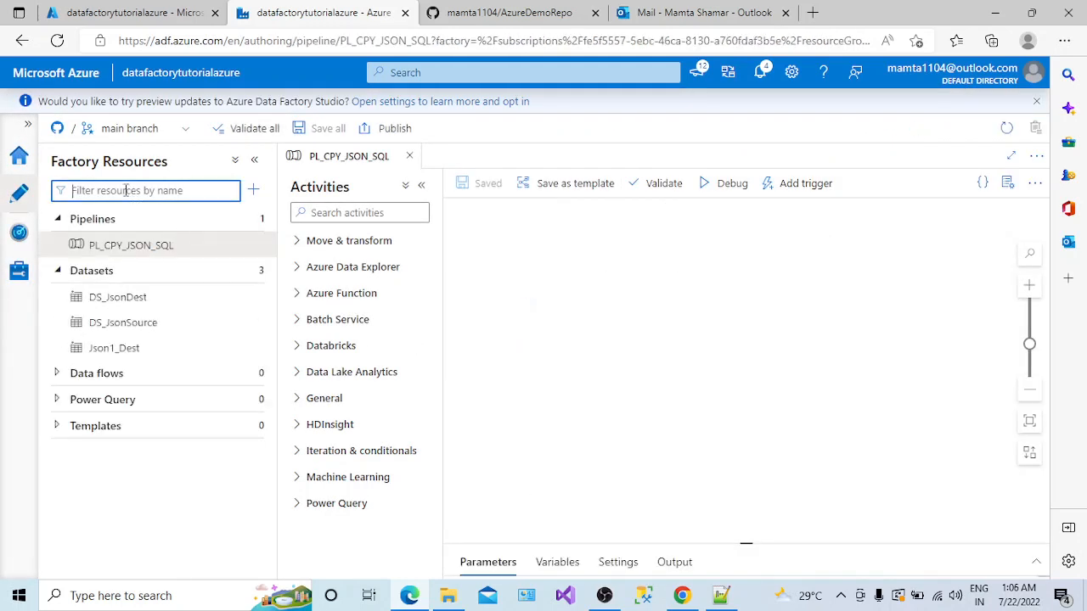
left_click(185, 134)
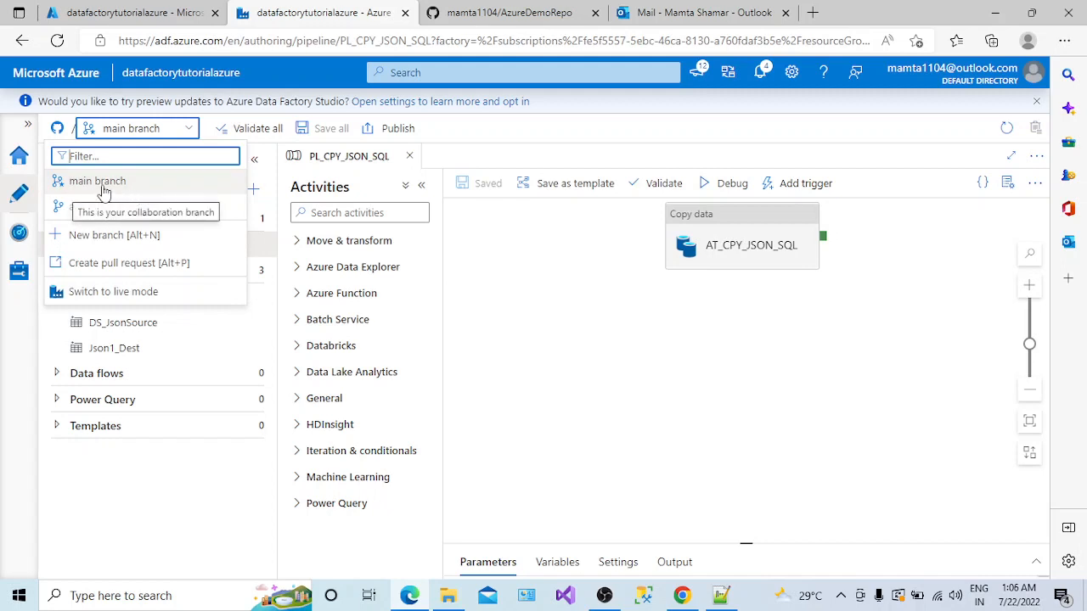
left_click(563, 269)
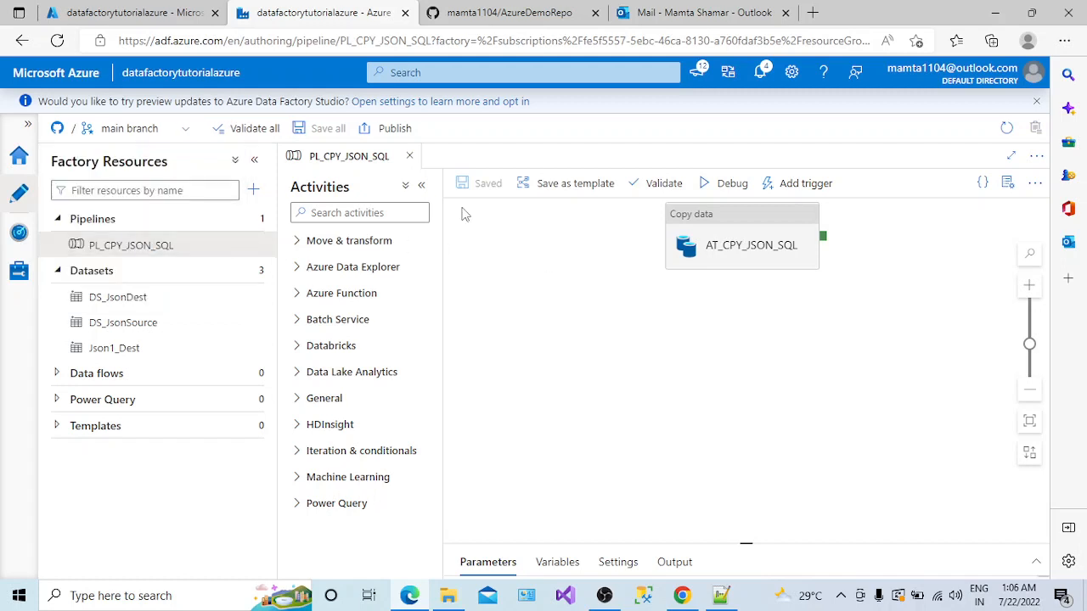
left_click(183, 135)
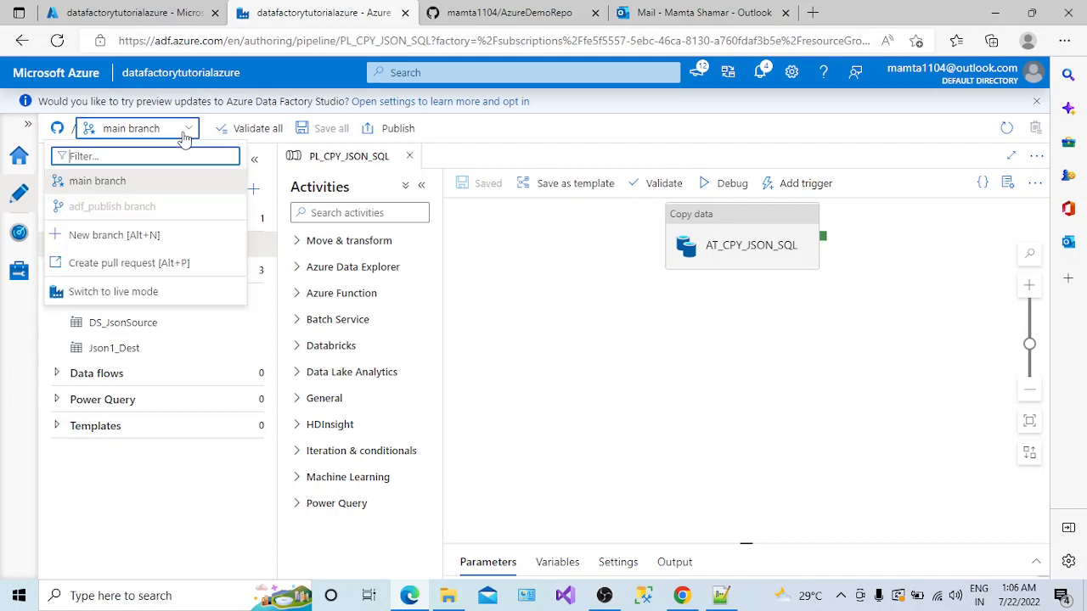
left_click(124, 293)
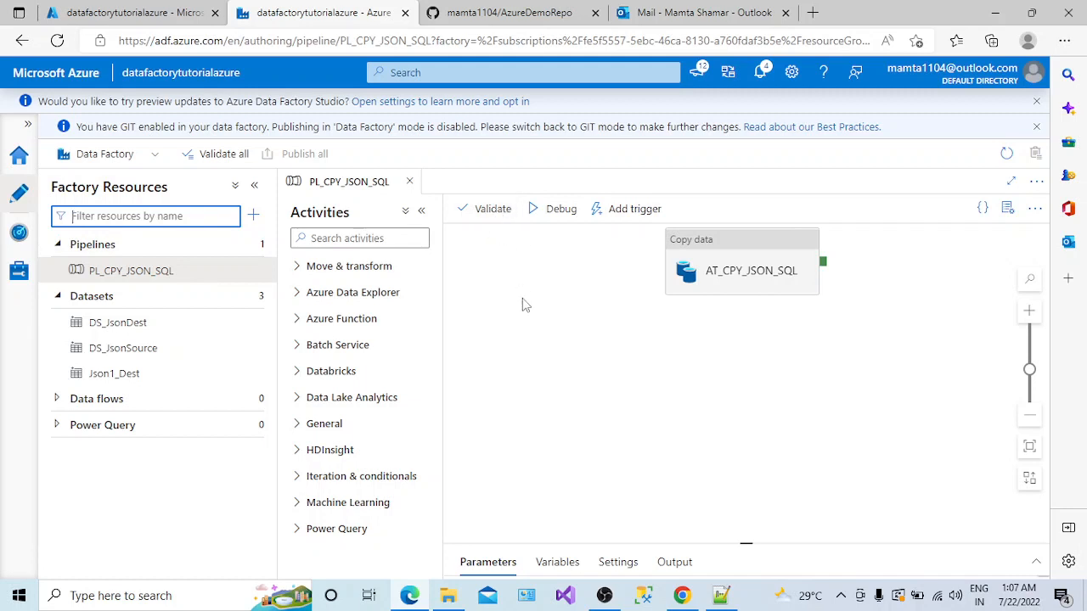
left_click(157, 156)
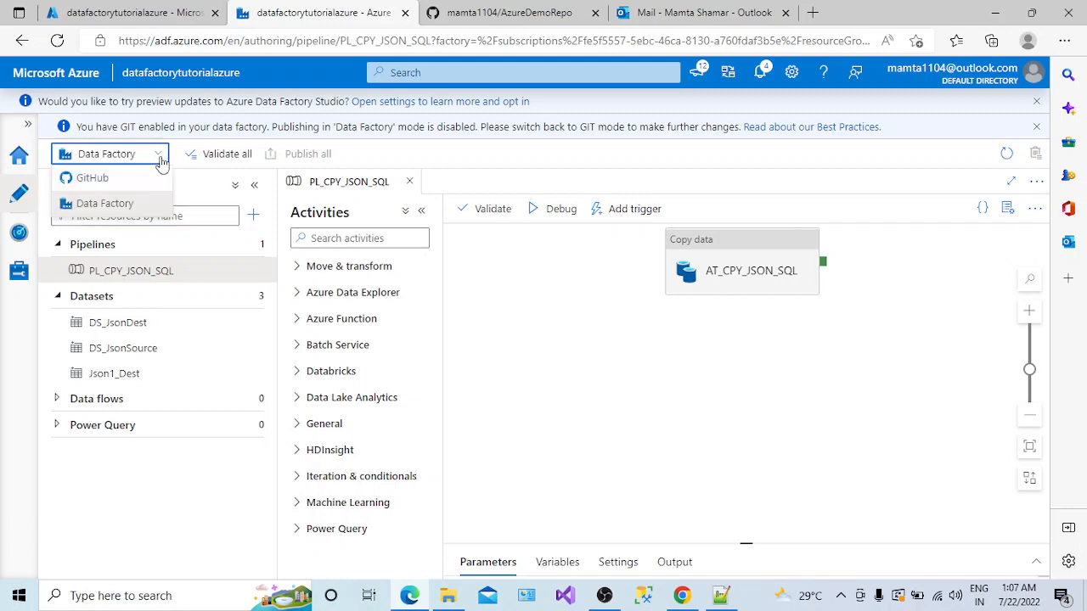
left_click(103, 179)
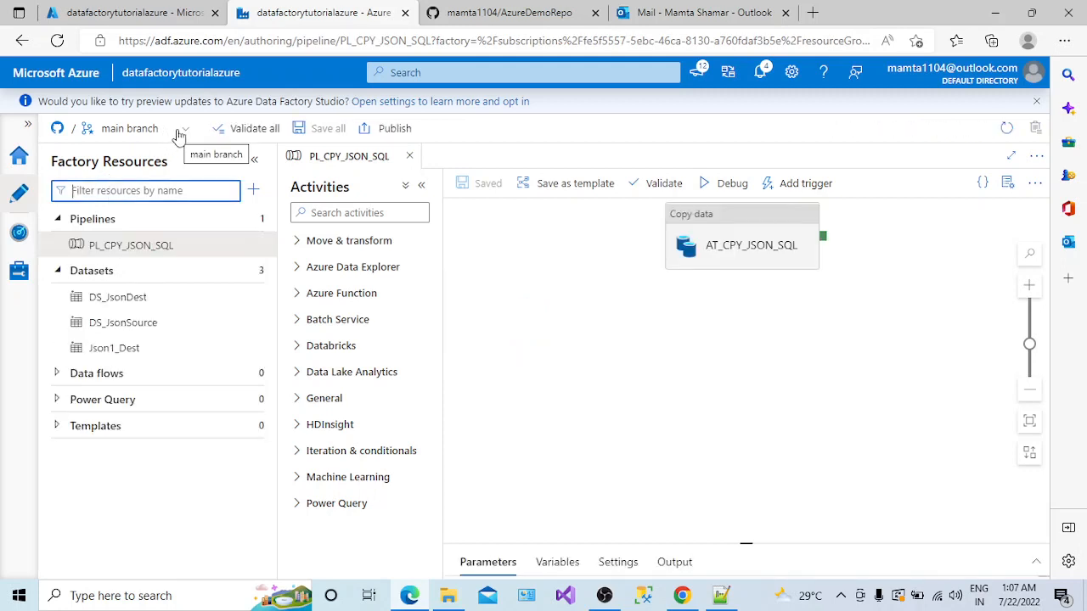
left_click(253, 190)
mouse_move(303, 213)
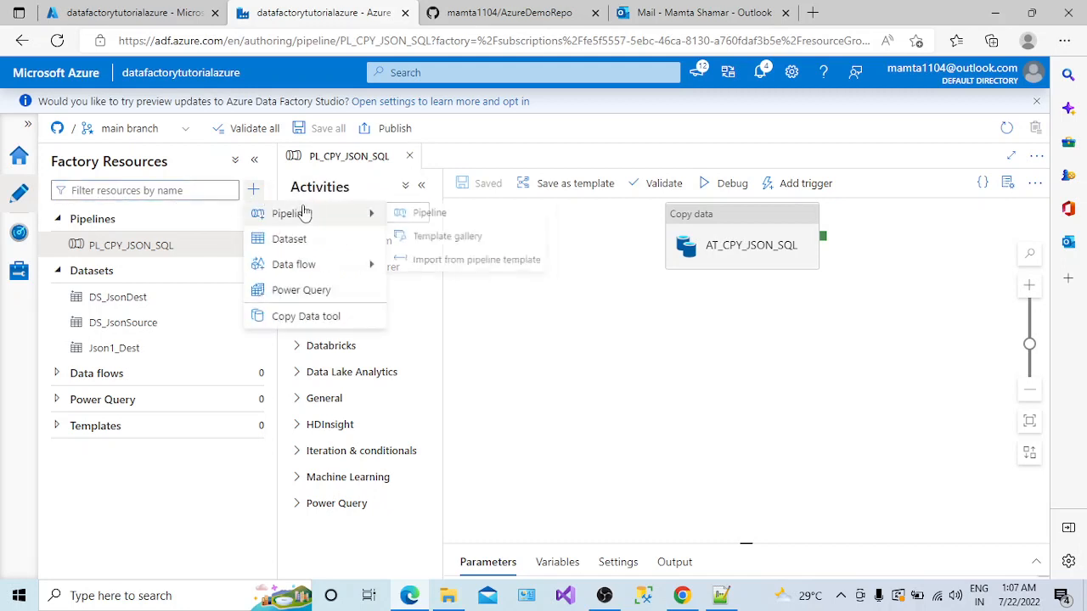
Create a new pipeline and drop a Wait activity, found by searching 'wait', onto its canvas.
left_click(422, 214)
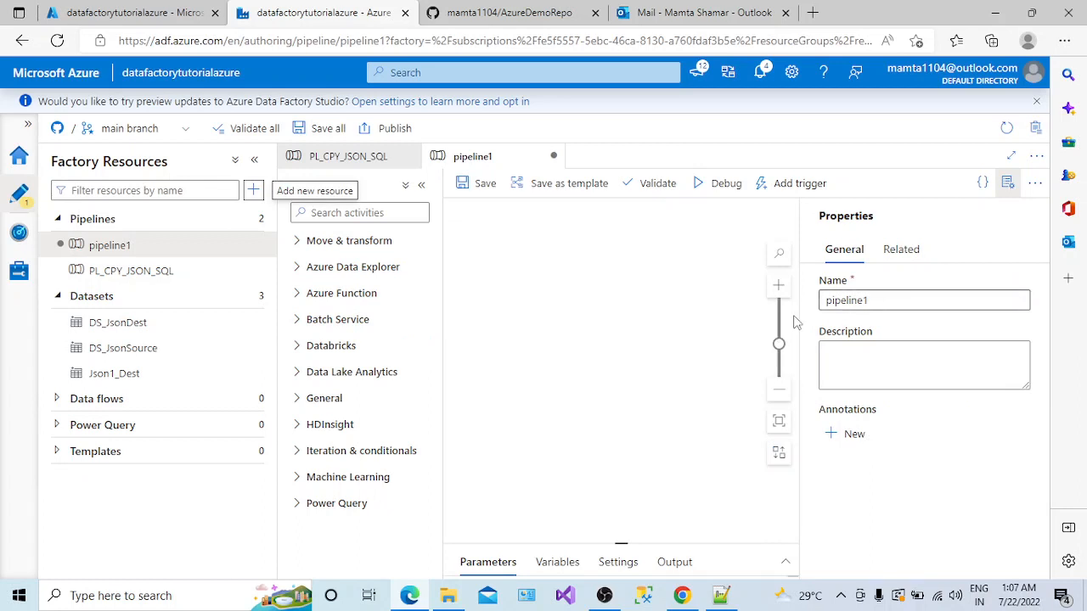
left_click(356, 213)
type("w")
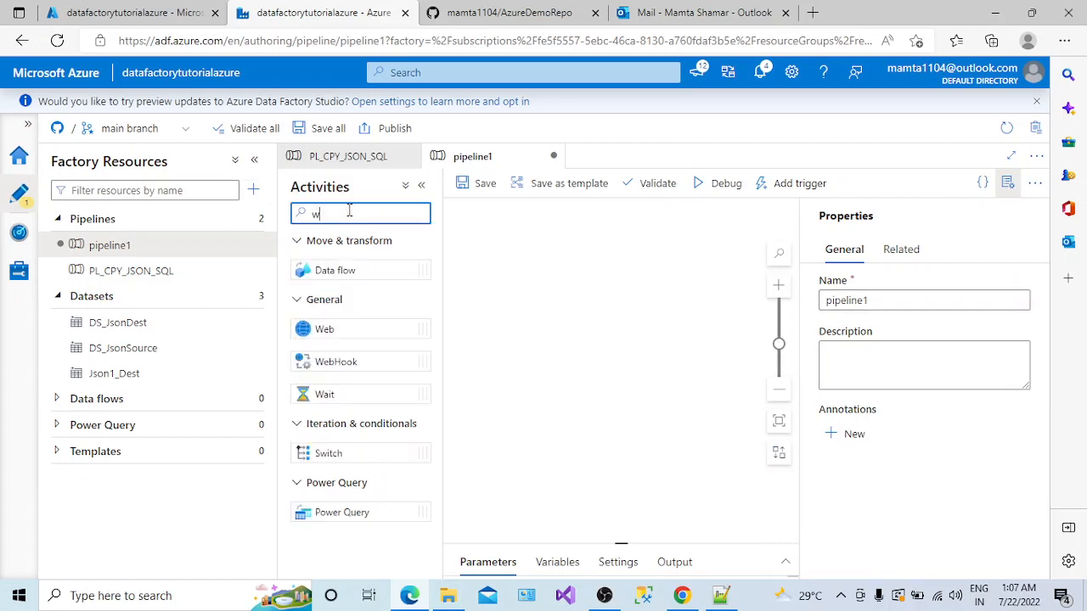
type("ait")
left_click_drag(351, 270, 564, 283)
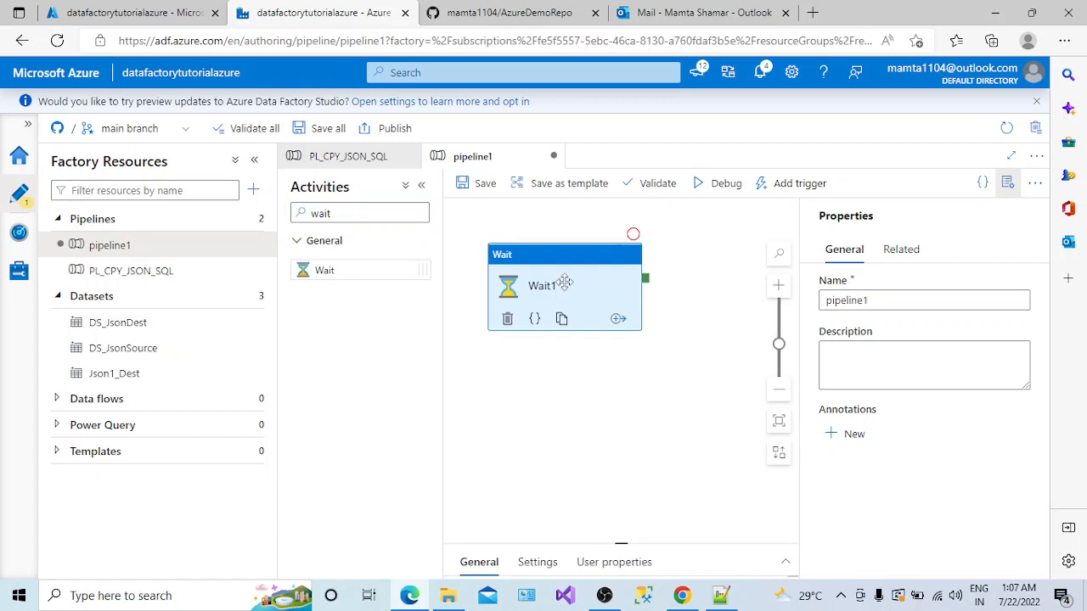
Save pipeline1 to the Git repository and check the branch list.
left_click(490, 196)
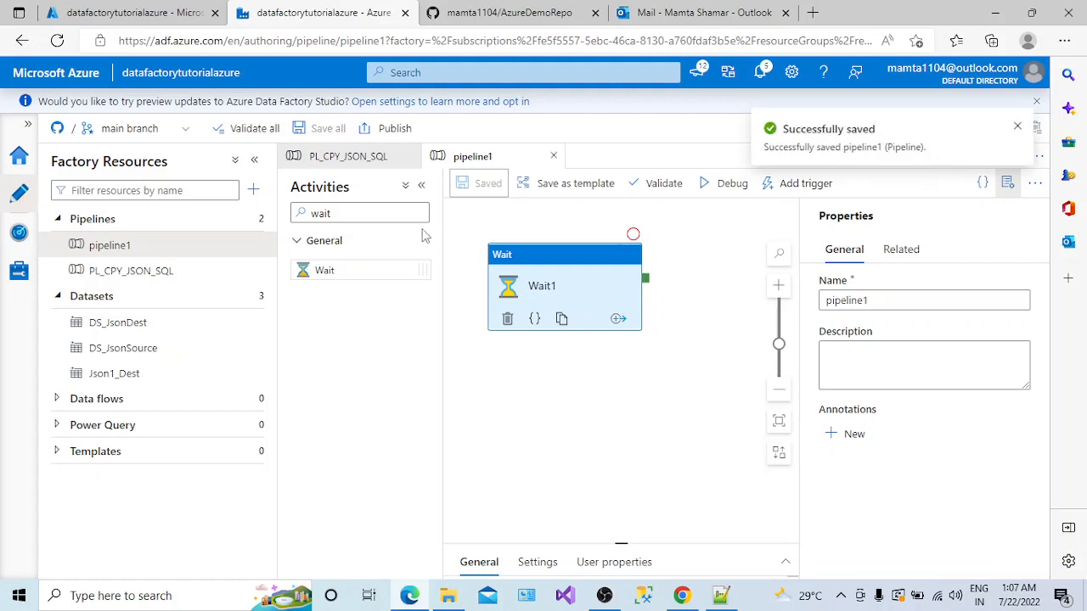
left_click(183, 129)
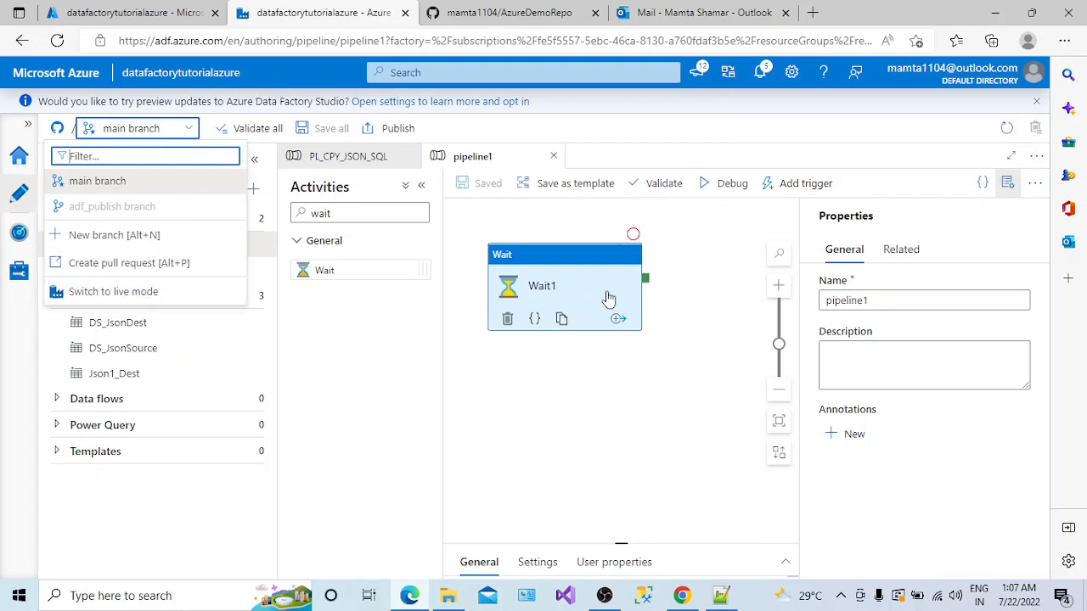
left_click(692, 295)
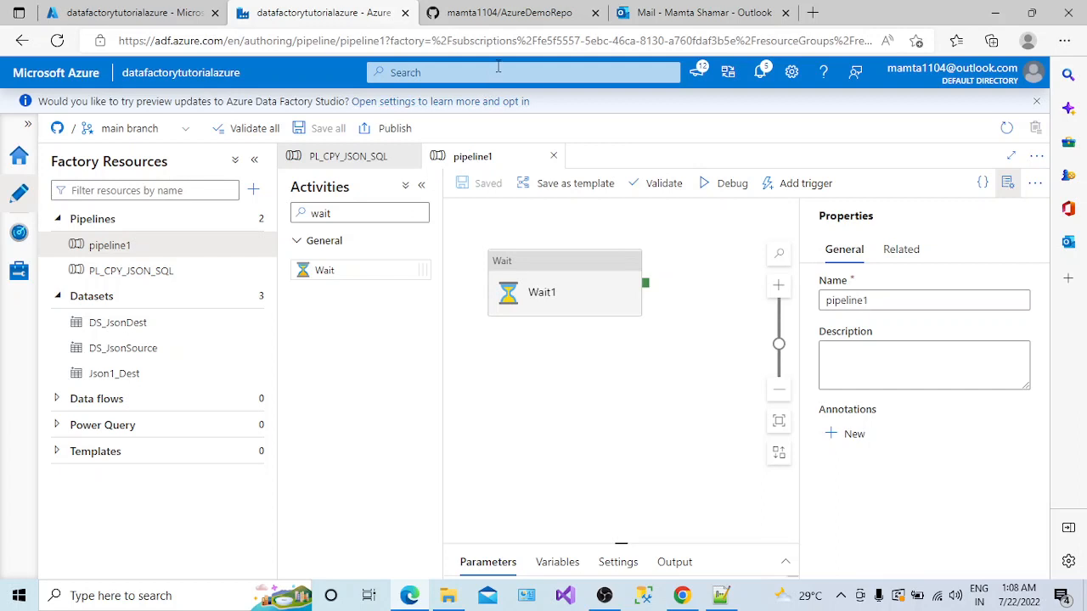
Reload AzureDemoRepo's main branch on GitHub and check when the pipeline folder last changed.
left_click(519, 10)
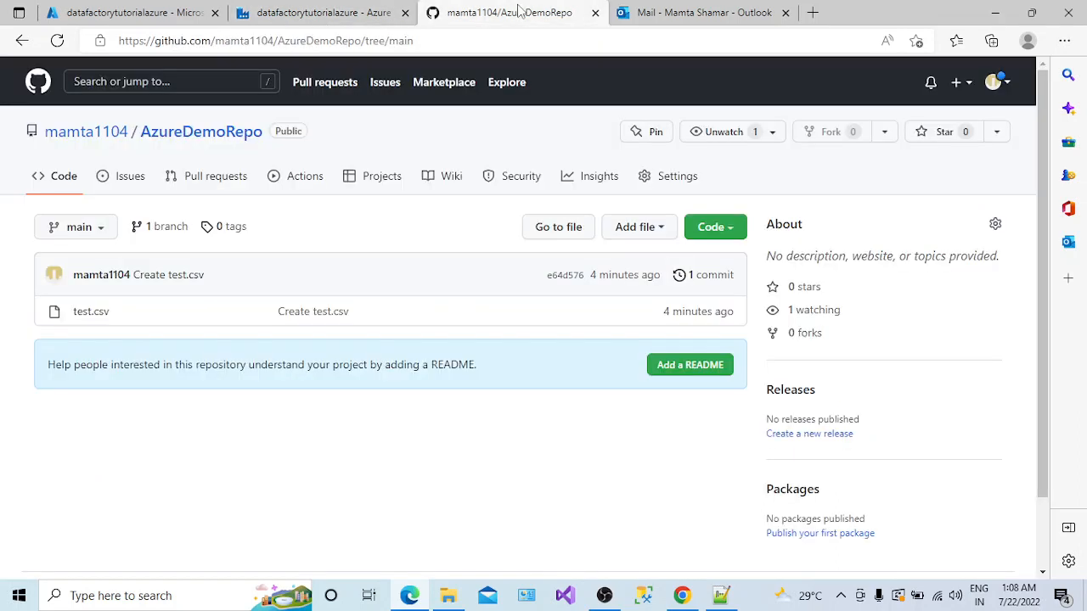
left_click(186, 138)
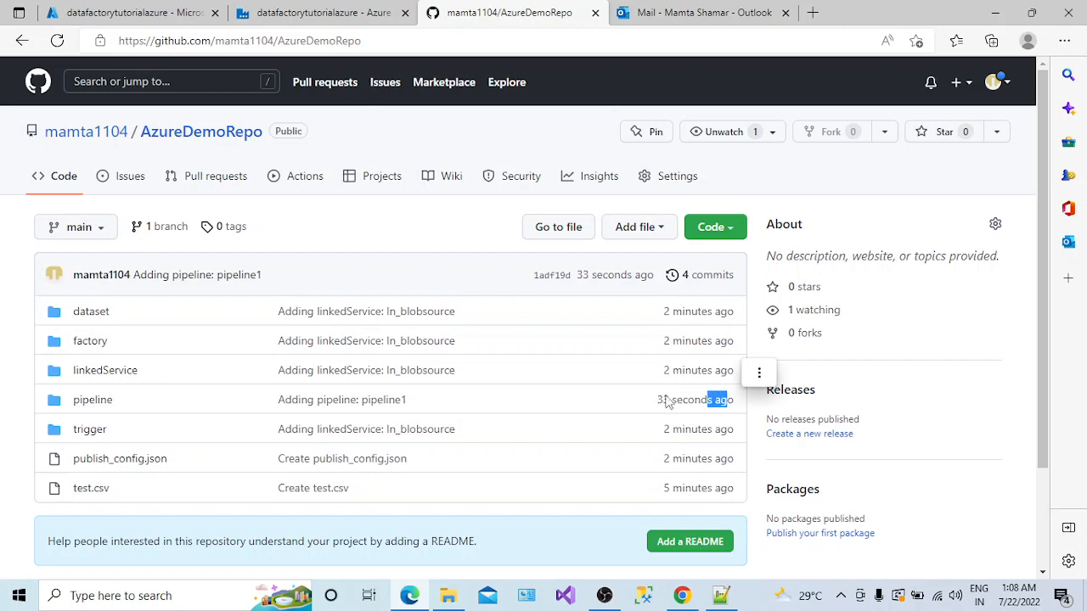
left_click_drag(656, 400, 702, 401)
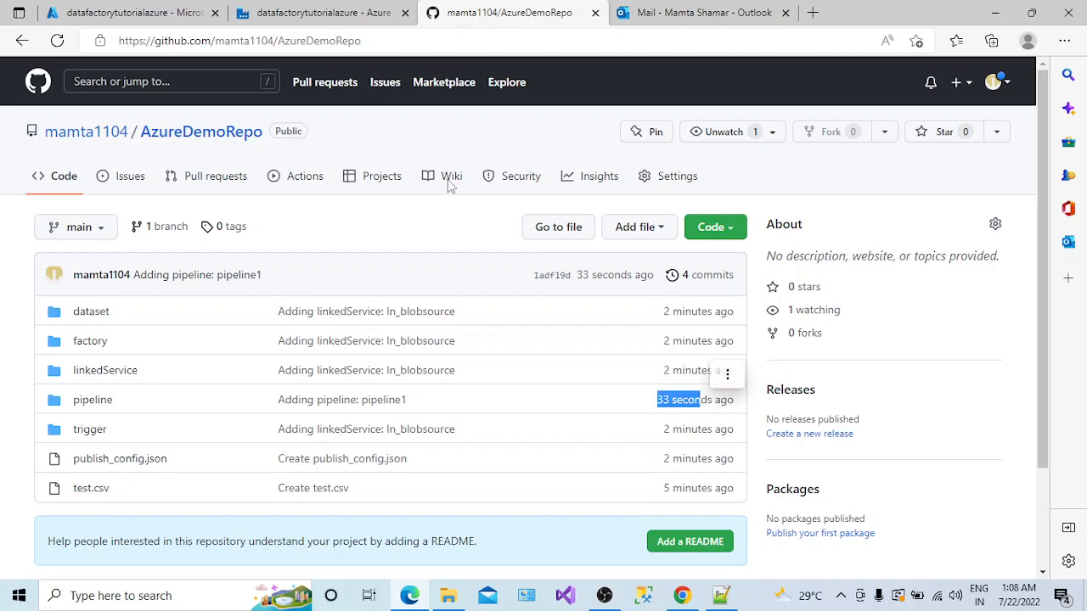
left_click(333, 19)
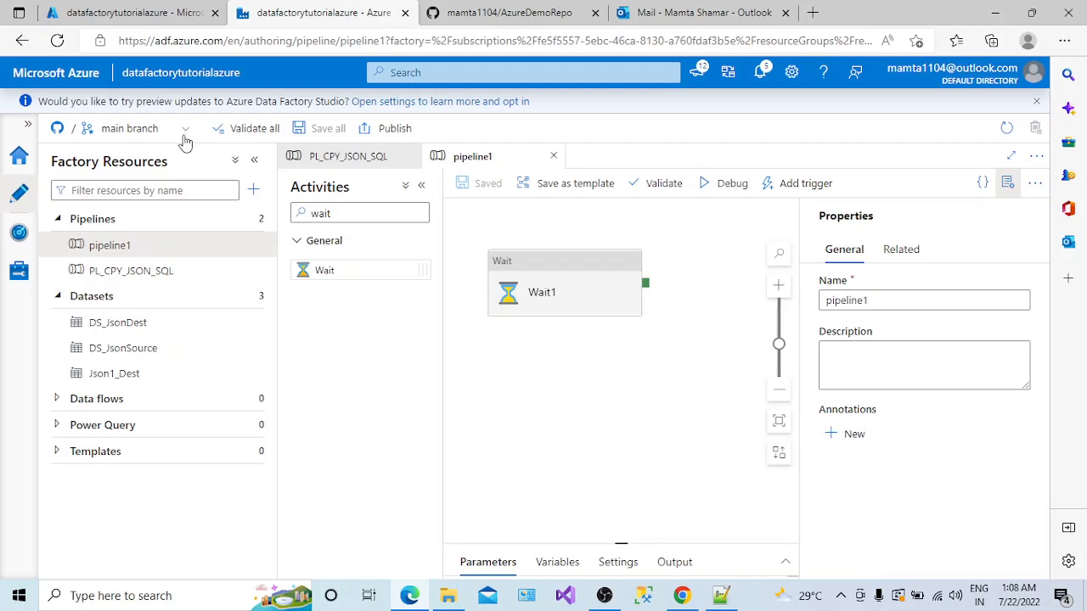
left_click(510, 13)
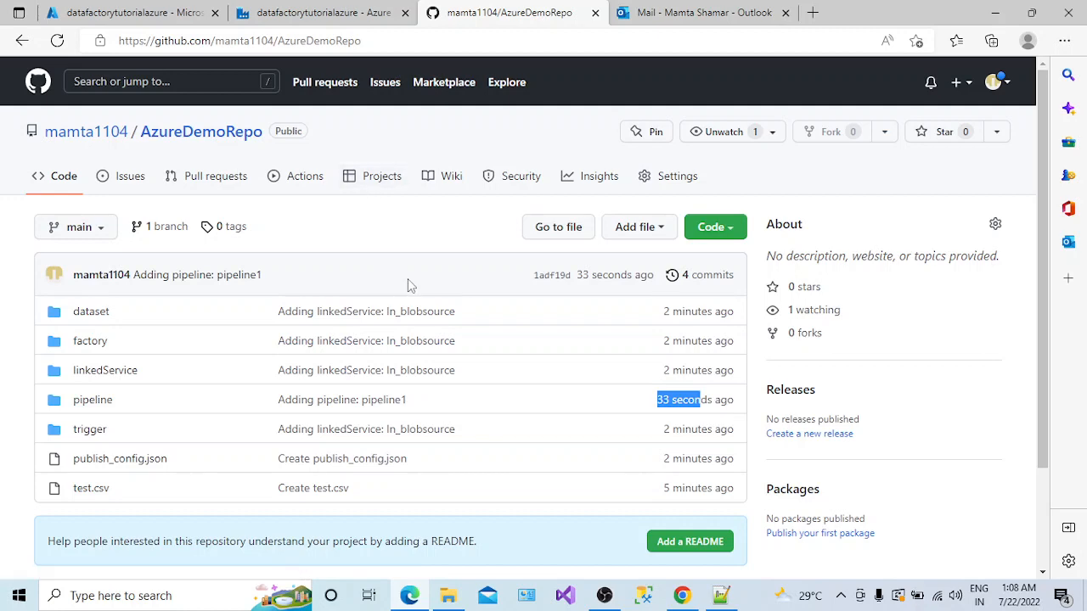
scroll(1035, 332, "down", 1)
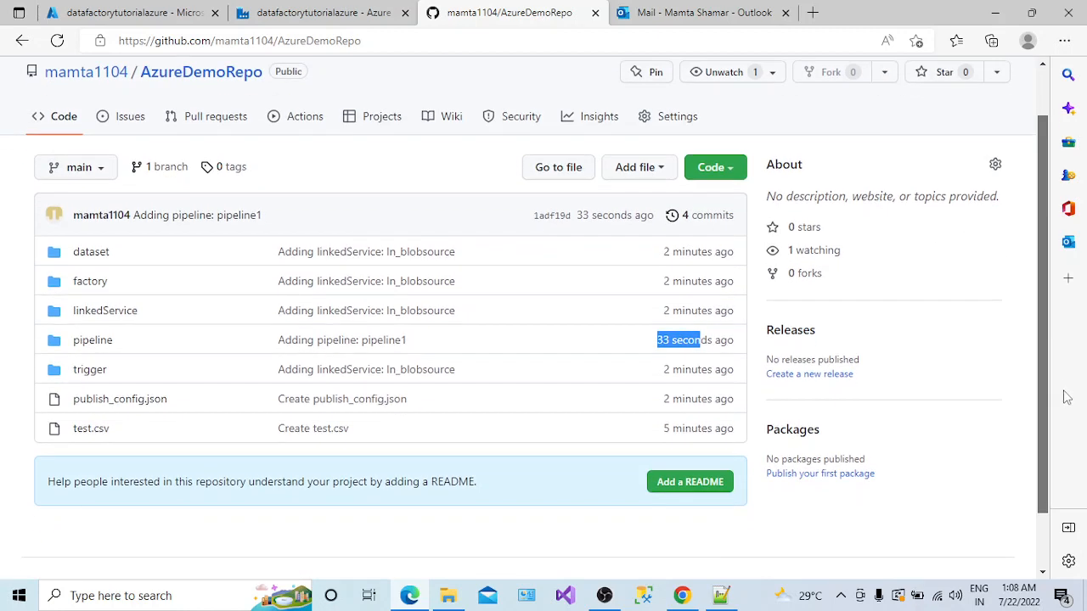
Look over PL_CPY_JSON_SQL.json in the repository's pipeline folder.
left_click(108, 341)
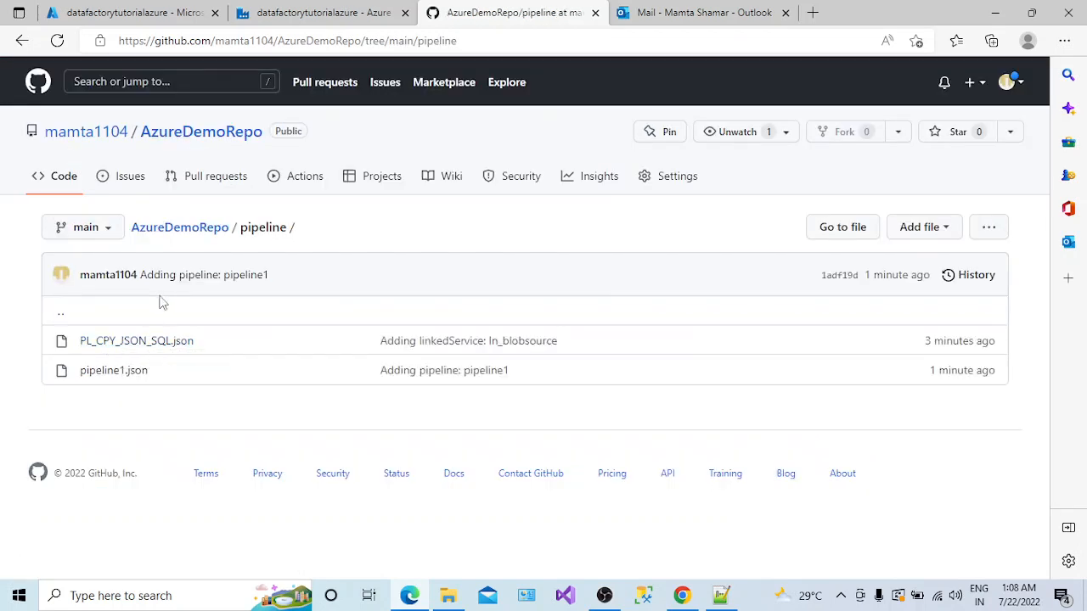
left_click(141, 346)
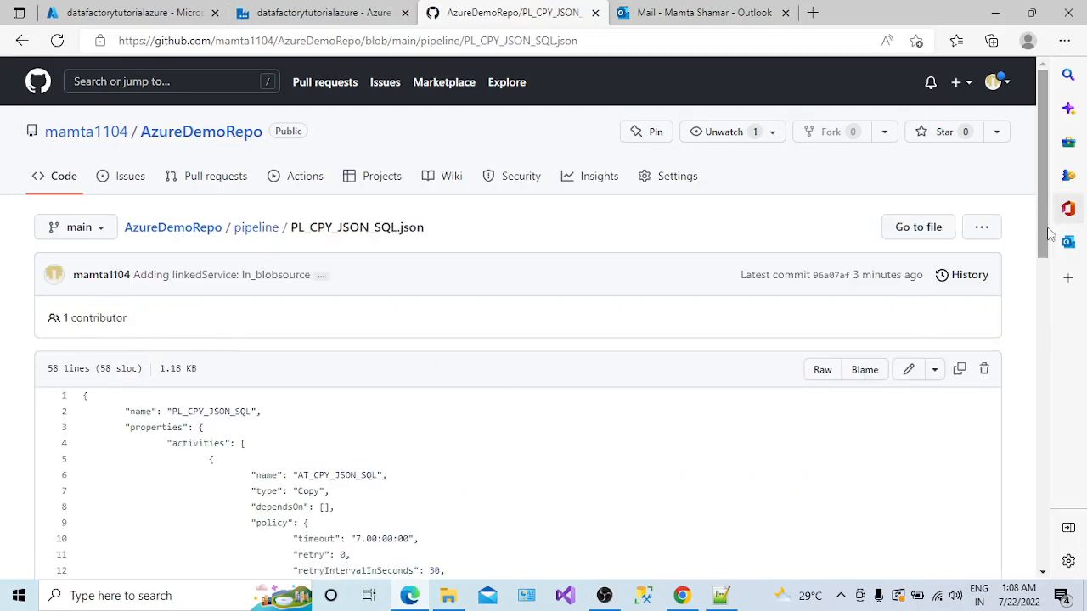
left_click_drag(1044, 228, 921, 251)
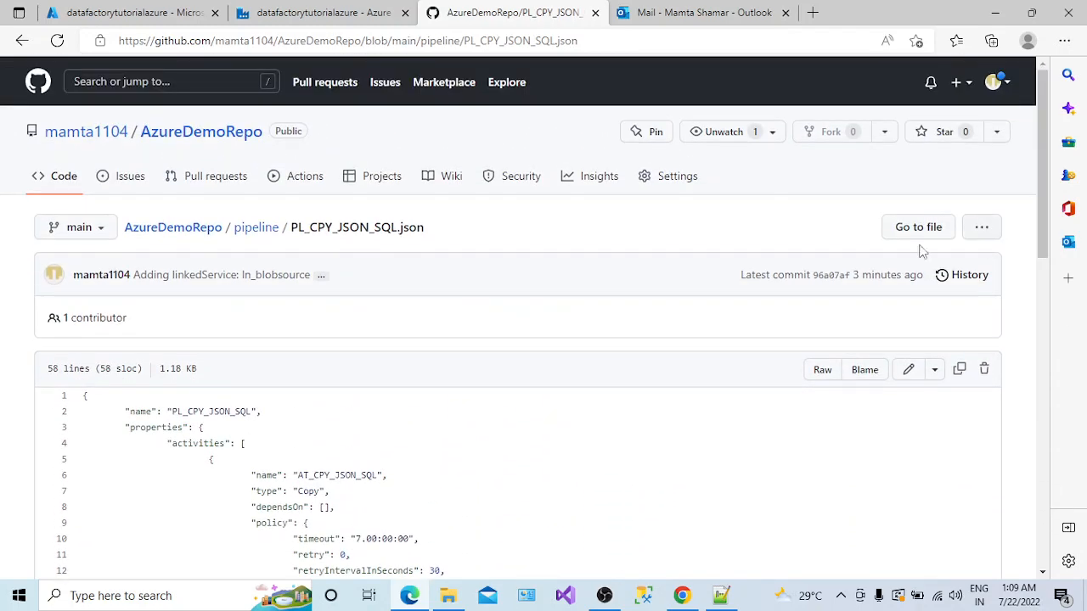
left_click(256, 228)
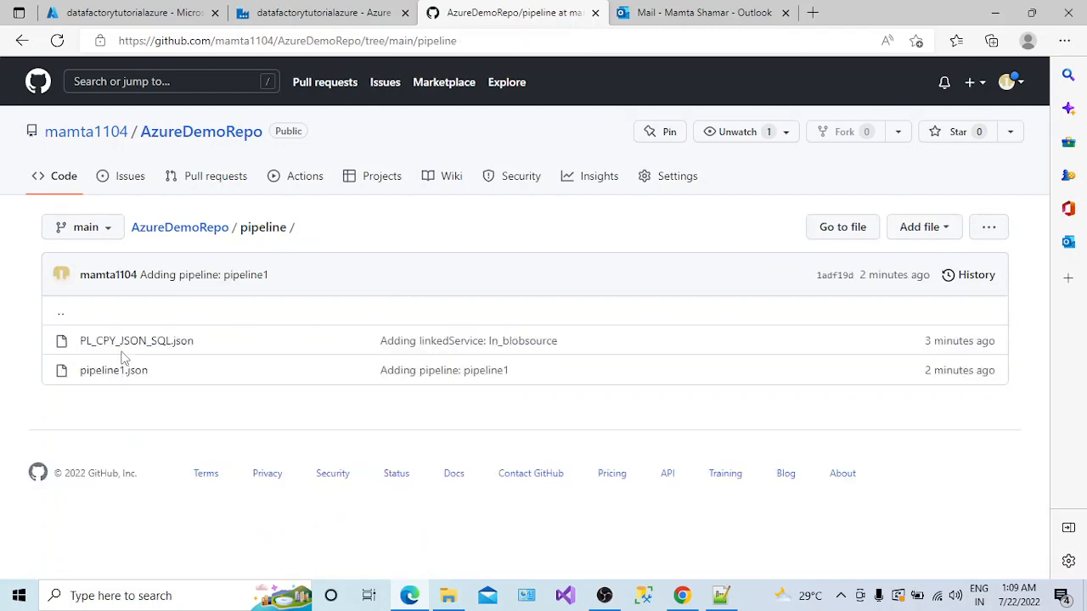
Open pipeline1.json and examine its name, properties and activities array.
left_click(124, 374)
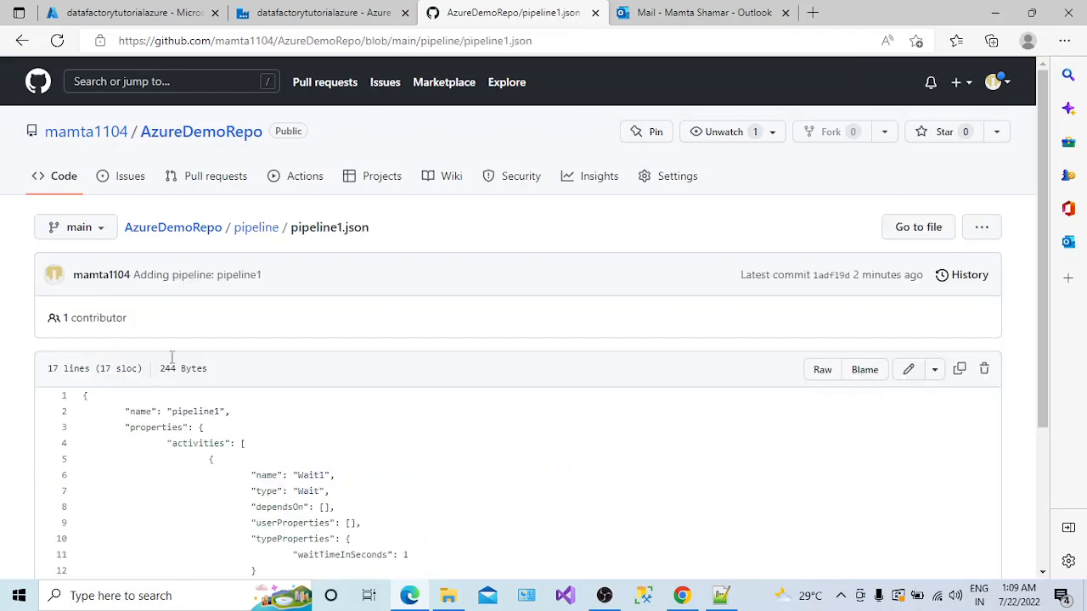
left_click_drag(1045, 334, 1052, 411)
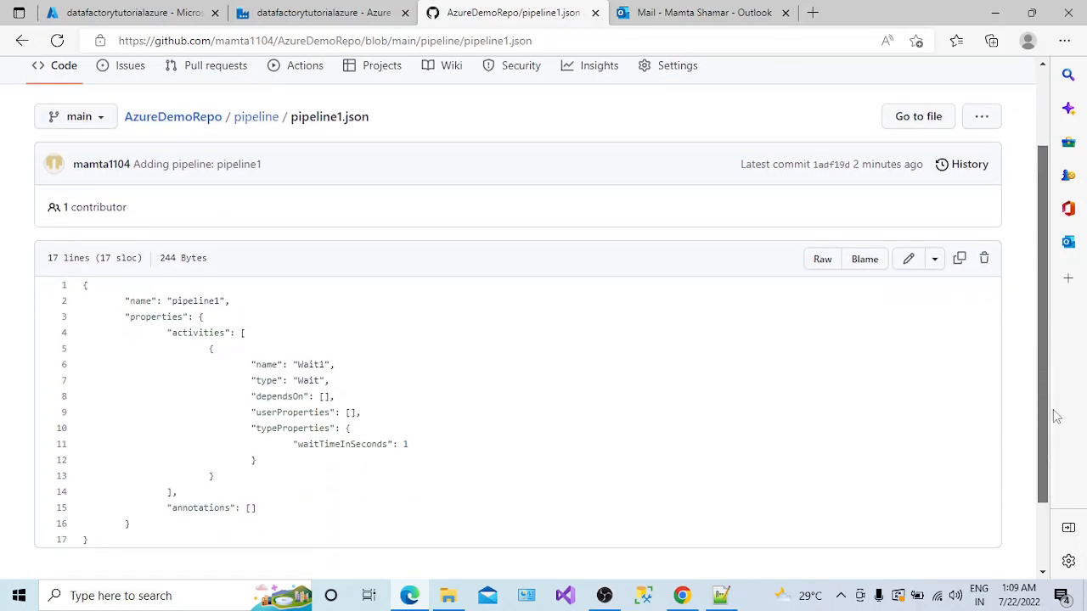
double_click(195, 302)
double_click(165, 319)
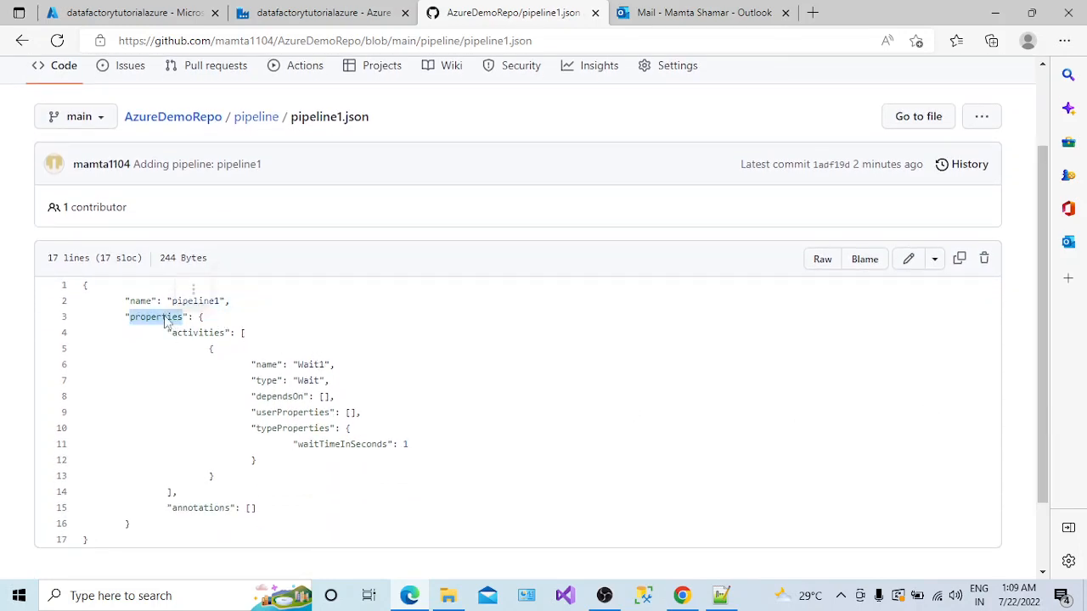
double_click(201, 334)
left_click_drag(242, 337, 174, 494)
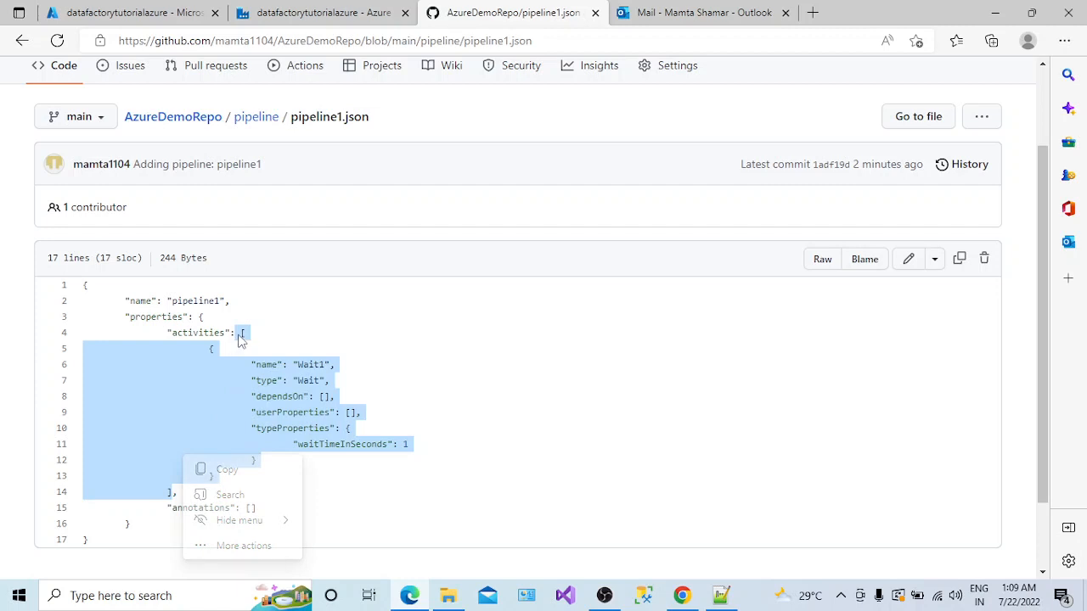
double_click(270, 368)
left_click(265, 382)
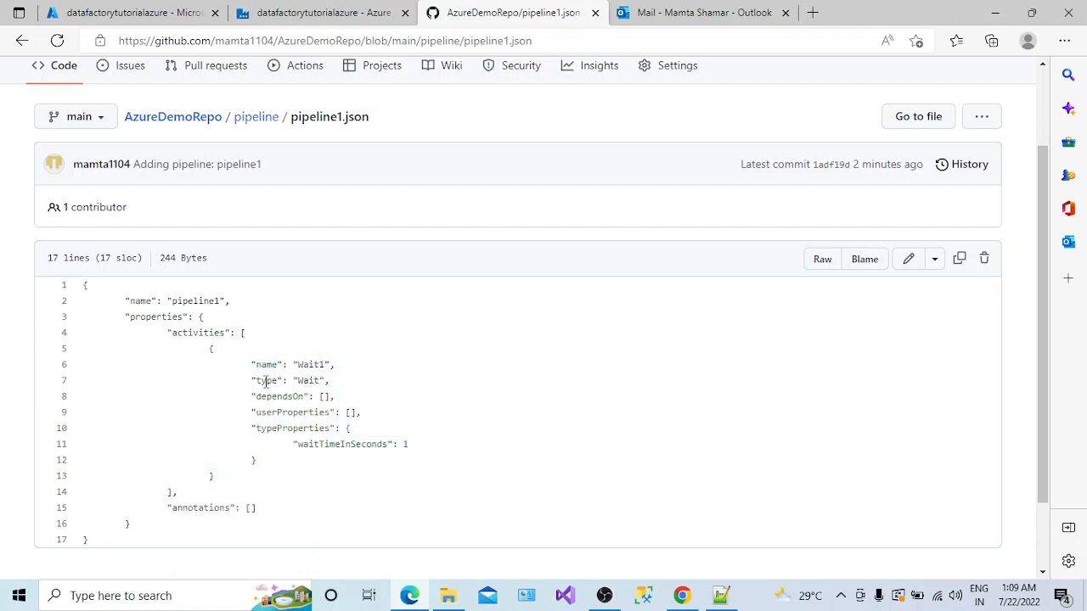
Inspect the Wait activity's userProperties, typeProperties and waitTimeInSeconds, then return to the pipeline folder.
double_click(288, 411)
double_click(287, 429)
double_click(360, 445)
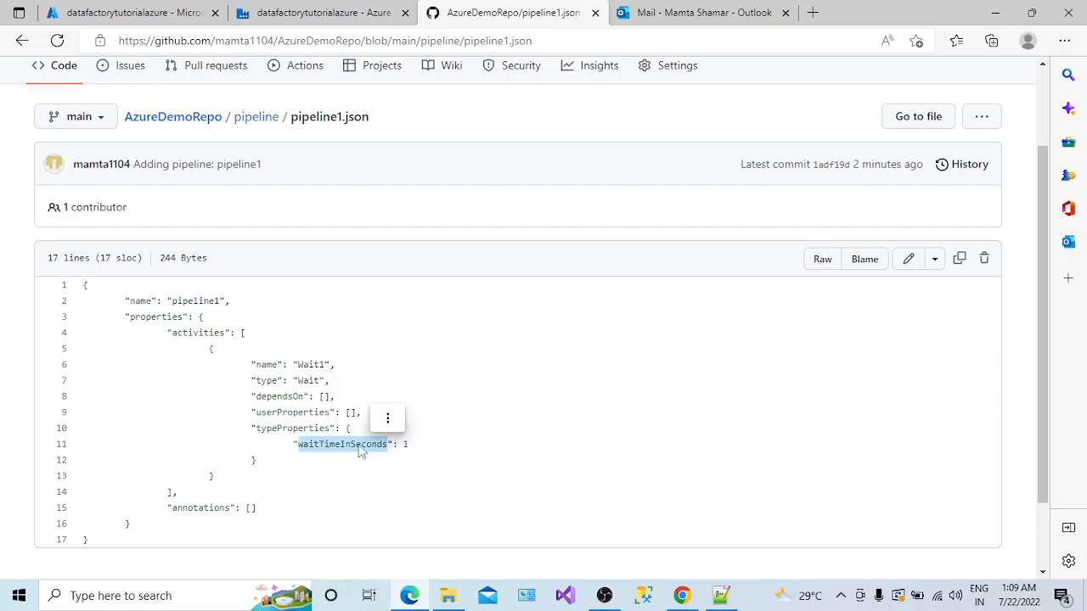
left_click(413, 453)
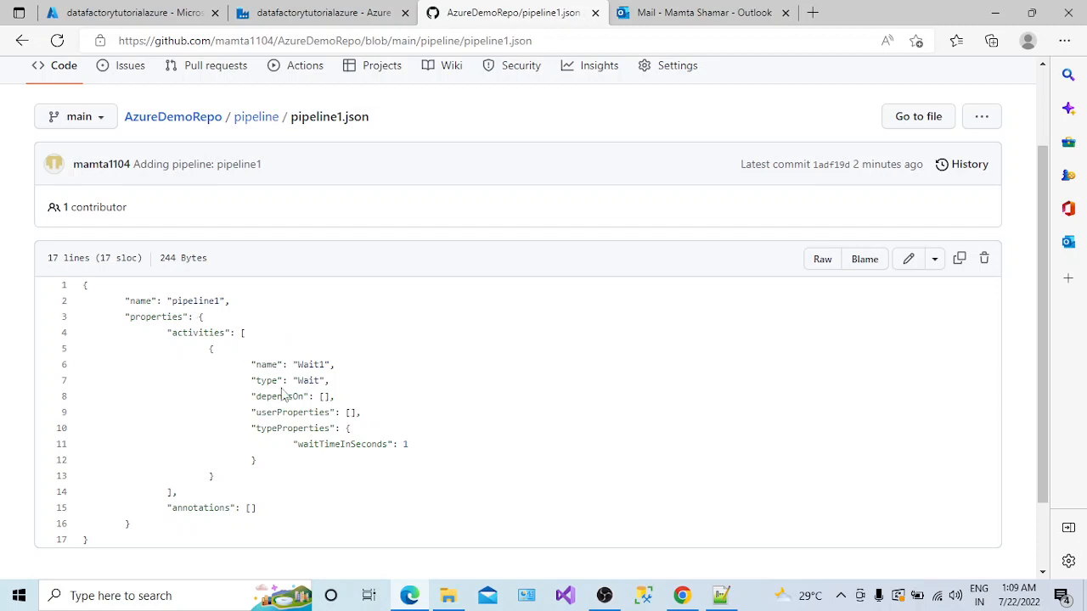
left_click(257, 123)
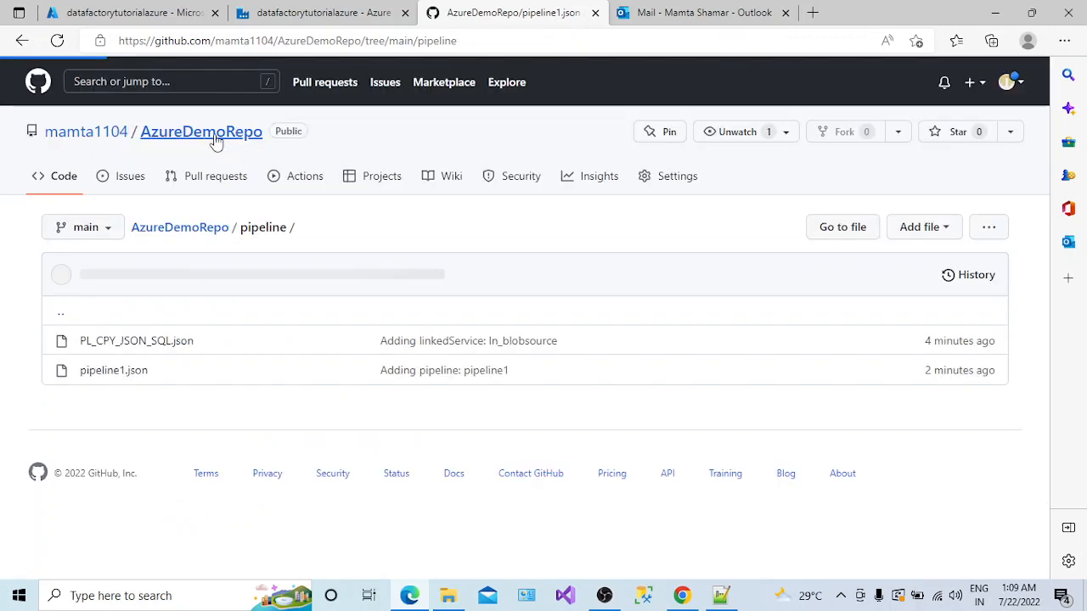
Open DS_JsonDest.json from AzureDemoRepo's dataset folder.
left_click(202, 232)
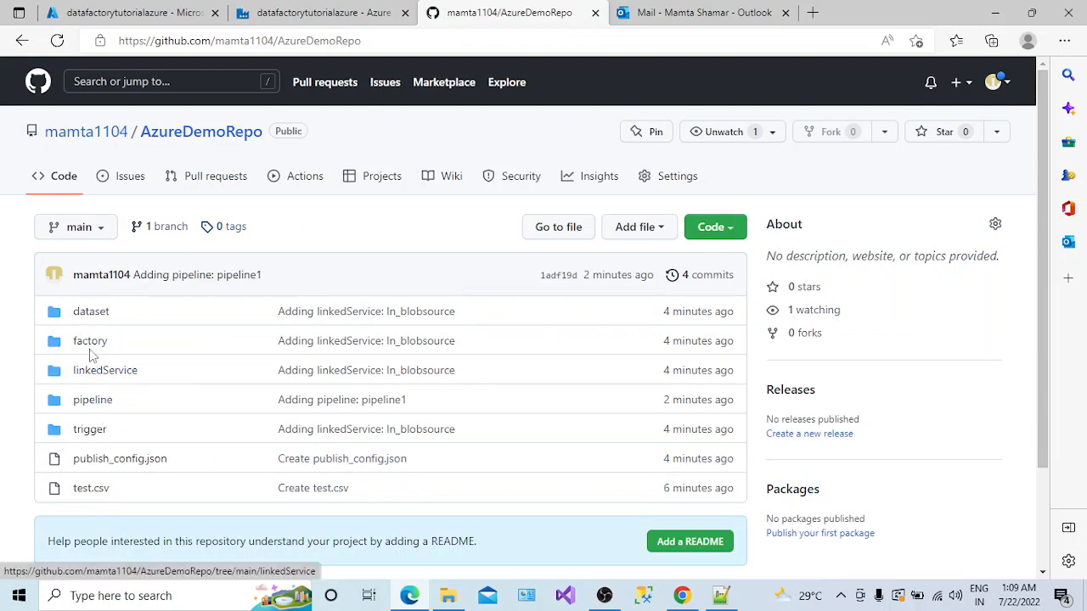
left_click(88, 314)
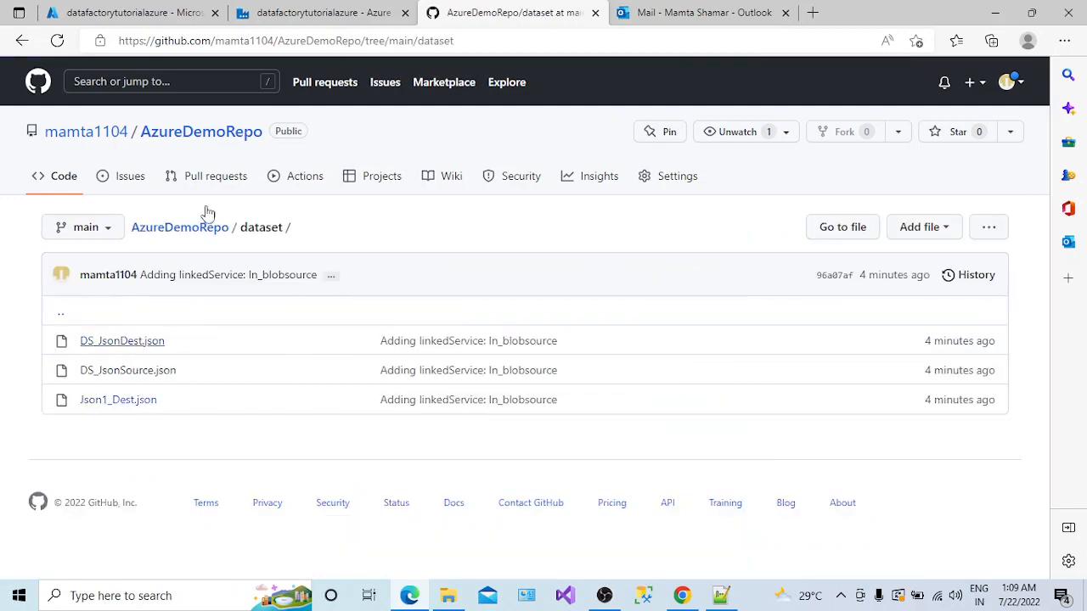
left_click(314, 13)
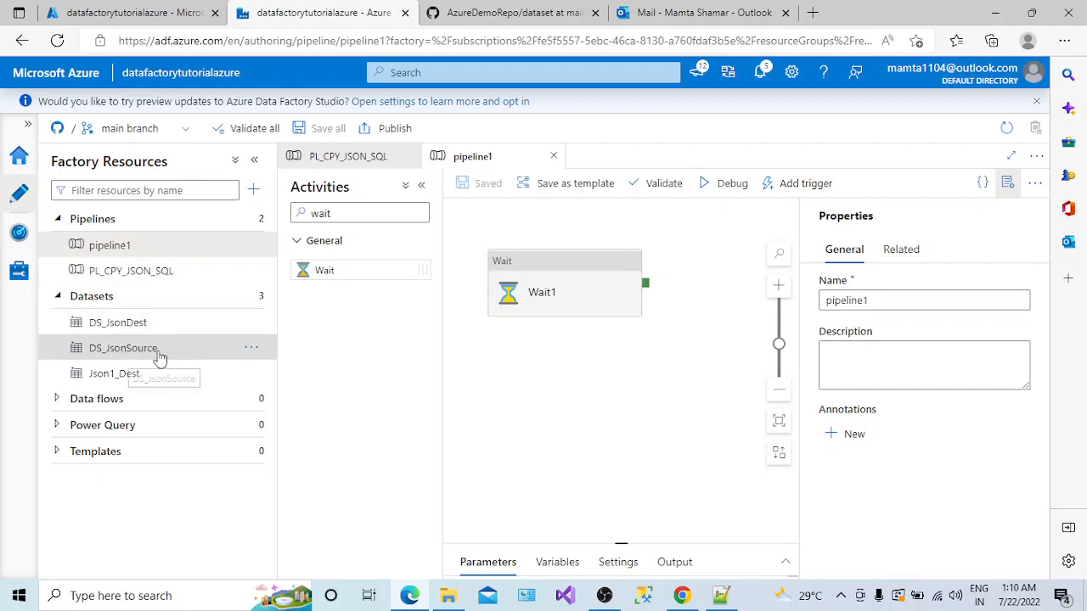
left_click(489, 13)
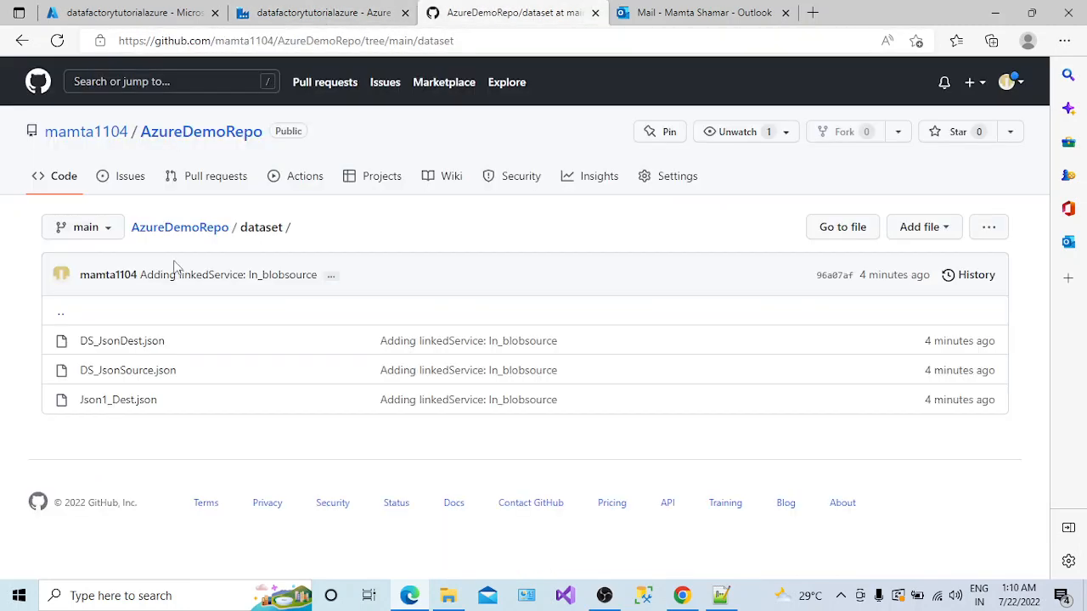
left_click(140, 344)
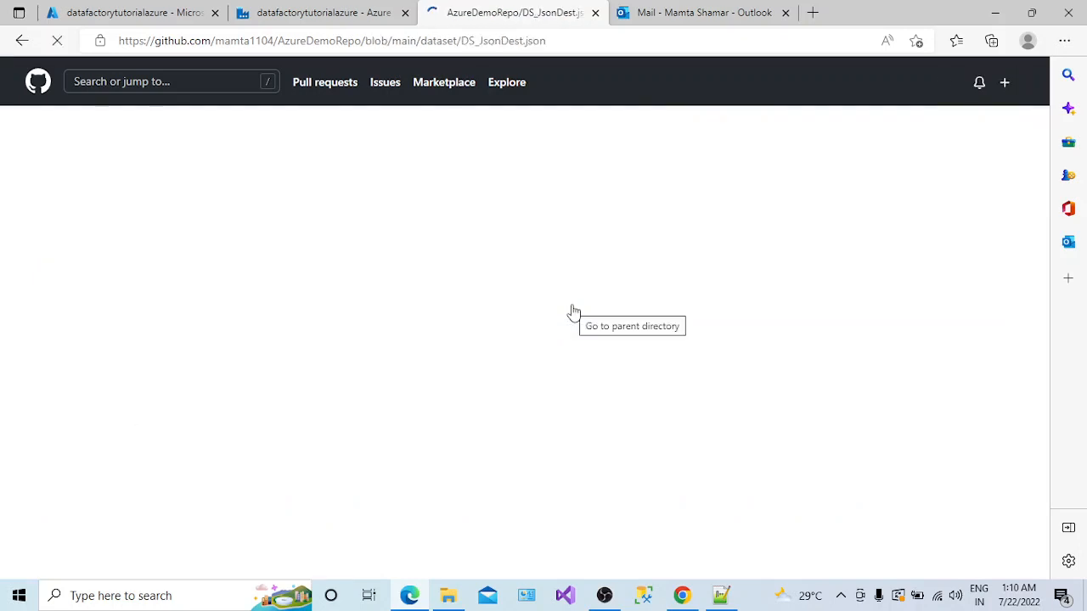
Review its LN_SQLDB linked service, AzureSqlTable type and dbo schema, then return to the repository root.
scroll(1057, 357, "down", 3)
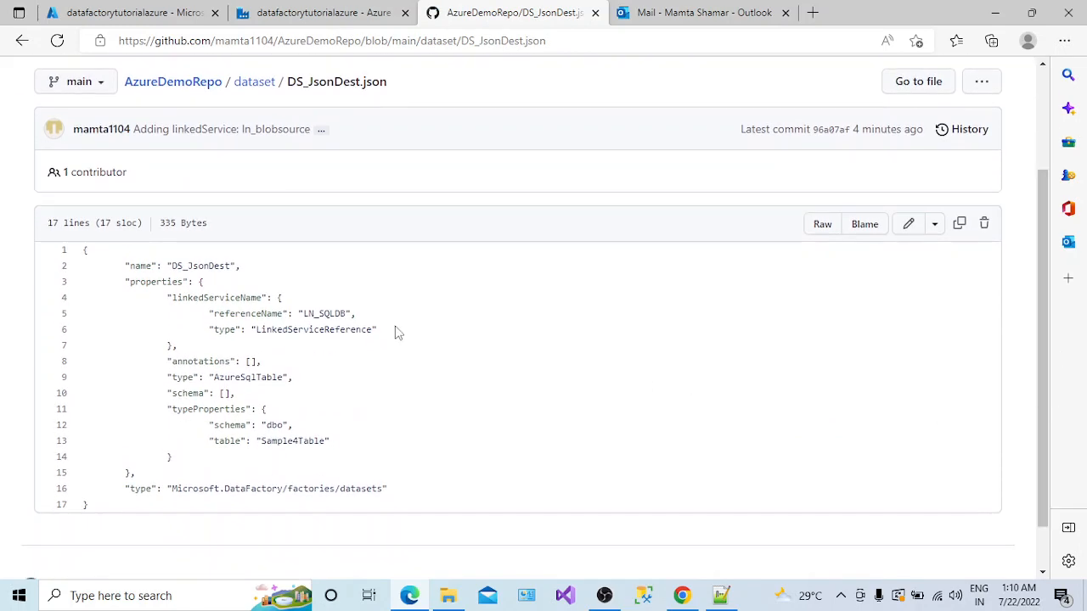
double_click(194, 302)
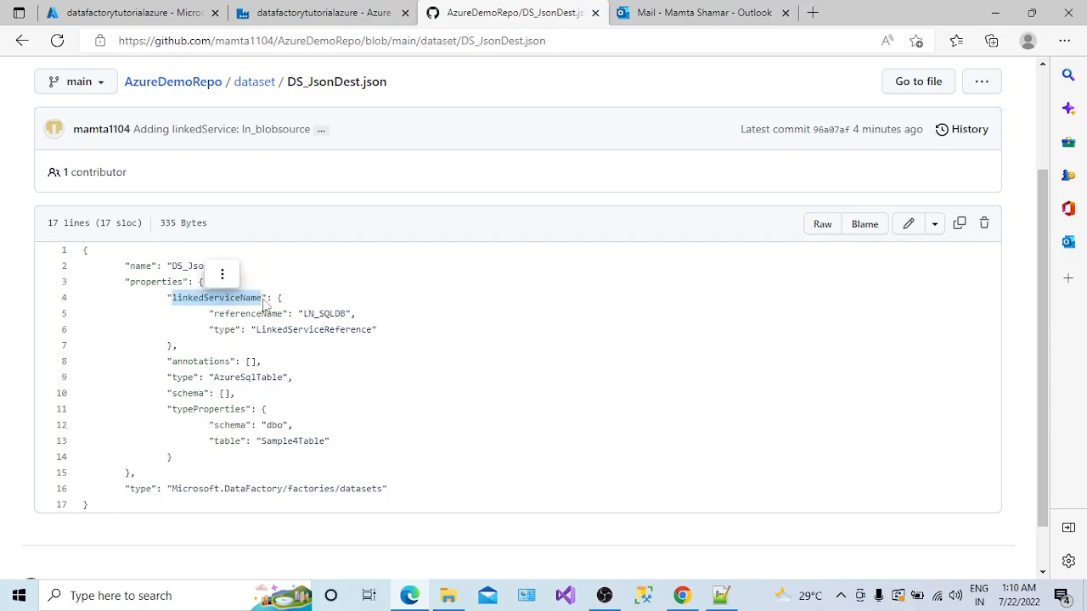
double_click(341, 314)
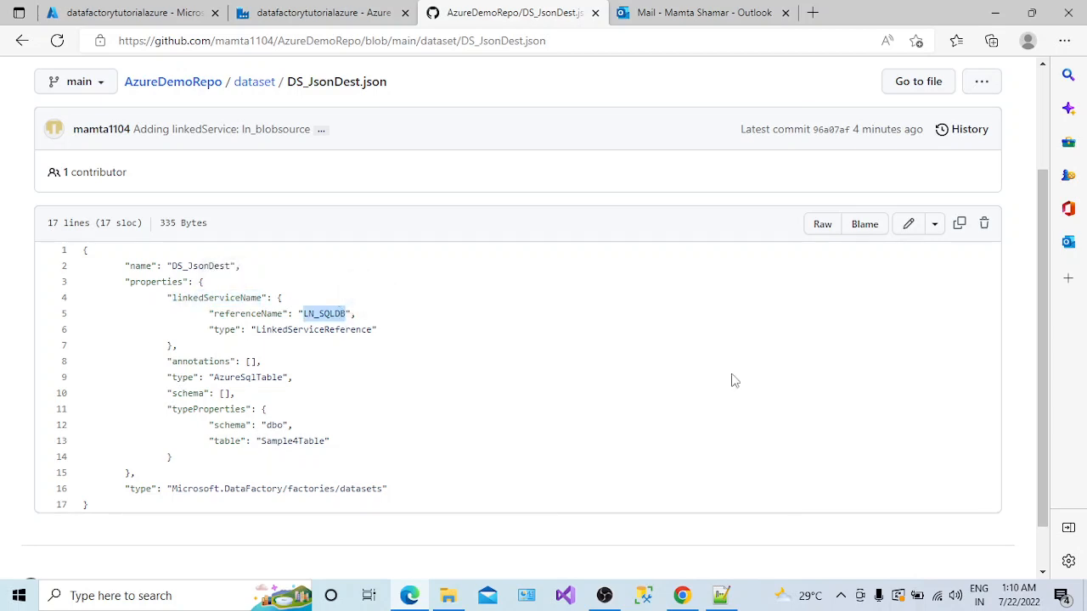
double_click(248, 379)
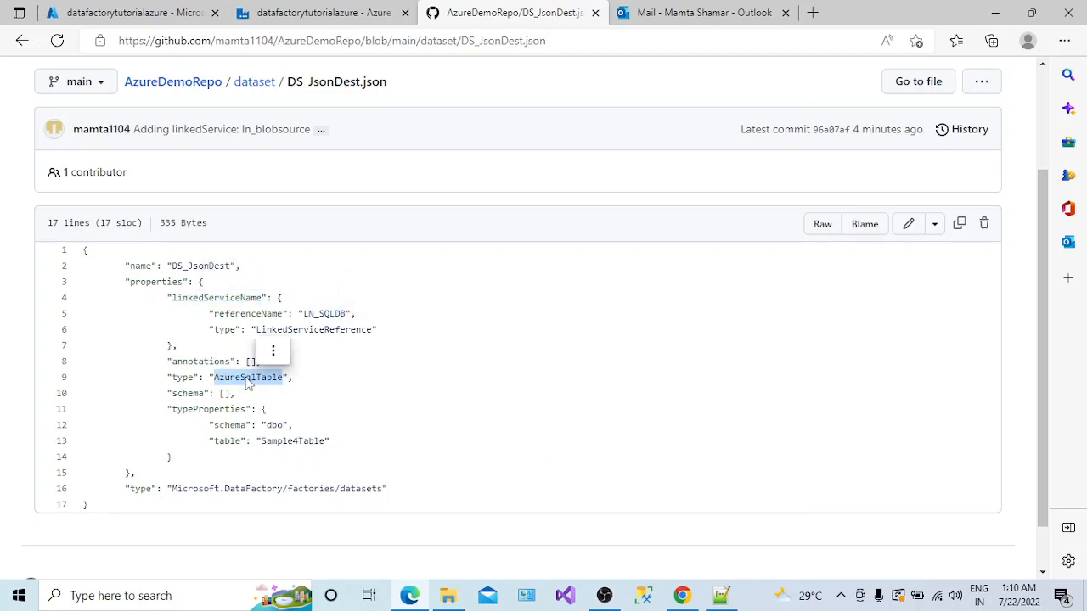
left_click(287, 413)
double_click(254, 383)
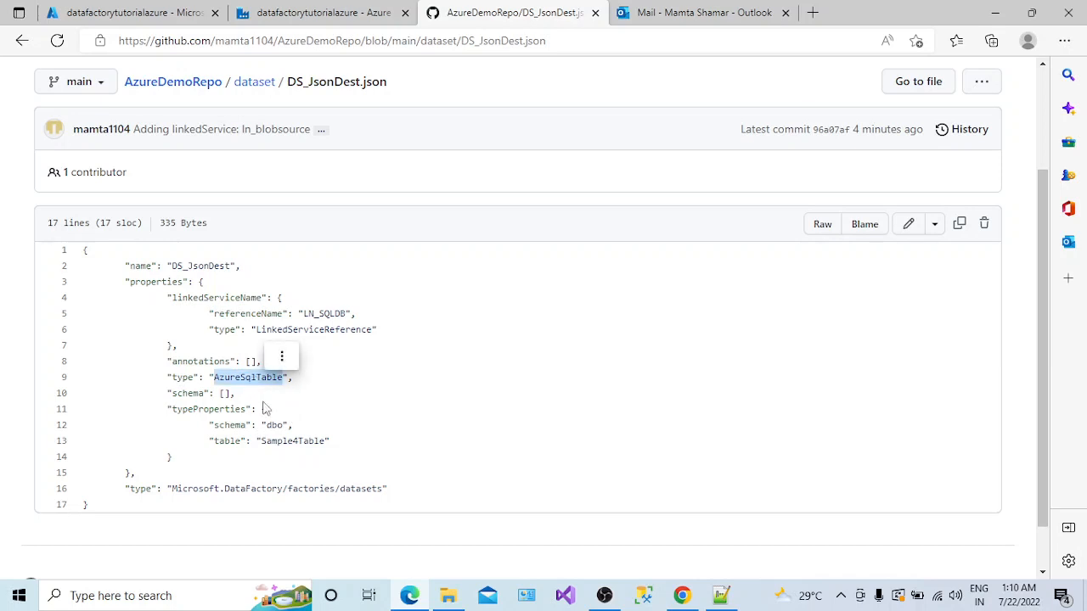
double_click(285, 431)
left_click(327, 444)
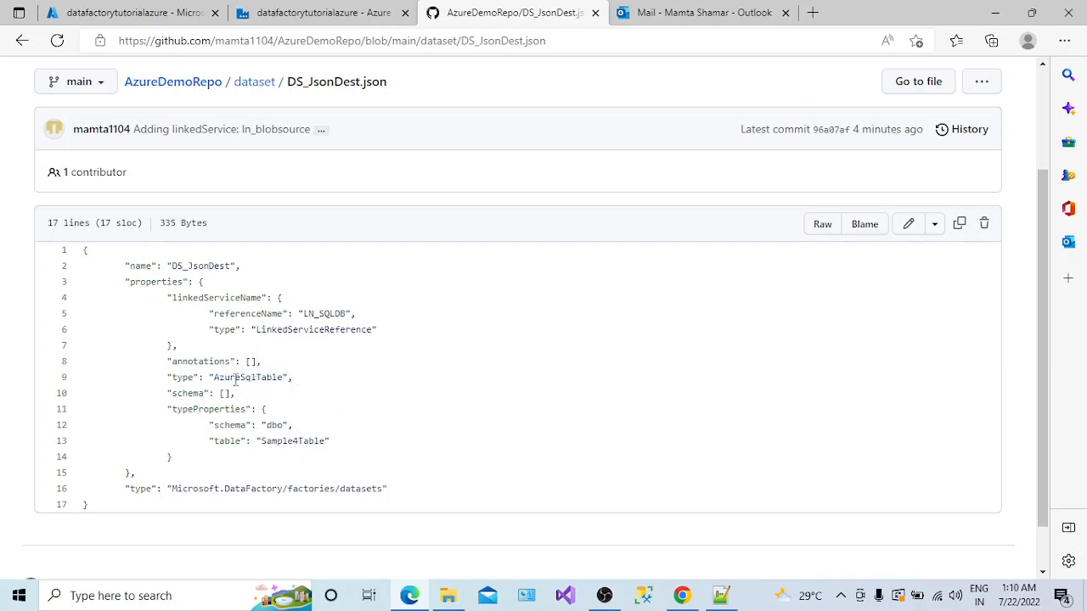
left_click(180, 85)
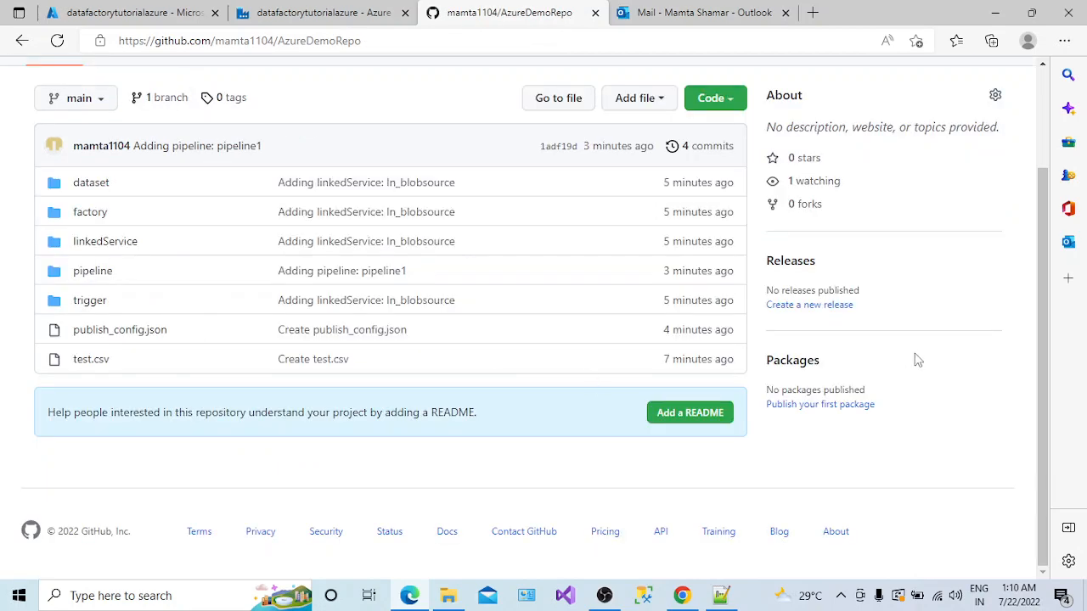
scroll(1037, 282, "up", 2)
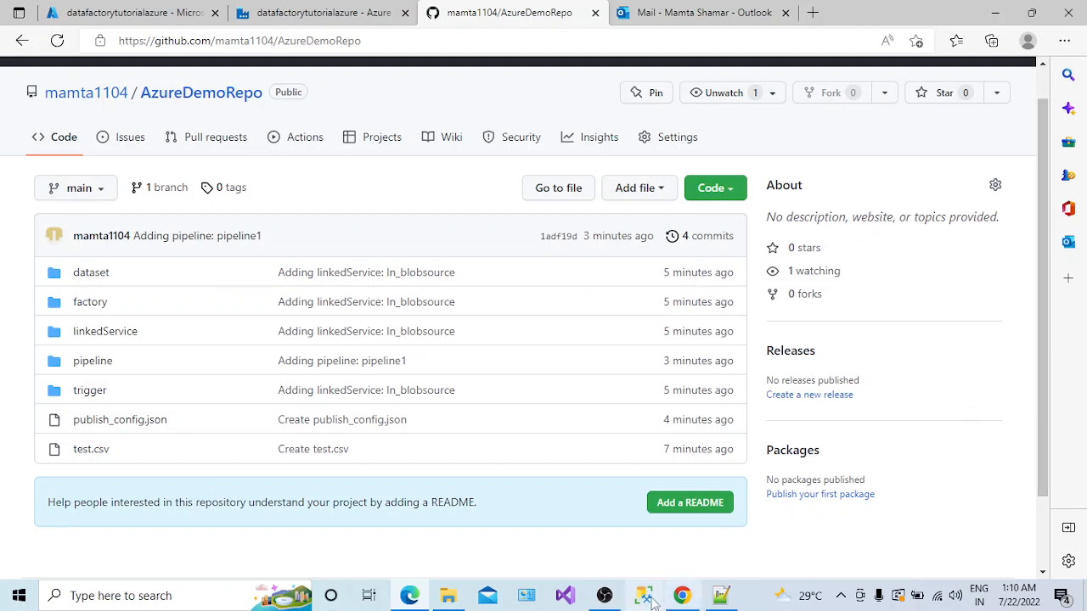
Check the dev1 and dev2 branching notes in Notepad++, then open Data Factory's main branch options.
left_click(338, 14)
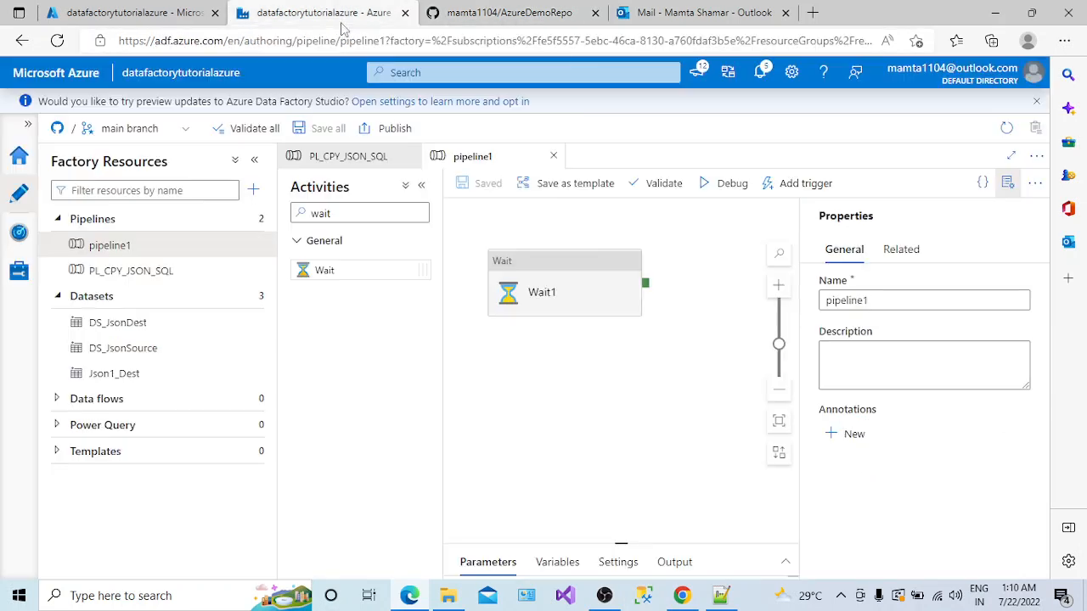
left_click(185, 128)
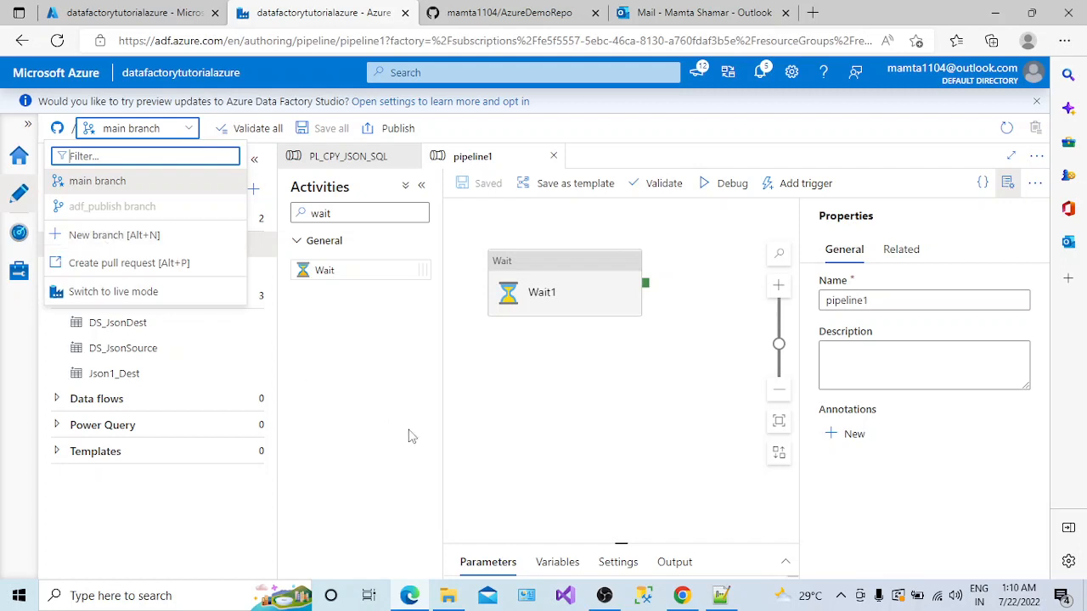
left_click(720, 596)
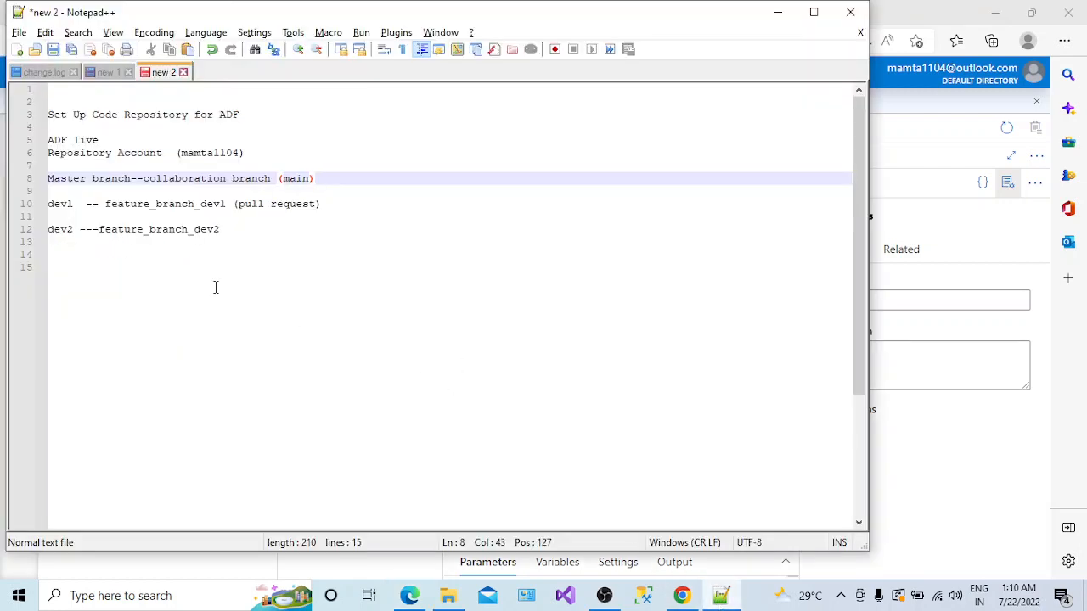
left_click(73, 206)
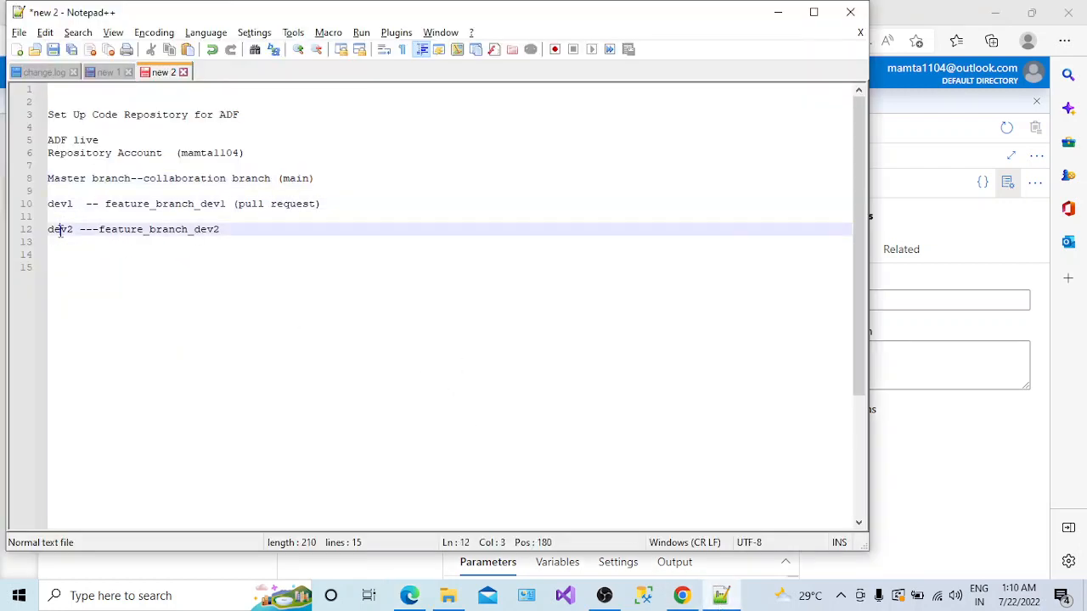
double_click(58, 231)
double_click(58, 208)
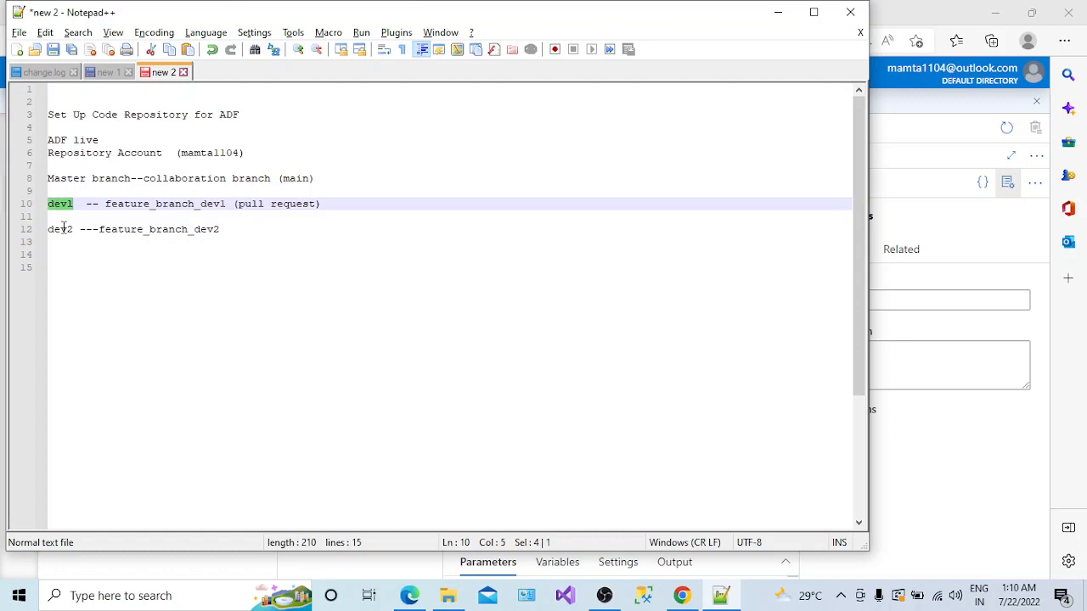
key("alt+Tab")
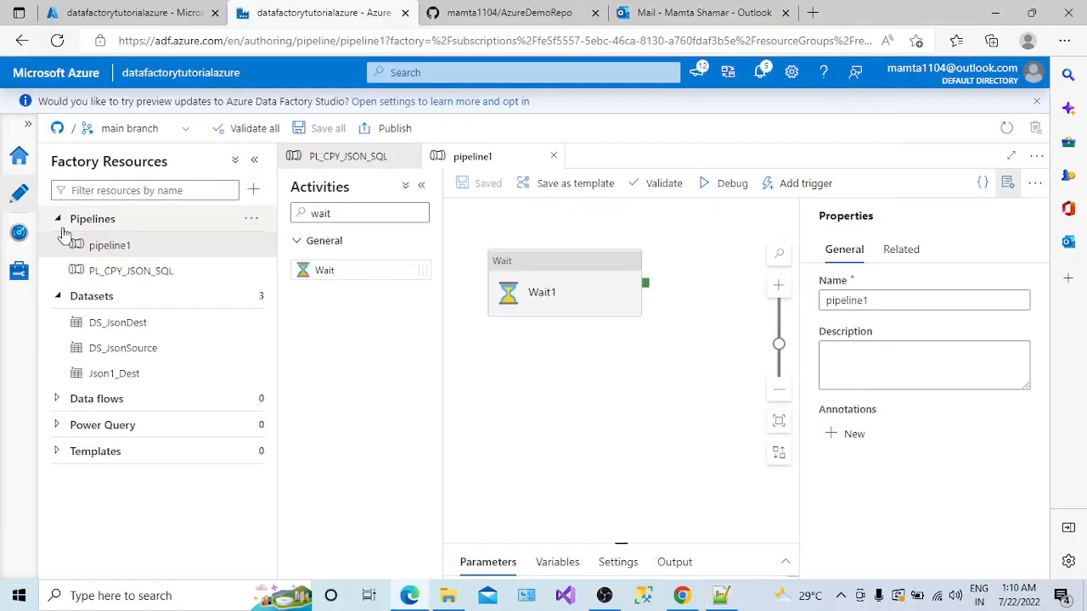
left_click(184, 131)
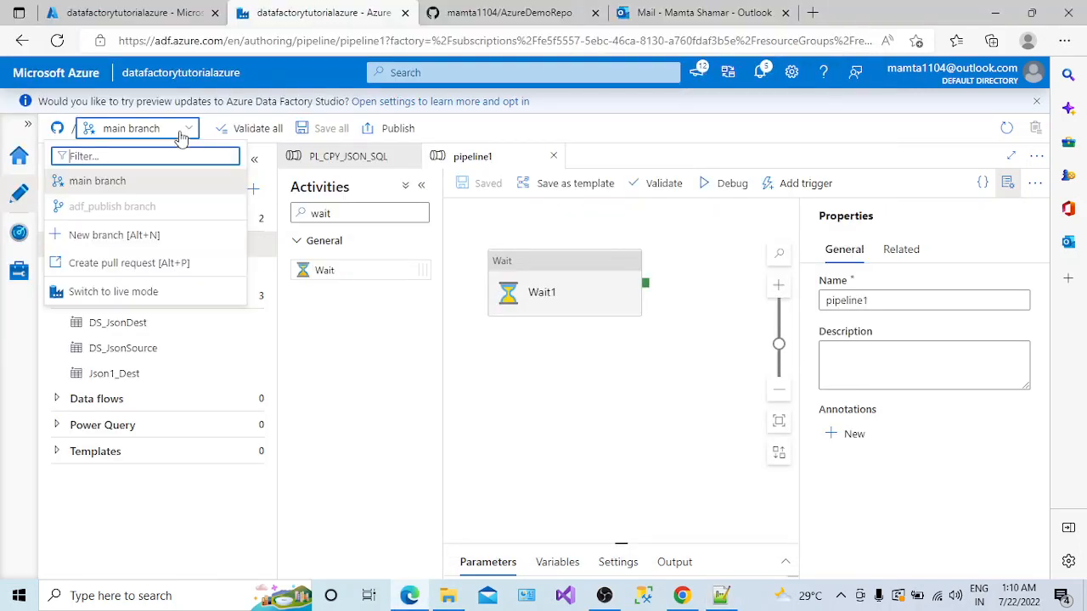
Create a new branch named featurebranch_dev1 based on the main branch.
left_click(122, 237)
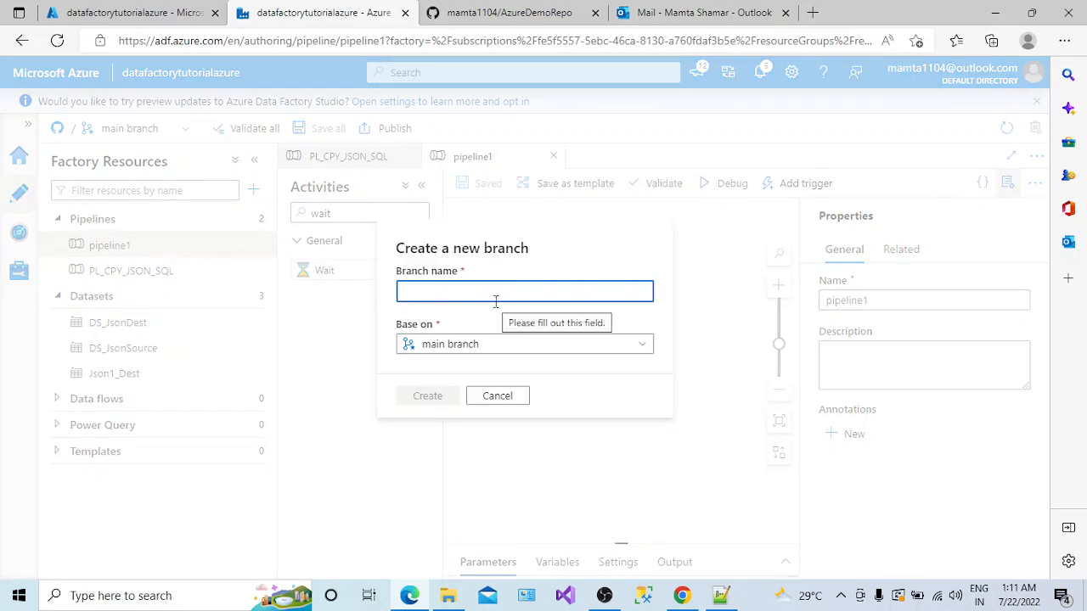
type("featurebranch_dev1")
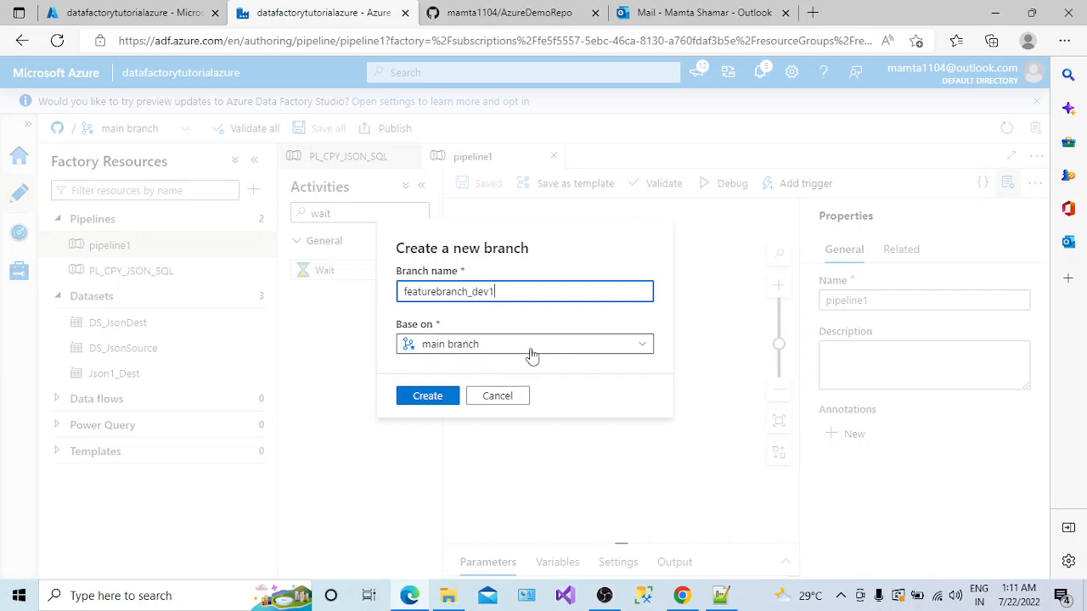
left_click(526, 349)
left_click(478, 363)
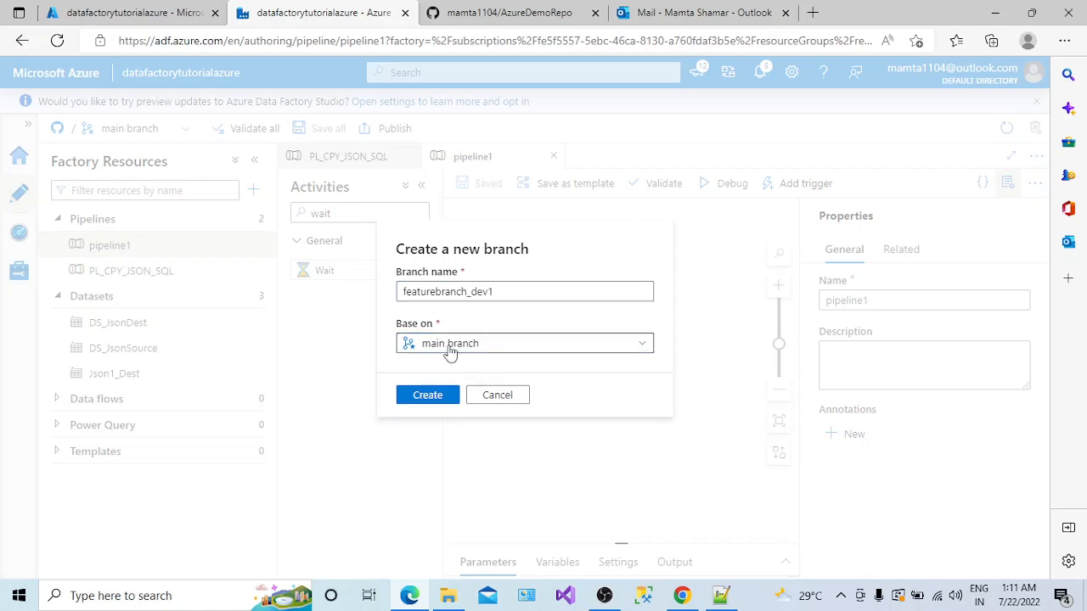
left_click(449, 347)
left_click(441, 370)
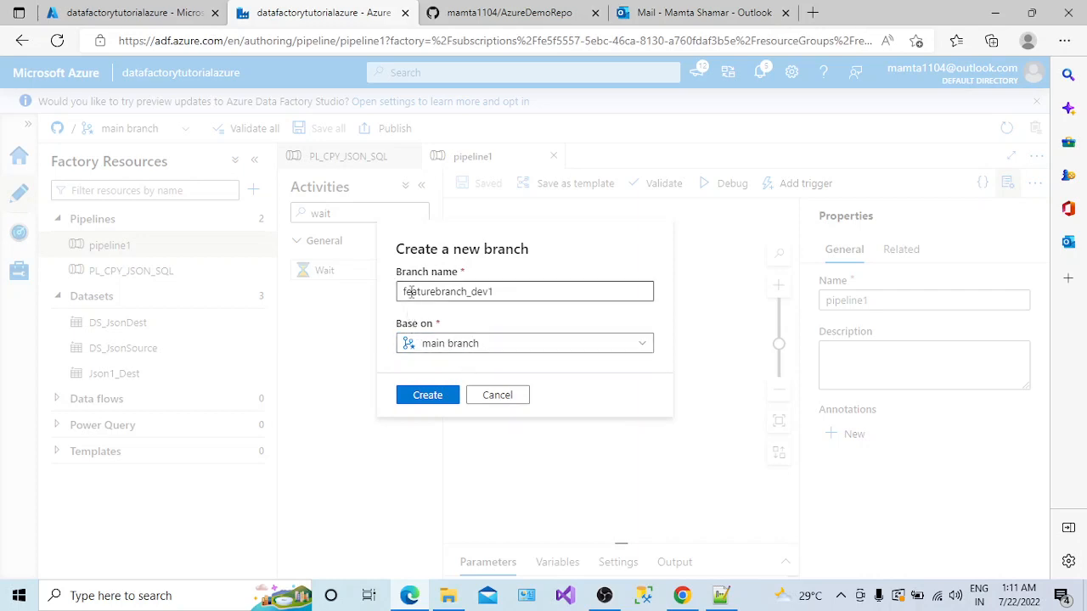
left_click_drag(494, 292, 403, 290)
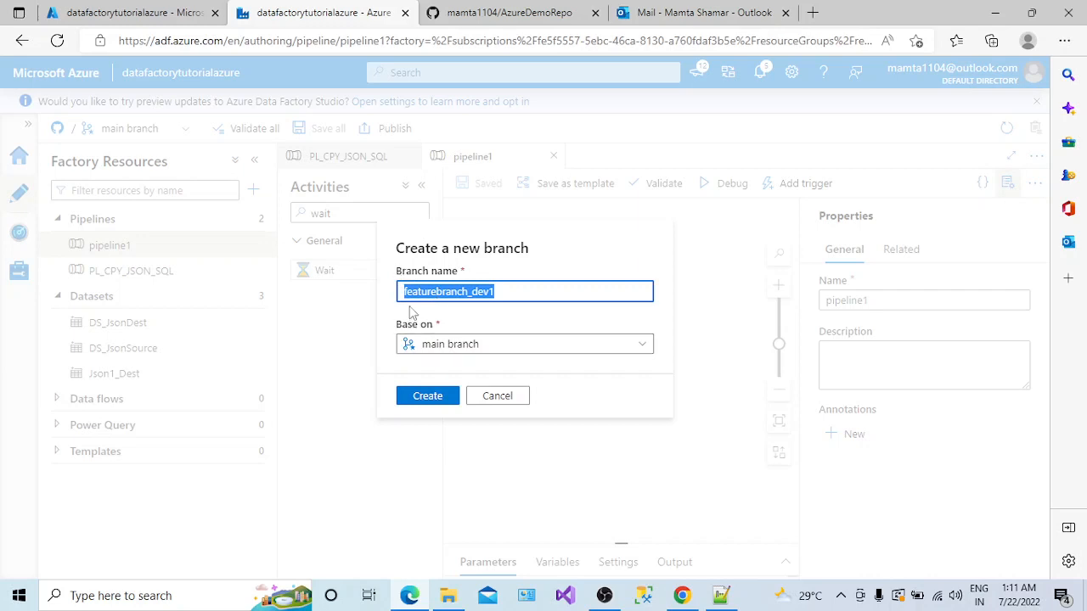
left_click(428, 396)
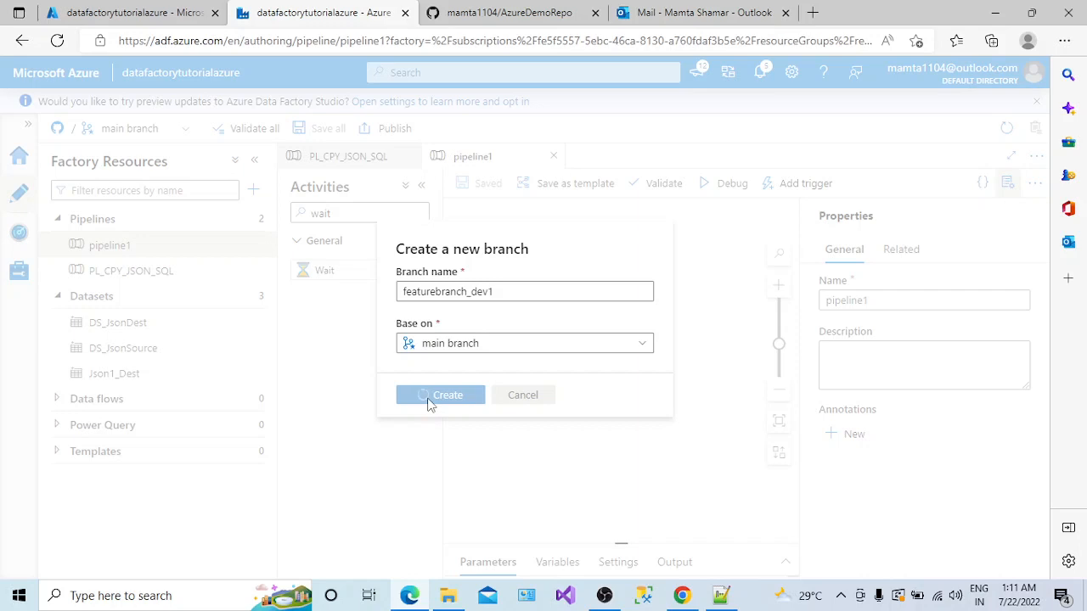
Replace the line 10 dev1 note in Notepad++ with its branch name featurebranch_dev1.
left_click(717, 601)
left_click(330, 210)
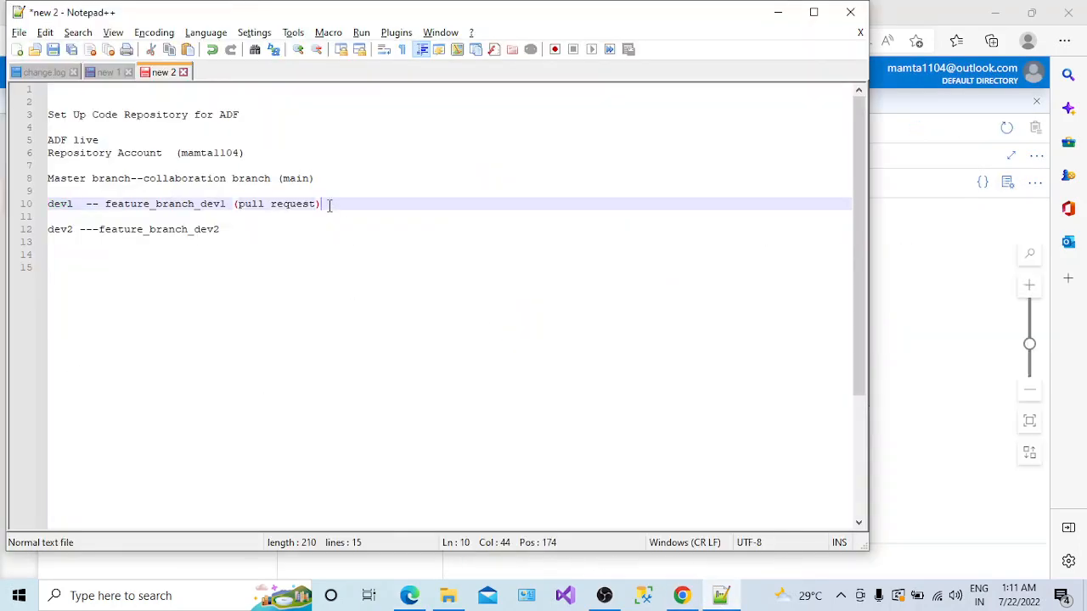
key("BackSpace")
key("BackSpace")
key("BackSpace")
key("BackSpace")
key("BackSpace")
key("BackSpace")
key("BackSpace")
key("BackSpace")
key("BackSpace")
key("BackSpace")
key("BackSpace")
key("BackSpace")
key("BackSpace")
key("BackSpace")
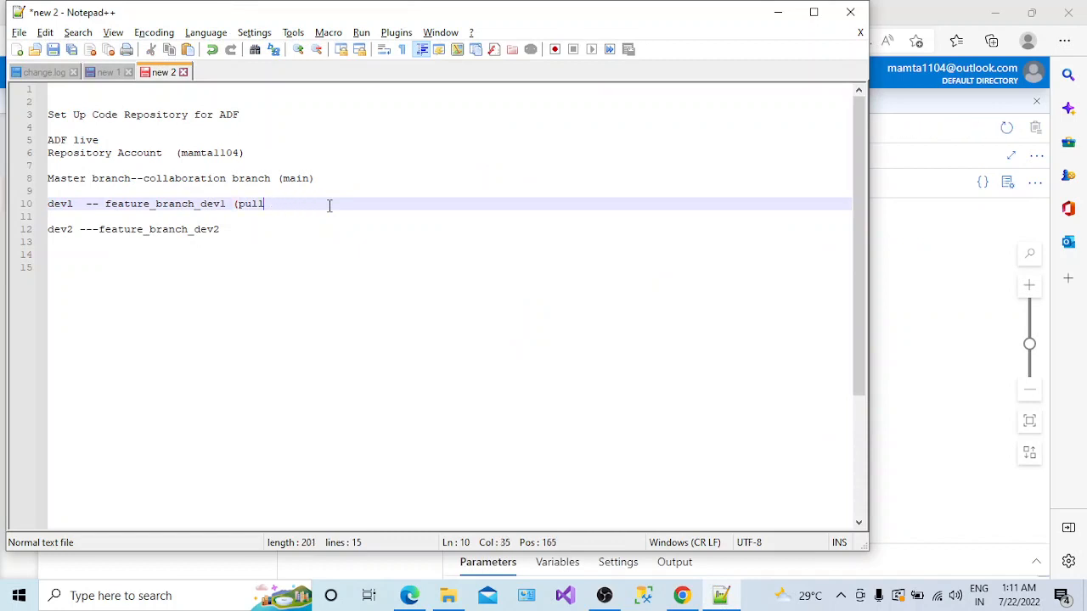
type("fetu")
key("BackSpace")
type("at")
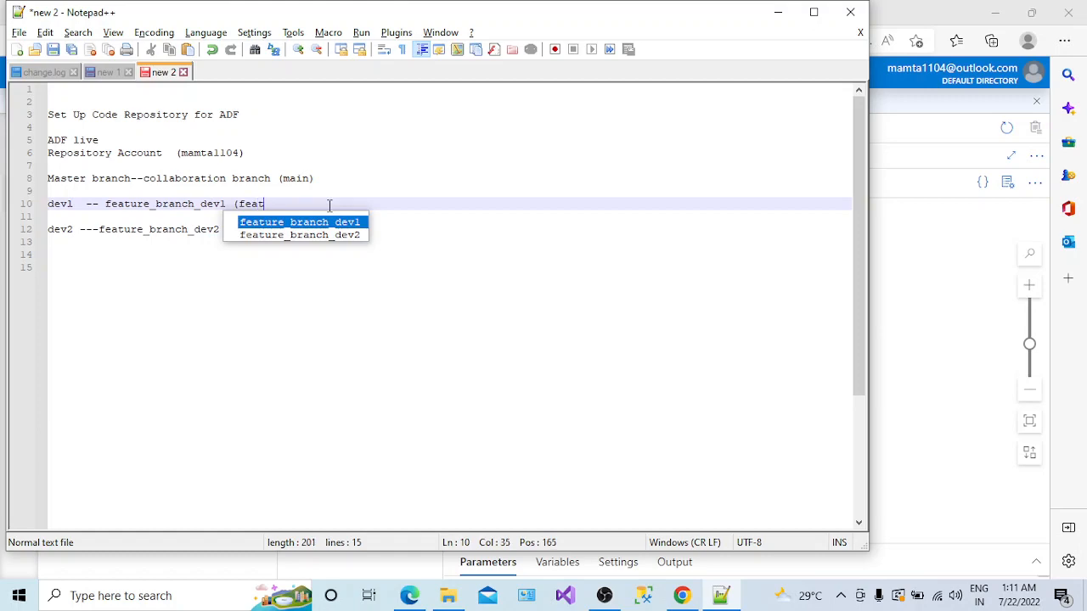
type("urebranch")
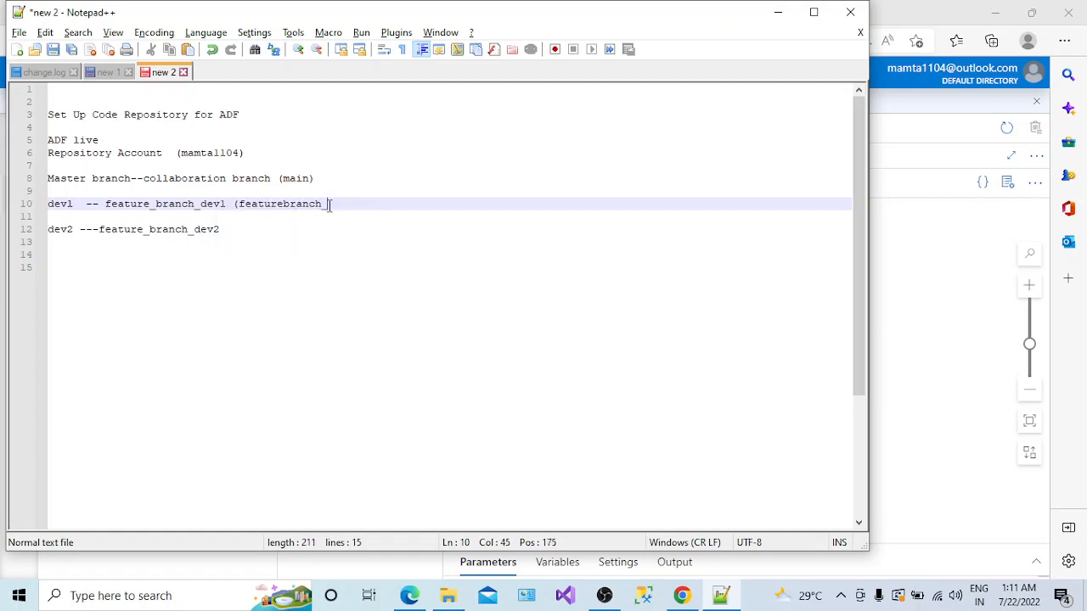
type("_dev1)")
key("alt+Tab")
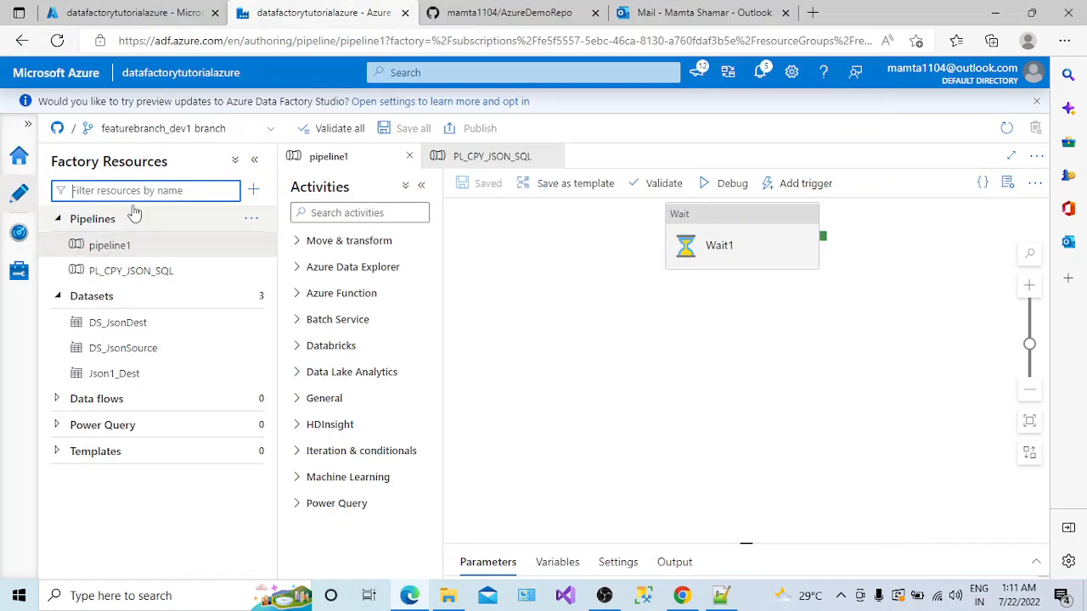
Review the branch list without switching from featurebranch_dev1, then open the add-resource menu.
left_click(269, 133)
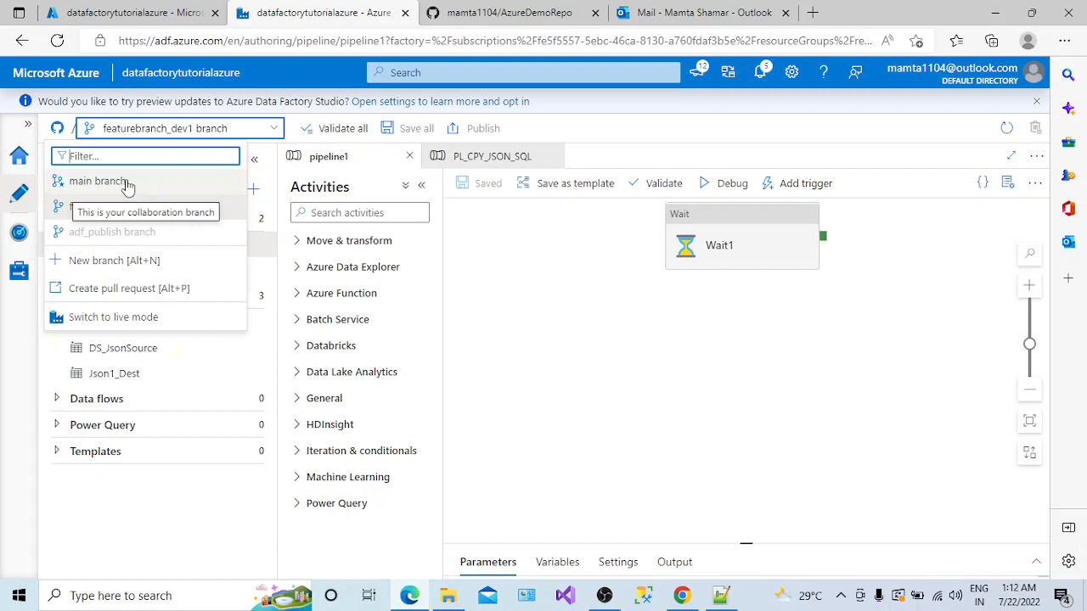
left_click(537, 306)
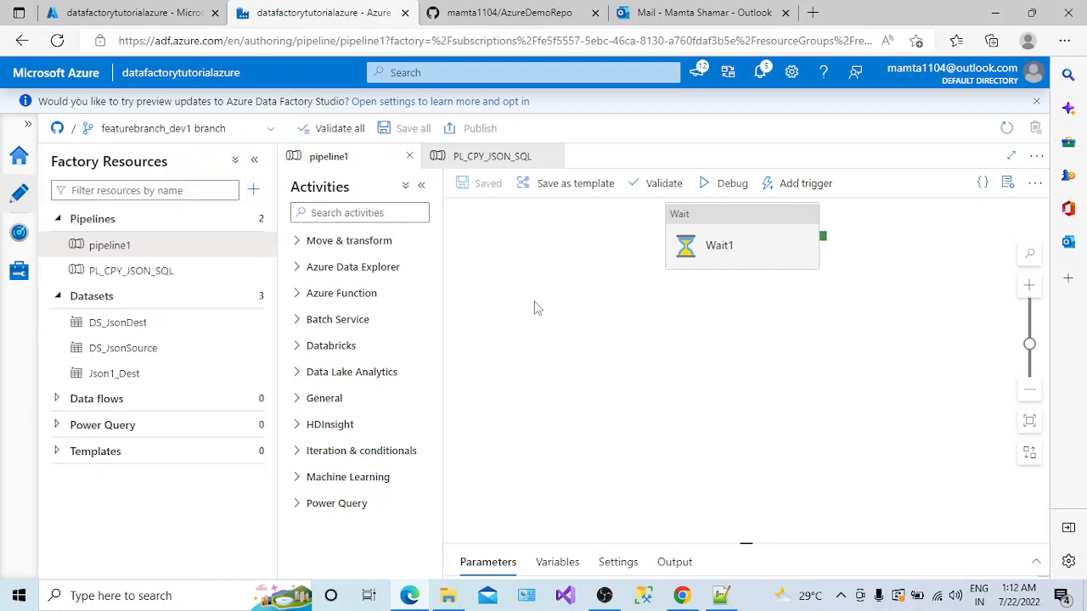
left_click(253, 190)
Create a new pipeline named PL_DEV01.
mouse_move(307, 227)
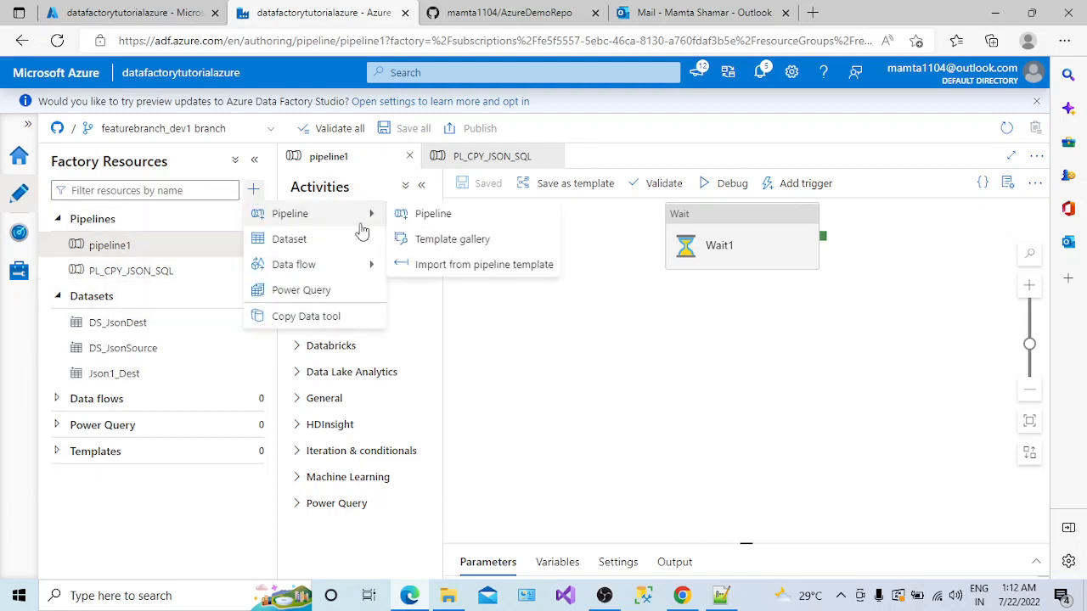
left_click(419, 223)
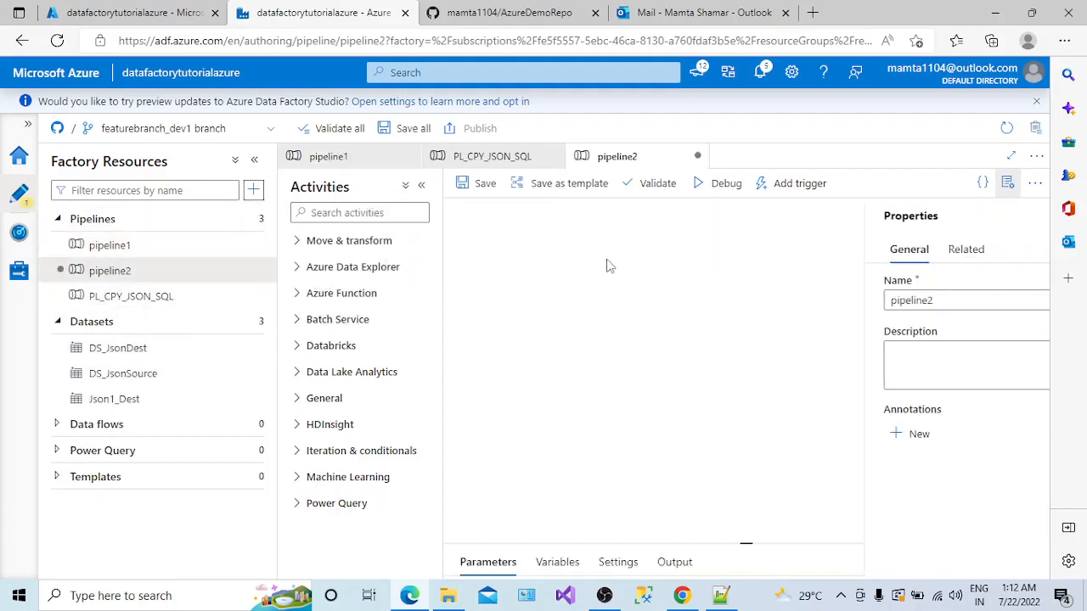
left_click_drag(872, 303, 822, 302)
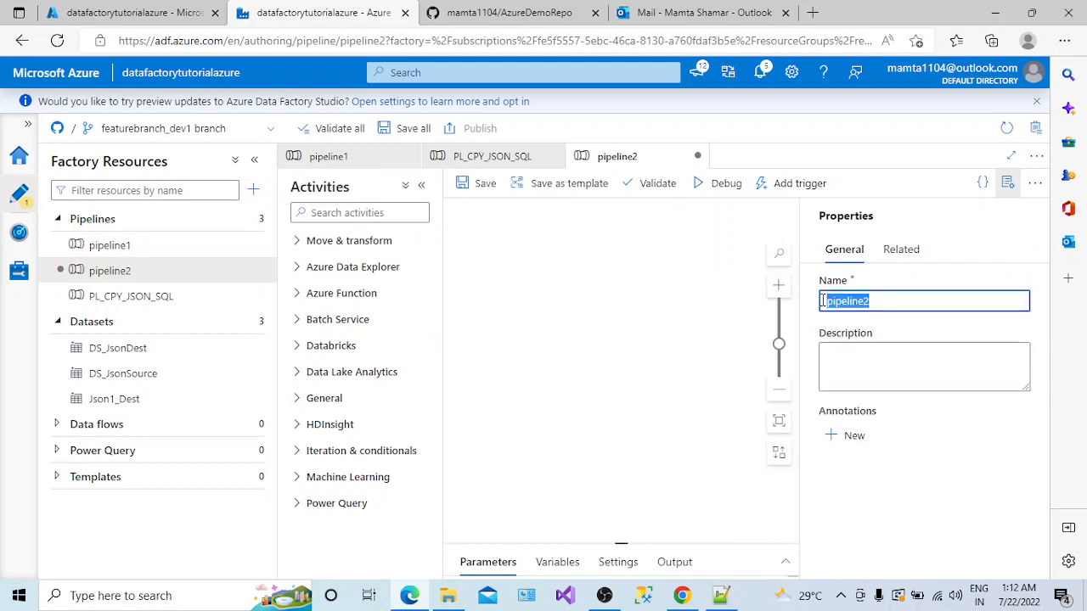
type("PL")
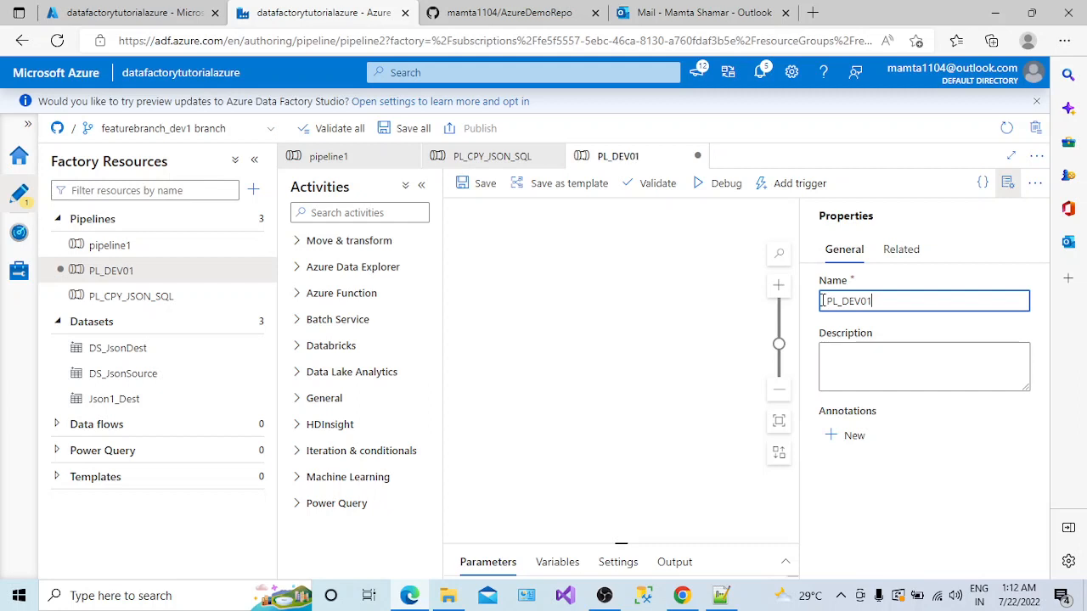
type("_DEV01")
left_click(1007, 185)
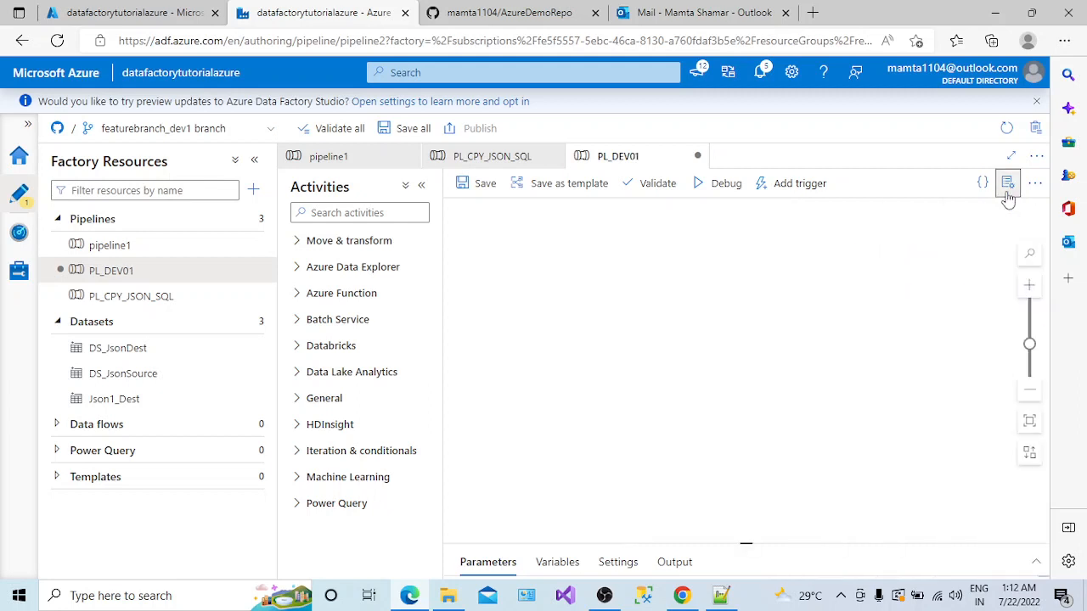
Add a Wait activity named Wait1_fordev01 and save PL_DEV01 to featurebranch_dev1.
left_click(297, 244)
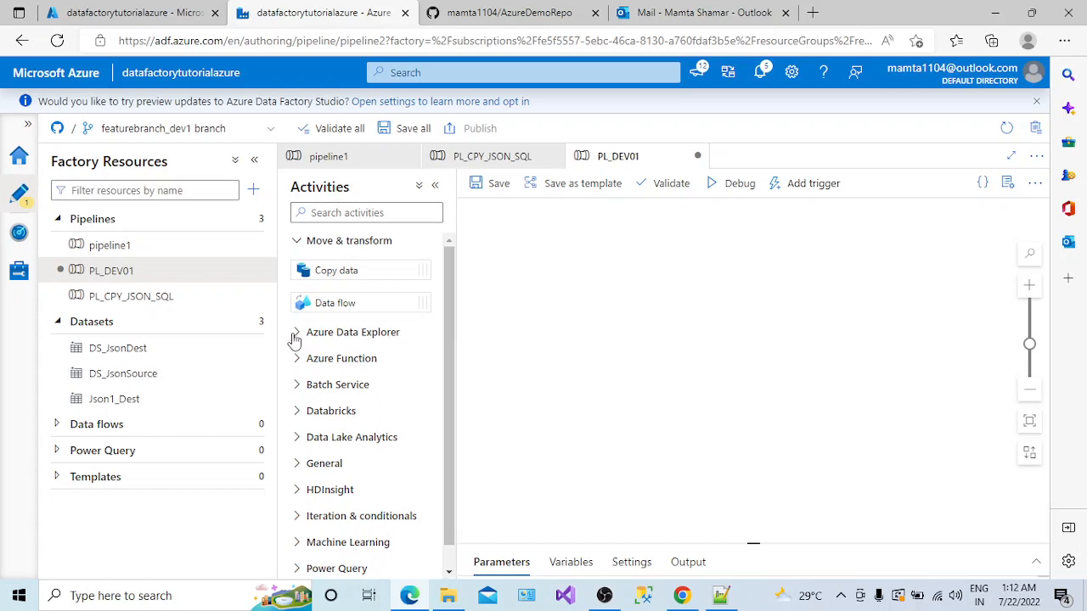
left_click(328, 213)
type("wai")
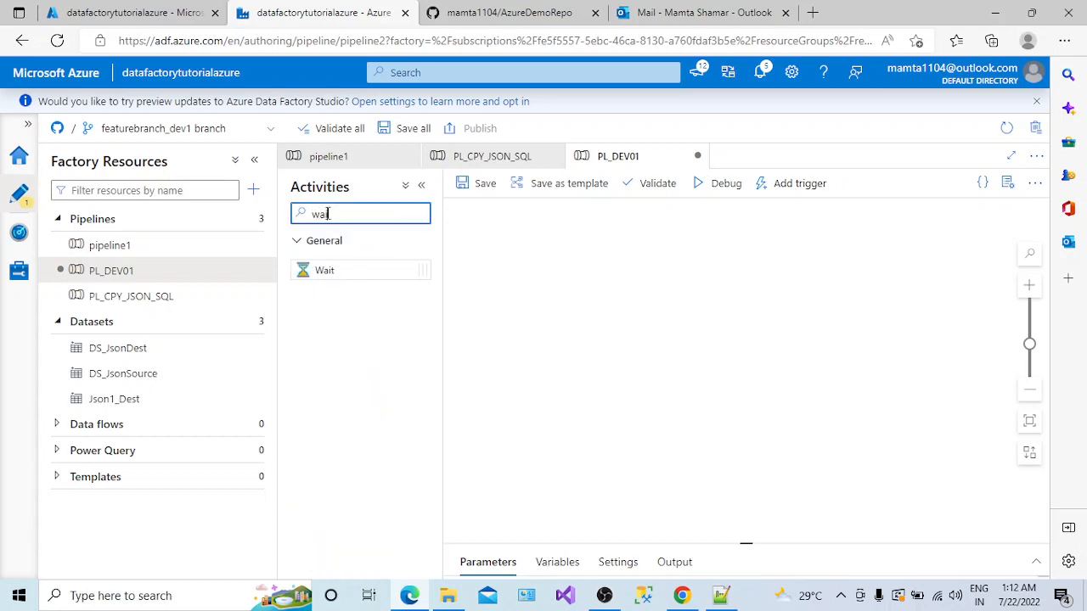
type("t")
left_click_drag(348, 270, 570, 325)
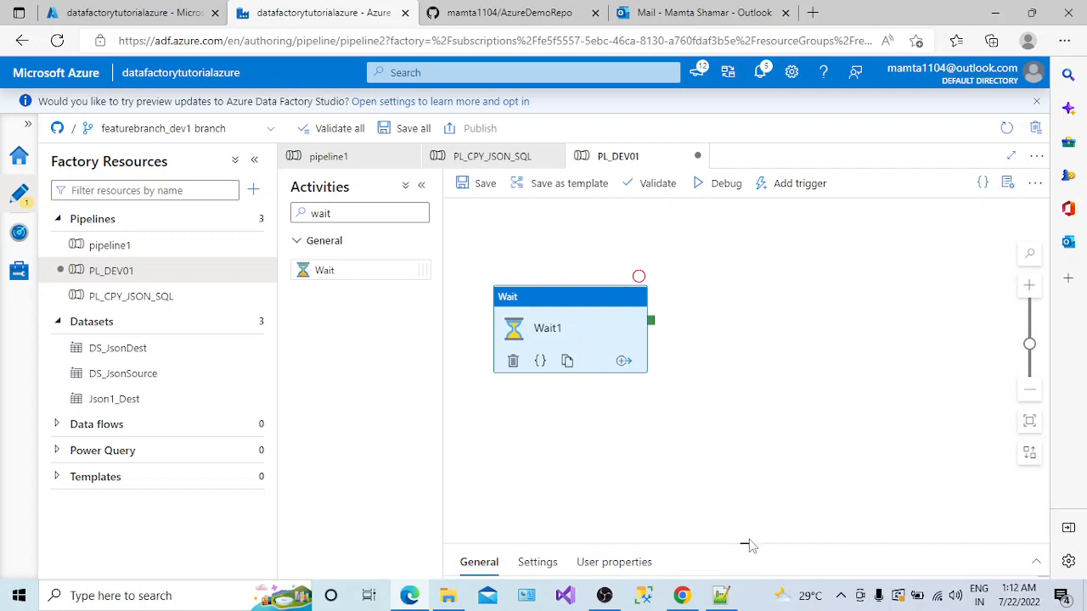
left_click_drag(742, 543, 737, 453)
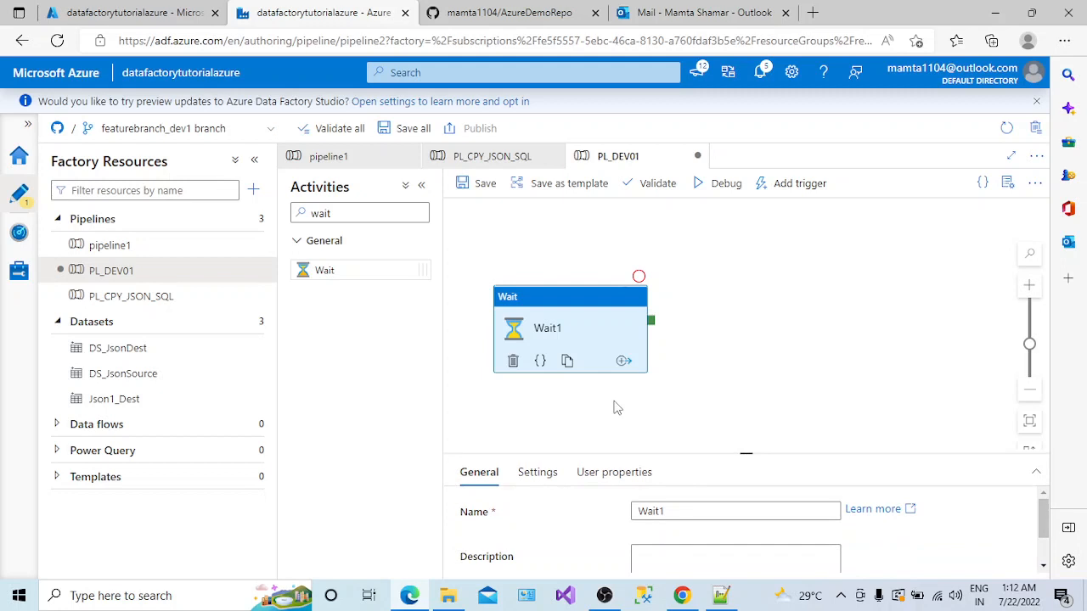
left_click(673, 514)
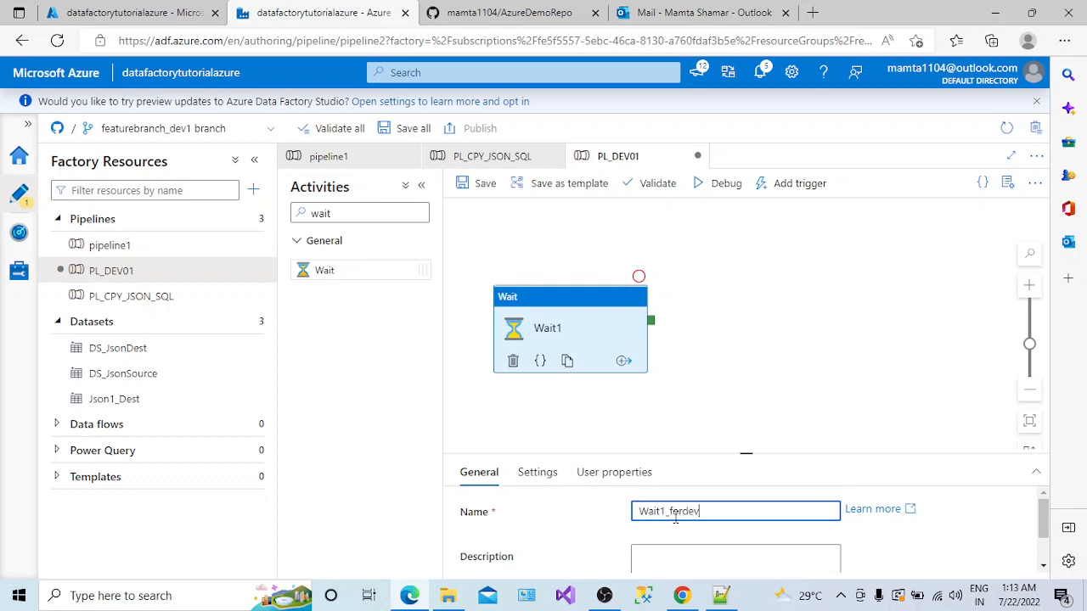
type("01")
left_click(824, 402)
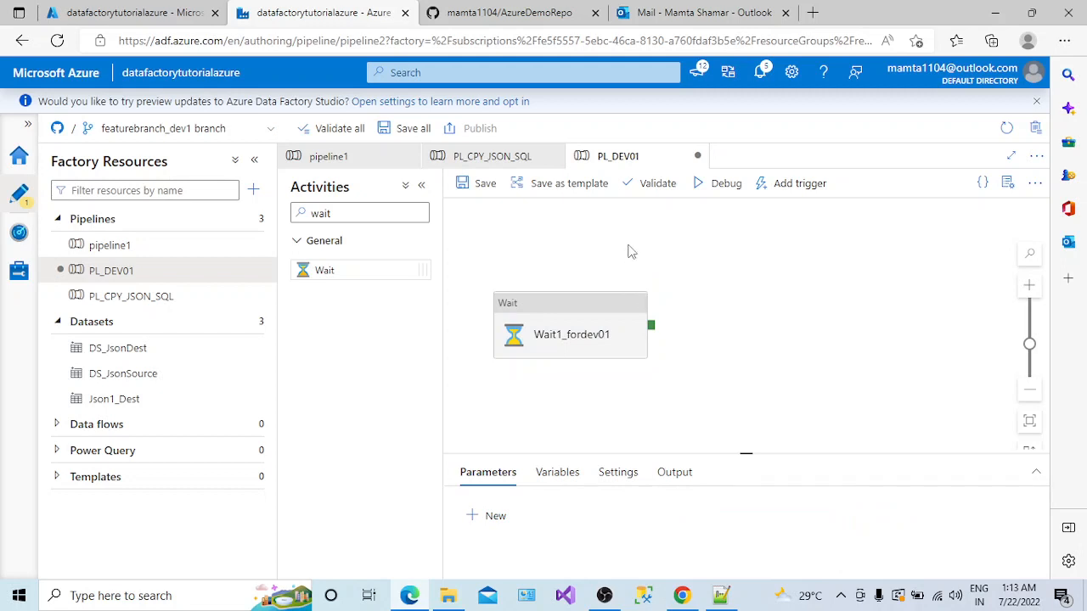
left_click(473, 189)
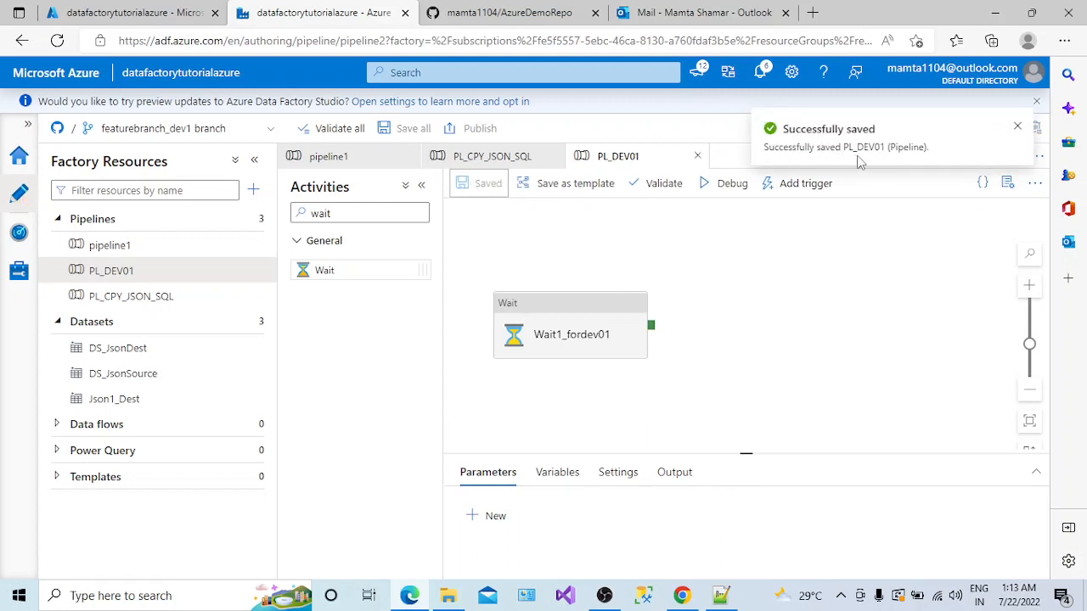
left_click(552, 13)
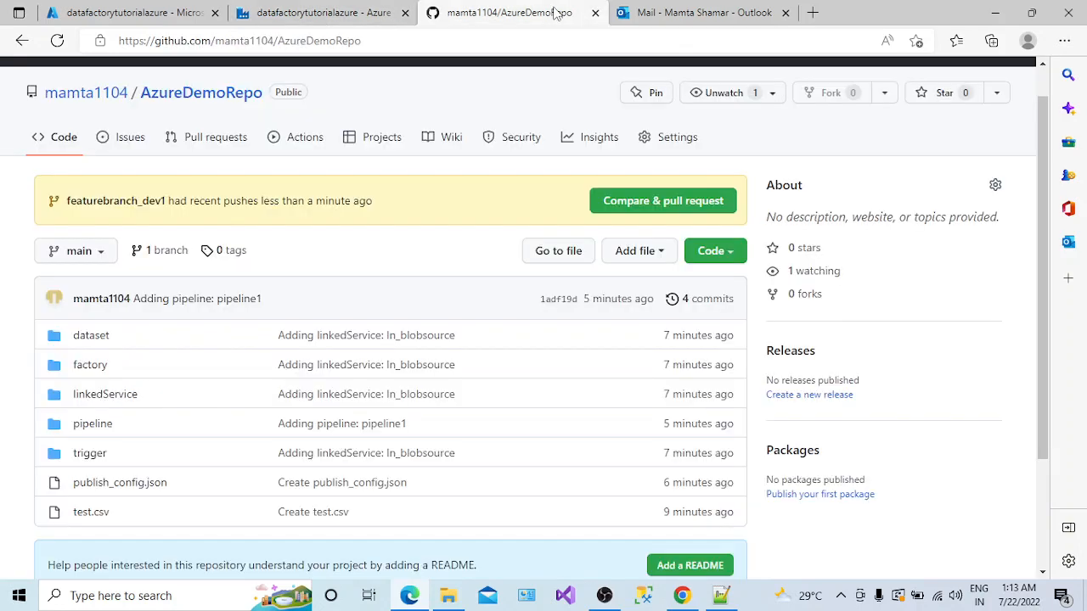
Reload AzureDemoRepo and switch it to featurebranch_dev1, one commit ahead with 'Adding pipeline: PL_DEV01'.
left_click(212, 100)
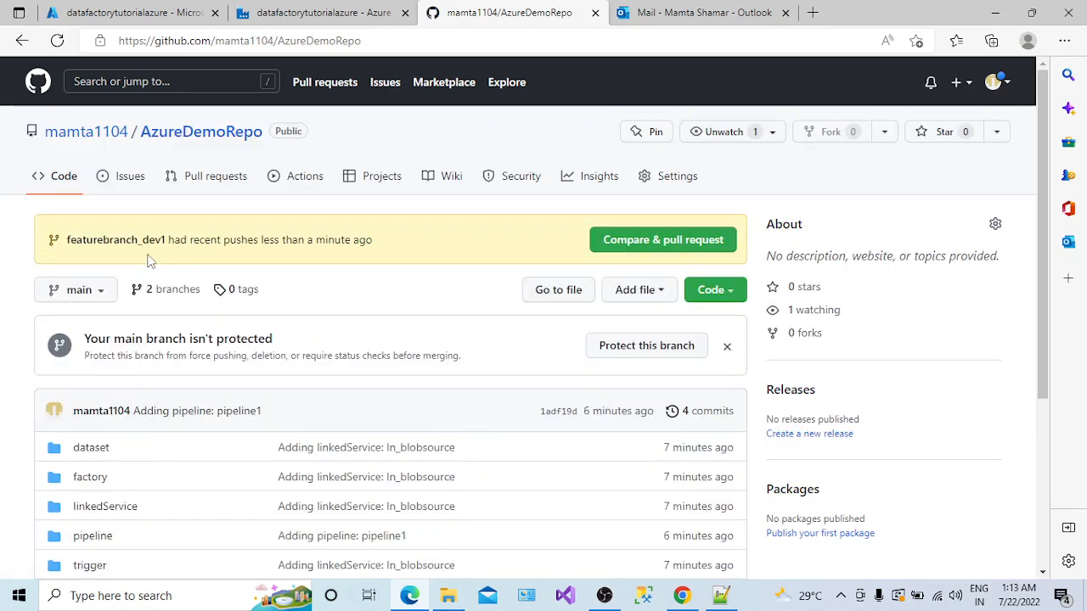
left_click(99, 304)
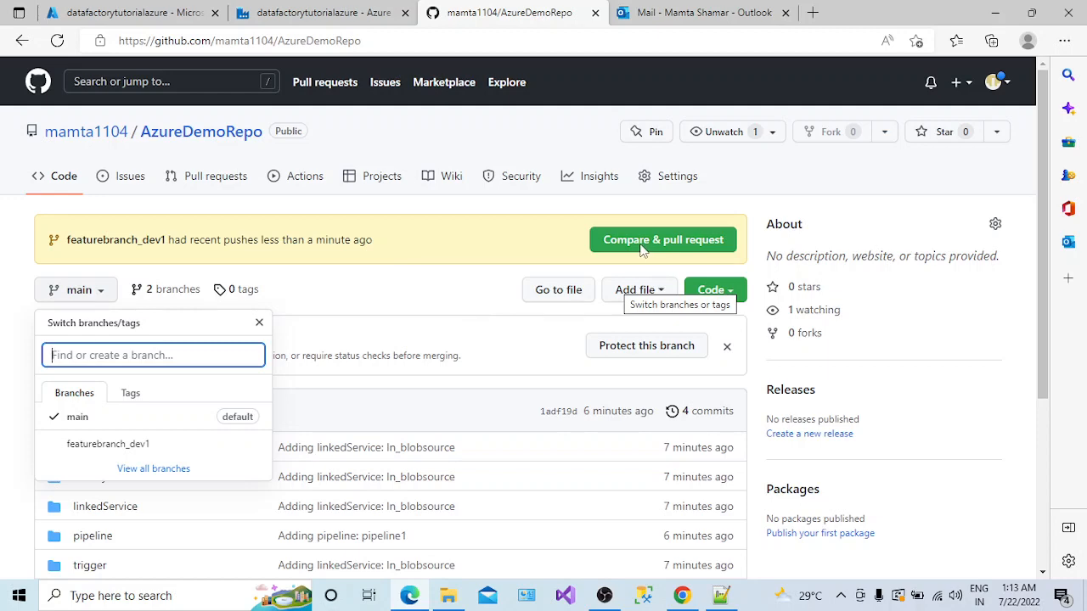
left_click(302, 15)
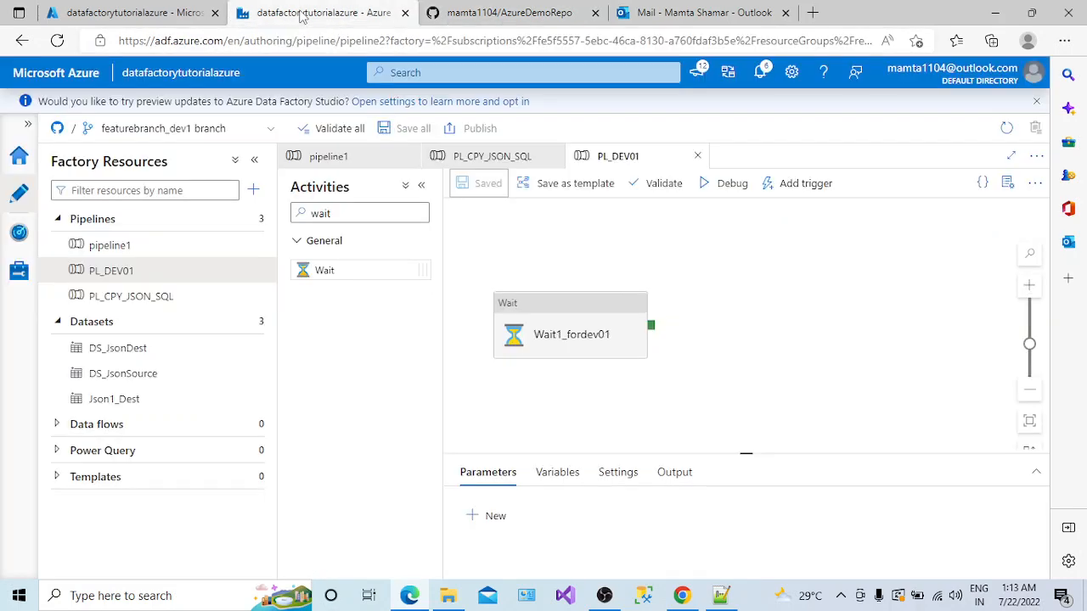
left_click(493, 13)
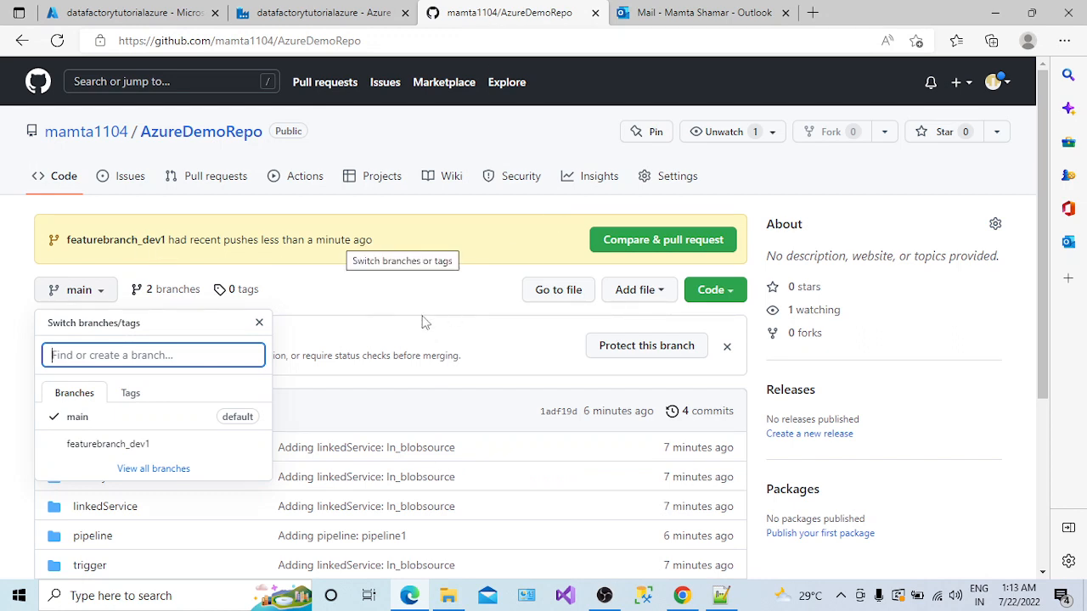
left_click(82, 292)
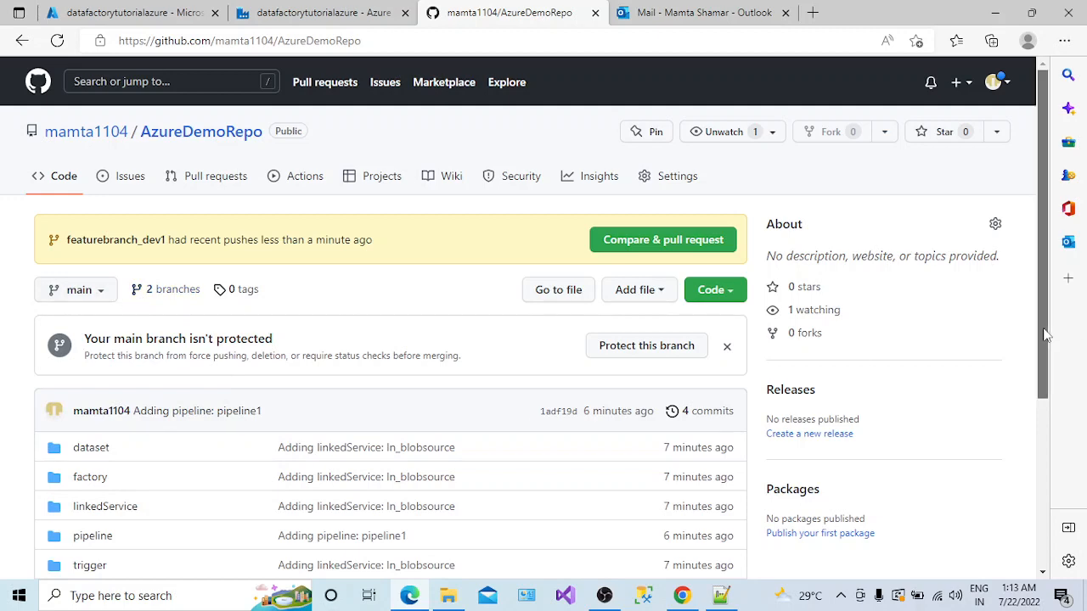
scroll(1045, 332, "down", 2)
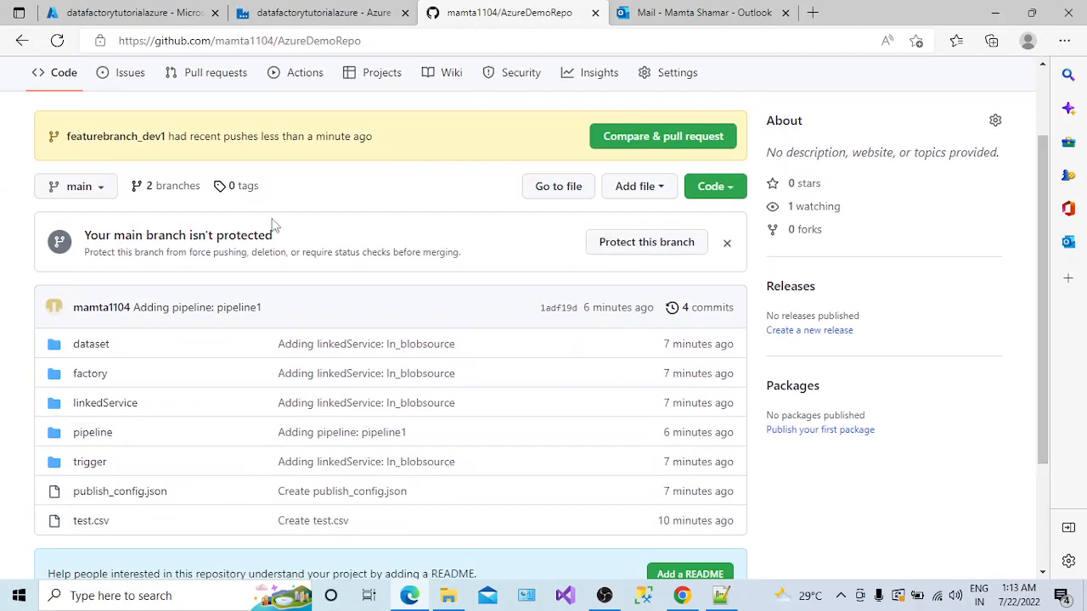
left_click(103, 194)
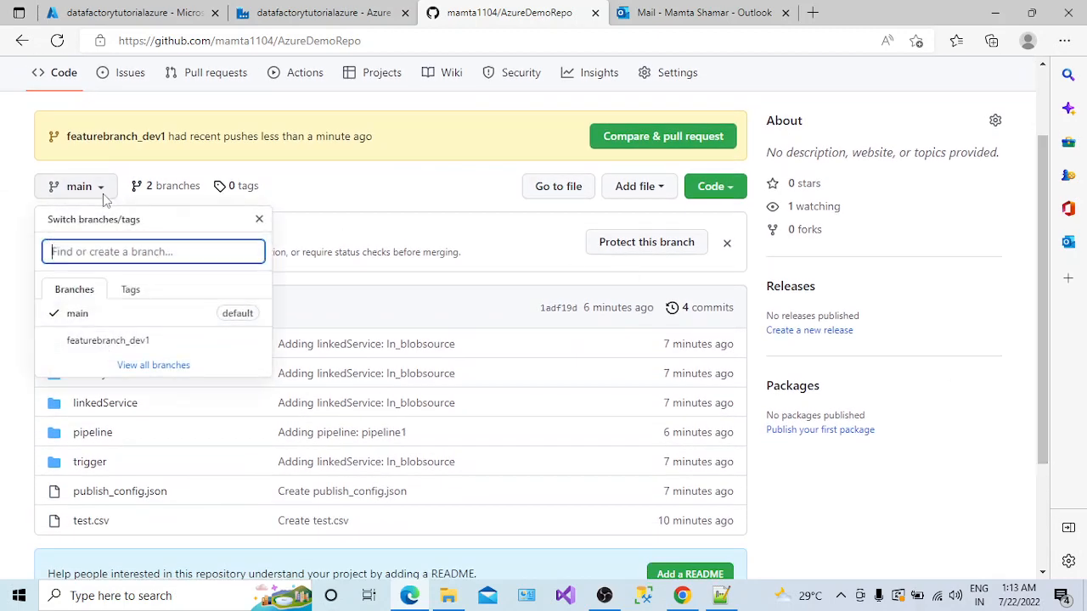
left_click(105, 342)
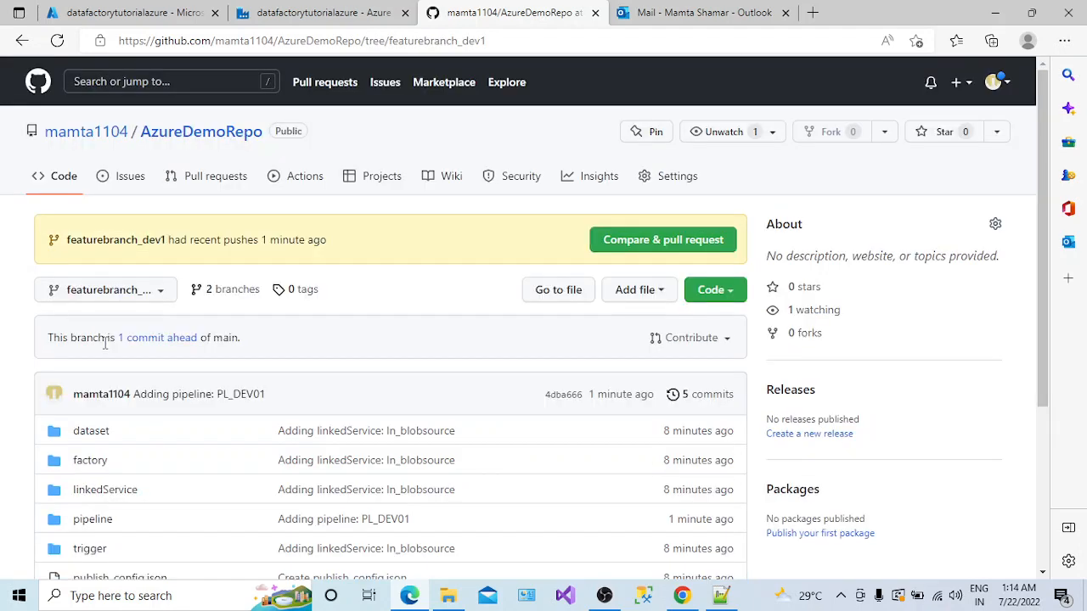
Compare the pipeline folder on featurebranch_dev1 and main for PL_DEV01.json, then return to Data Factory.
scroll(1053, 439, "down", 2)
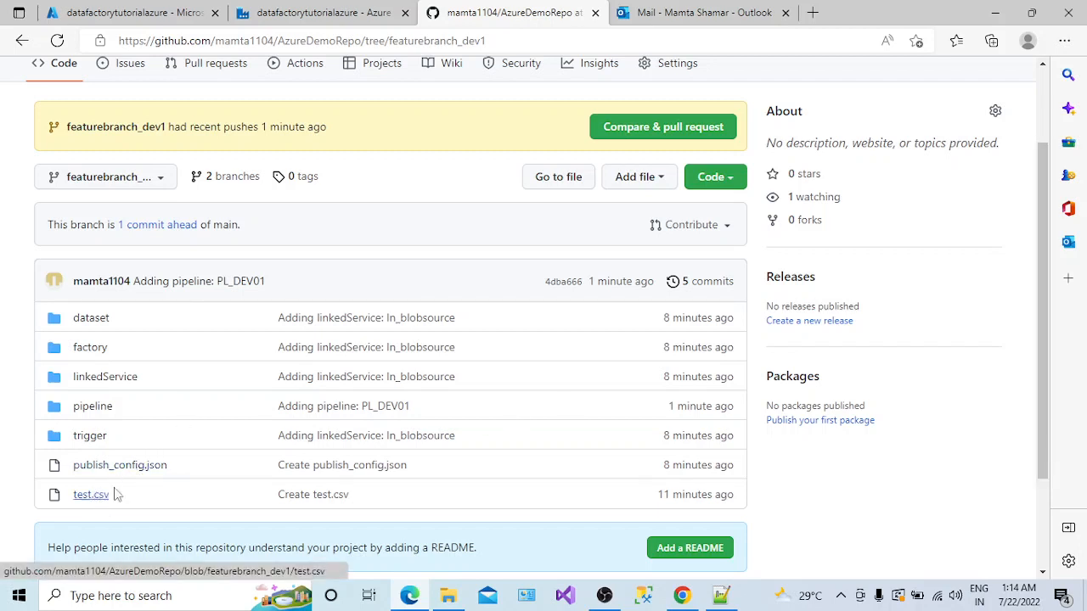
left_click(104, 407)
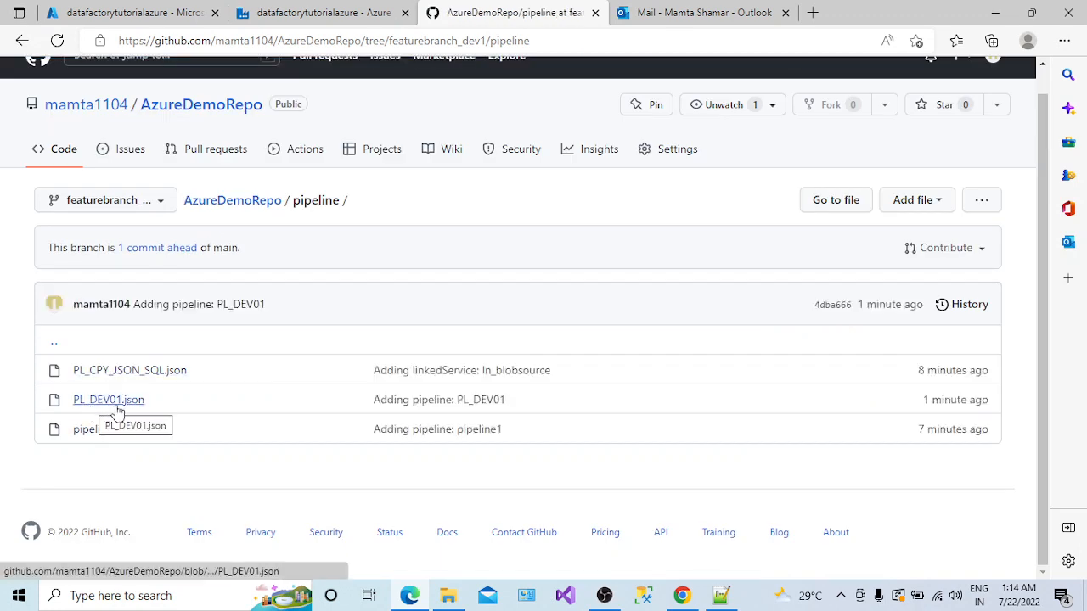
left_click(158, 202)
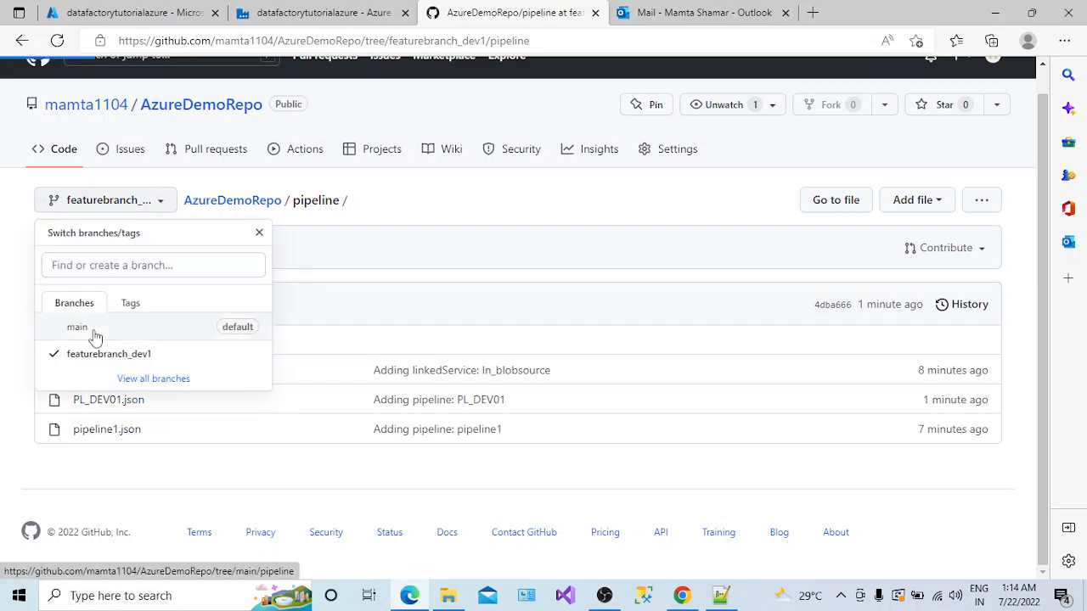
left_click(89, 330)
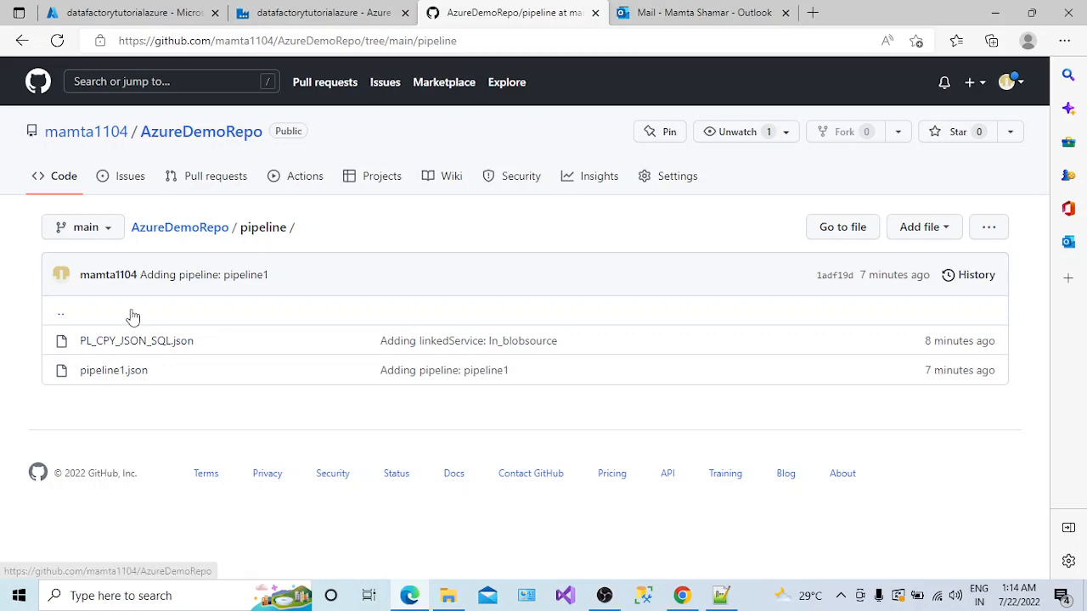
left_click(323, 12)
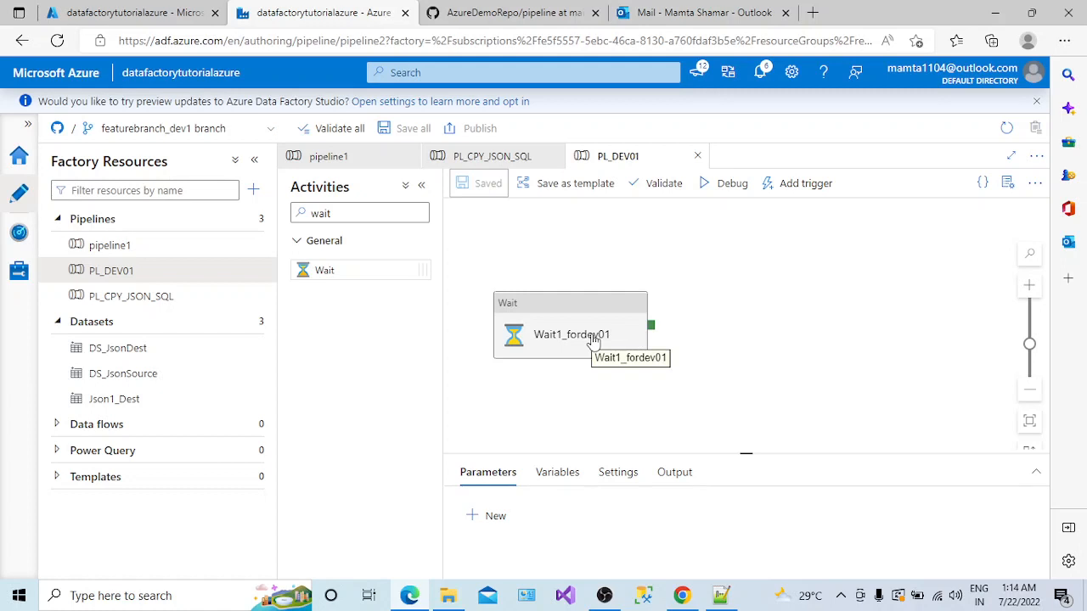
Check the GitHub repo root, then choose Create pull request from ADF's featurebranch_dev1 branch menu.
left_click(271, 130)
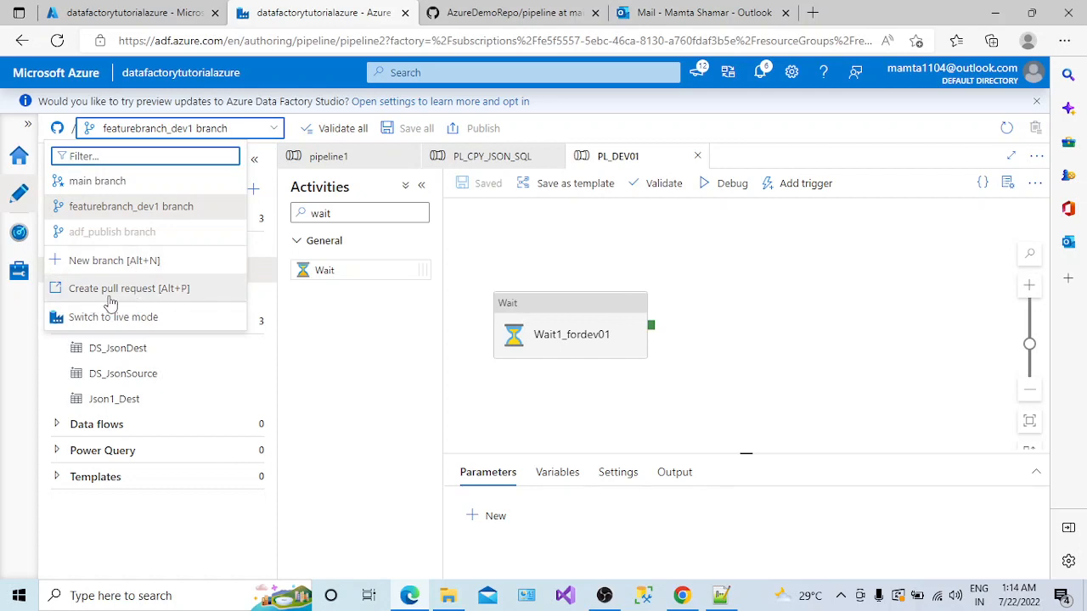
left_click(481, 19)
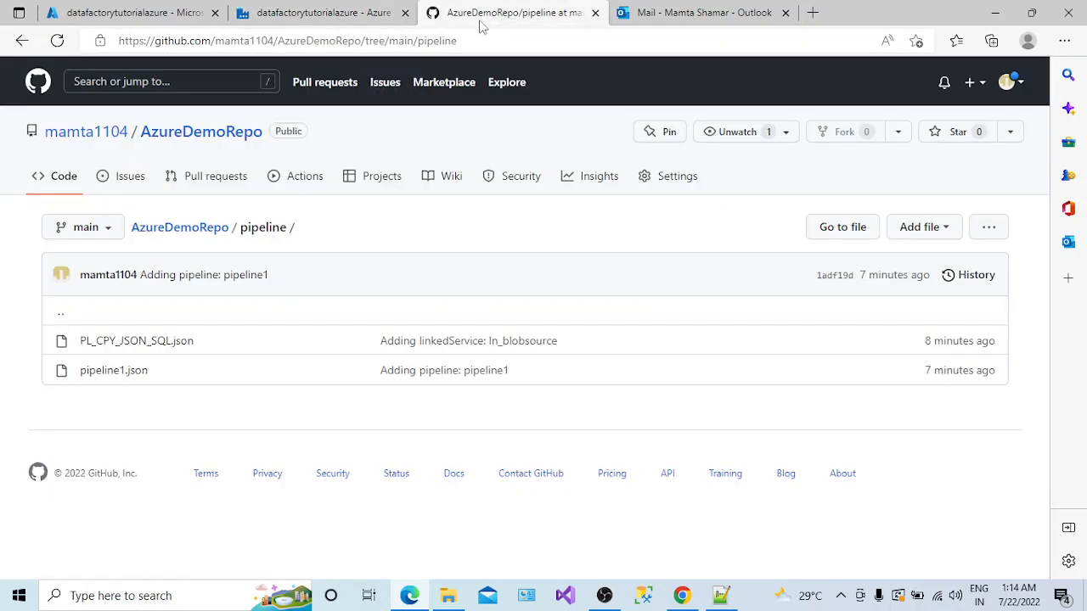
left_click(184, 238)
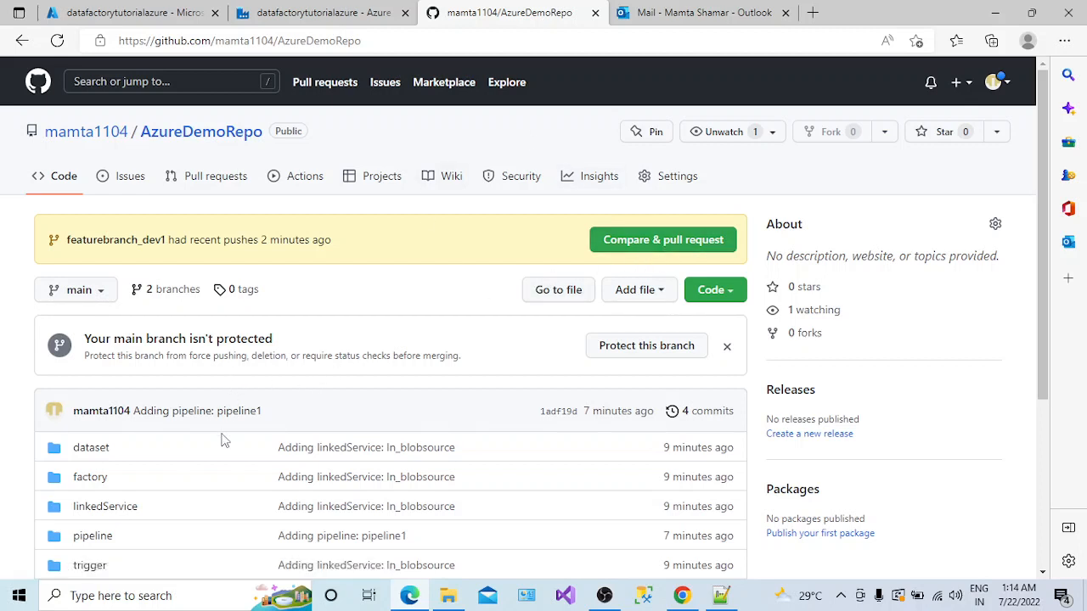
left_click(302, 15)
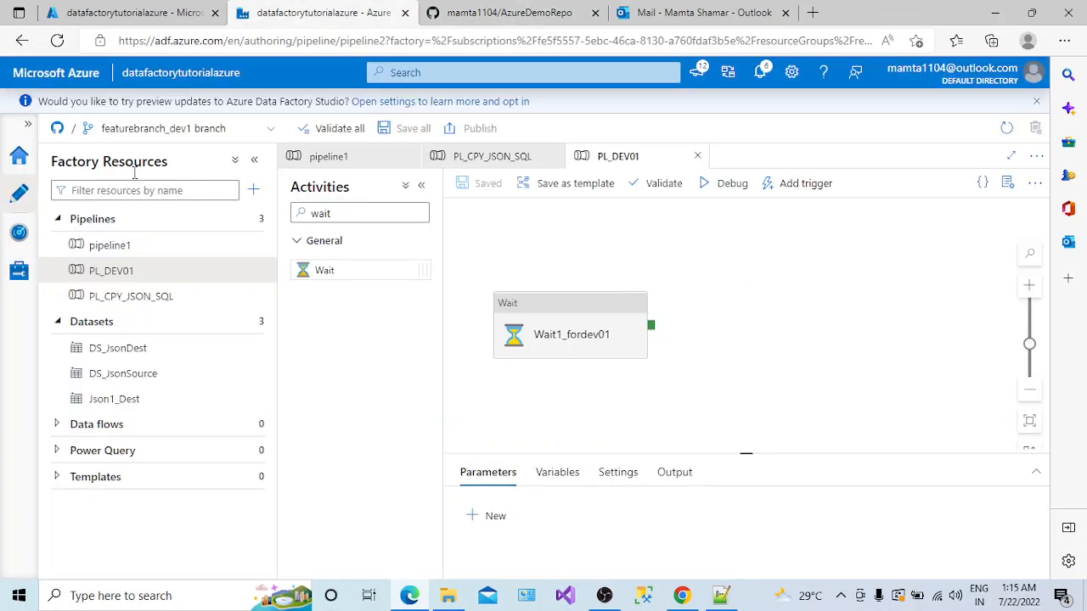
left_click(270, 129)
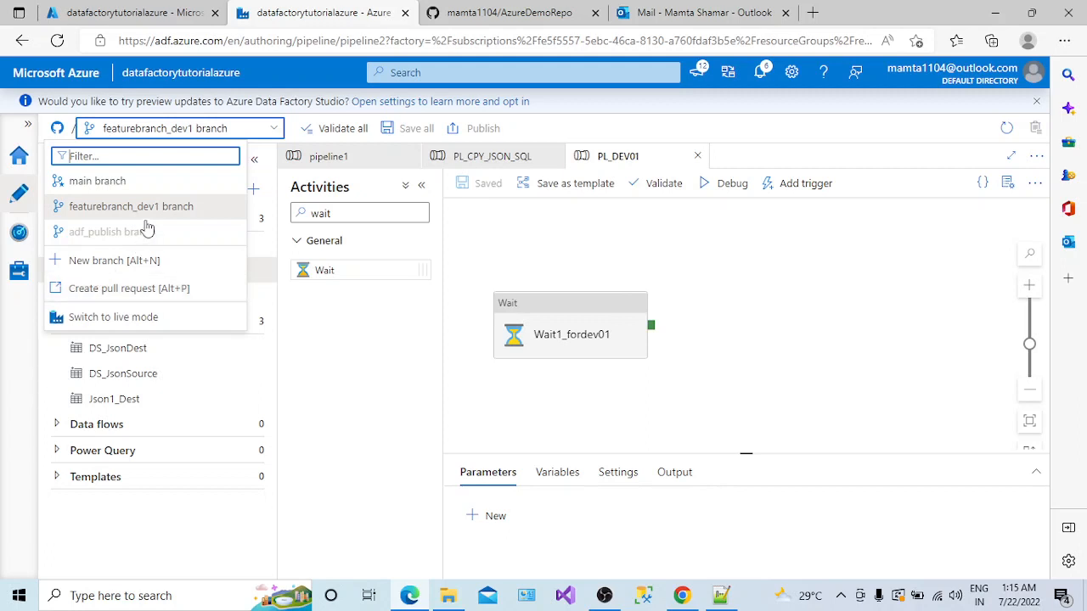
left_click(154, 289)
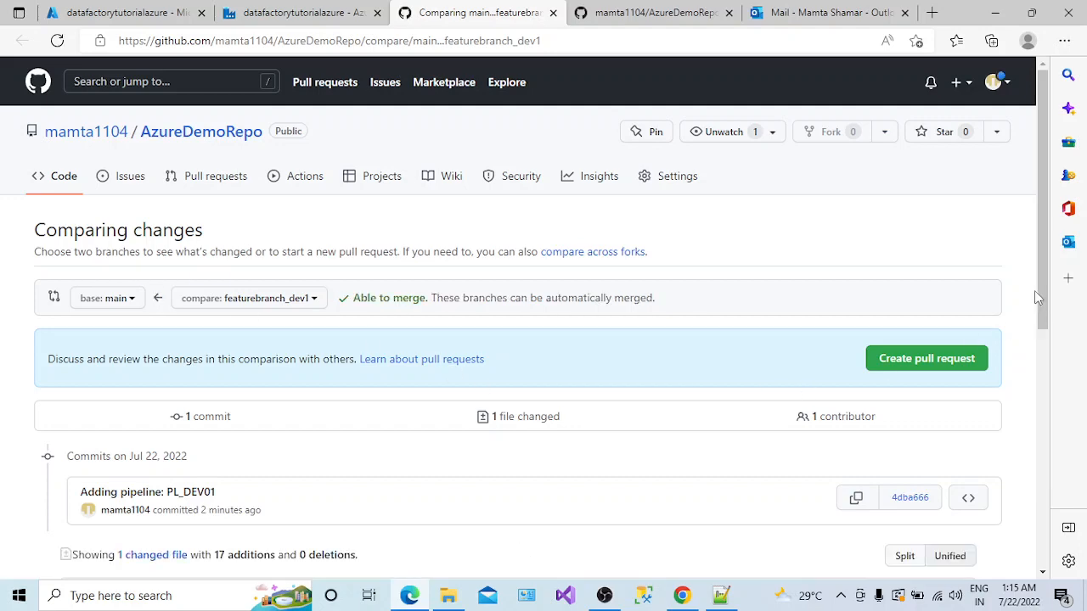
Open the new pull request form titled 'Adding pipeline: PL_DEV01' for main versus featurebranch_dev1.
scroll(1035, 290, "down", 1)
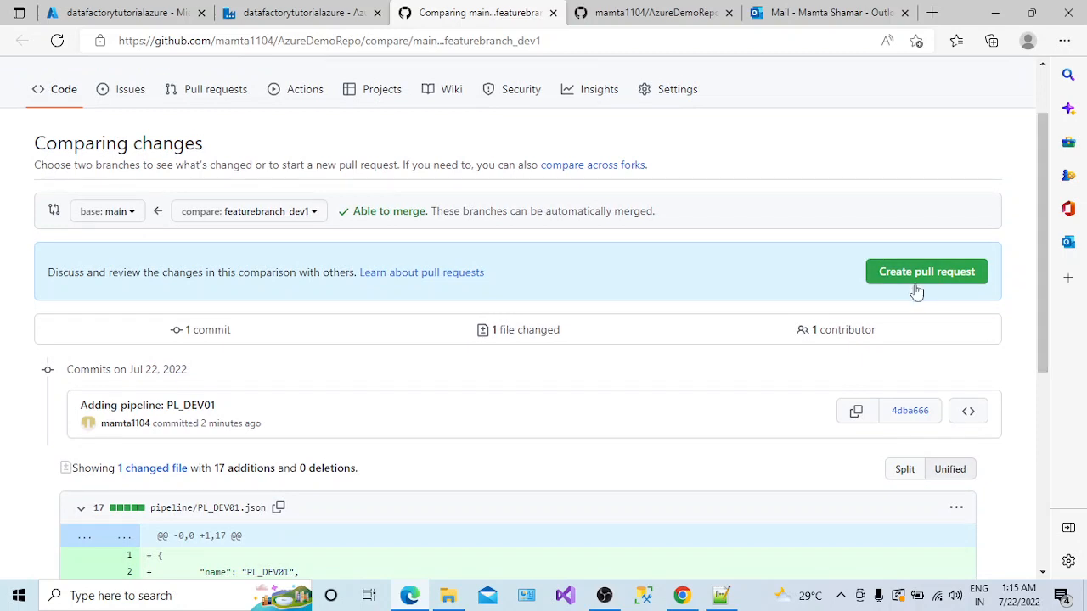
left_click(960, 281)
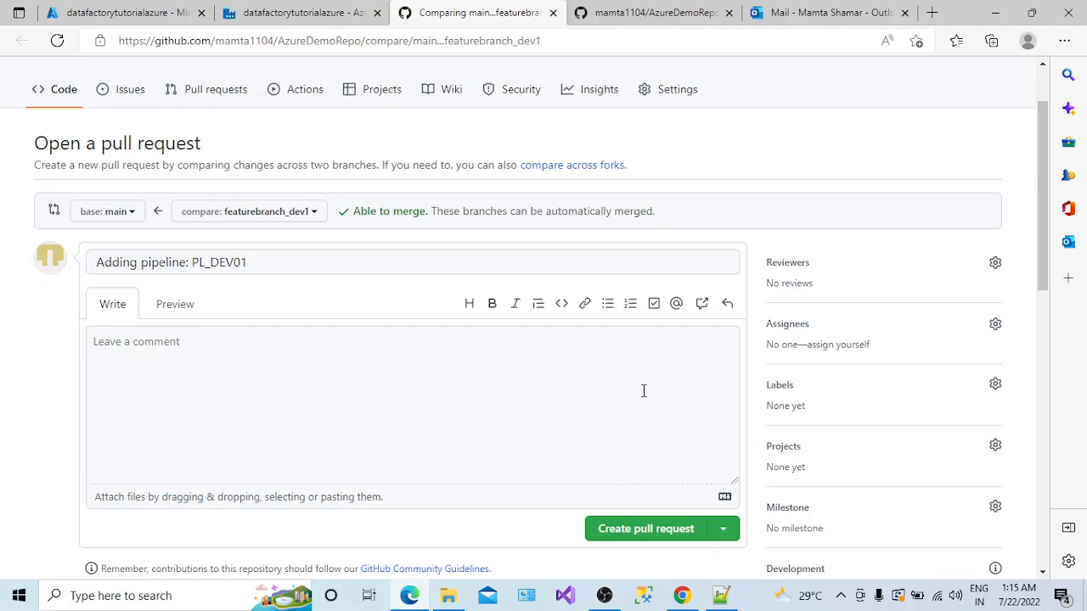
left_click_drag(251, 263, 168, 259)
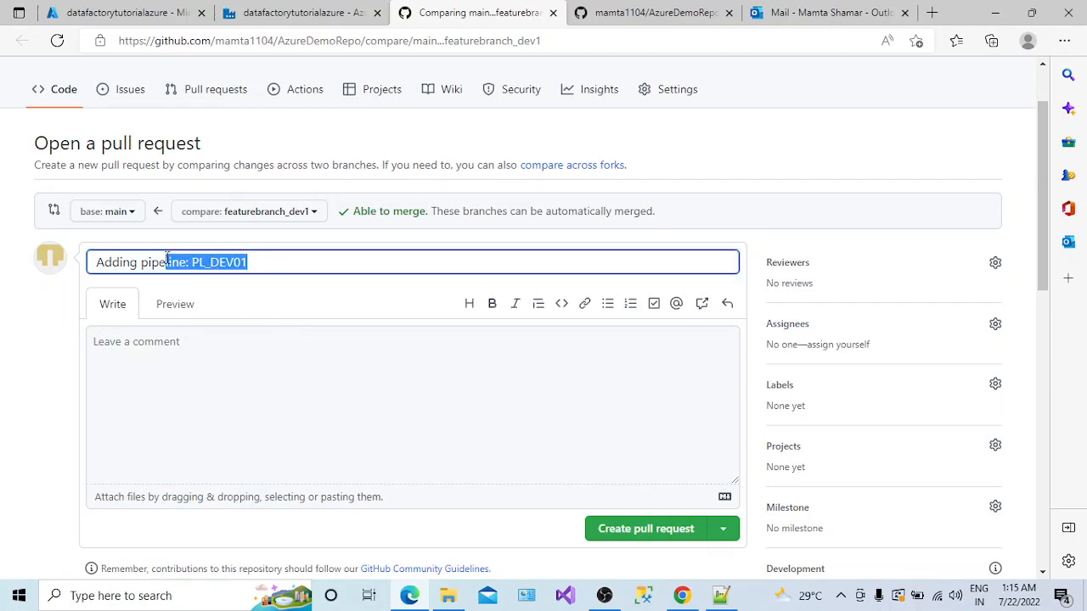
left_click(208, 365)
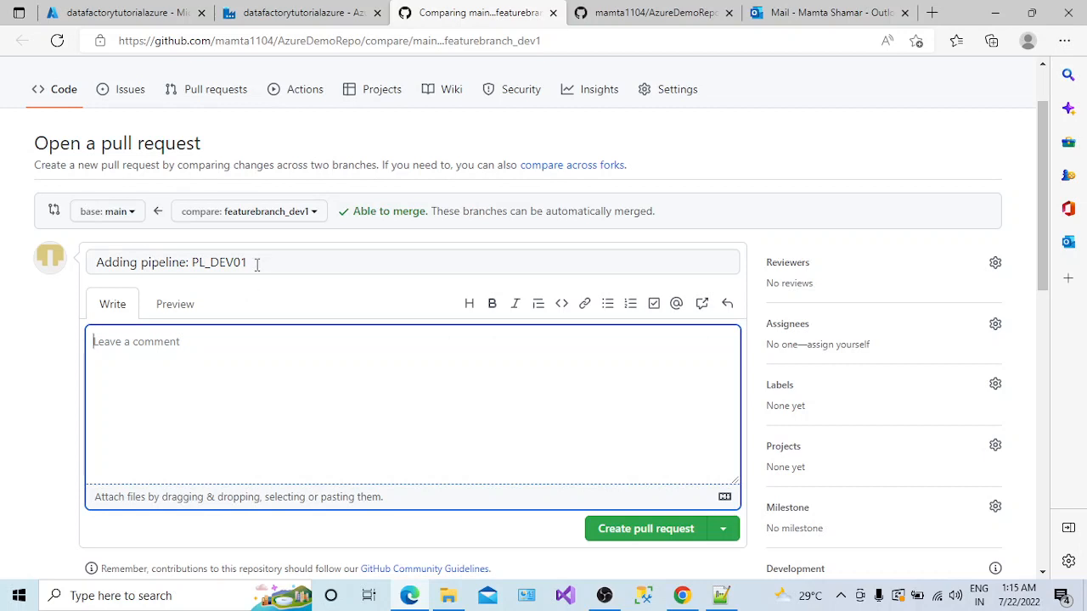
left_click_drag(256, 264, 189, 264)
left_click(224, 350)
left_click_drag(254, 264, 192, 264)
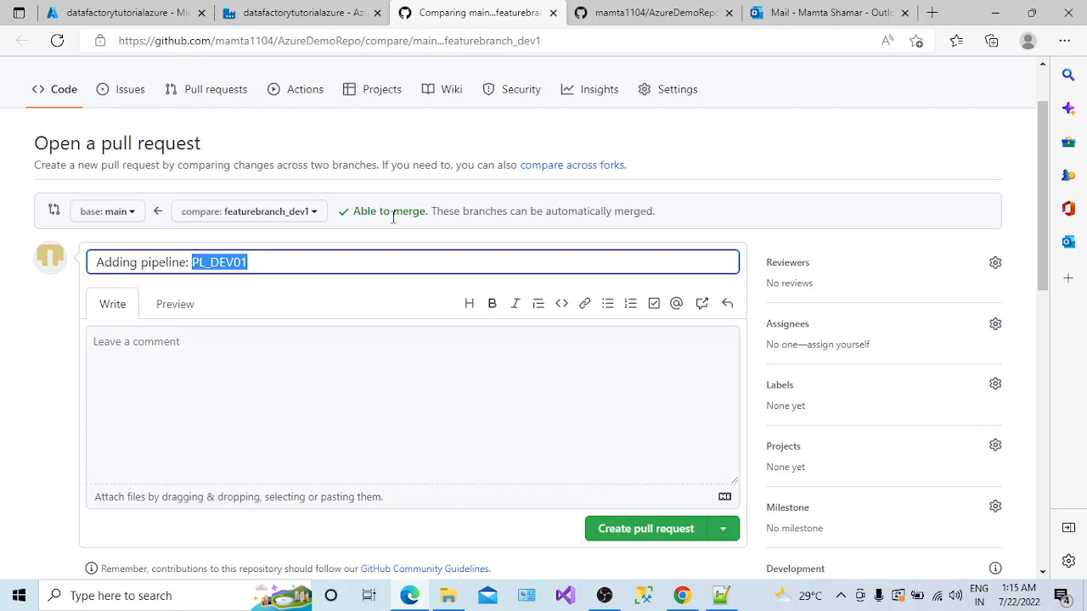
left_click(248, 264)
Add the comment 'commiting new pipeline PL_DEV' and create the pull request.
left_click(228, 381)
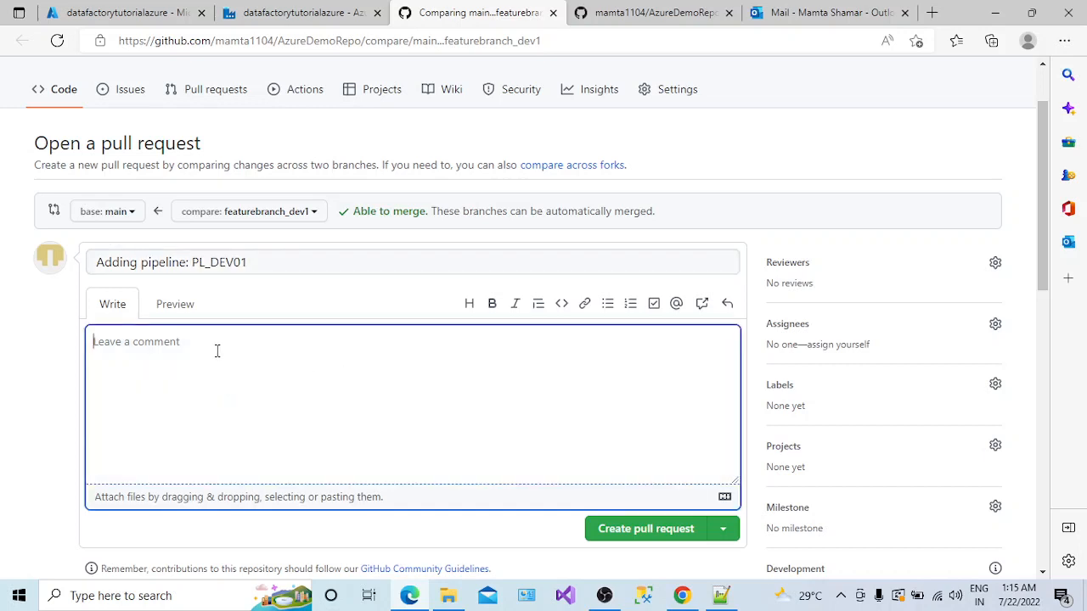
type("commiting new pipeline")
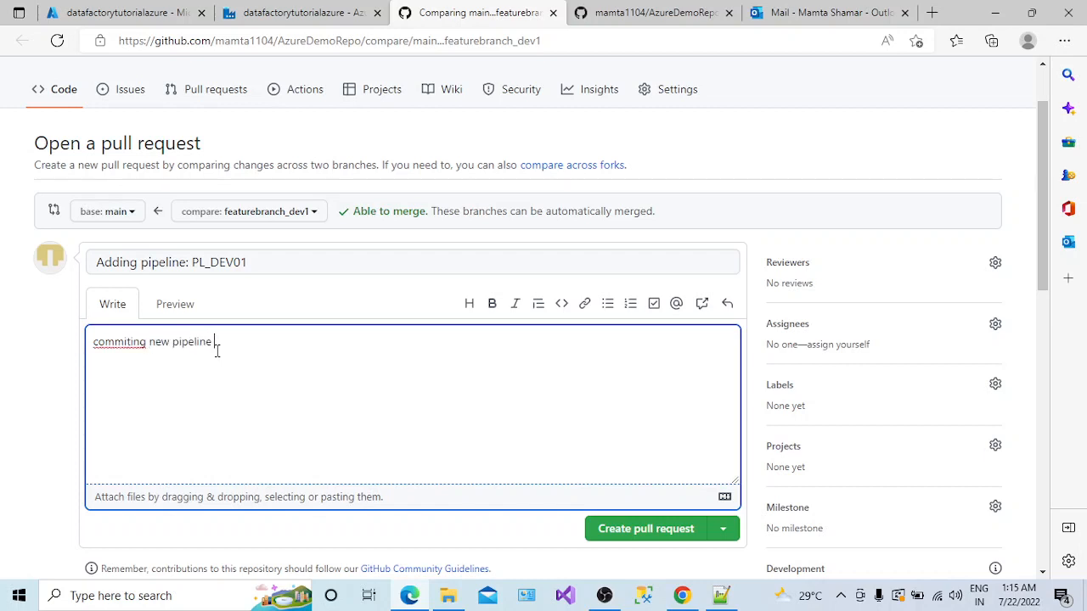
type(" PL_DEV01 to main branch")
scroll(588, 344, "down", 1)
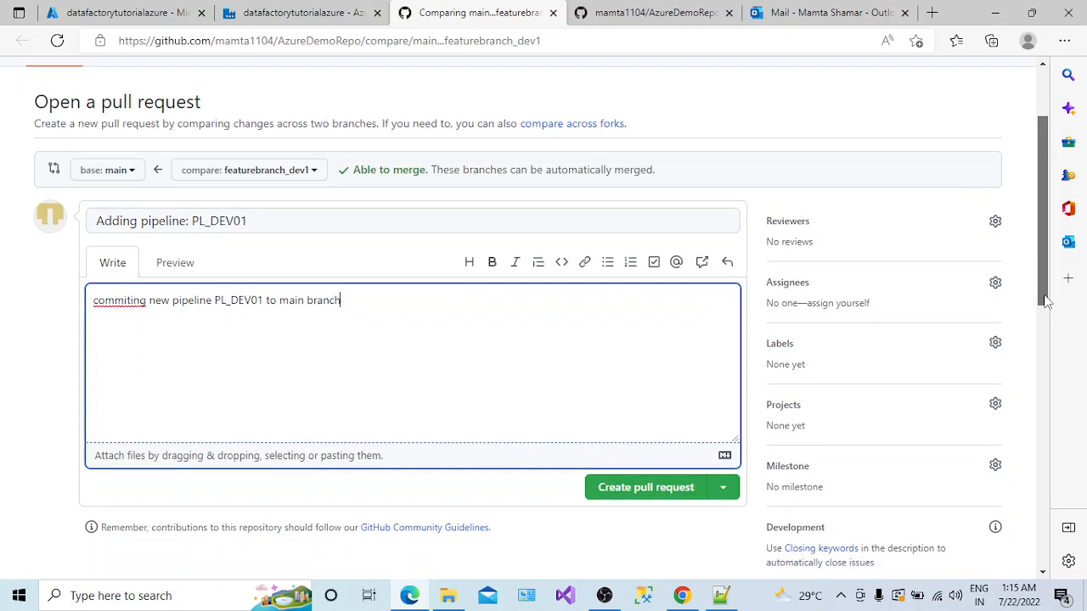
left_click(661, 490)
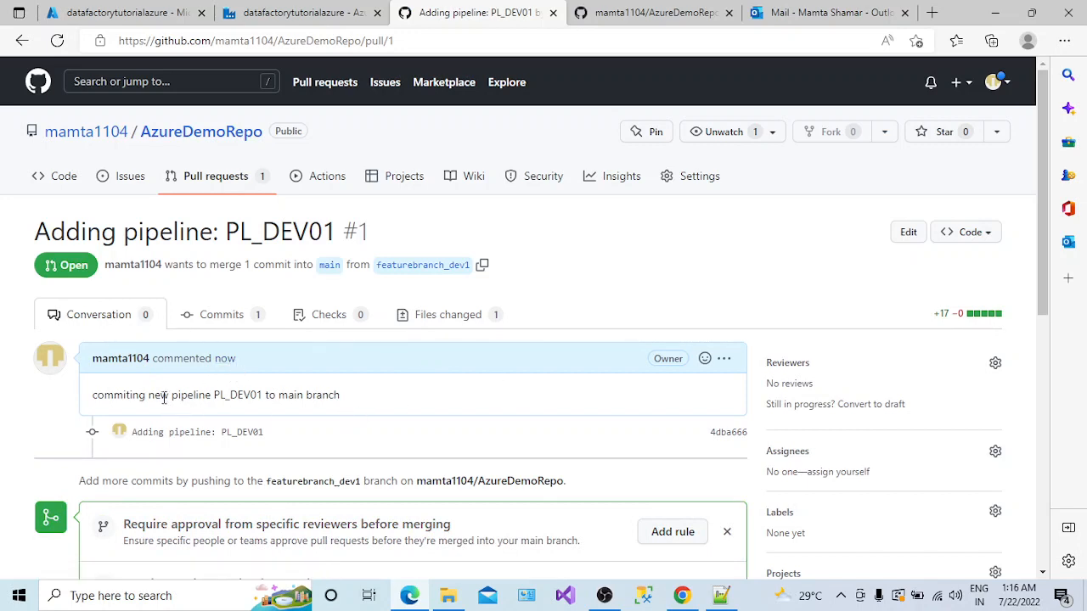
Review pull request #1's page and its comment.
left_click_drag(164, 397, 355, 406)
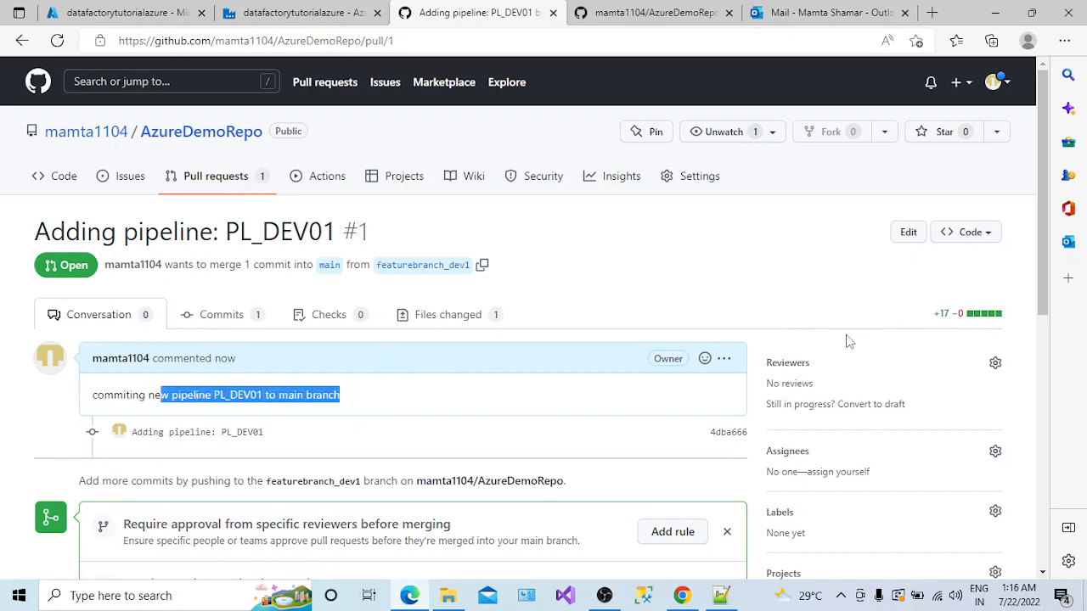
left_click_drag(1040, 299, 1050, 376)
mouse_move(656, 228)
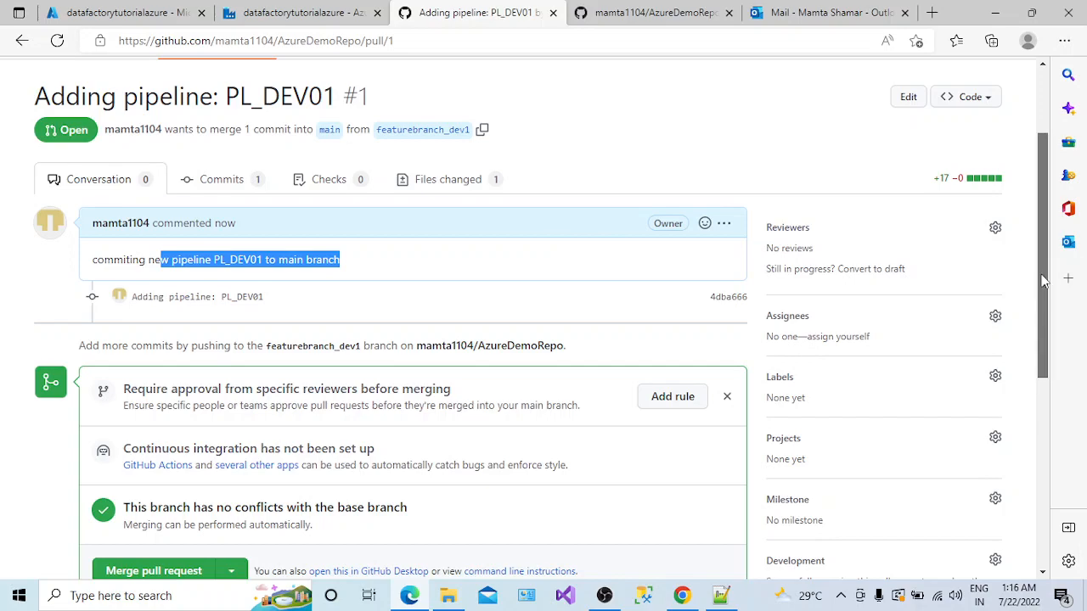
left_click_drag(1050, 278, 1061, 361)
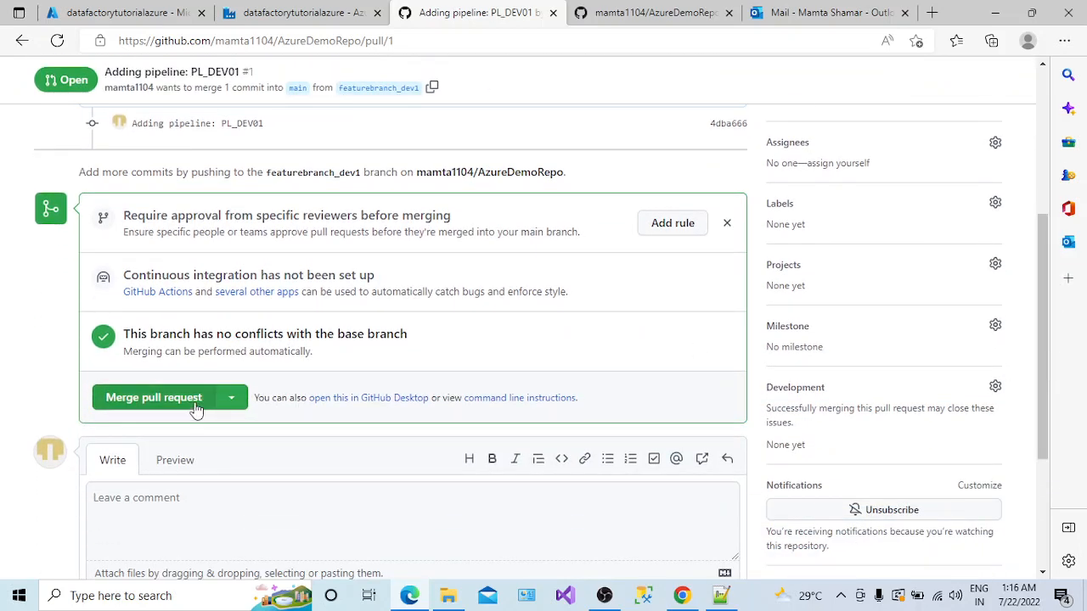
Confirm the no-conflicts message and bring up the merge form for pull request #1.
left_click_drag(132, 334, 315, 367)
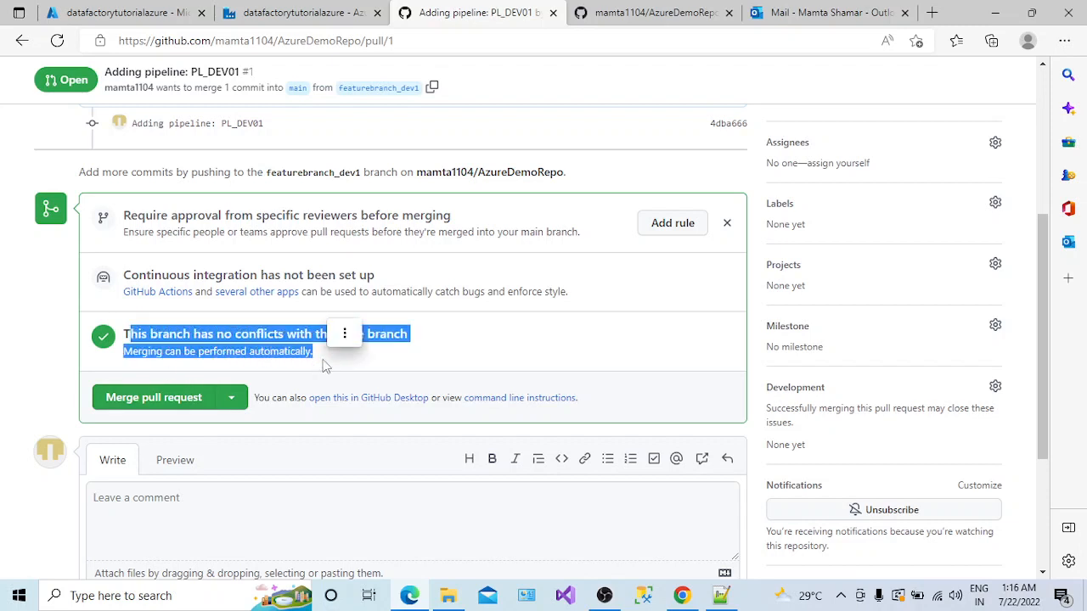
left_click(339, 366)
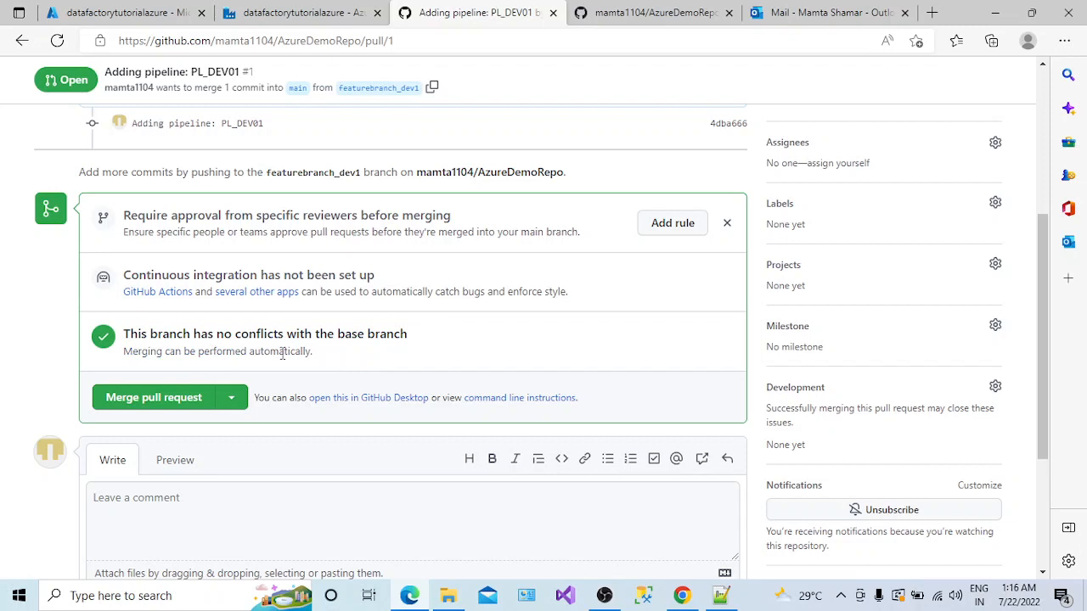
double_click(304, 353)
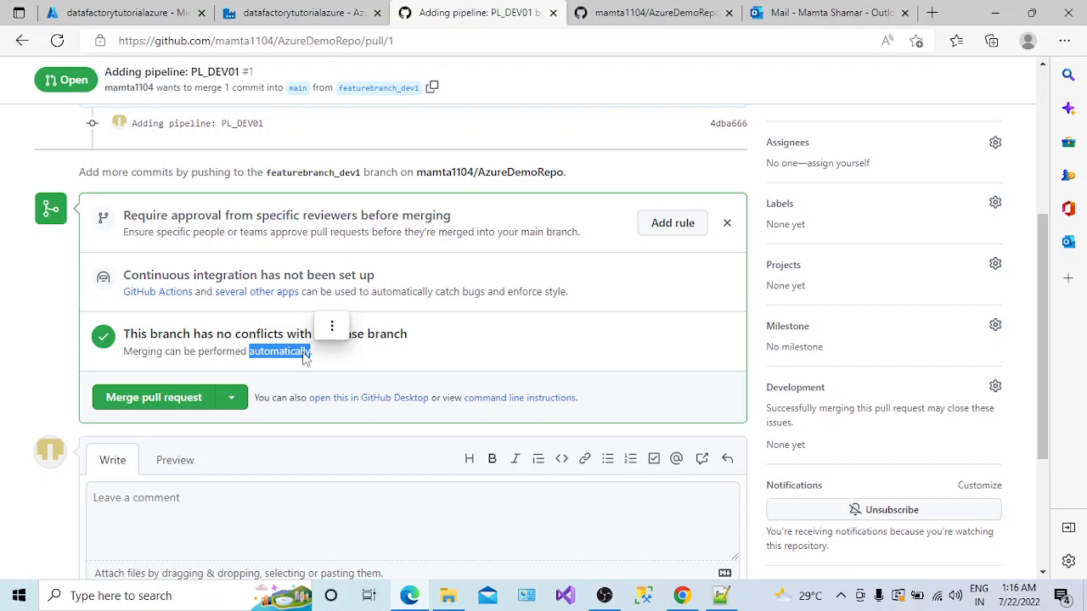
left_click(338, 363)
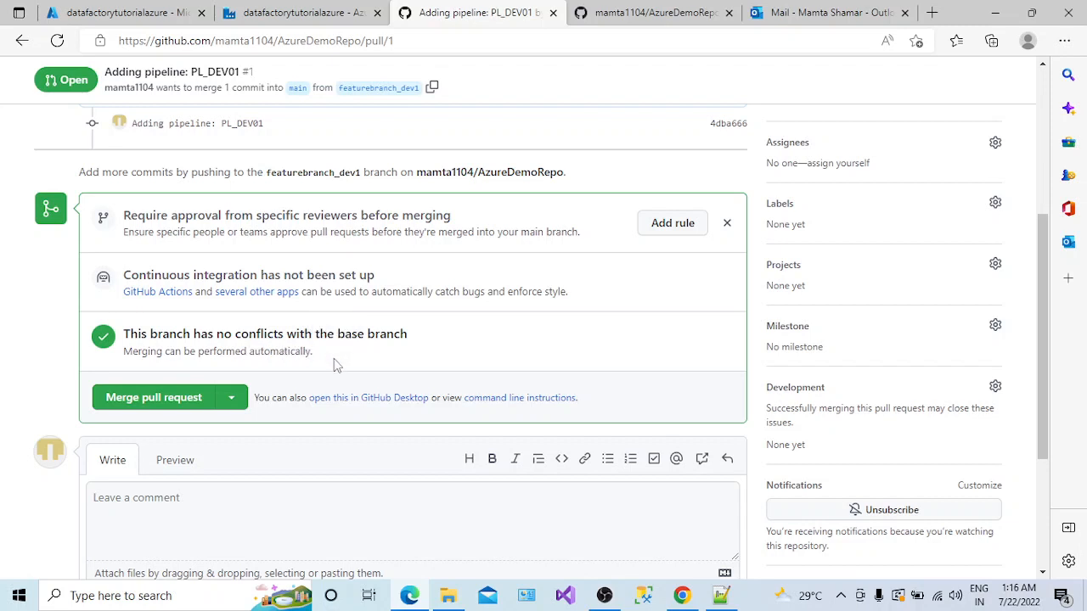
double_click(277, 353)
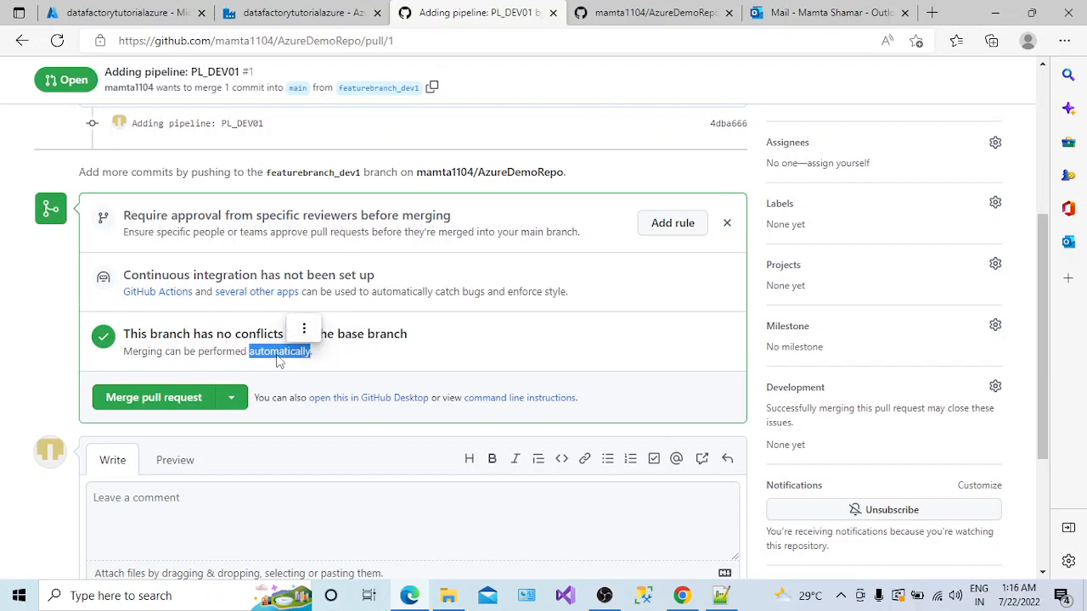
left_click(326, 359)
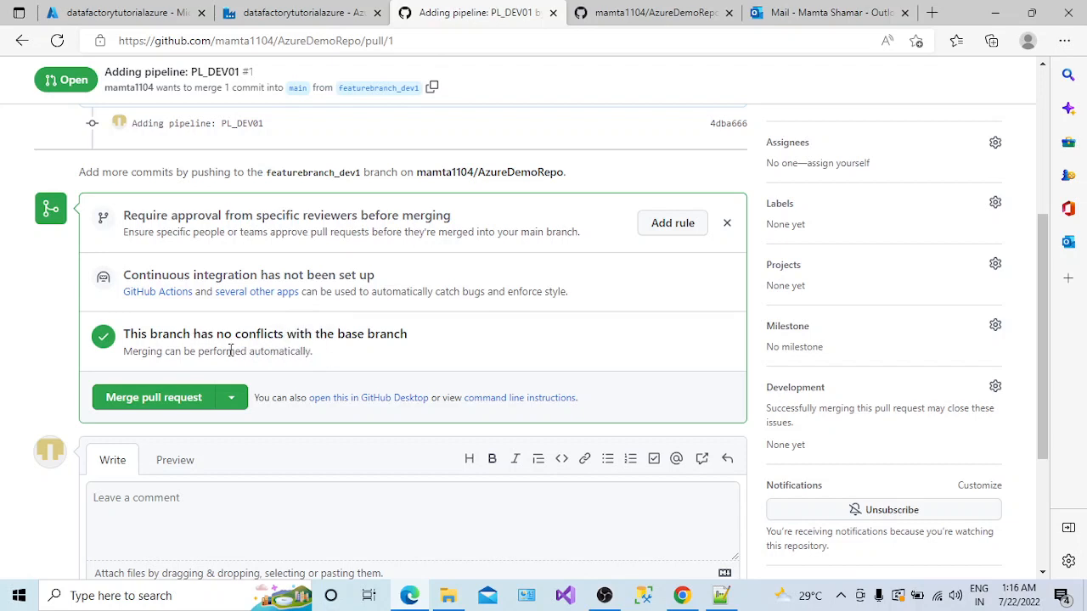
left_click(193, 406)
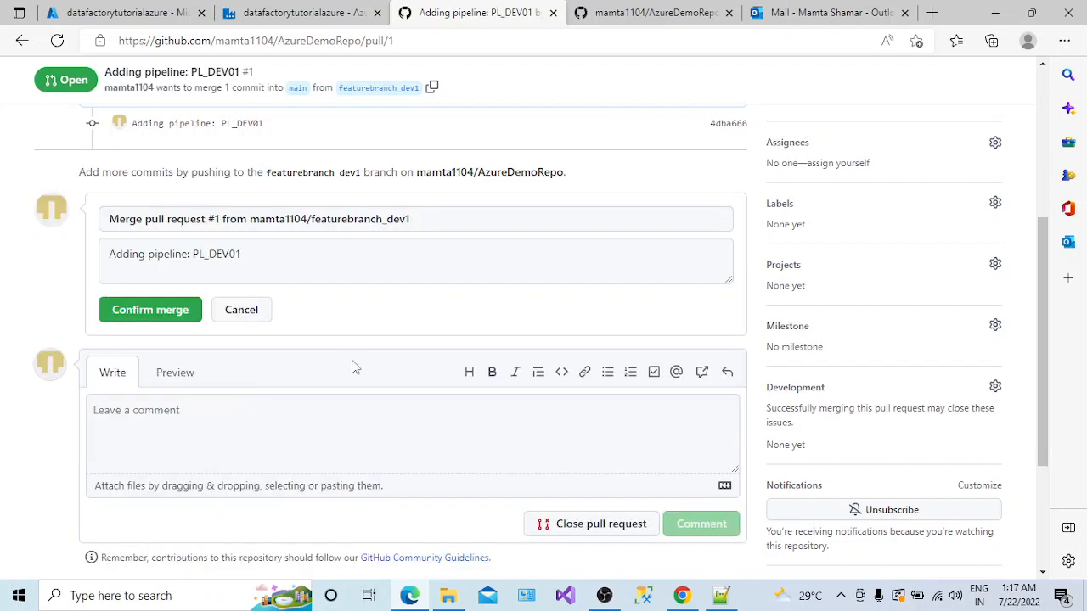
Confirm merging pull request #1 into main and go back to AzureDemoRepo's main page.
left_click(164, 316)
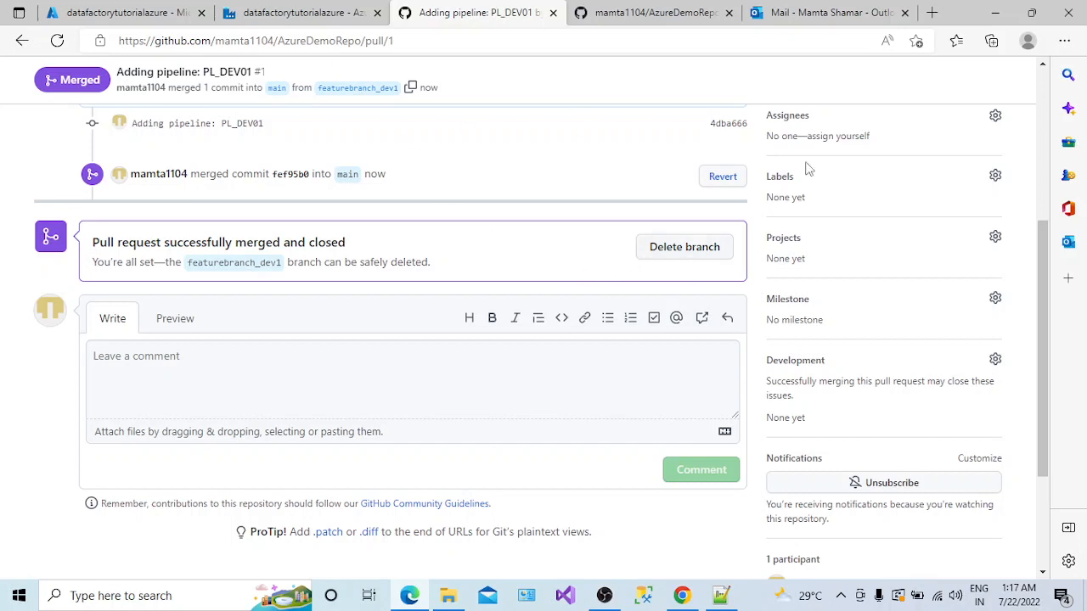
left_click_drag(1039, 269, 1028, 150)
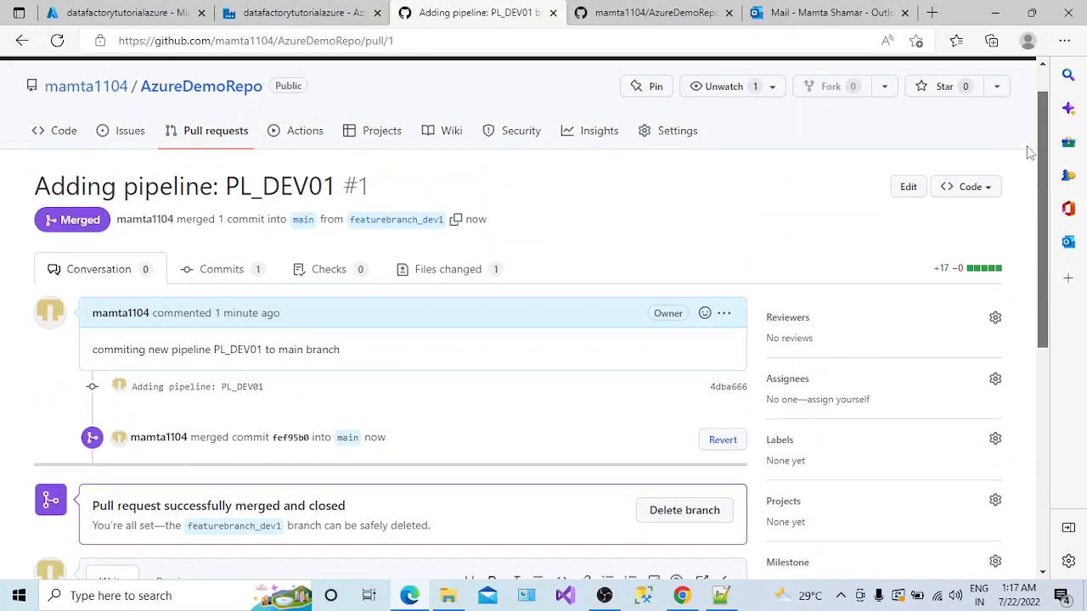
left_click(168, 93)
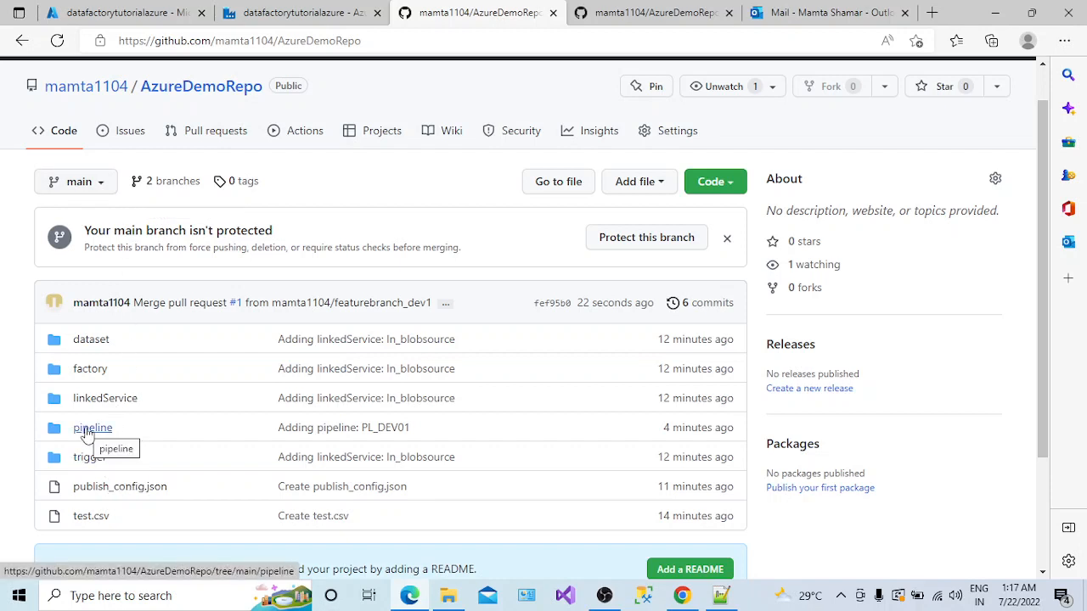
Find PL_DEV01.json in main's pipeline folder, then return to Data Factory.
left_click(103, 192)
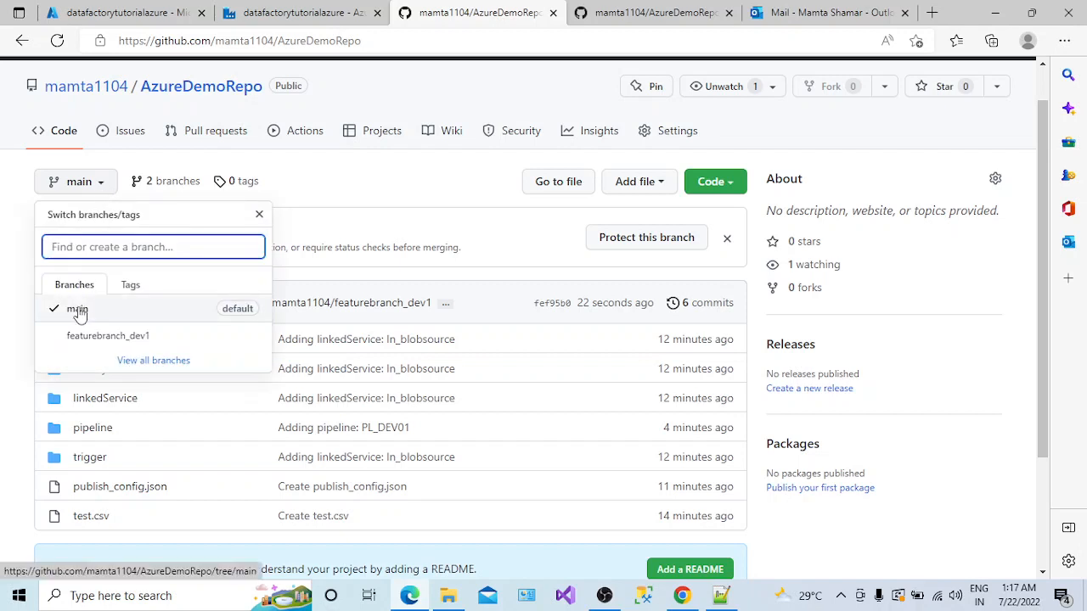
left_click(308, 185)
left_click(100, 432)
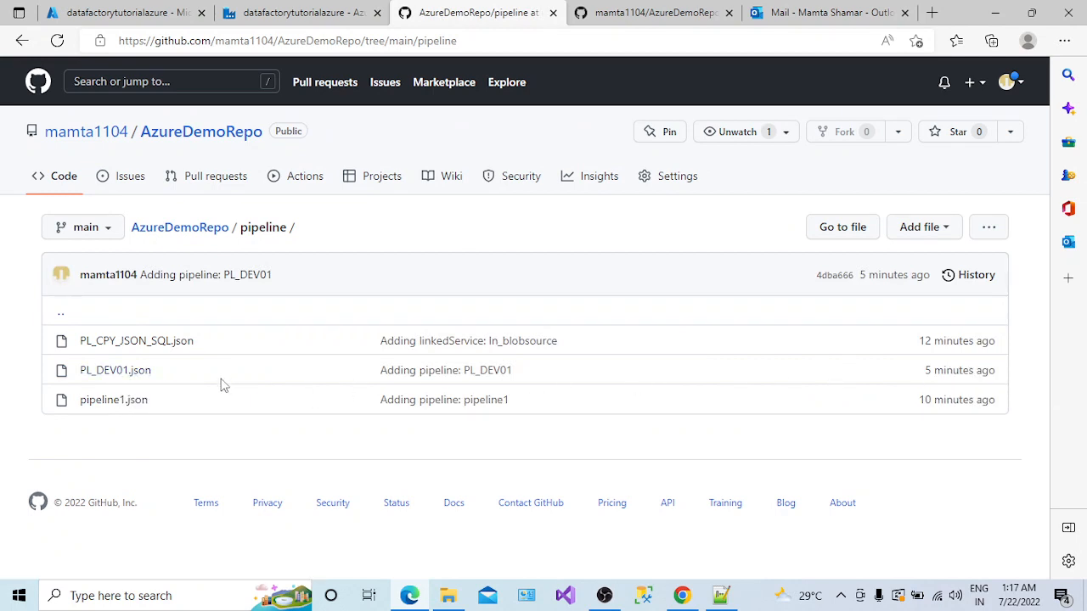
left_click_drag(161, 381, 79, 382)
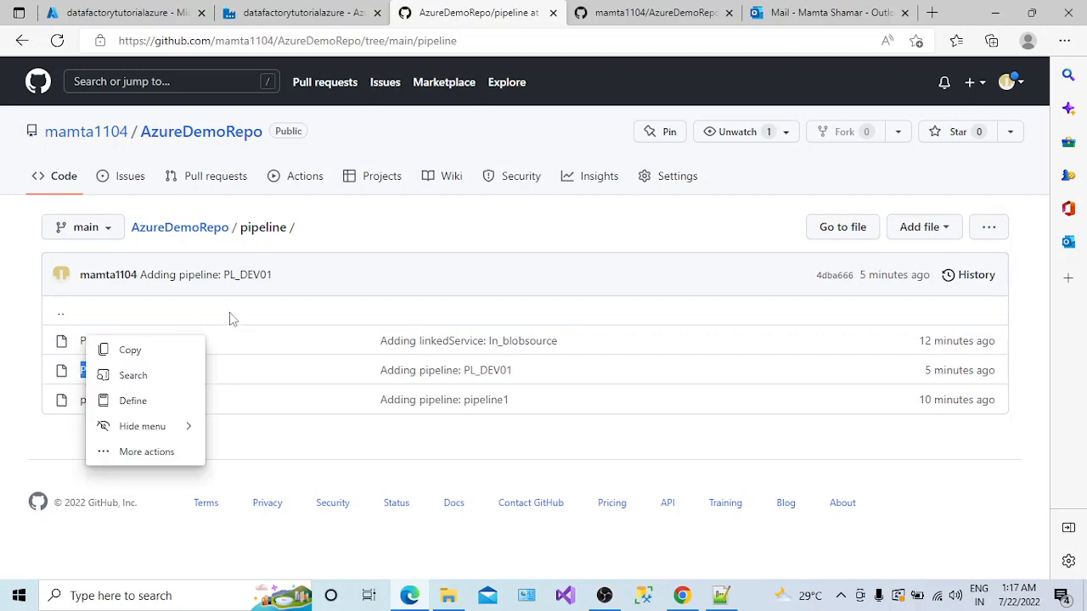
left_click(299, 24)
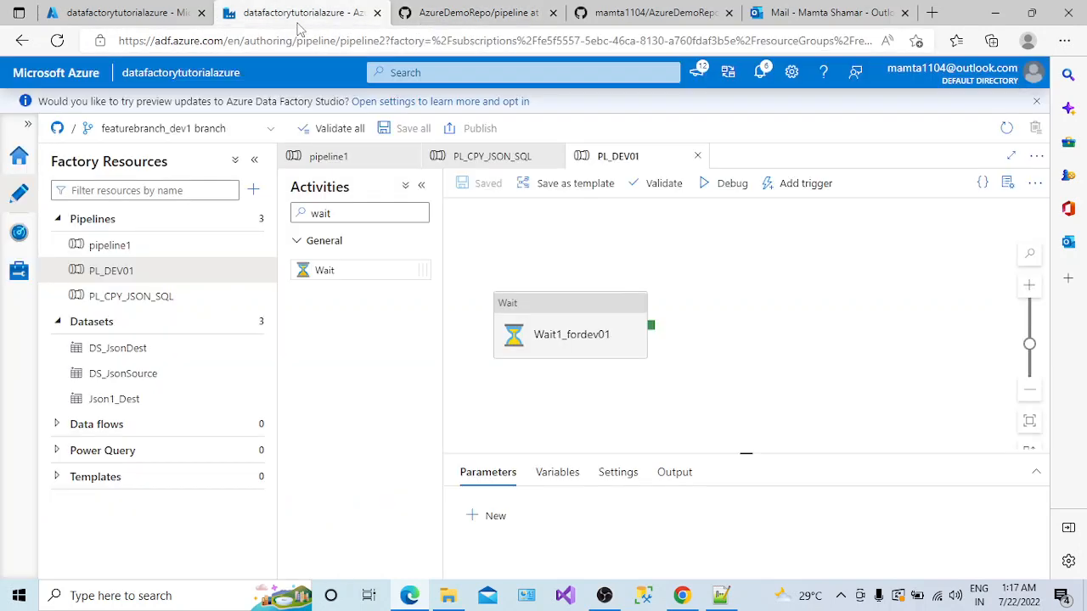
Switch Data Factory Studio to the main branch, then bring up the Notepad++ branching notes.
left_click(274, 129)
left_click(130, 182)
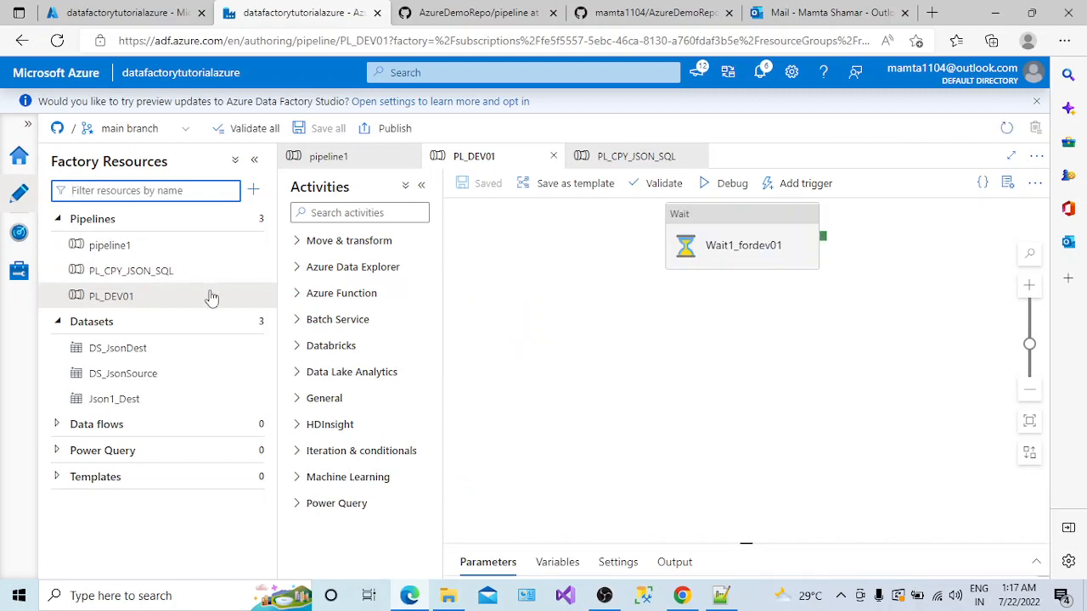
left_click(185, 129)
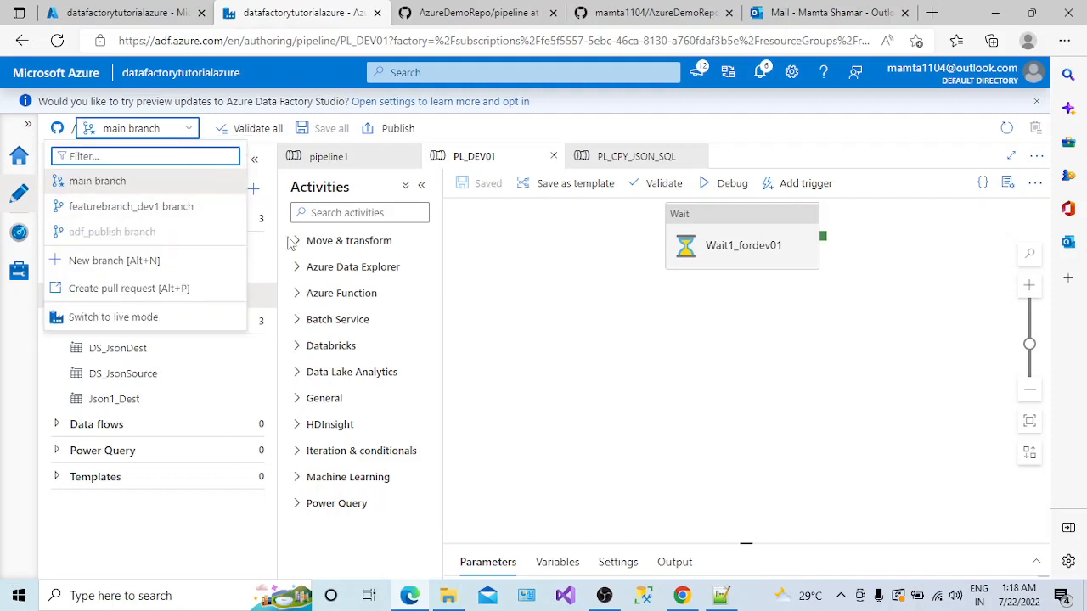
left_click(505, 280)
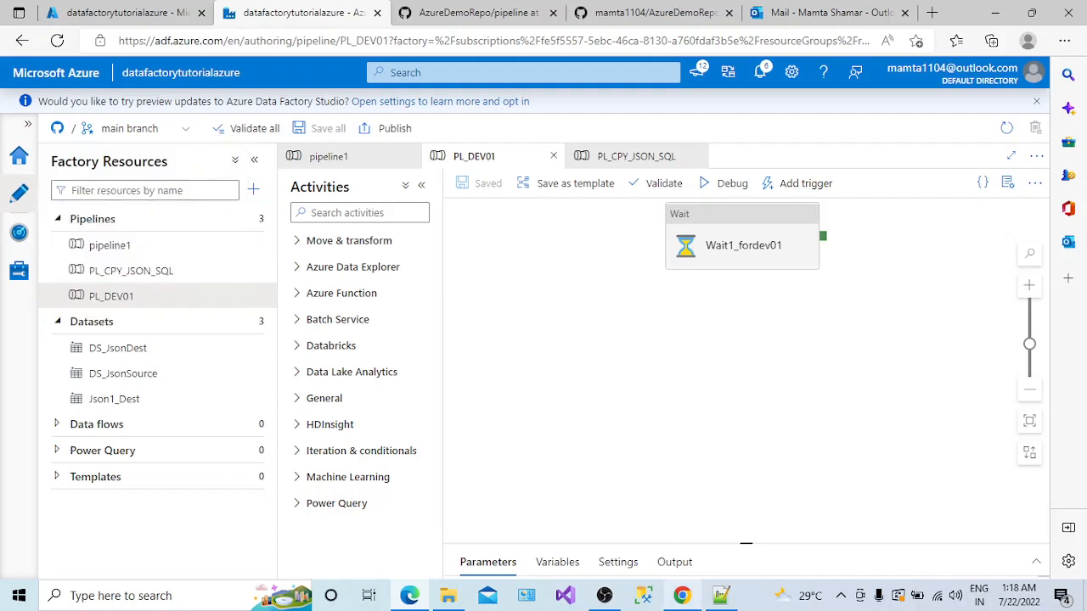
left_click(721, 596)
left_click(247, 234)
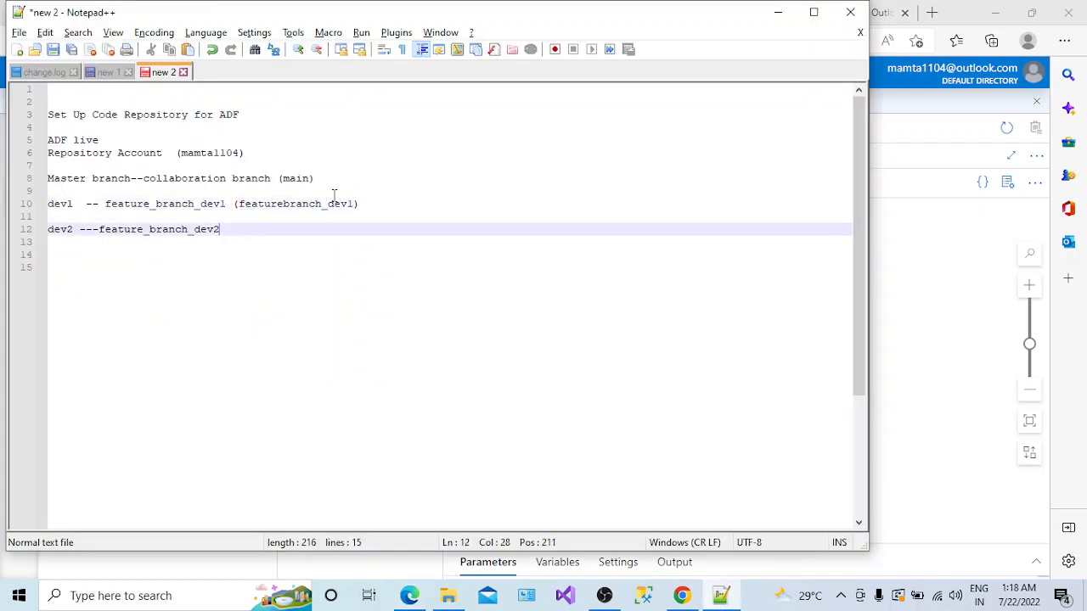
Review the feature_branch_dev1, collaboration and 'ADF live' entries, then go back to Data Factory.
left_click(334, 194)
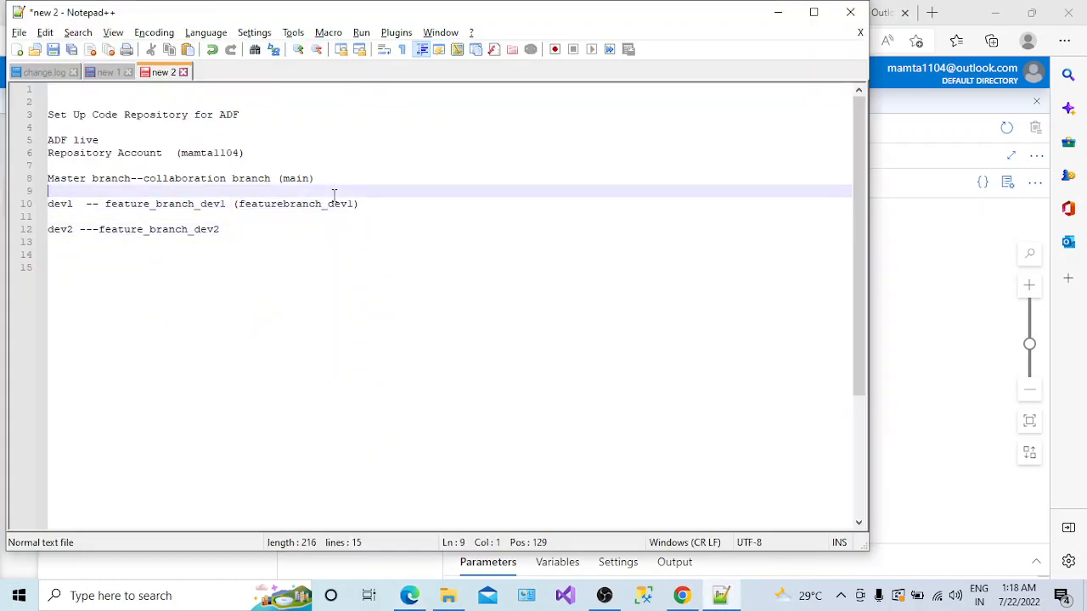
double_click(188, 205)
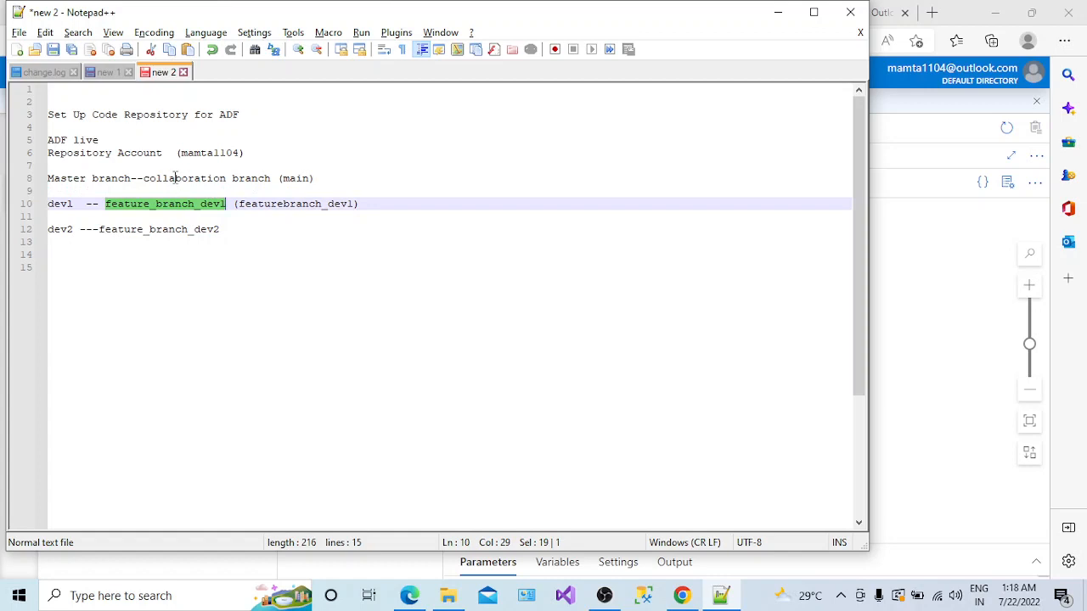
double_click(175, 182)
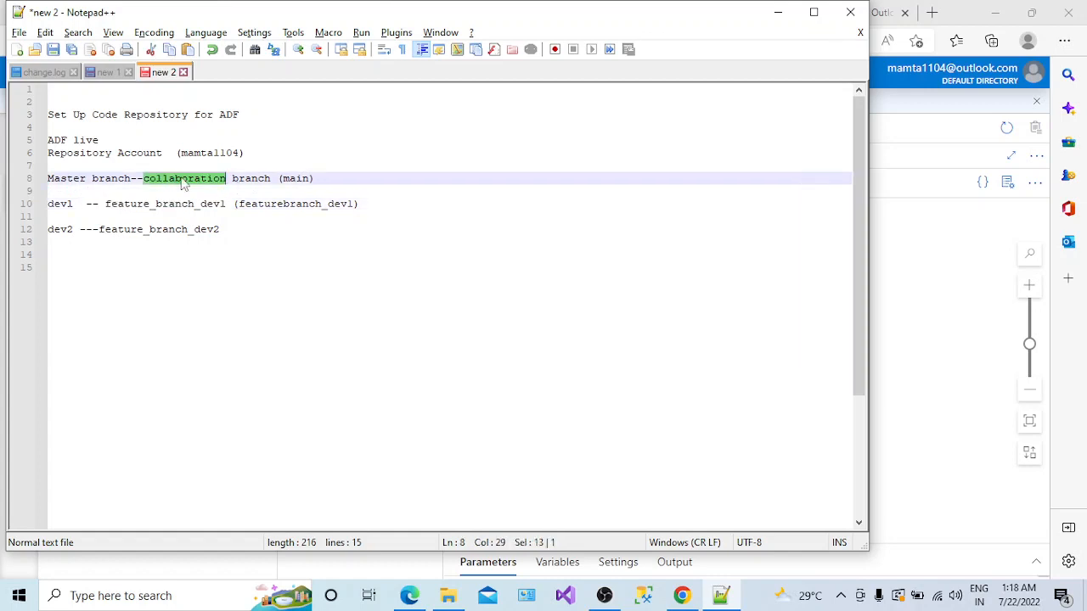
left_click(181, 178)
double_click(194, 179)
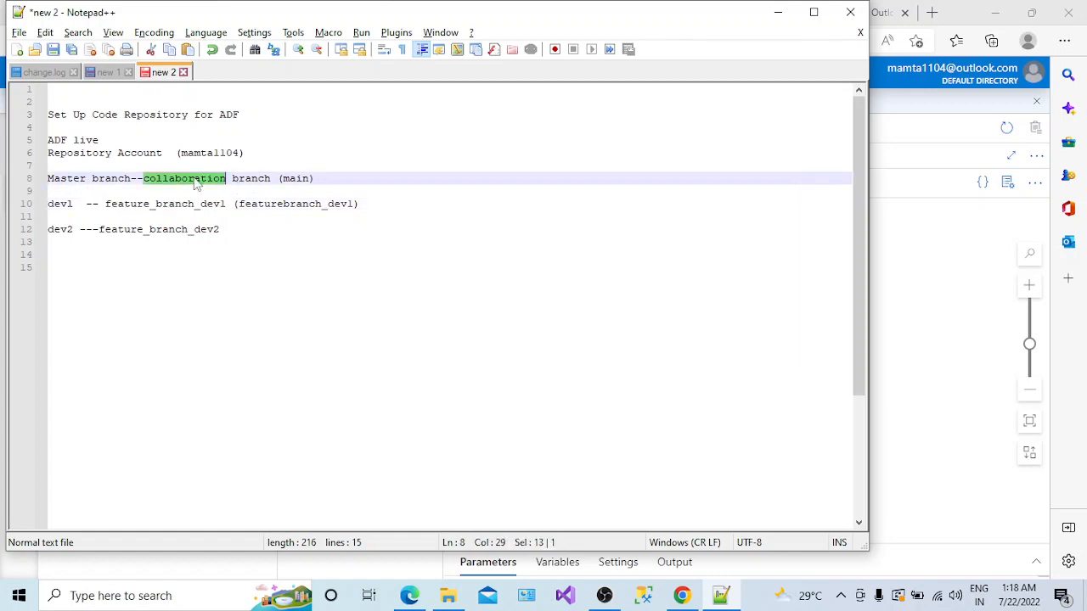
double_click(92, 141)
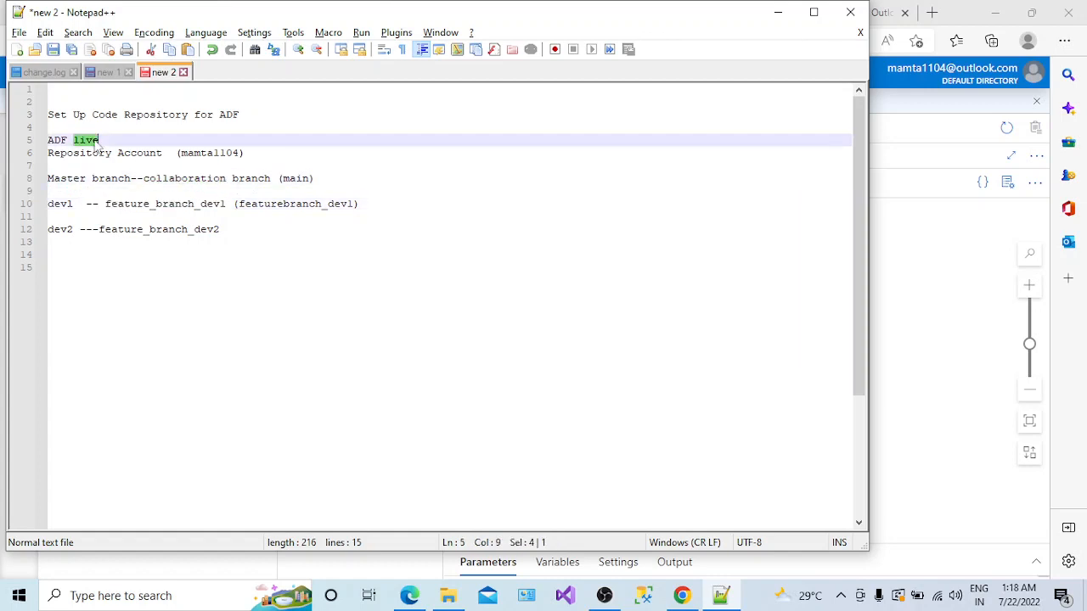
left_click(52, 140)
left_click(103, 140)
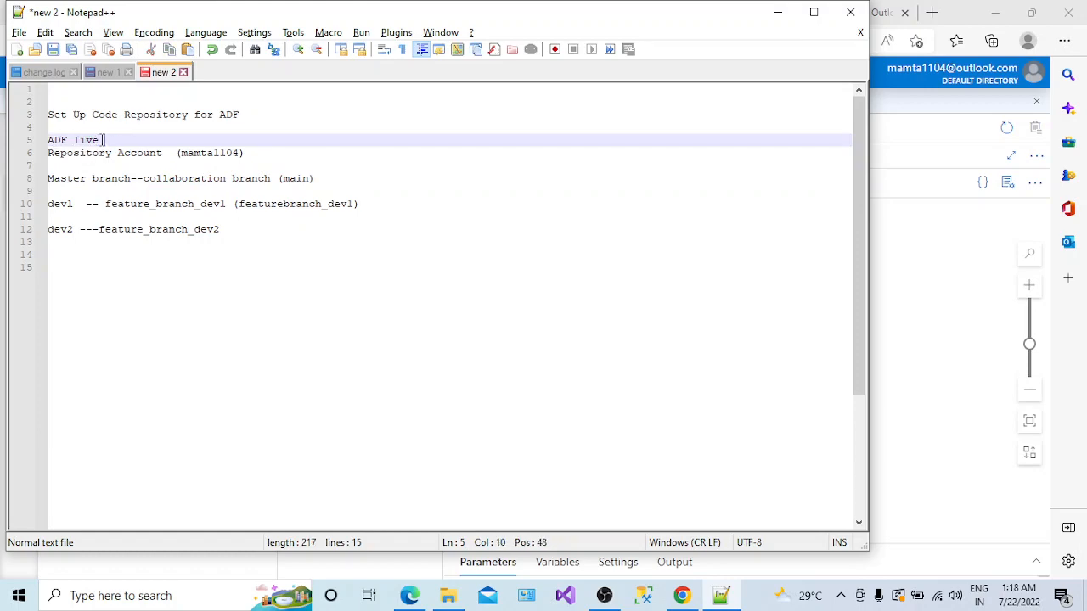
key("alt+Tab")
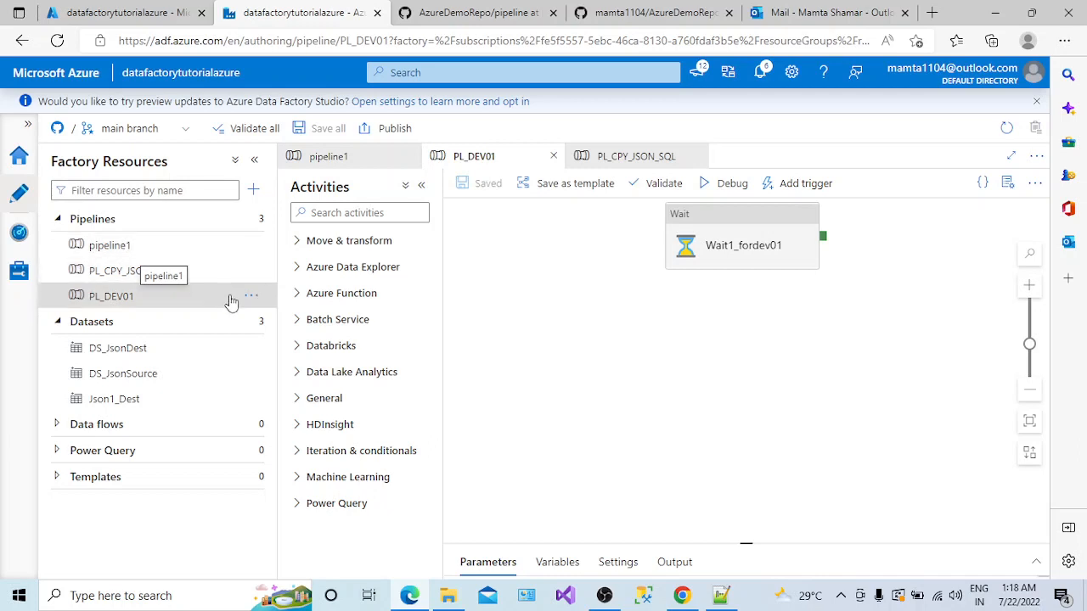
Publish the main branch's pending changes, including PL_DEV01, to the live factory.
left_click(184, 133)
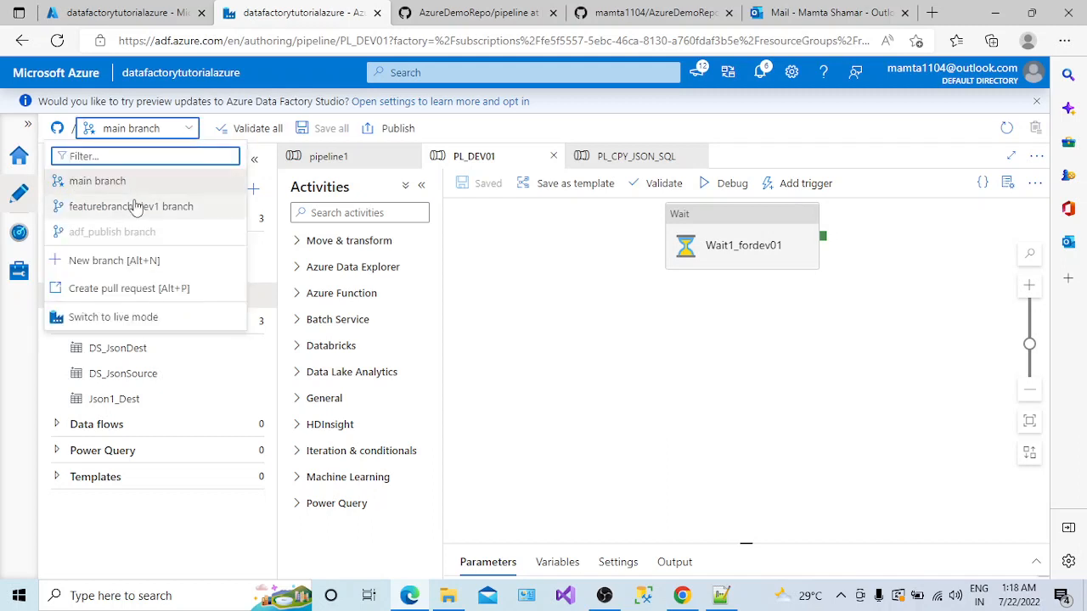
left_click(155, 182)
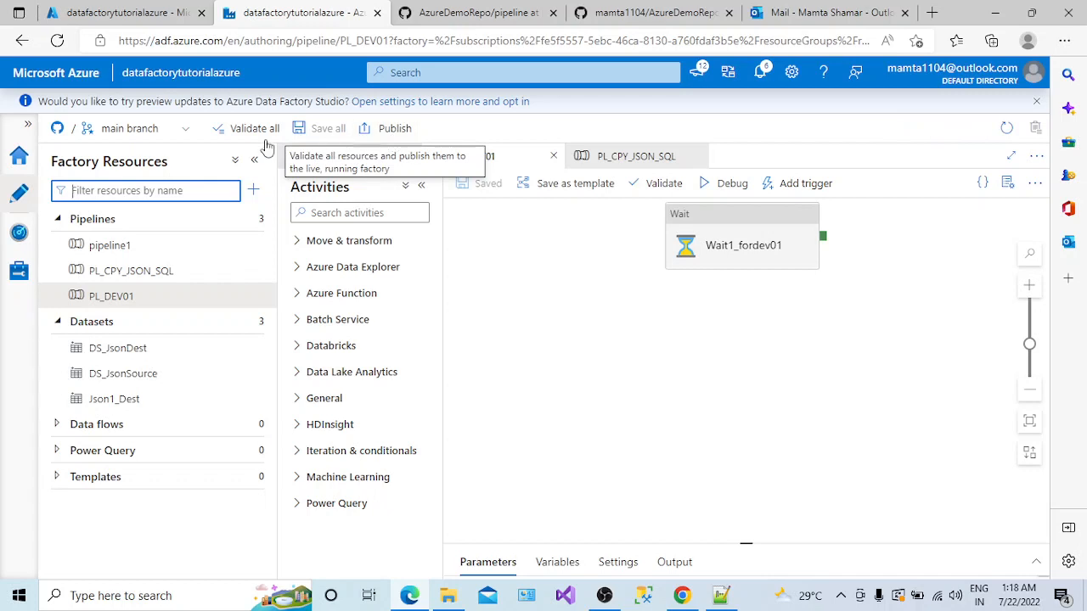
left_click(185, 136)
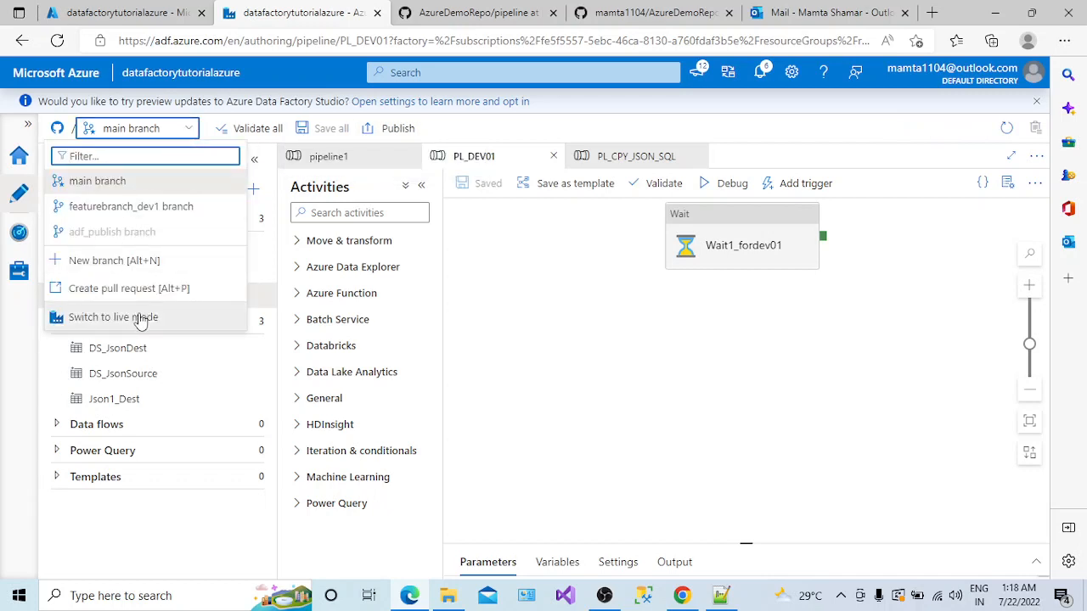
left_click(496, 308)
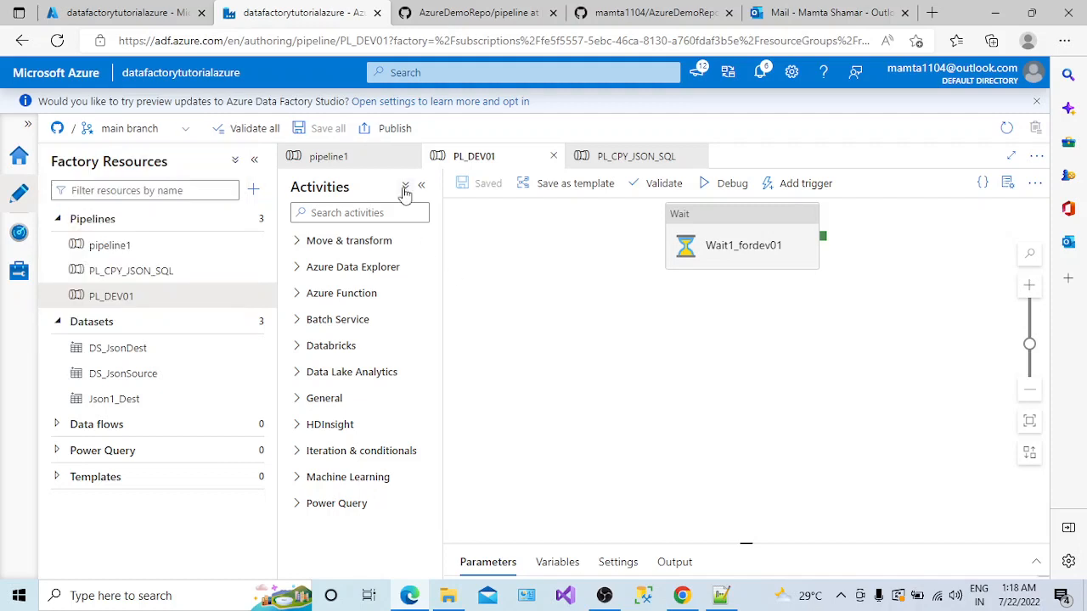
left_click(395, 129)
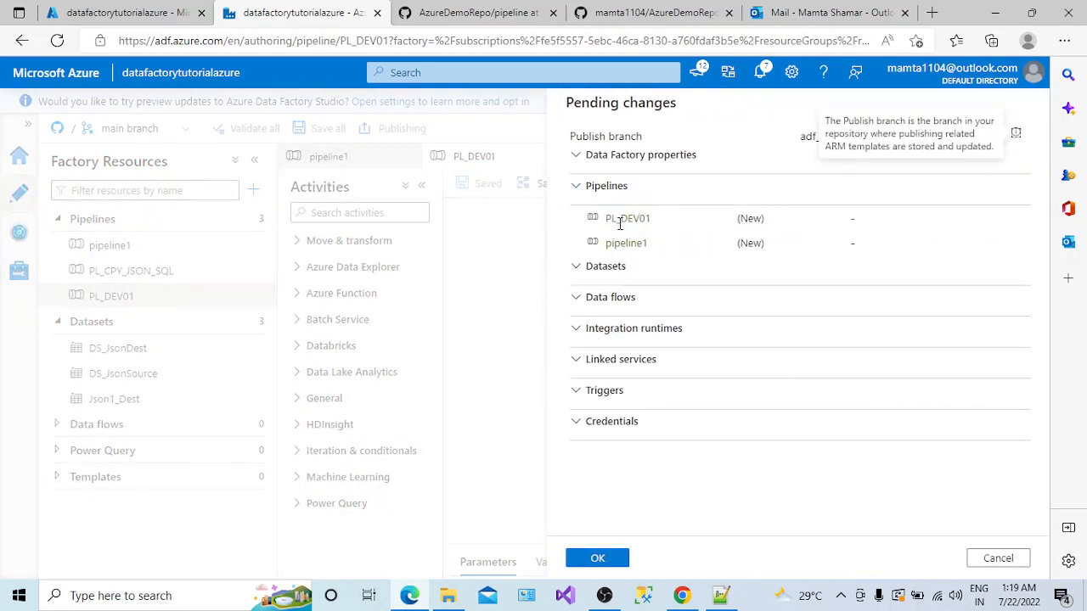
left_click_drag(611, 219, 649, 245)
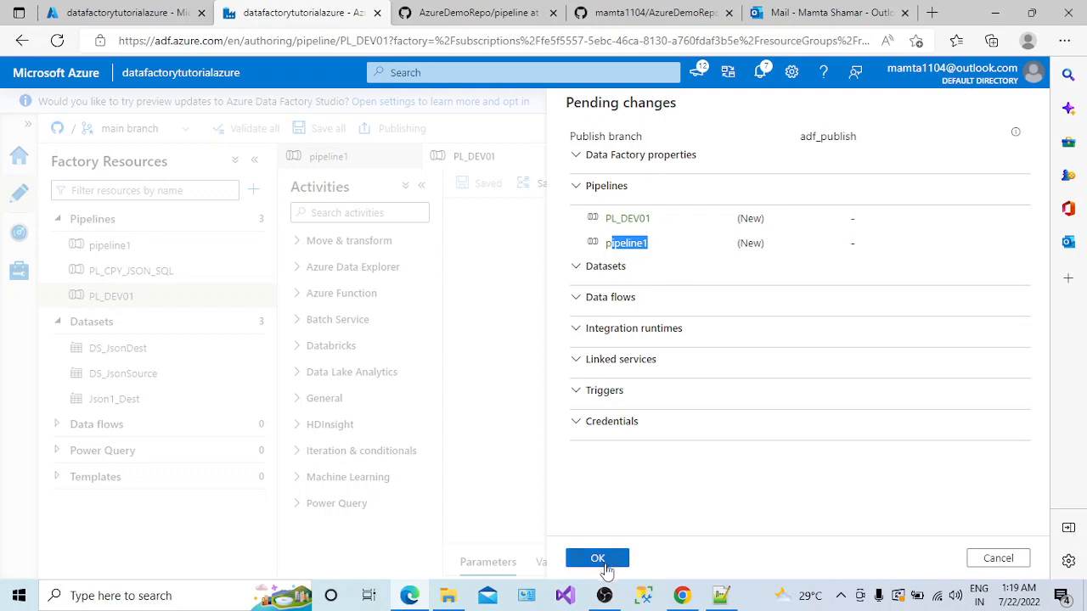
left_click(598, 560)
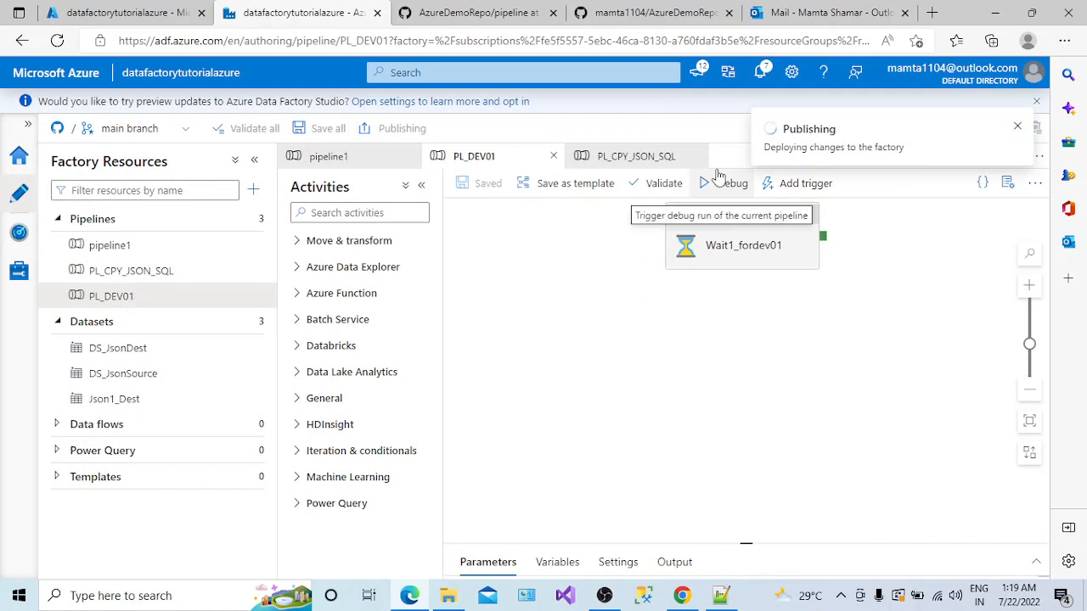
Check the branch options after publishing completes.
left_click(191, 132)
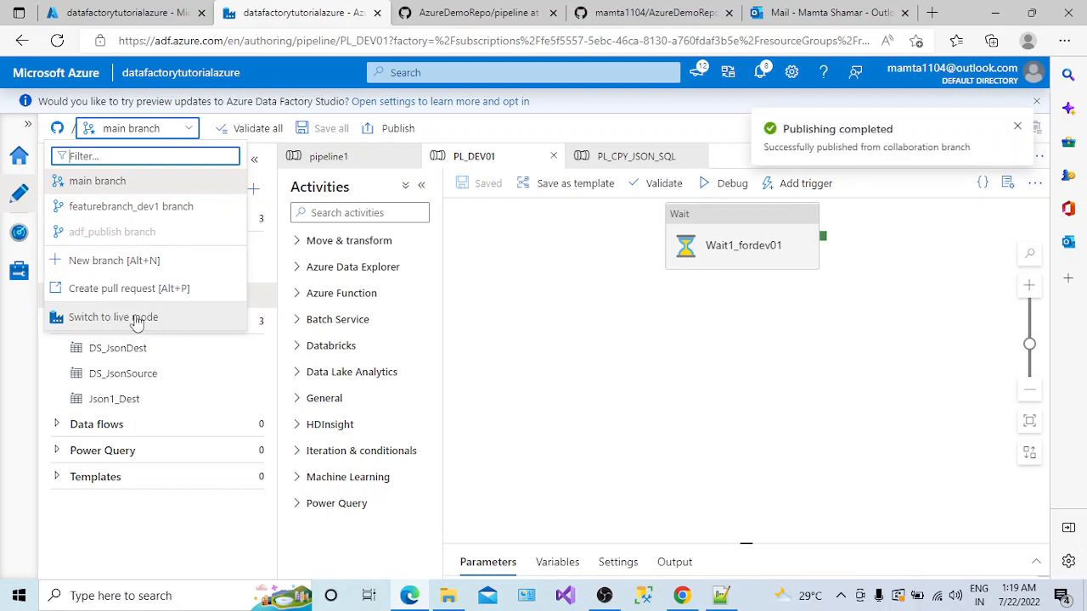
left_click(514, 315)
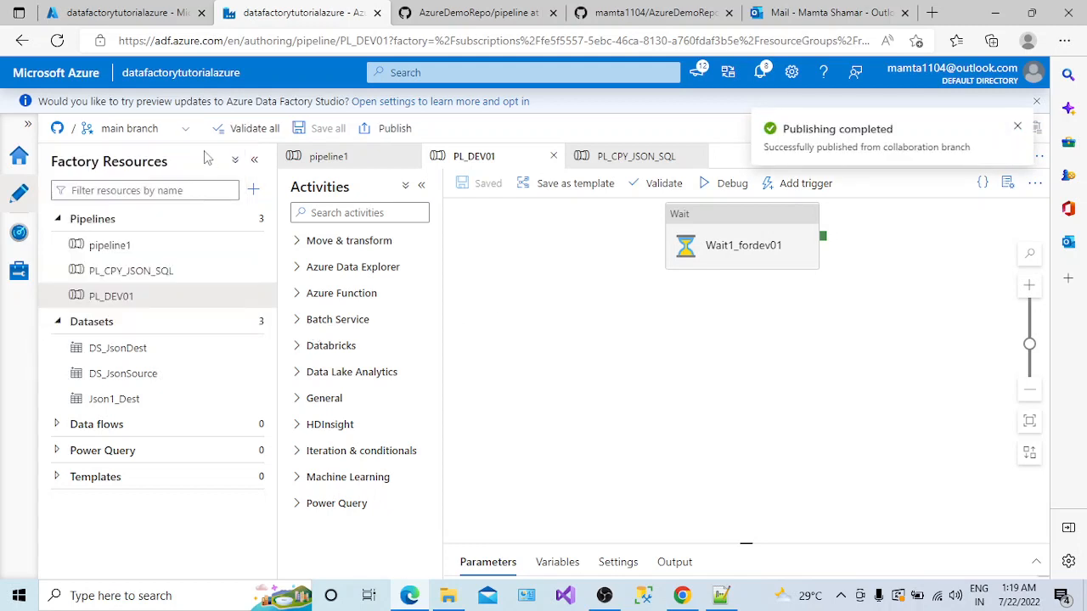
left_click(178, 126)
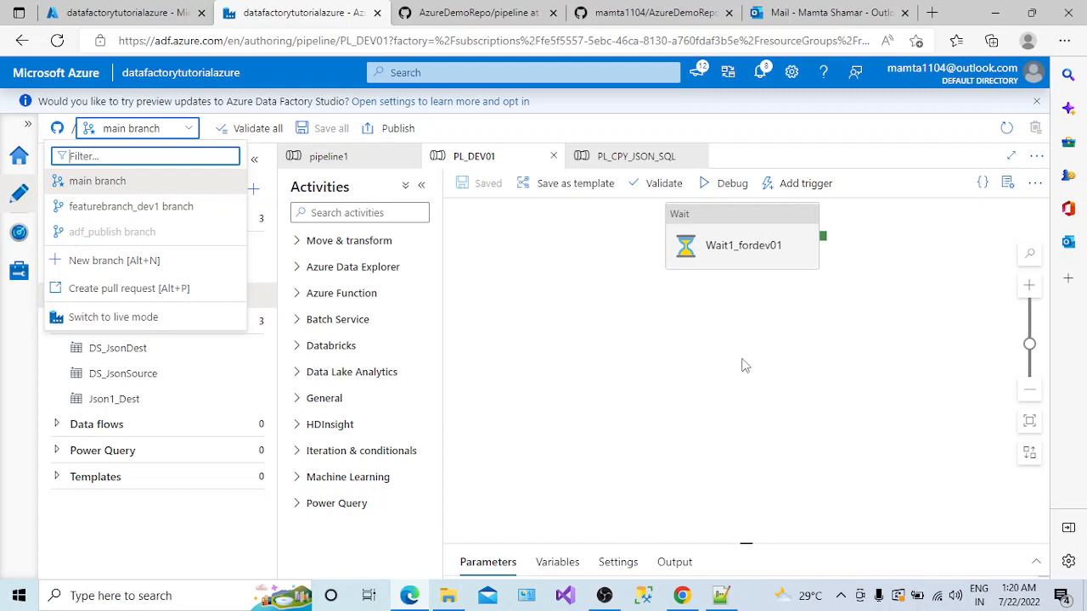
Switch the factory to live mode, where published PL_DEV01 with Wait1_fordev01 appears.
left_click(146, 314)
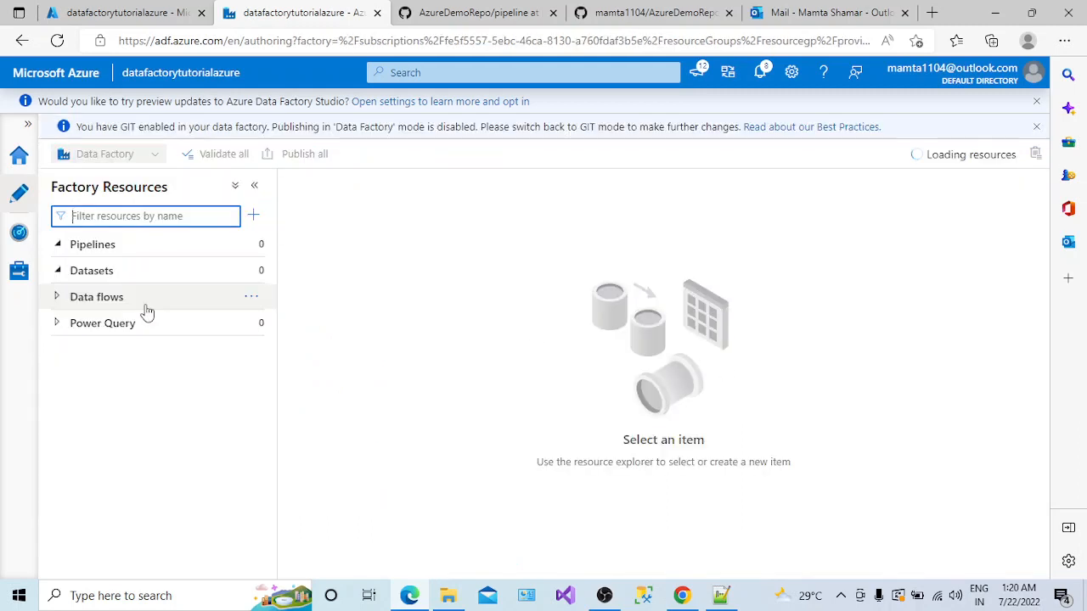
left_click(156, 162)
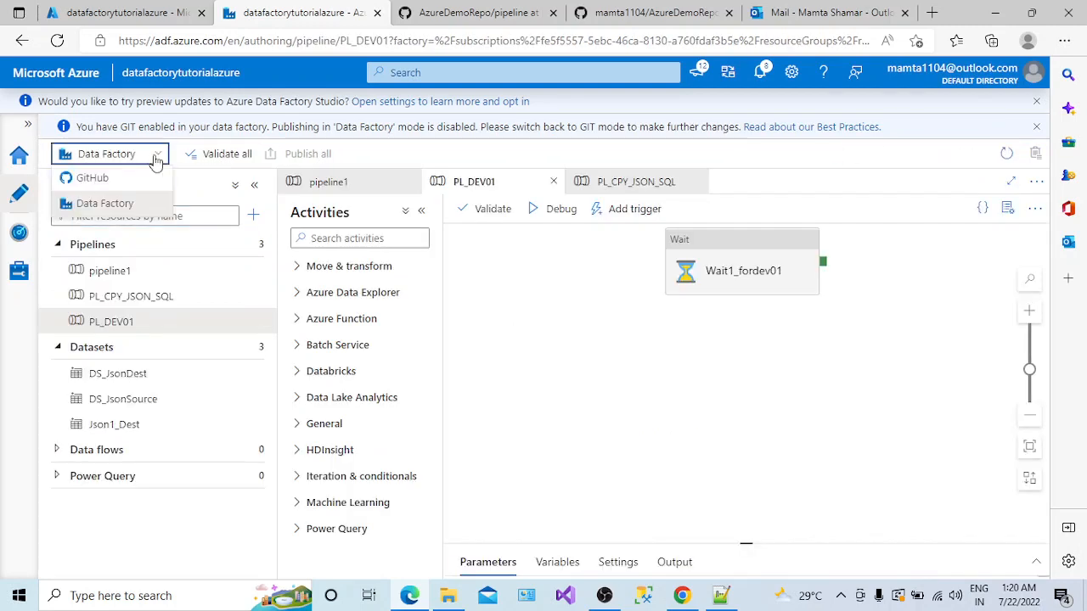
left_click(554, 311)
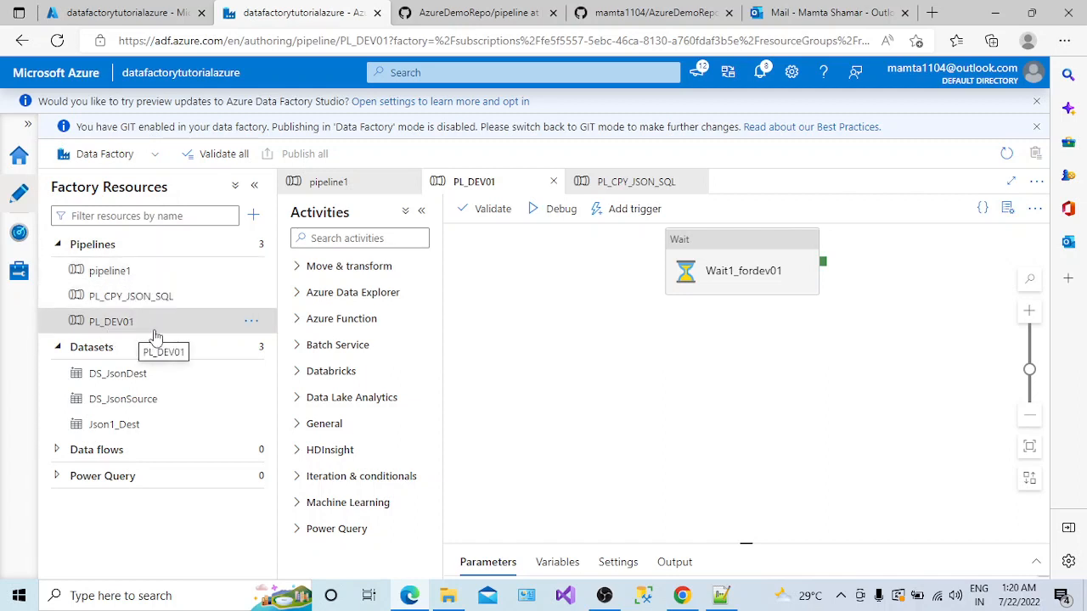
left_click(158, 157)
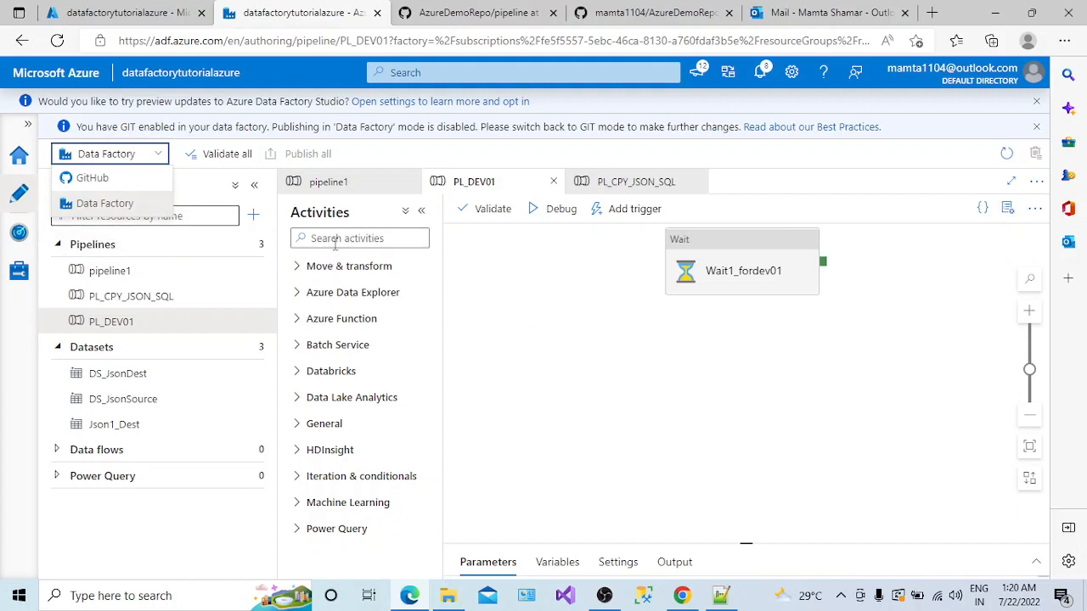
left_click(548, 313)
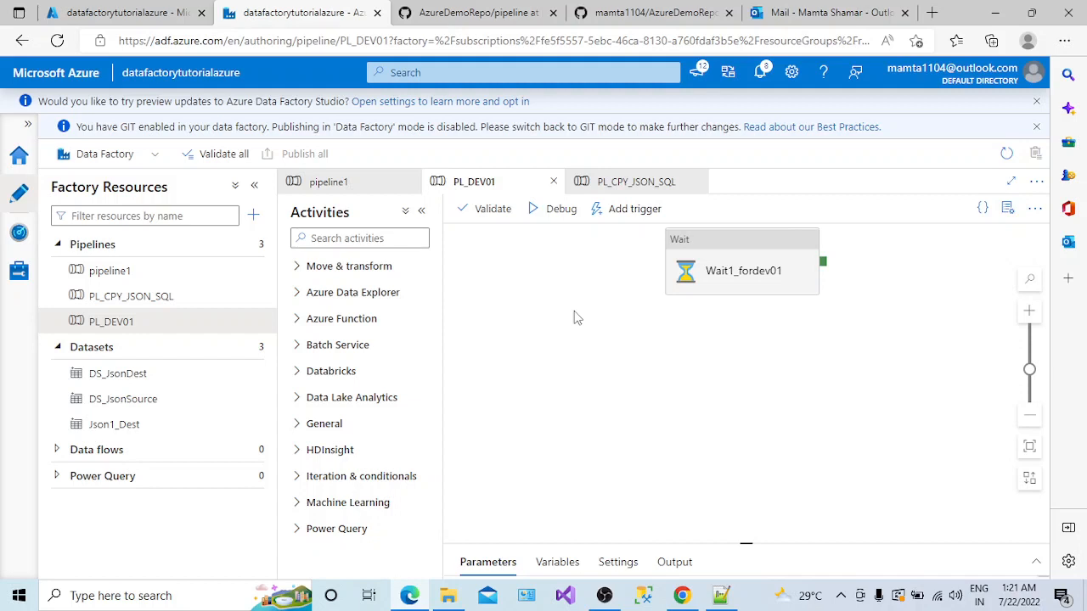
Compare the Data Factory and GitHub mode choices, then show the hidden system tray icons.
left_click(154, 158)
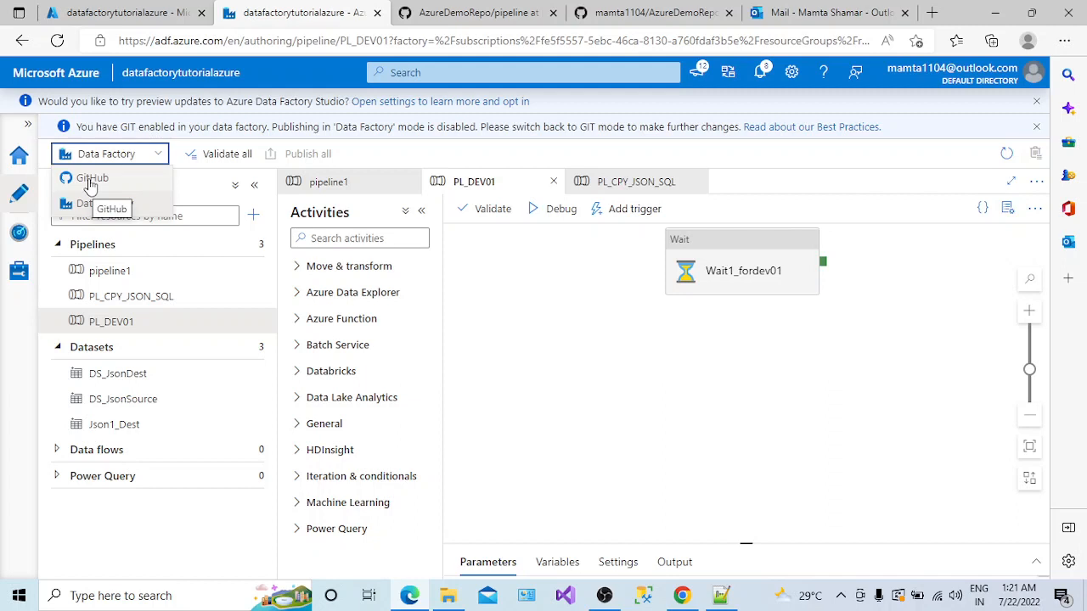
left_click(560, 306)
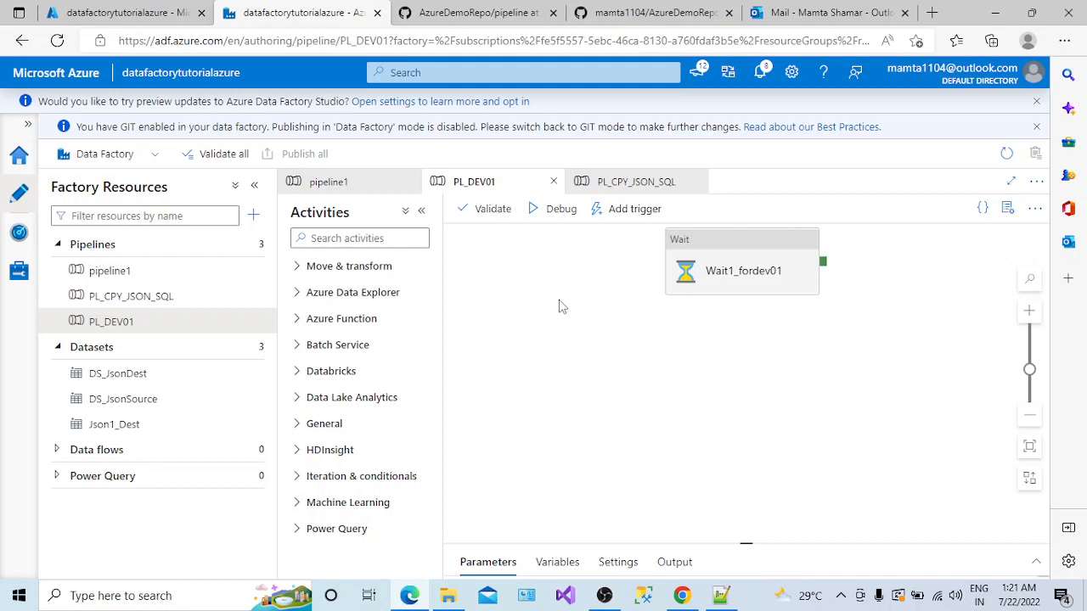
left_click(158, 158)
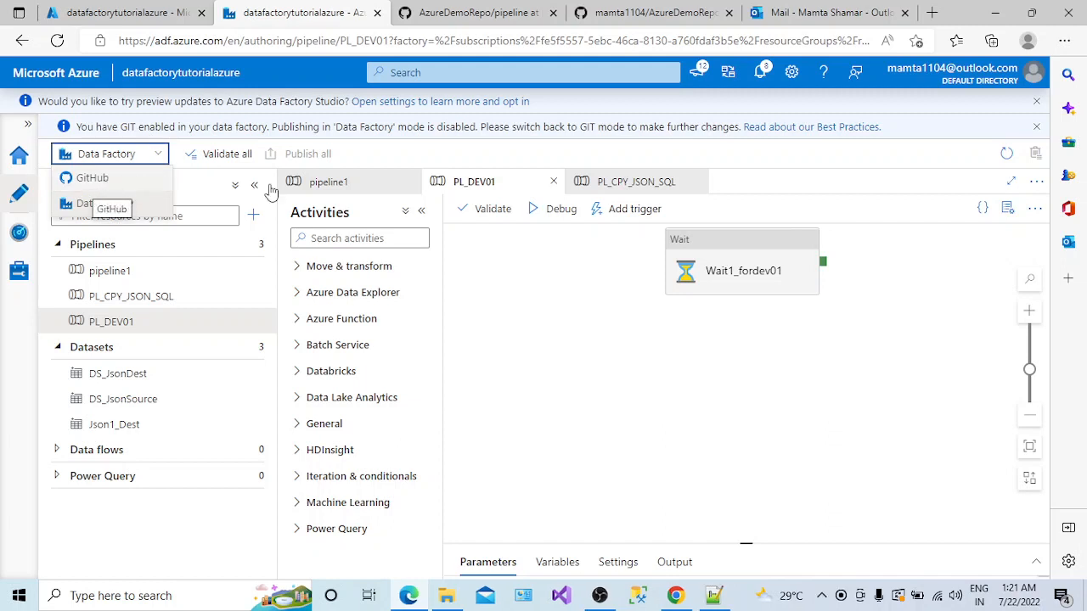
left_click(822, 595)
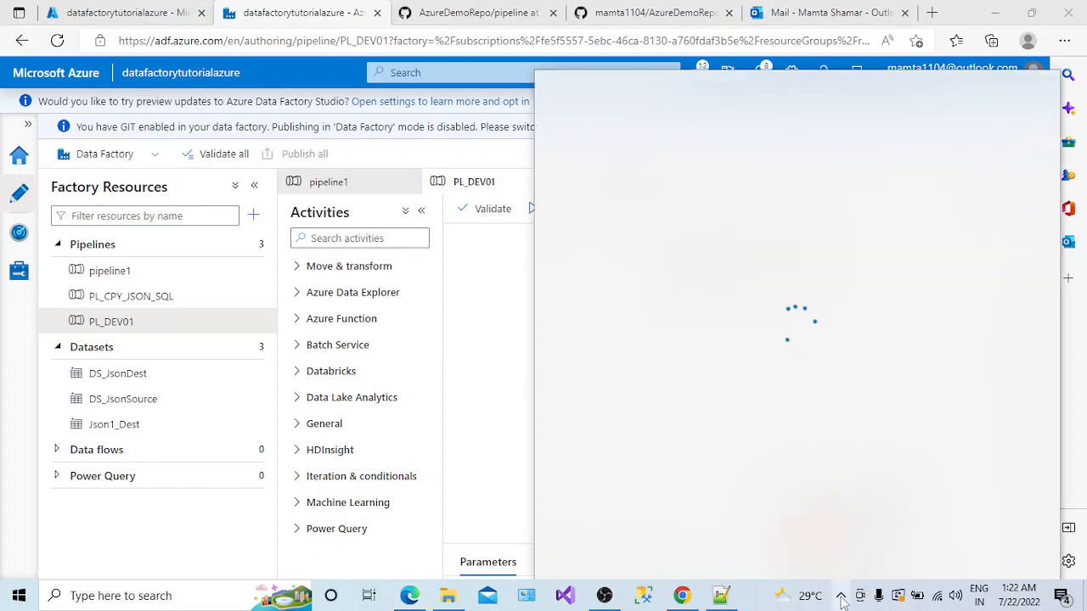